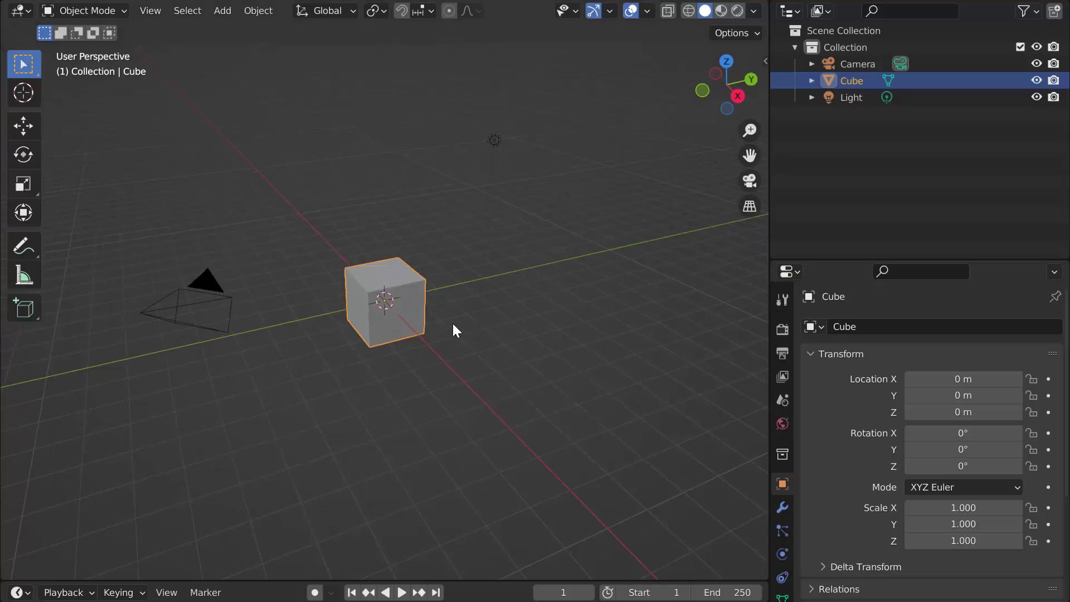
# Delete the default scene objects and add a plane at the origin.
pyautogui.press('a')
pyautogui.press('x')
pyautogui.click(472, 340)
pyautogui.hotkey('shift', 'a')
pyautogui.click(519, 363)
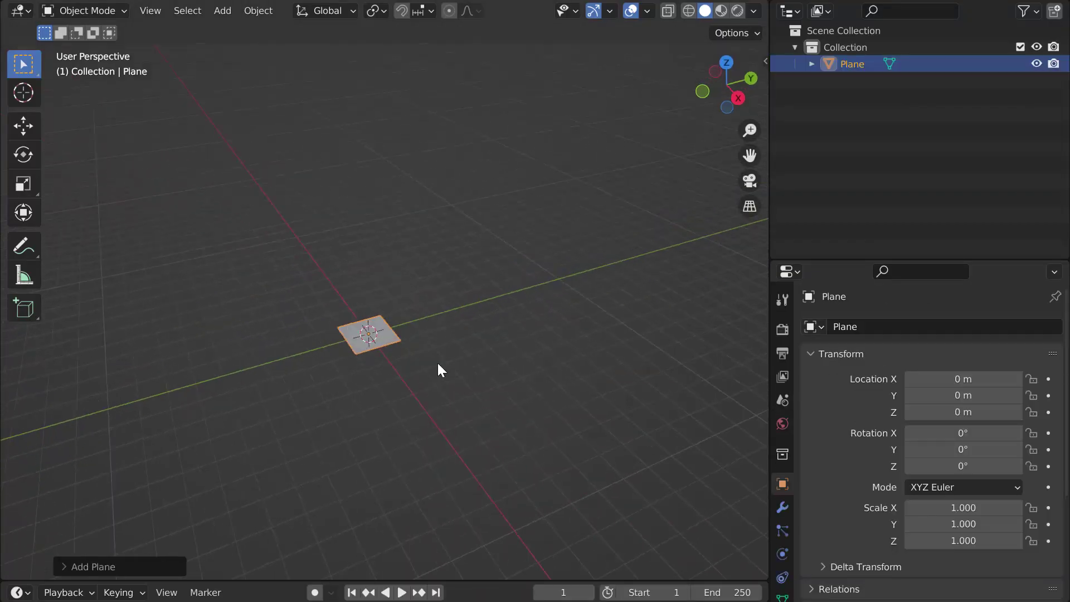
# In Edit Mode, enlarge the plane and stretch it along Y into a long strip.
pyautogui.press('Tab')
pyautogui.scroll(-1, 330, 360)
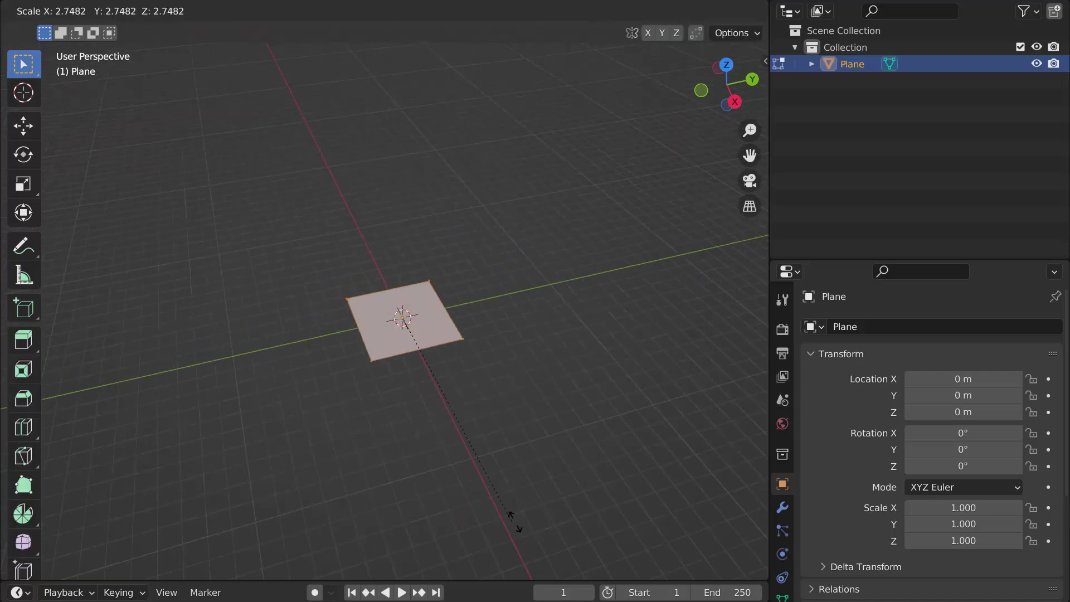
pyautogui.click(343, 435)
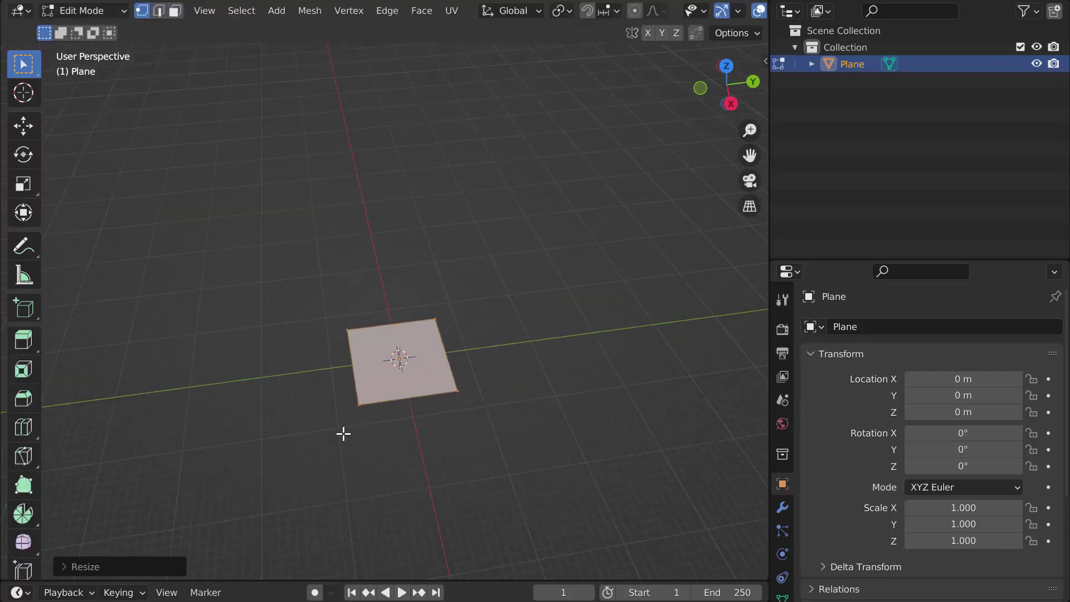
pyautogui.press('s')
pyautogui.press('y')
pyautogui.click(382, 390)
pyautogui.scroll(-3, 383, 390)
pyautogui.press('s')
pyautogui.press('y')
pyautogui.click(341, 420)
pyautogui.scroll(3, 343, 410)
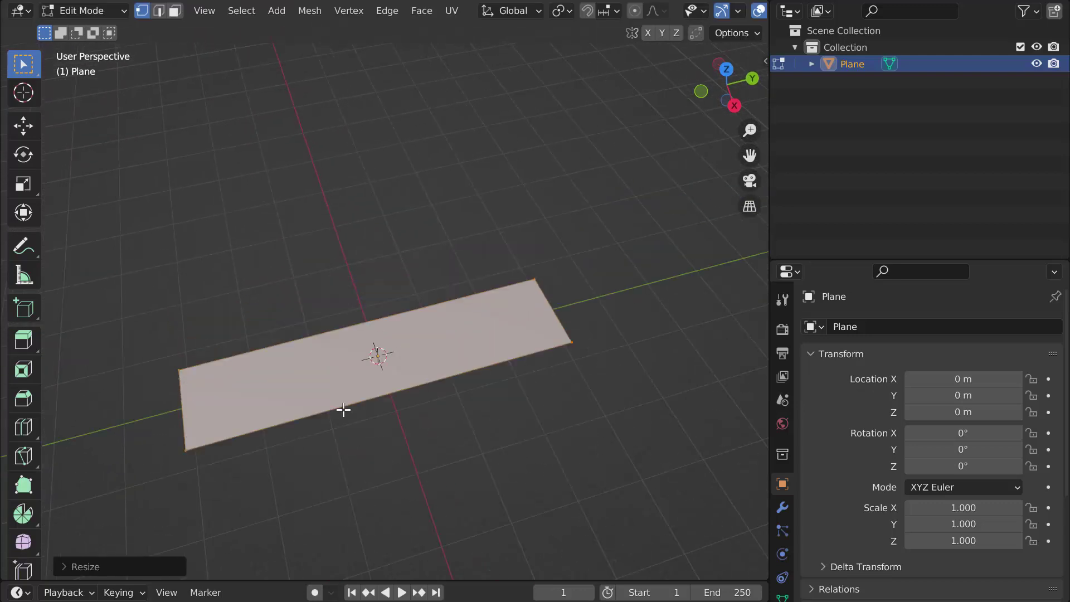
pyautogui.moveTo(343, 410); pyautogui.dragTo(390, 382, button='middle')
# Subdivide all of the strip's vertices and return to Object Mode.
pyautogui.click(470, 436)
pyautogui.press('a')
pyautogui.rightClick(434, 349)
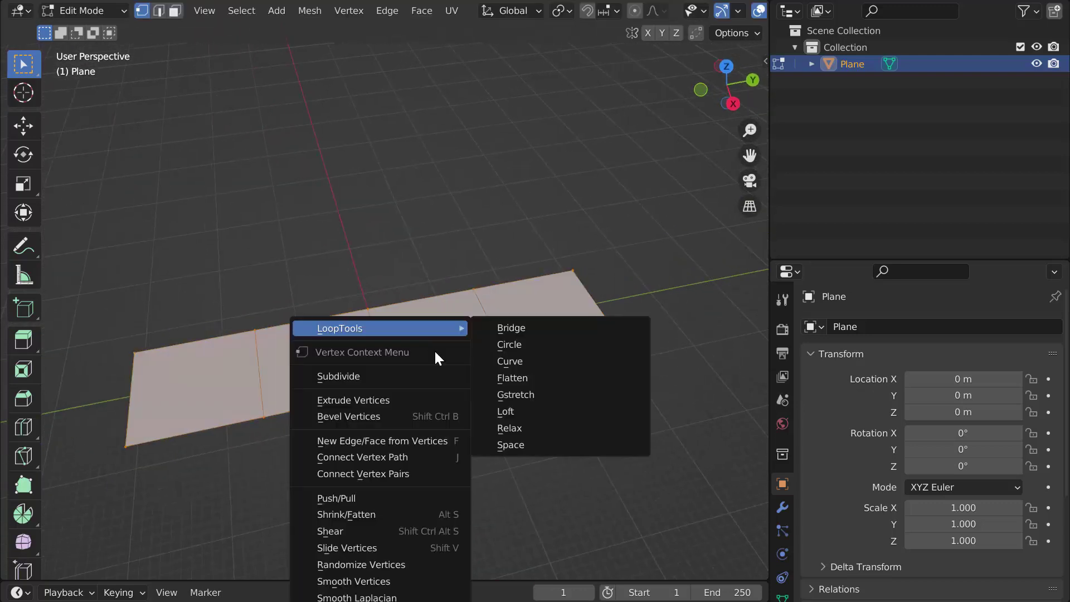
pyautogui.click(334, 374)
pyautogui.press('Tab')
# Add a Subdivision modifier to the strip.
pyautogui.moveTo(492, 342); pyautogui.dragTo(557, 331, button='middle')
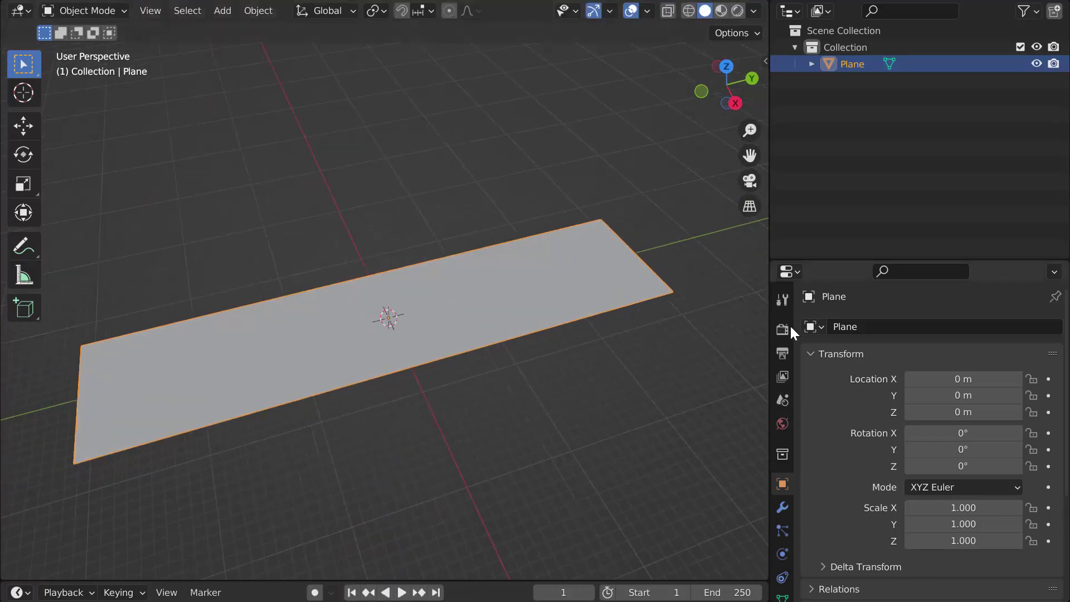
pyautogui.click(782, 507)
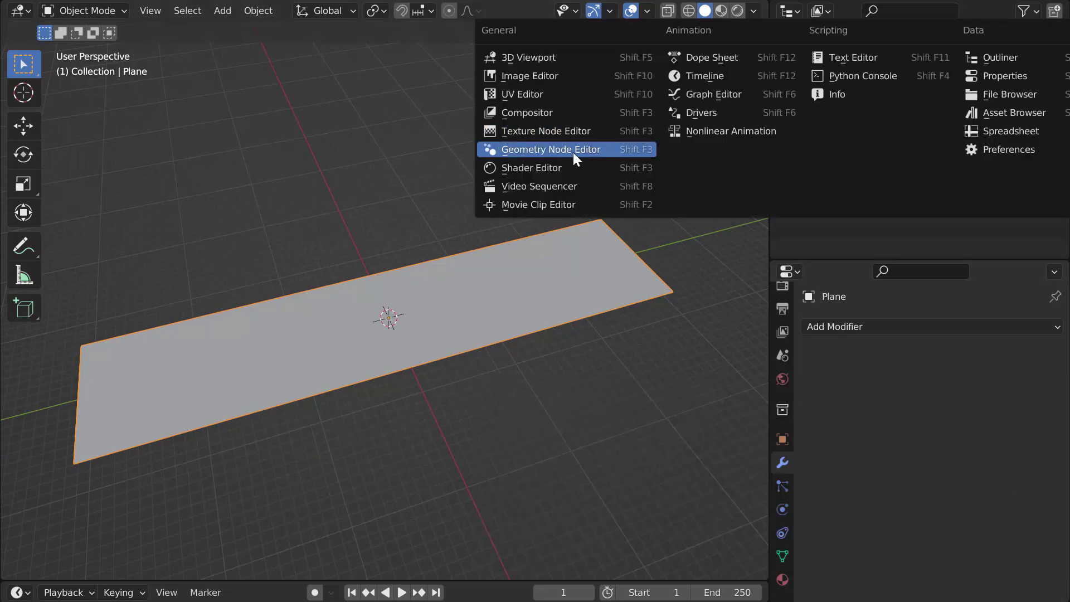
pyautogui.keyDown('shift'); pyautogui.moveTo(532, 315); pyautogui.dragTo(570, 332, button='middle'); pyautogui.keyUp('shift')
pyautogui.click(833, 325)
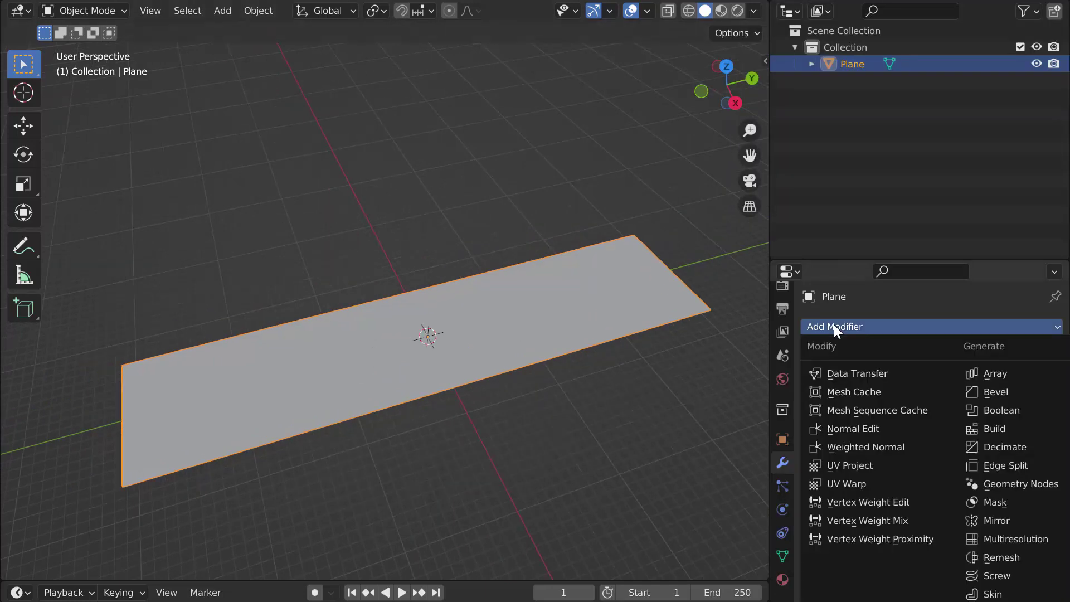
pyautogui.click(997, 575)
# Add a Displace modifier with a new Clouds texture of Size 30 and Strength 11.4.
pyautogui.click(907, 366)
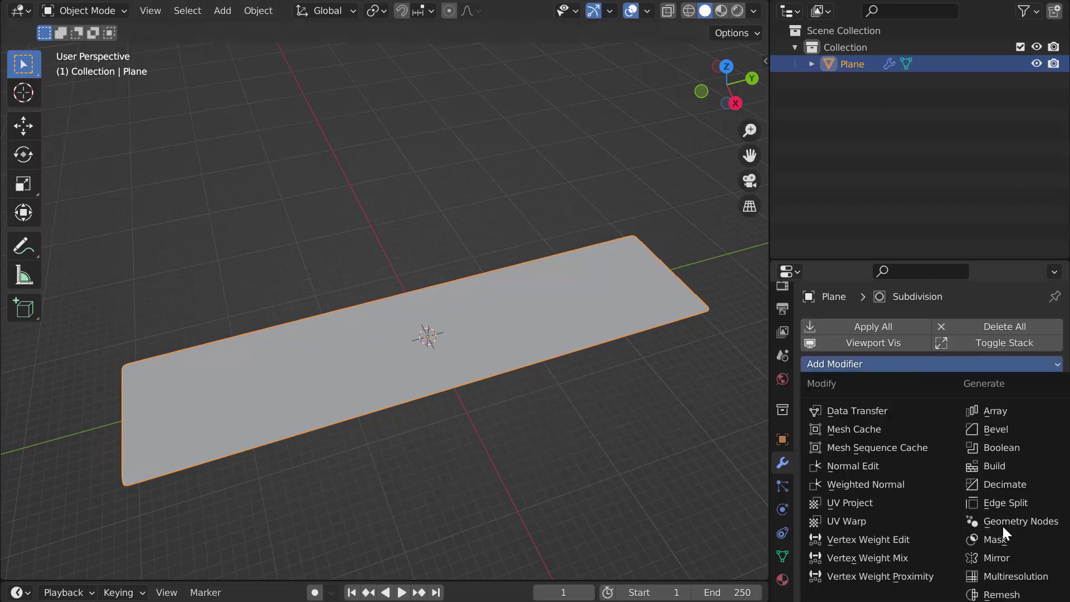
pyautogui.click(1065, 466)
pyautogui.click(928, 466)
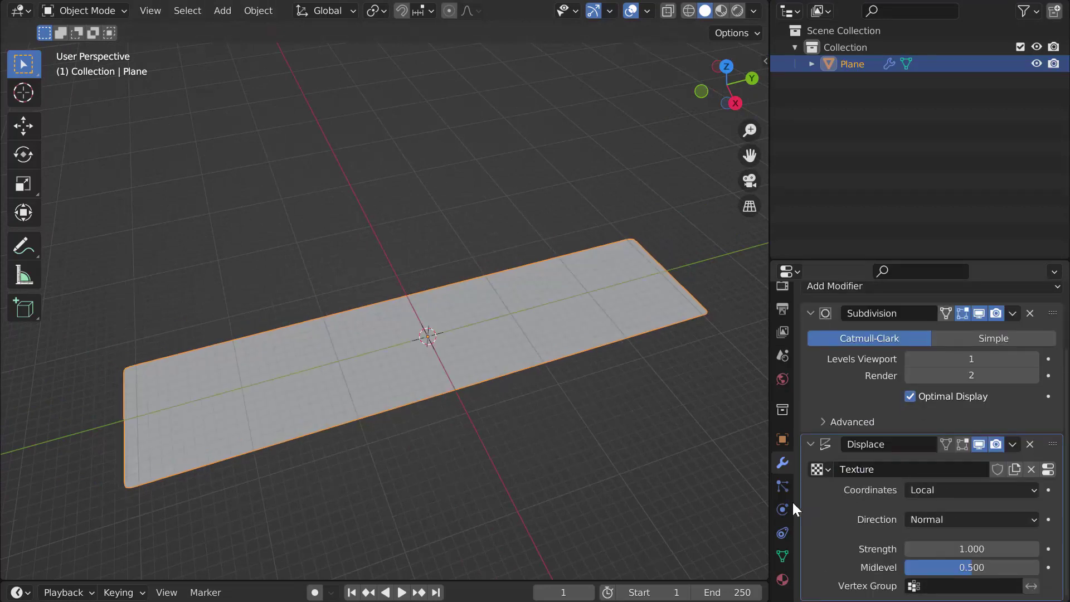
pyautogui.click(791, 501)
pyautogui.scroll(3, 928, 488)
pyautogui.click(919, 304)
pyautogui.click(932, 470)
pyautogui.scroll(-4, 931, 470)
pyautogui.doubleClick(981, 503)
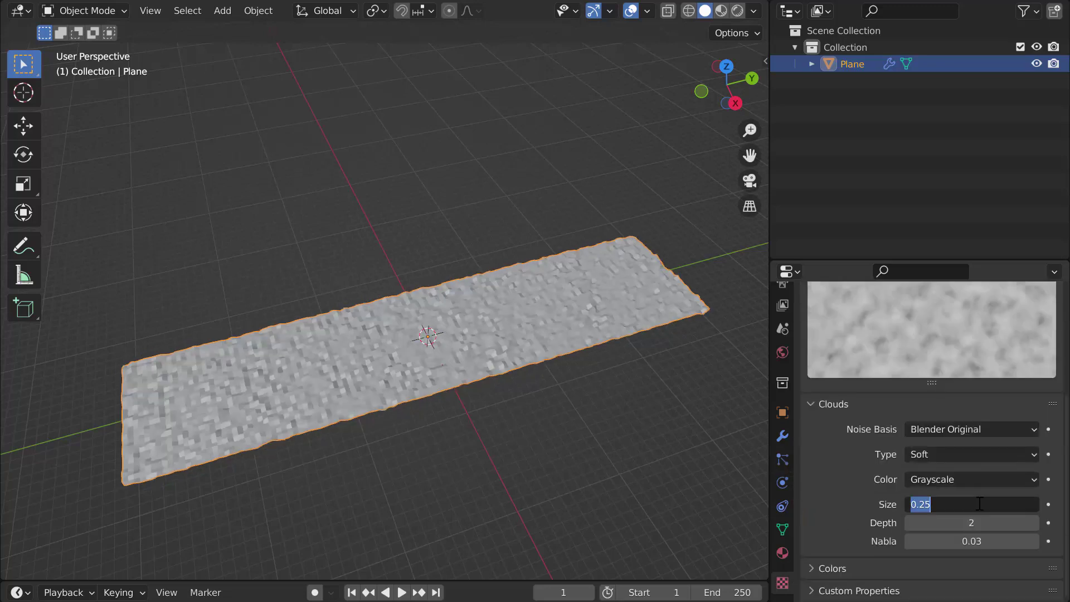
pyautogui.write('30')
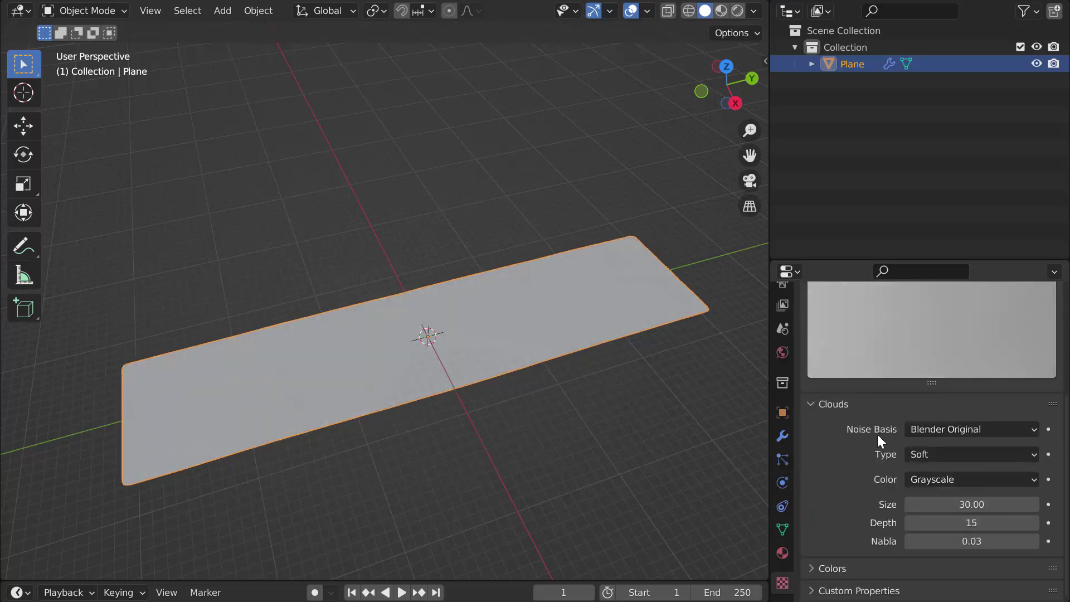
pyautogui.click(783, 435)
pyautogui.moveTo(948, 546); pyautogui.dragTo(998, 547)
# Smooth-shade the terrain.
pyautogui.moveTo(479, 290); pyautogui.dragTo(514, 330, button='middle')
pyautogui.press('q')
pyautogui.click(602, 353)
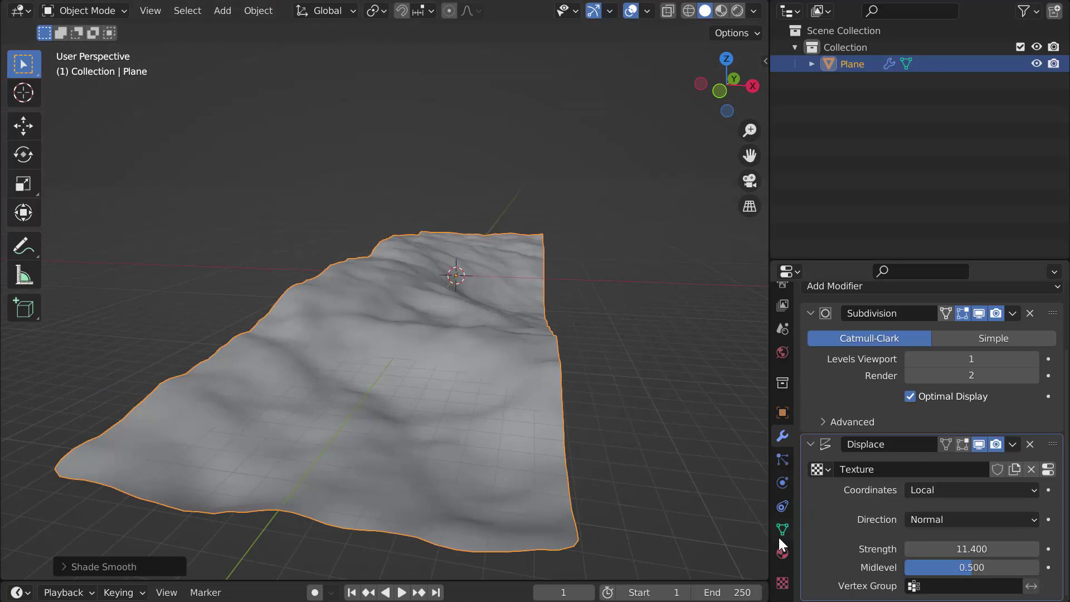
# Change the Clouds texture Size to 10.
pyautogui.click(782, 582)
pyautogui.scroll(-2, 945, 564)
pyautogui.doubleClick(948, 551)
pyautogui.write('10')
pyautogui.press('Return')
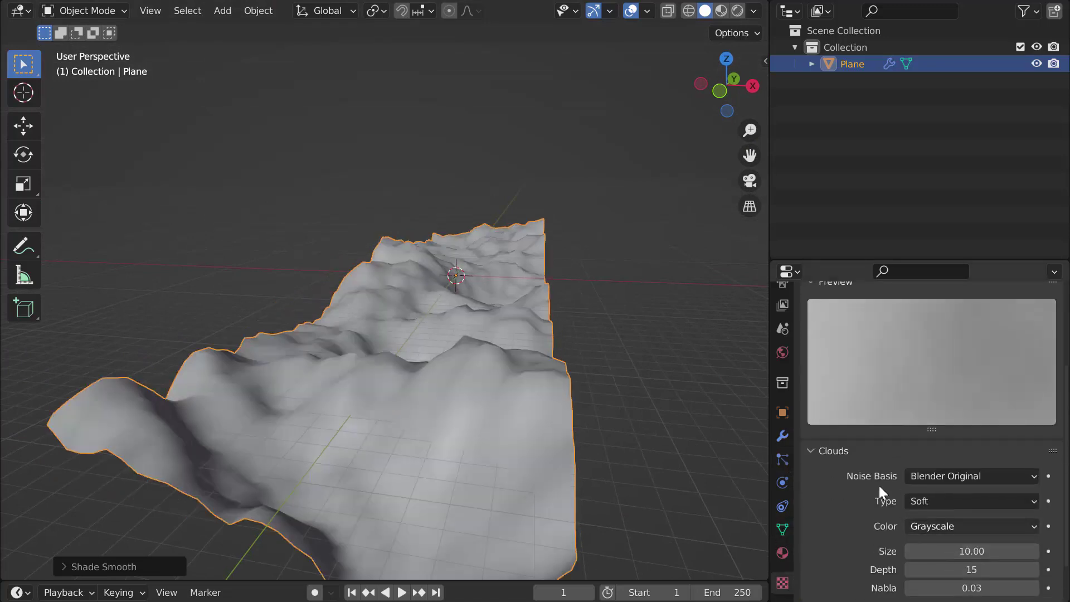
pyautogui.moveTo(493, 321); pyautogui.dragTo(589, 386, button='middle')
pyautogui.click(783, 435)
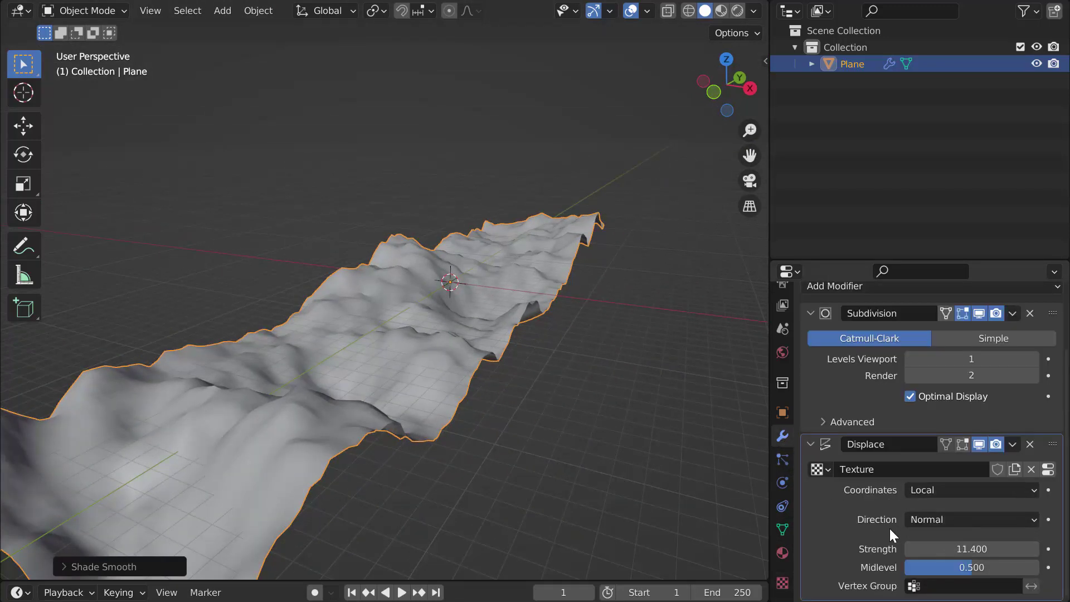
# Rename the strip to terrain and lower the displacement Strength to 3.2.
pyautogui.press('F2')
pyautogui.write('terrain')
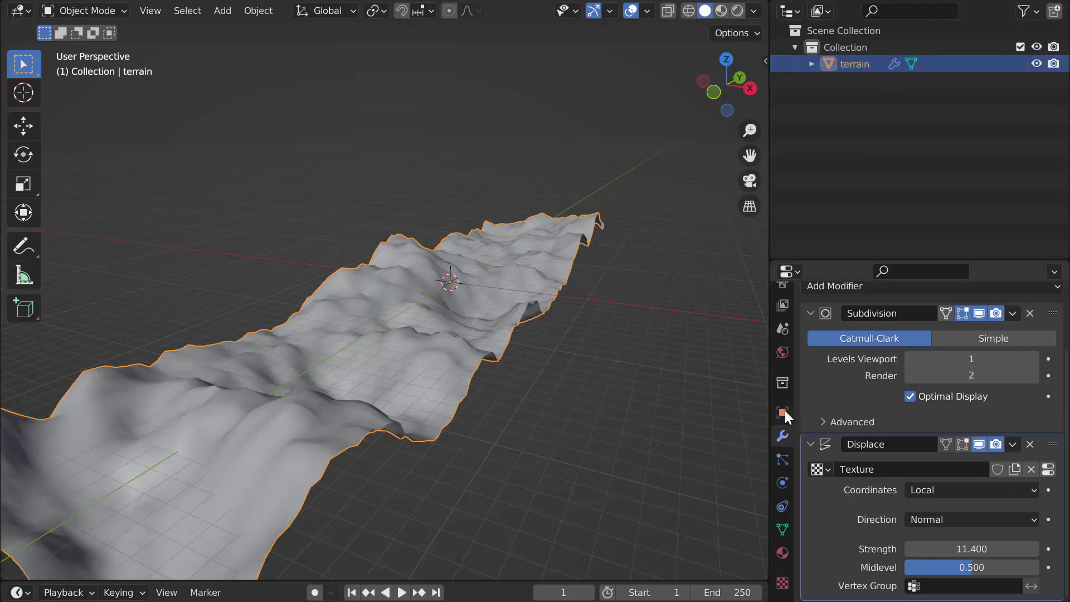
pyautogui.click(782, 413)
pyautogui.click(782, 436)
pyautogui.moveTo(972, 549); pyautogui.dragTo(972, 548)
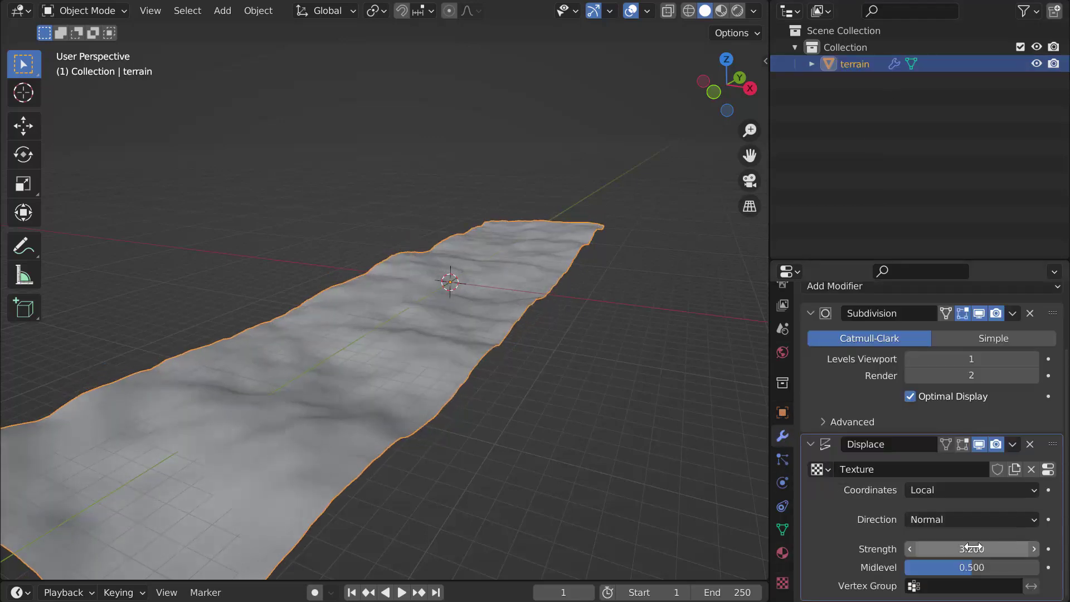
# Set the Clouds texture Size to 8.
pyautogui.click(782, 583)
pyautogui.scroll(-3, 889, 526)
pyautogui.click(782, 436)
pyautogui.click(782, 553)
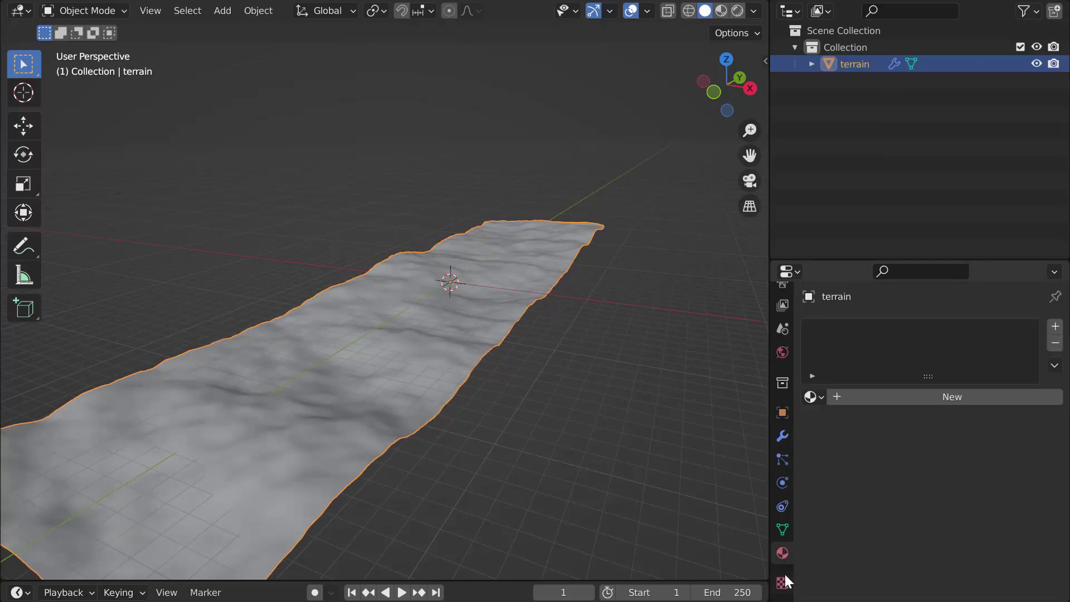
pyautogui.click(784, 583)
pyautogui.write('8')
pyautogui.press('Return')
# Add an empty named a and duplicate it as a second empty, b.
pyautogui.moveTo(587, 239); pyautogui.dragTo(513, 283, button='middle')
pyautogui.hotkey('shift', 'a')
pyautogui.click(593, 446)
pyautogui.moveTo(455, 315); pyautogui.dragTo(523, 328, button='middle')
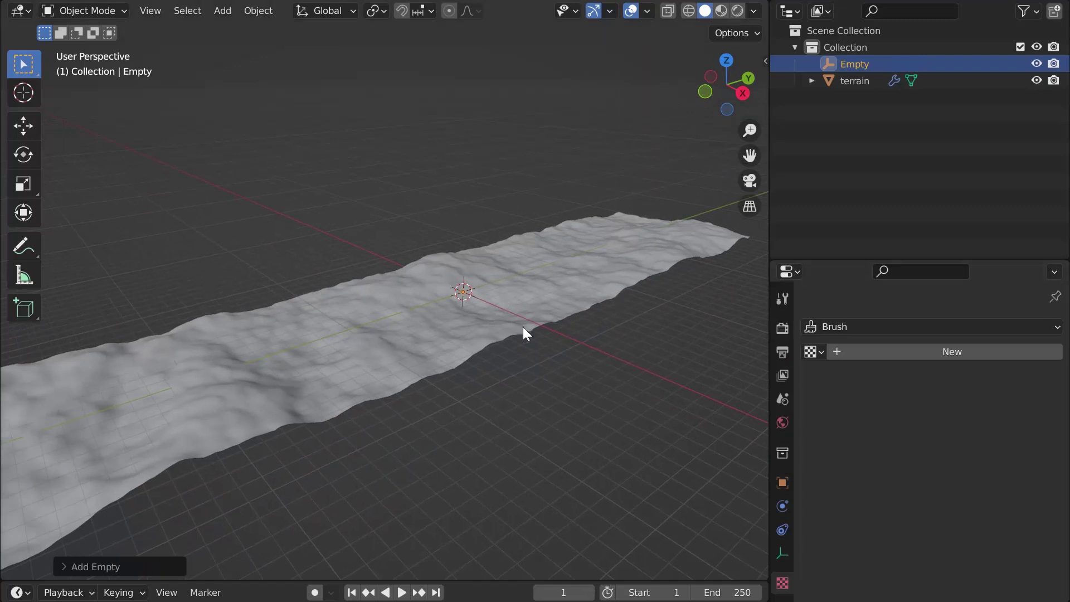
pyautogui.doubleClick(865, 64)
pyautogui.write('a')
pyautogui.press('Return')
pyautogui.hotkey('shift', 'd')
pyautogui.press('Escape')
pyautogui.doubleClick(861, 80)
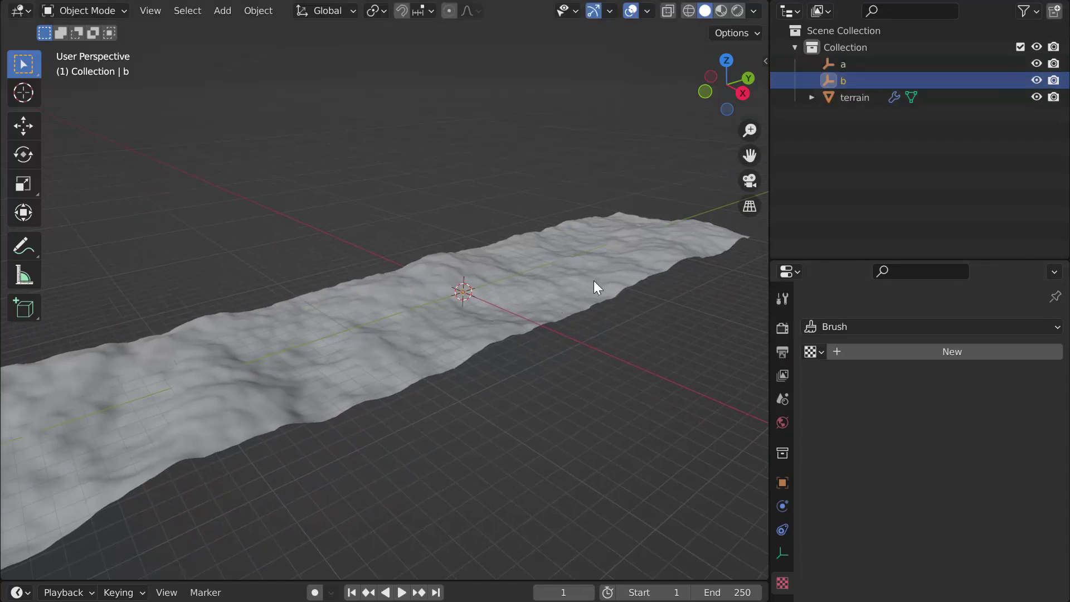
# Add a Warp modifier to the terrain starting at empty a, and raise empty b about 2.86 m.
pyautogui.click(594, 280)
pyautogui.scroll(-1, 593, 280)
pyautogui.click(782, 507)
pyautogui.click(867, 364)
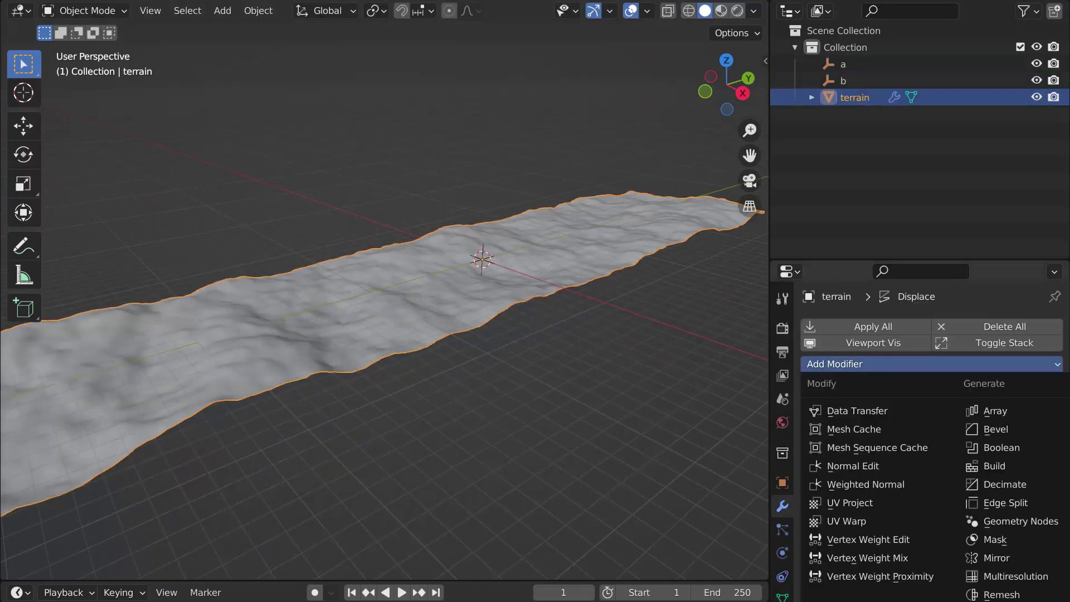
pyautogui.click(959, 459)
pyautogui.click(951, 491)
pyautogui.click(844, 80)
pyautogui.press('g')
pyautogui.press('z')
pyautogui.click(546, 213)
# Adjust the warp falloff and Strength, then lower empty b to soften the bulge.
pyautogui.click(855, 97)
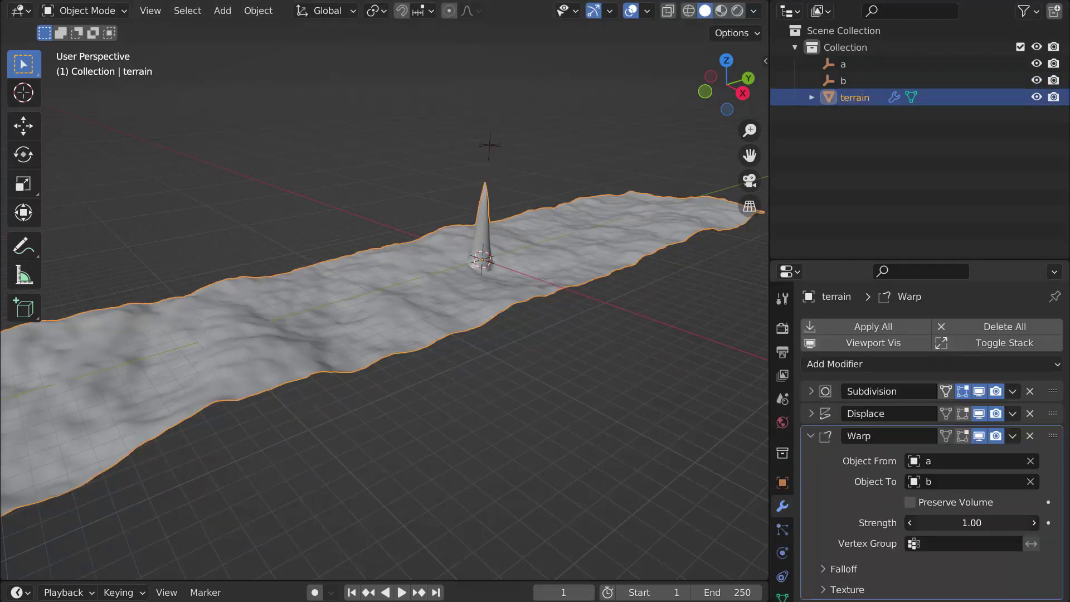
pyautogui.click(836, 569)
pyautogui.scroll(-2, 836, 558)
pyautogui.moveTo(971, 566); pyautogui.dragTo(1003, 565)
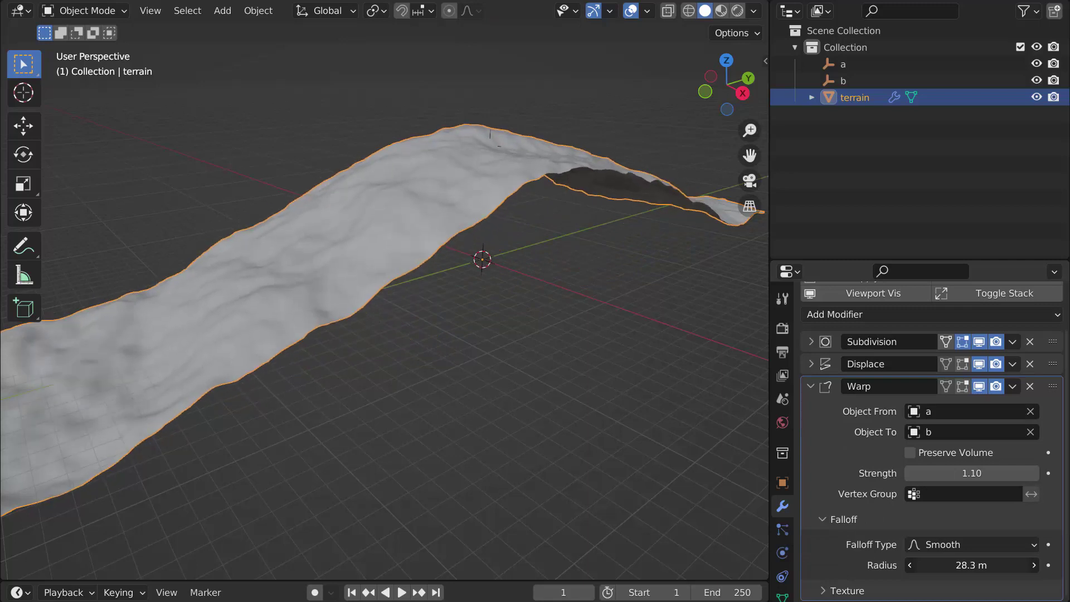
pyautogui.press('Return')
pyautogui.click(843, 80)
pyautogui.moveTo(963, 362); pyautogui.dragTo(914, 363)
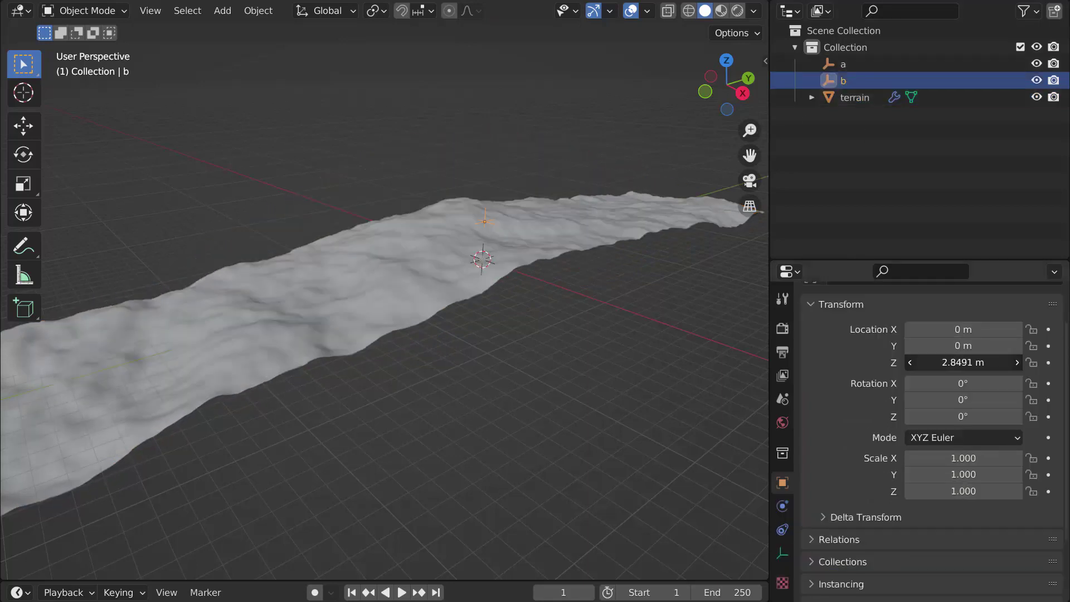
pyautogui.moveTo(612, 329); pyautogui.dragTo(696, 334, button='middle')
pyautogui.click(869, 98)
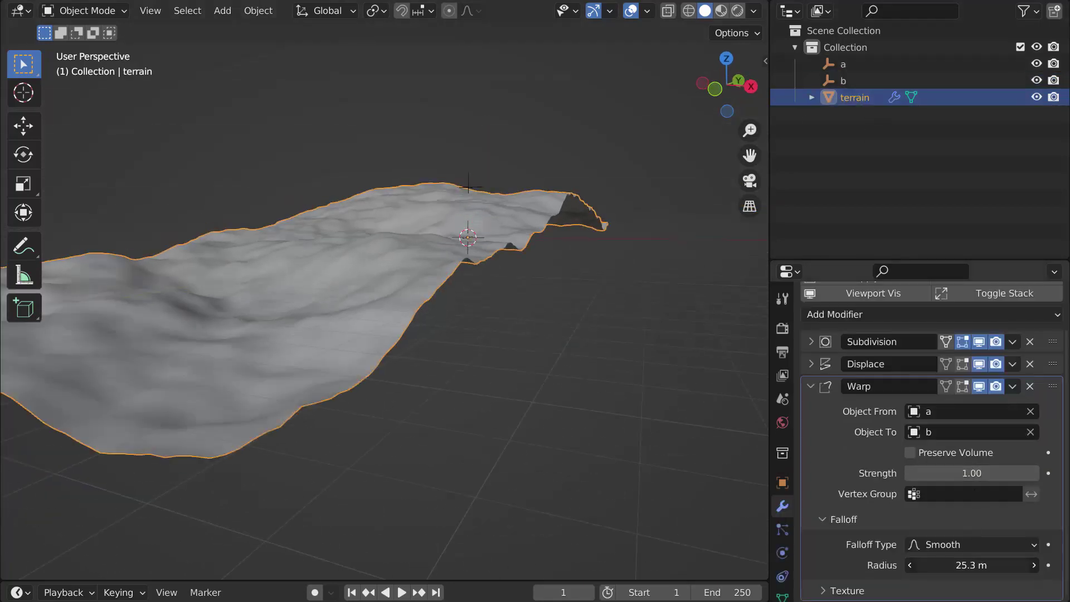
# Move the terrain and both empties into a new collection named terrain.
pyautogui.moveTo(389, 369); pyautogui.dragTo(526, 217, button='middle')
pyautogui.click(811, 364)
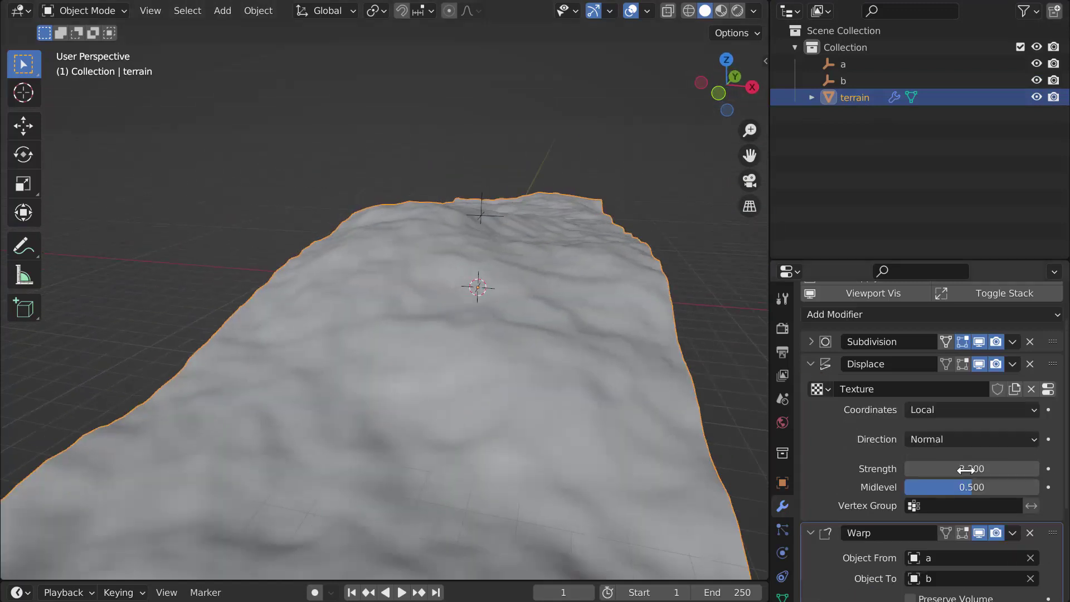
pyautogui.moveTo(557, 312)
pyautogui.mouseDown(button='middle')
pyautogui.moveTo(455, 302)
pyautogui.moveTo(520, 326)
pyautogui.mouseUp(button='middle')
pyautogui.scroll(3, 519, 326)
pyautogui.press('a')
pyautogui.press('m')
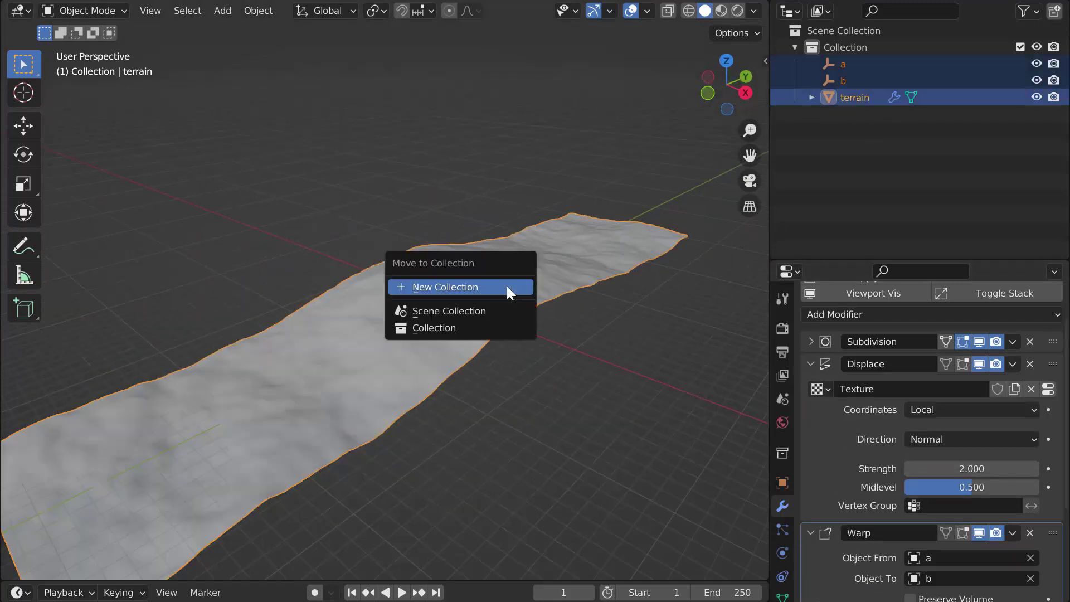
pyautogui.click(507, 286)
pyautogui.write('terrain')
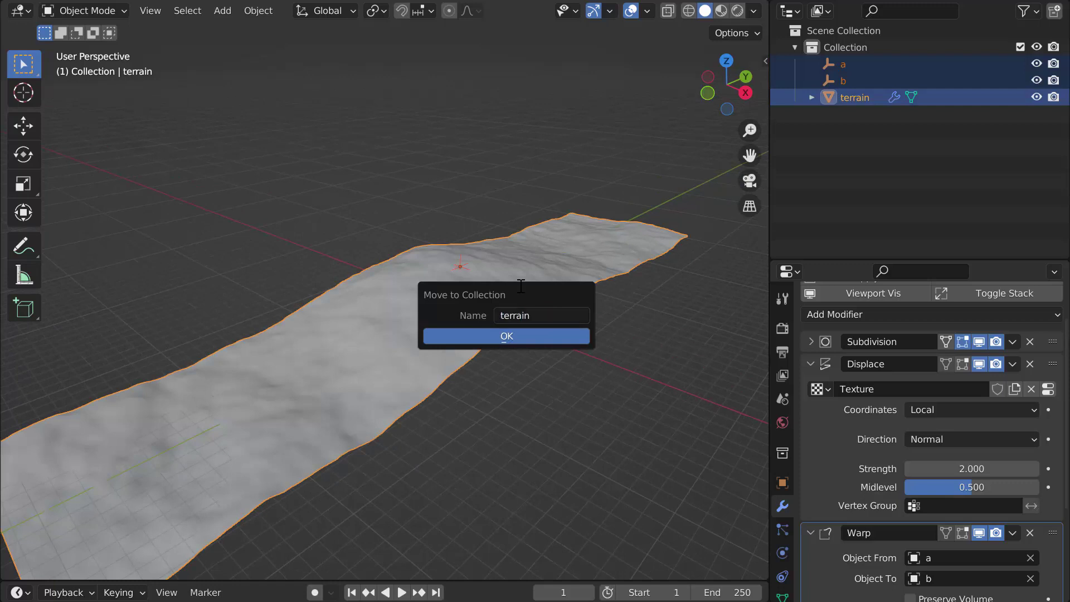
pyautogui.press('Return')
pyautogui.moveTo(582, 235); pyautogui.dragTo(578, 316, button='middle')
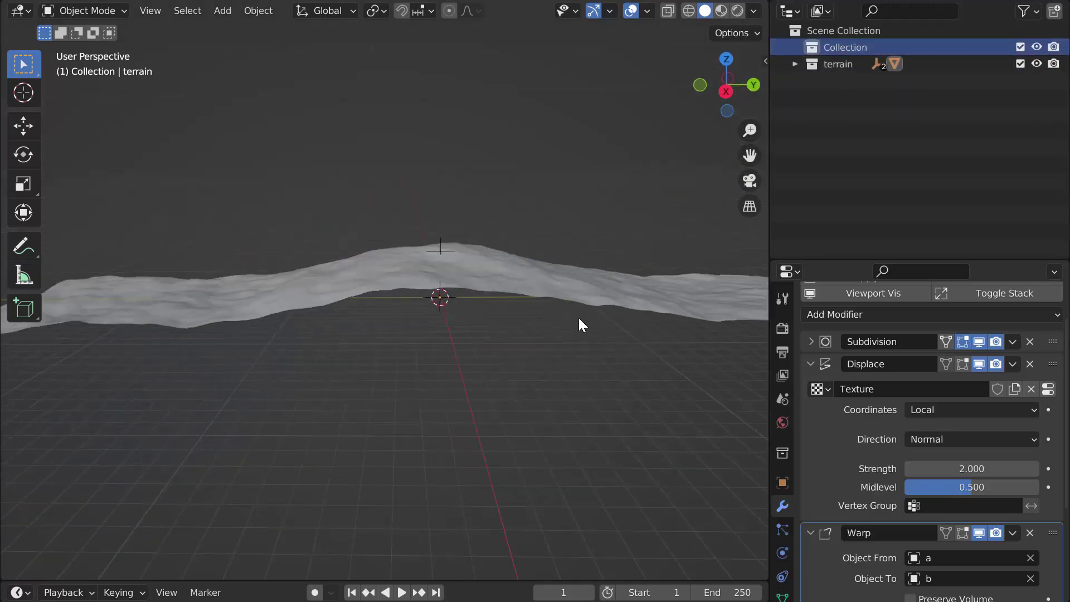
pyautogui.hotkey('shift', 'a')
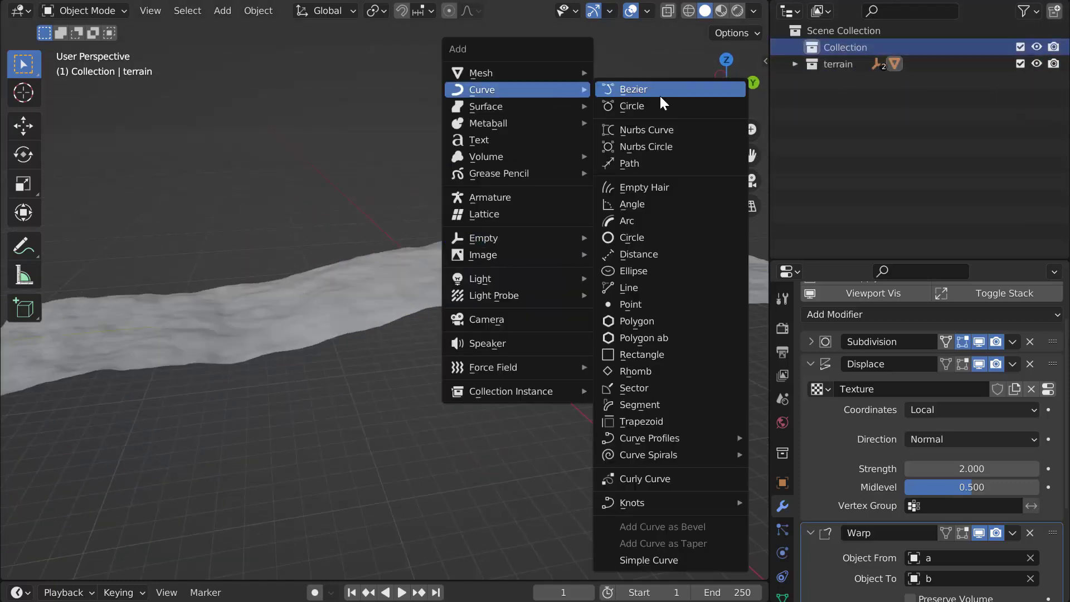
# Add a NURBS path, scale it to span the terrain, and raise it above the ground.
pyautogui.click(619, 160)
pyautogui.press('Tab')
pyautogui.press('KP_7')
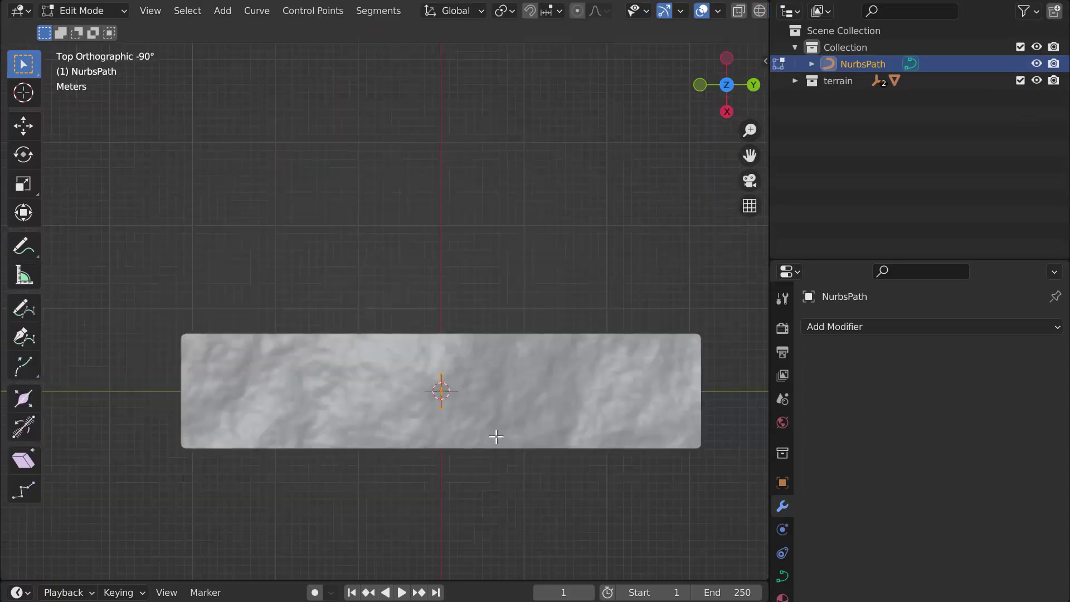
pyautogui.press('r')
pyautogui.click(504, 435)
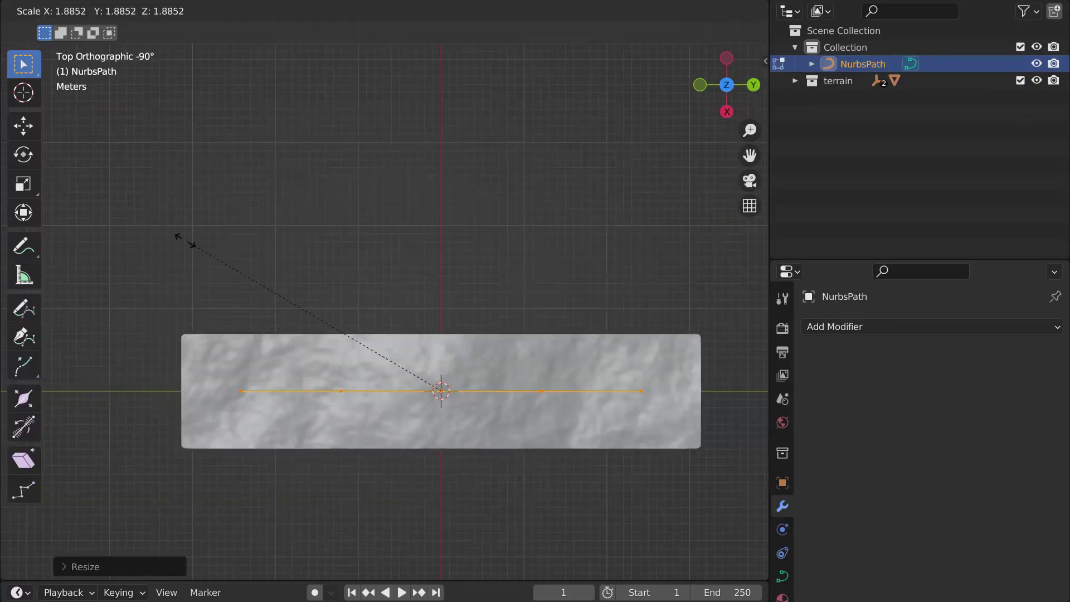
pyautogui.moveTo(124, 218); pyautogui.dragTo(459, 332, button='middle')
pyautogui.press('Tab')
pyautogui.press('g')
pyautogui.press('z')
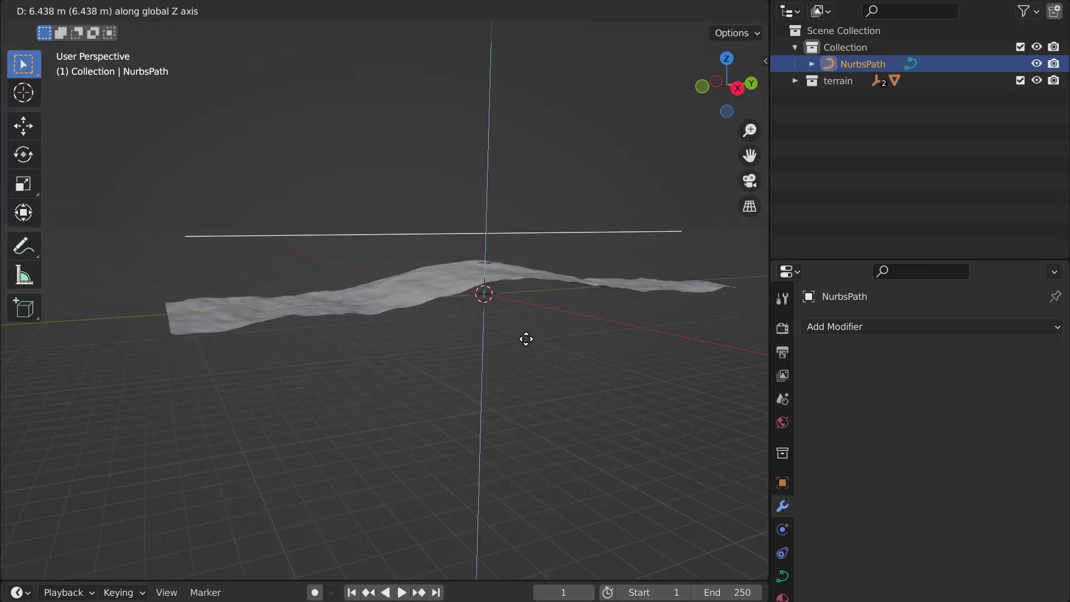
pyautogui.click(543, 312)
# Subdivide the path and shift two control points sideways to make it wavy.
pyautogui.press('KP_7')
pyautogui.press('Tab')
pyautogui.moveTo(529, 313); pyautogui.dragTo(565, 352)
pyautogui.rightClick(457, 333)
pyautogui.click(456, 332)
pyautogui.click(333, 383)
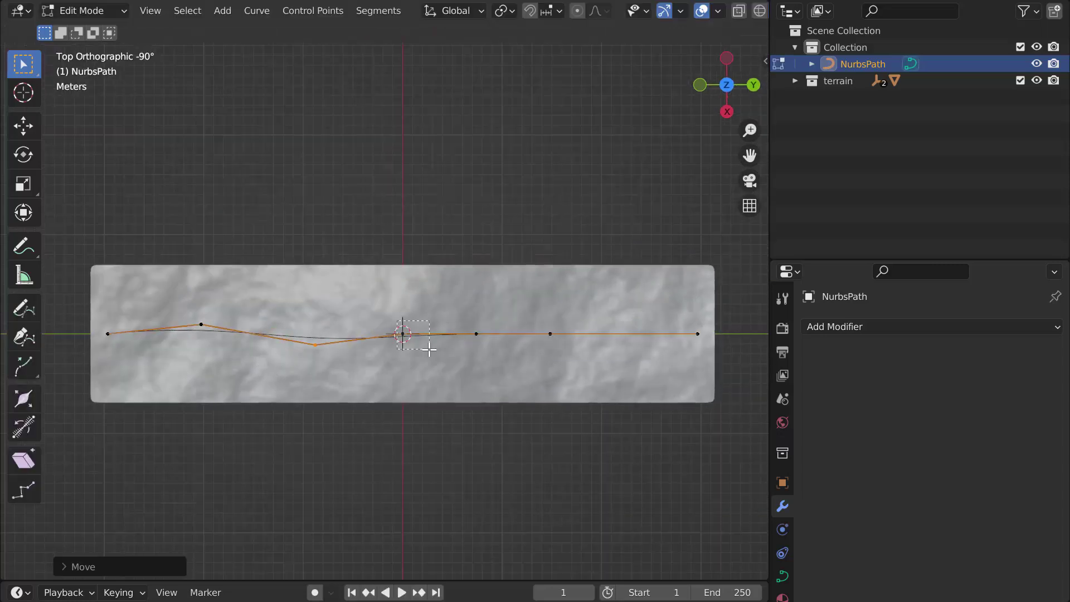
pyautogui.click(430, 349)
pyautogui.press('g')
pyautogui.click(571, 369)
pyautogui.press('Tab')
# Rename the curve to path and move it into the terrain collection.
pyautogui.moveTo(476, 406); pyautogui.dragTo(750, 207, button='middle')
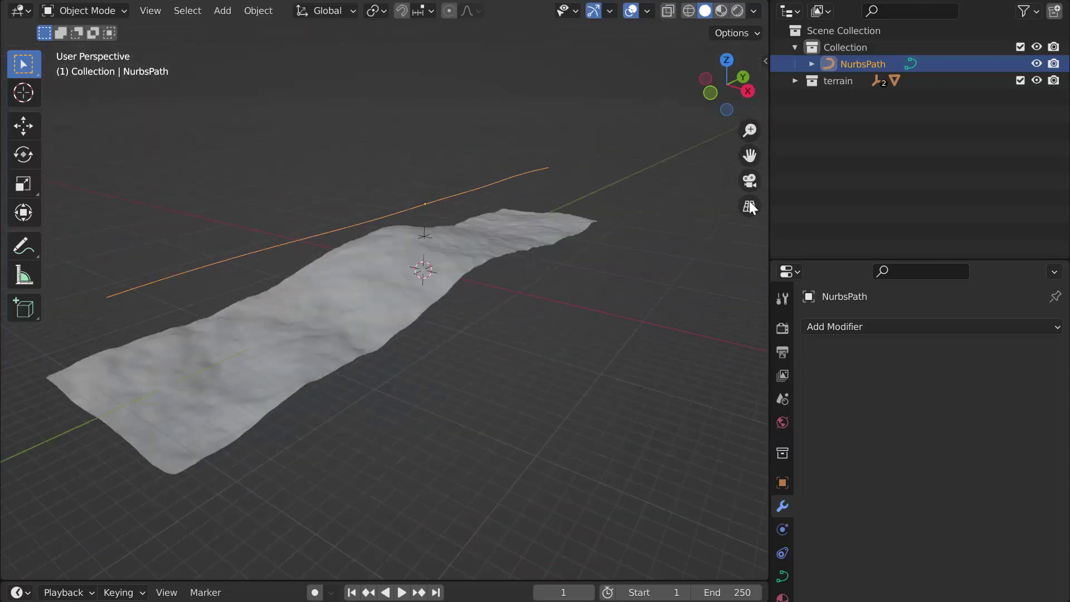
pyautogui.write('th')
pyautogui.press('Return')
pyautogui.moveTo(483, 242)
pyautogui.mouseDown(button='middle')
pyautogui.moveTo(473, 212)
pyautogui.moveTo(533, 213)
pyautogui.moveTo(521, 239)
pyautogui.mouseUp(button='middle')
pyautogui.press('m')
pyautogui.click(442, 296)
pyautogui.moveTo(601, 289); pyautogui.dragTo(641, 268, button='middle')
# Hide the terrain, try adding a rectangle curve, then undo it.
pyautogui.click(1037, 64)
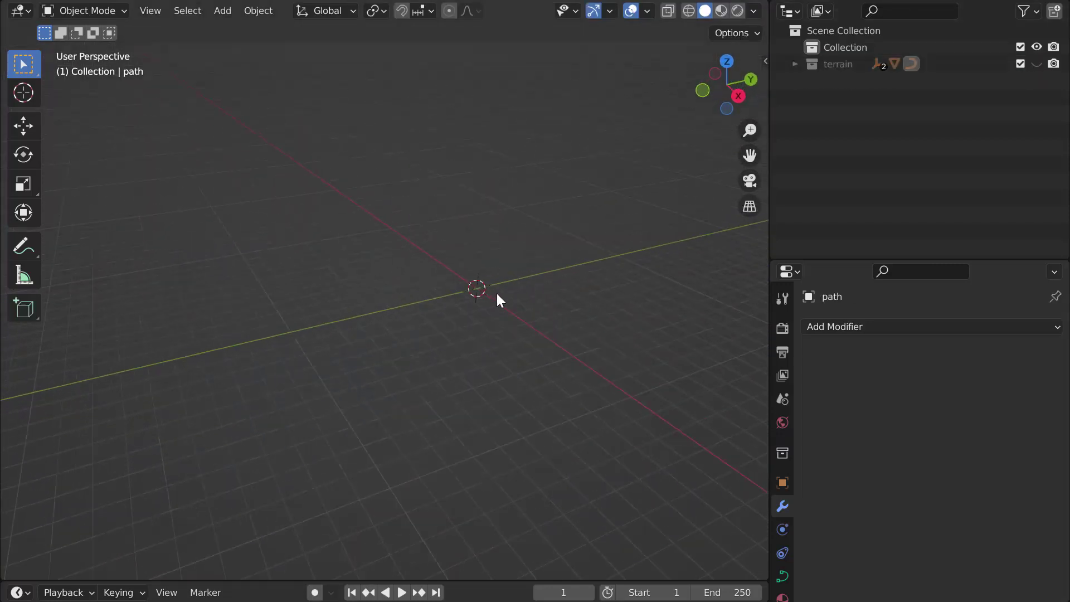
pyautogui.hotkey('shift', 'a')
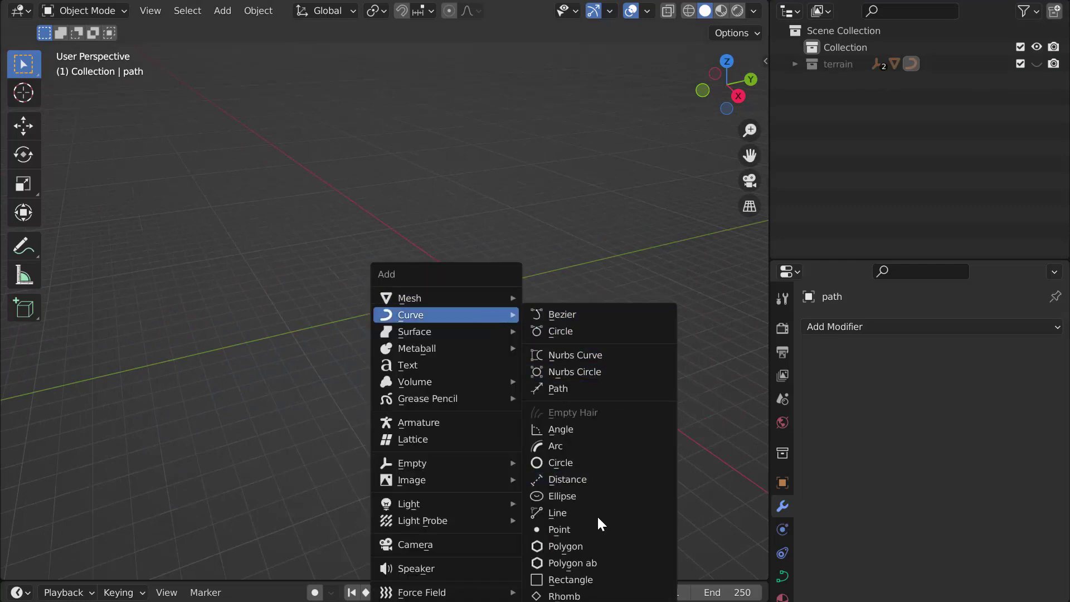
pyautogui.click(570, 580)
pyautogui.scroll(3, 479, 354)
pyautogui.click(101, 566)
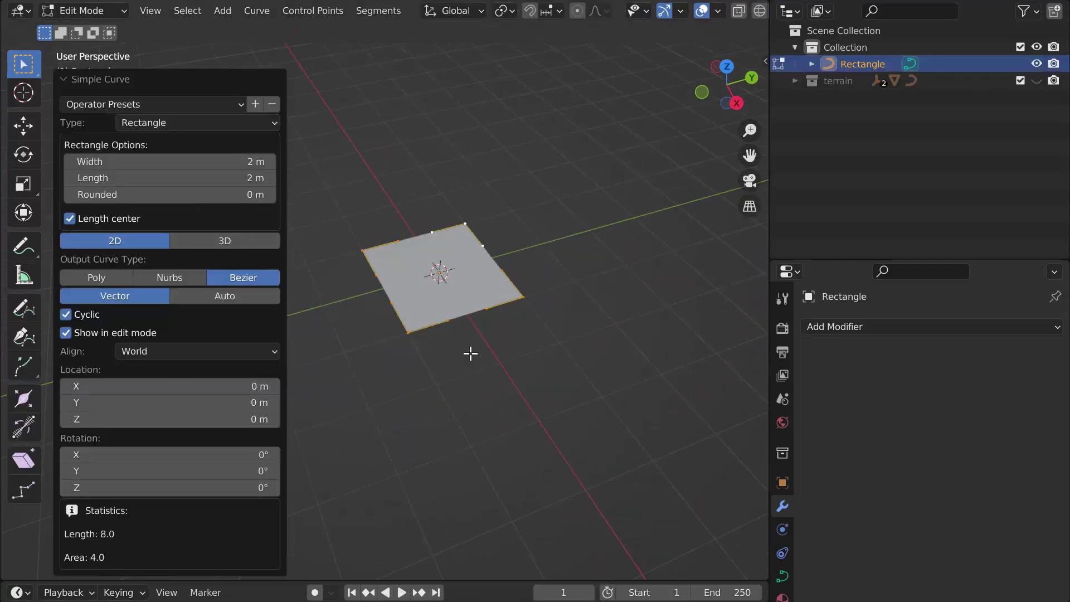
pyautogui.hotkey('ctrl', 'z')
# Add a Bezier circle at the origin and view its control points from top view.
pyautogui.hotkey('shift', 'a')
pyautogui.click(607, 315)
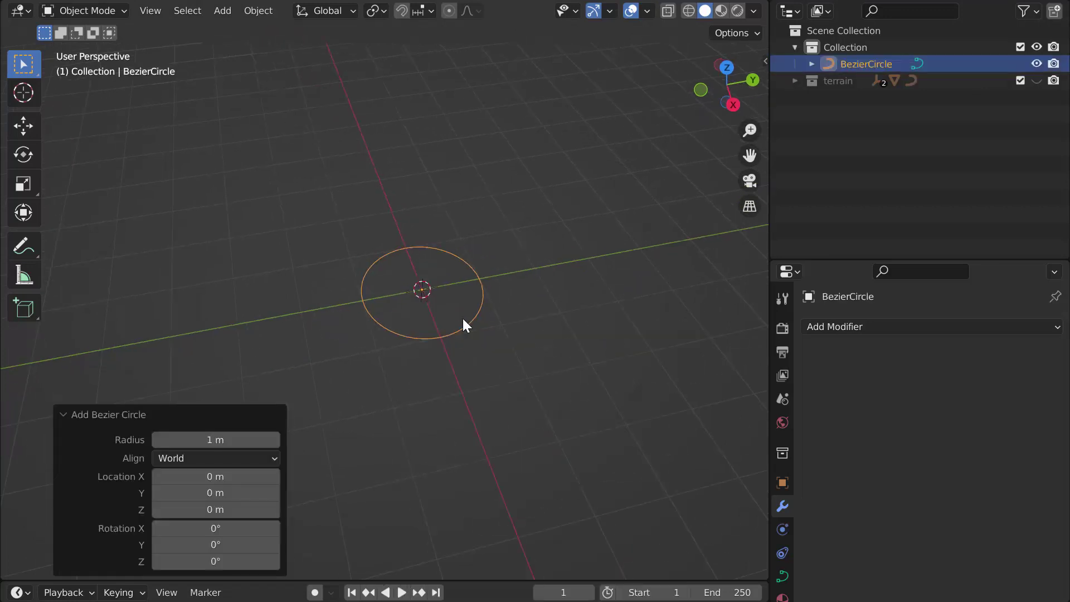
pyautogui.press('Tab')
pyautogui.press('KP_7')
pyautogui.scroll(2, 501, 341)
# Experiment with scaling and moving the circle's control points, including the right point along Y.
pyautogui.press('s')
pyautogui.click(425, 297)
pyautogui.press('s')
pyautogui.moveTo(538, 335); pyautogui.dragTo(538, 335)
pyautogui.press('g')
pyautogui.press('y')
pyautogui.press('Escape')
pyautogui.scroll(1, 445, 278)
pyautogui.press('s')
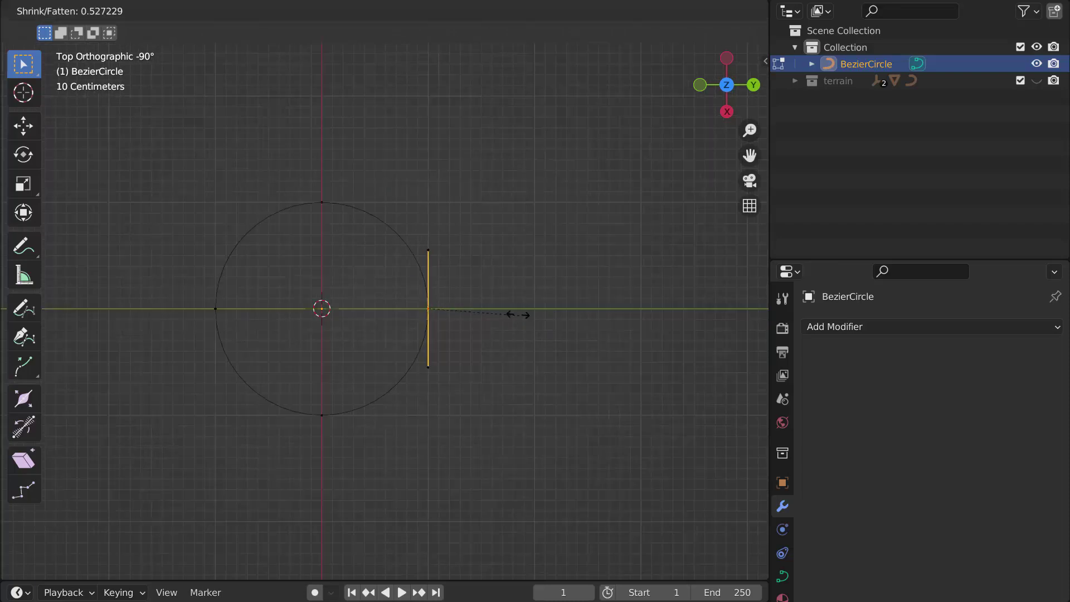
# Select all four control points and set their handle type to Automatic.
pyautogui.press('a')
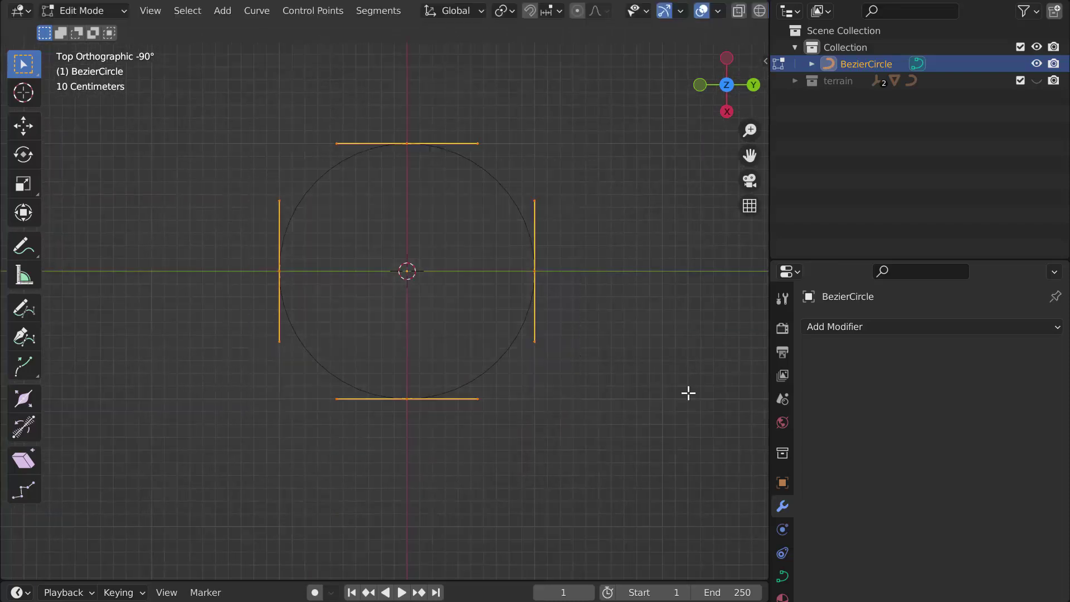
pyautogui.press('v')
pyautogui.click(519, 275)
pyautogui.press('v')
pyautogui.click(477, 248)
pyautogui.click(492, 275)
pyautogui.click(455, 311)
pyautogui.press('v')
pyautogui.click(468, 267)
# Move the right point's handle along X and select another handle.
pyautogui.click(518, 230)
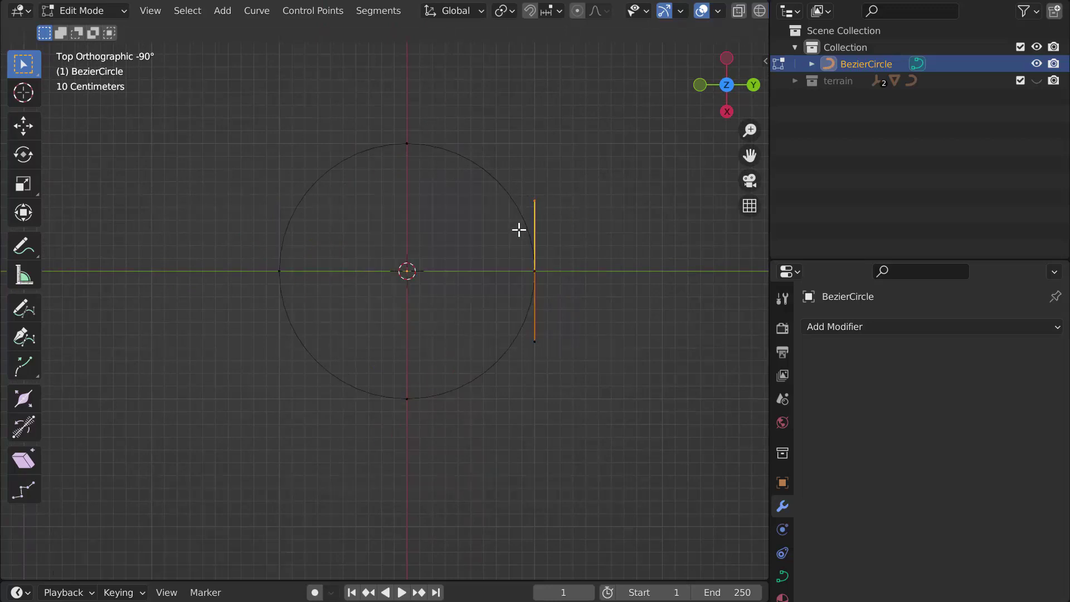
pyautogui.press('g')
pyautogui.press('x')
pyautogui.click(595, 324)
pyautogui.press('g')
pyautogui.click(310, 114)
# Undo the handle edits back to the earlier circle shape, cancelling a Y move.
pyautogui.hotkey('ctrl', 'z')
pyautogui.press('g')
pyautogui.press('x')
pyautogui.press('Escape')
pyautogui.press('g')
pyautogui.press('y')
pyautogui.press('Escape')
pyautogui.hotkey('ctrl', 'z')
# Rotate the handles 45° so the circle becomes a rounded square.
pyautogui.hotkey('ctrl', 'shift', 'z')
pyautogui.write('r45')
pyautogui.press('Return')
pyautogui.moveTo(609, 310)
pyautogui.mouseDown(button='middle')
pyautogui.moveTo(511, 291)
pyautogui.moveTo(447, 296)
pyautogui.moveTo(395, 353)
pyautogui.mouseUp(button='middle')
pyautogui.hotkey('alt', 'a')
pyautogui.press('t')
# Leave Edit Mode and orbit around the finished rounded-square control curve.
pyautogui.press('Tab')
pyautogui.moveTo(457, 296); pyautogui.dragTo(461, 286, button='middle')
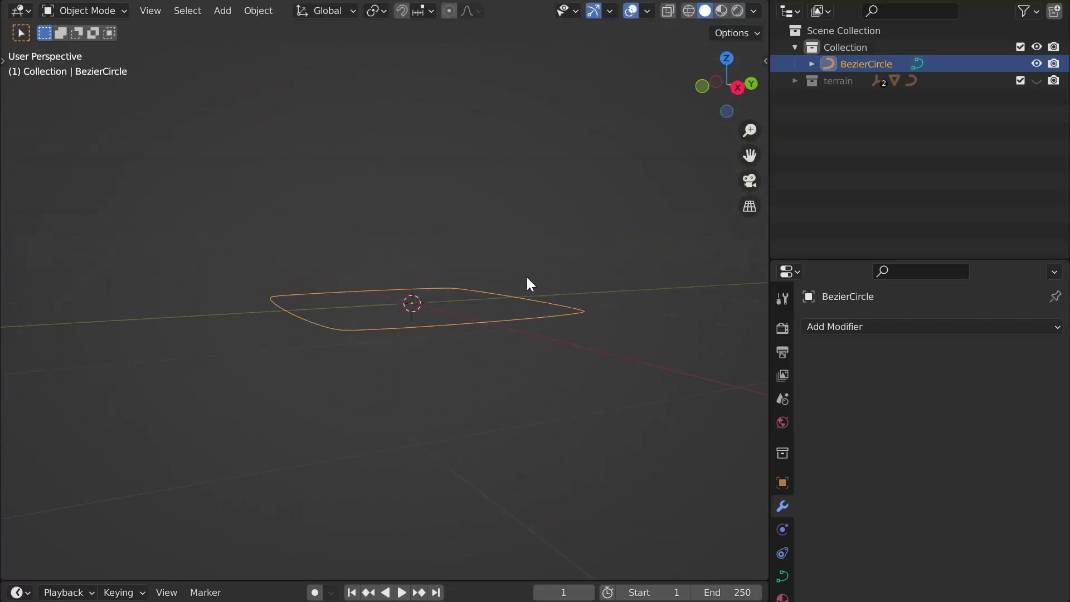
pyautogui.moveTo(505, 356); pyautogui.dragTo(514, 336, button='middle')
pyautogui.scroll(-2, 514, 337)
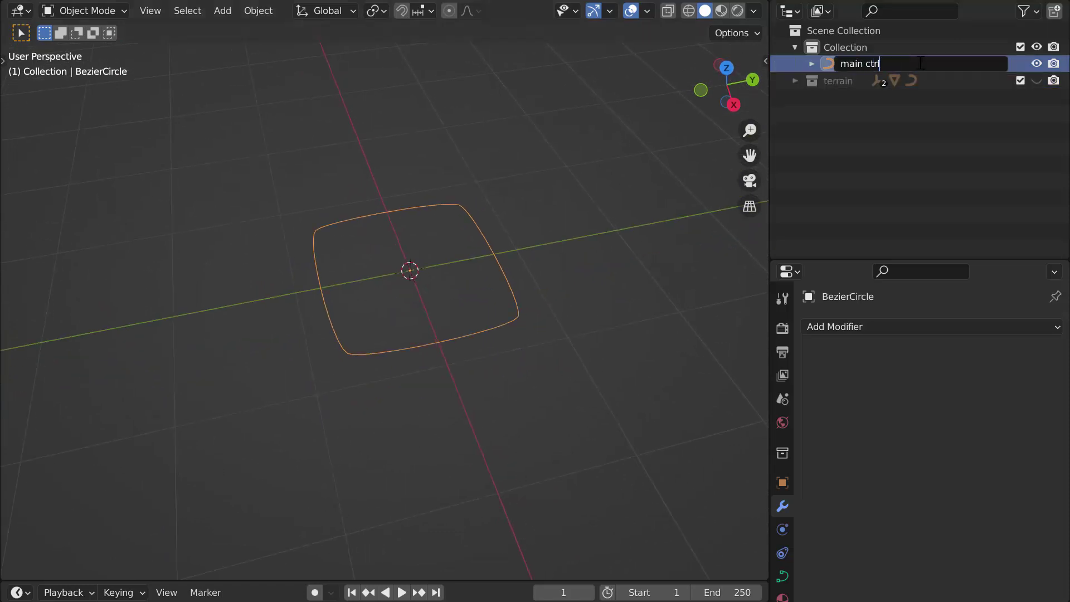
# Confirm the name main ctrl and add a small Plain Axes empty, front L, at the front-left corner.
pyautogui.press('Return')
pyautogui.keyDown('shift'); pyautogui.moveTo(365, 316); pyautogui.dragTo(397, 316, button='middle'); pyautogui.keyUp('shift')
pyautogui.hotkey('shift', 'a')
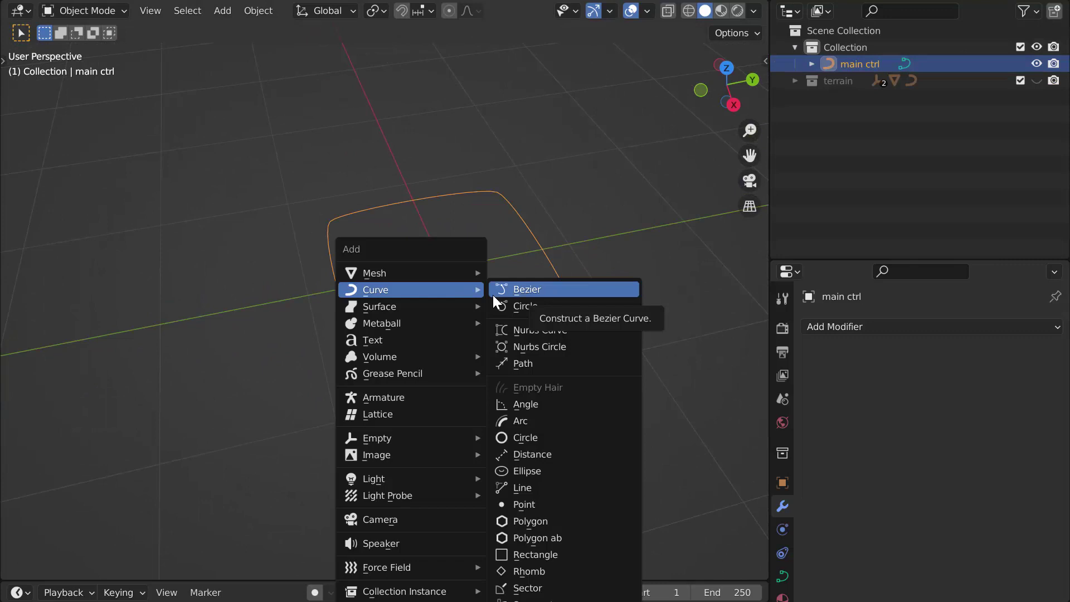
pyautogui.click(554, 436)
pyautogui.press('s')
pyautogui.click(489, 312)
pyautogui.press('KP_7')
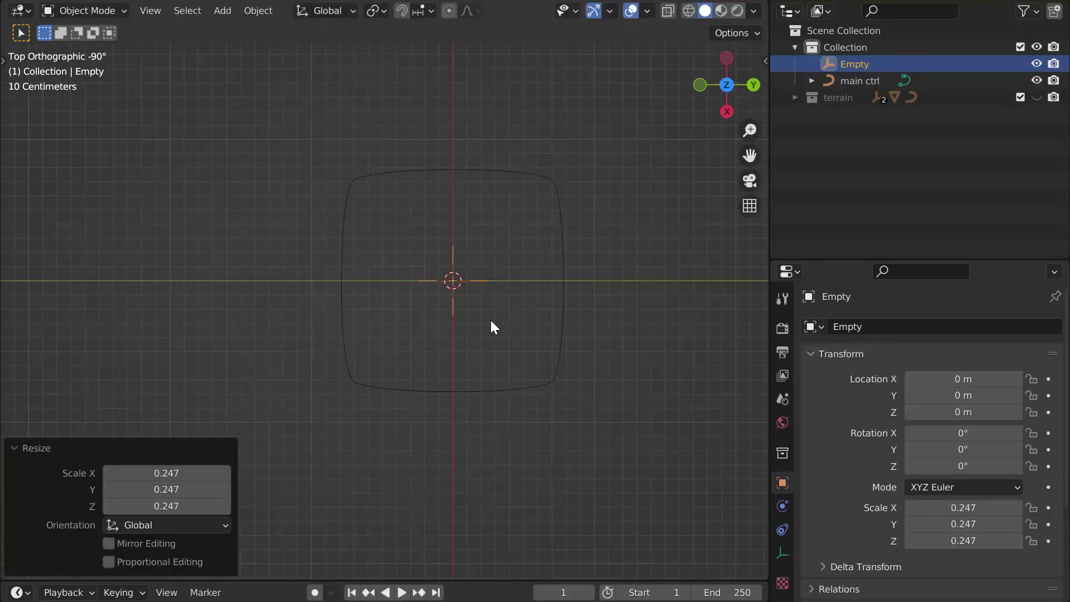
pyautogui.click(440, 378)
pyautogui.moveTo(430, 351)
pyautogui.mouseDown(button='middle')
pyautogui.moveTo(399, 396)
pyautogui.moveTo(479, 270)
pyautogui.mouseUp(button='middle')
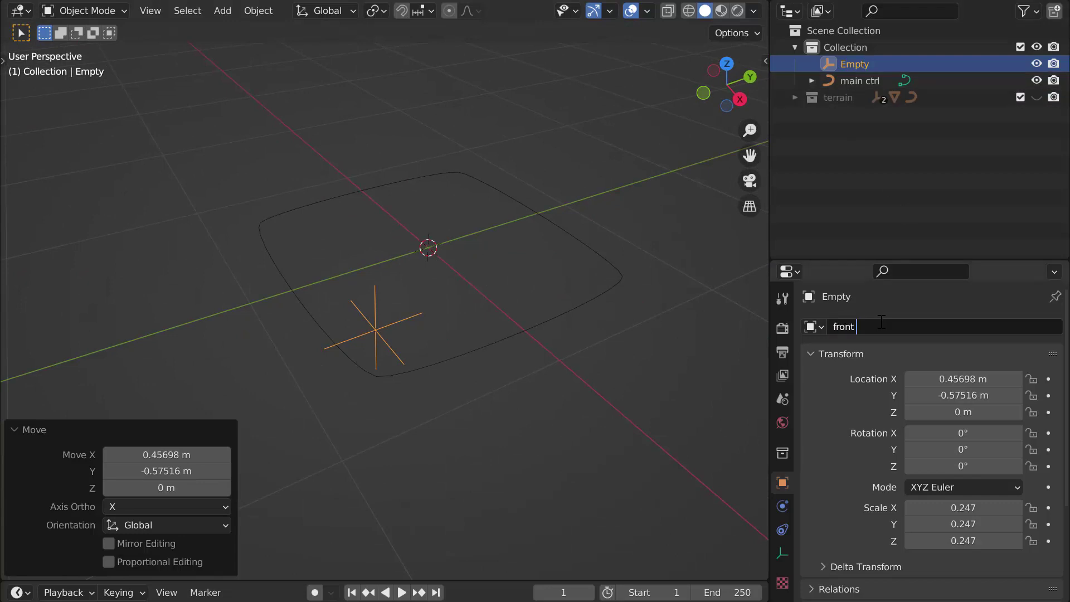
pyautogui.moveTo(457, 390); pyautogui.dragTo(411, 420, button='middle')
# Duplicate front L along Y to the rear-left corner and name it rear L.
pyautogui.hotkey('shift', 'd')
pyautogui.press('y')
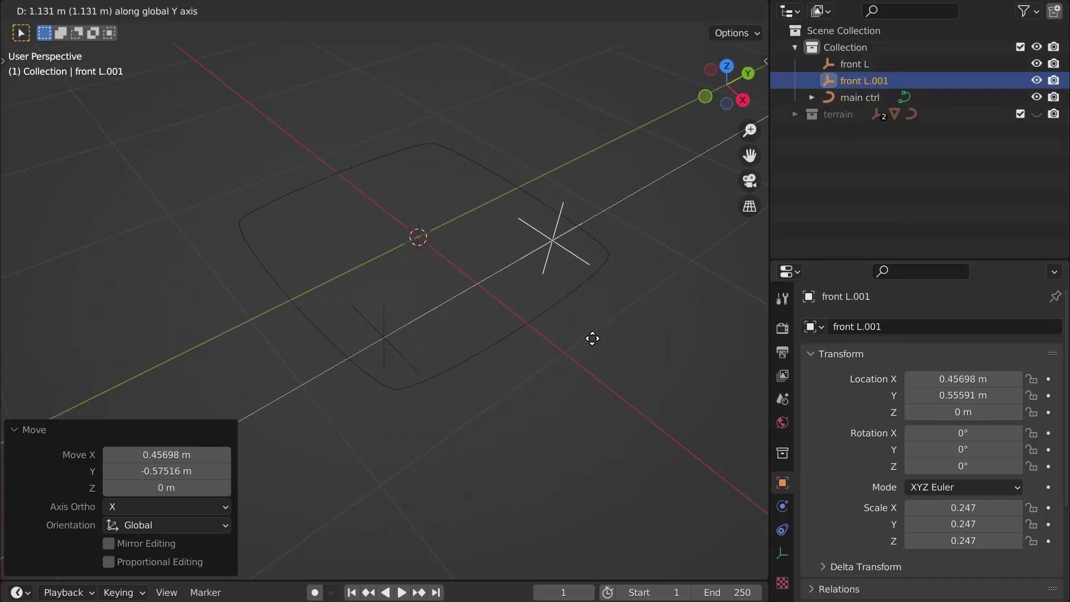
pyautogui.click(594, 337)
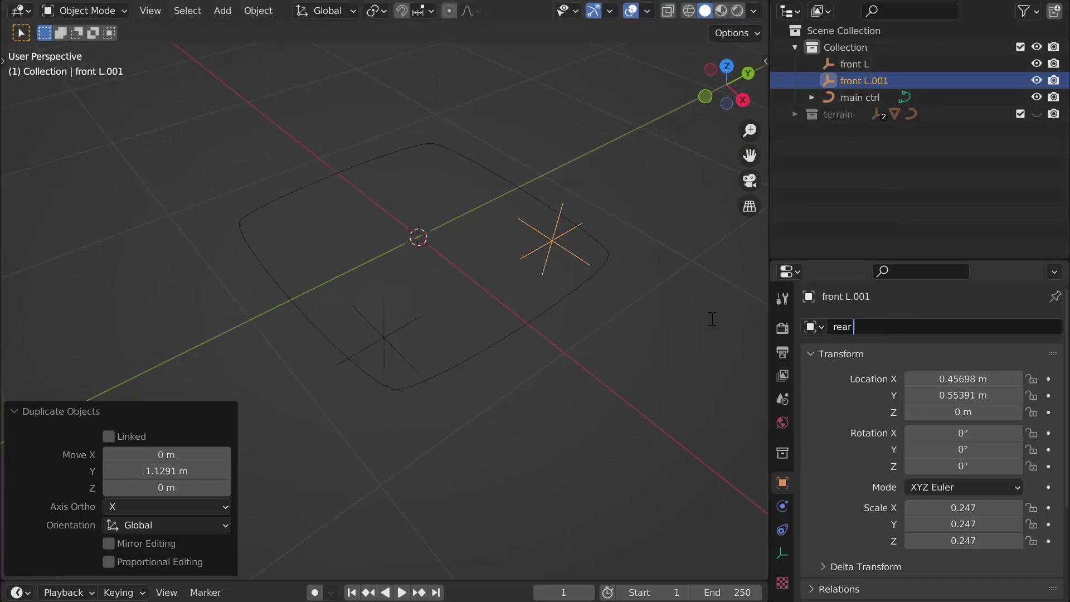
pyautogui.write('L')
pyautogui.press('Return')
pyautogui.keyDown('shift'); pyautogui.click(384, 337); pyautogui.keyUp('shift')
pyautogui.moveTo(456, 359); pyautogui.dragTo(519, 315, button='middle')
# Duplicate both left empties, negate their X location for the right side, and rename them front R and rear R.
pyautogui.hotkey('shift', 'd')
pyautogui.press('Escape')
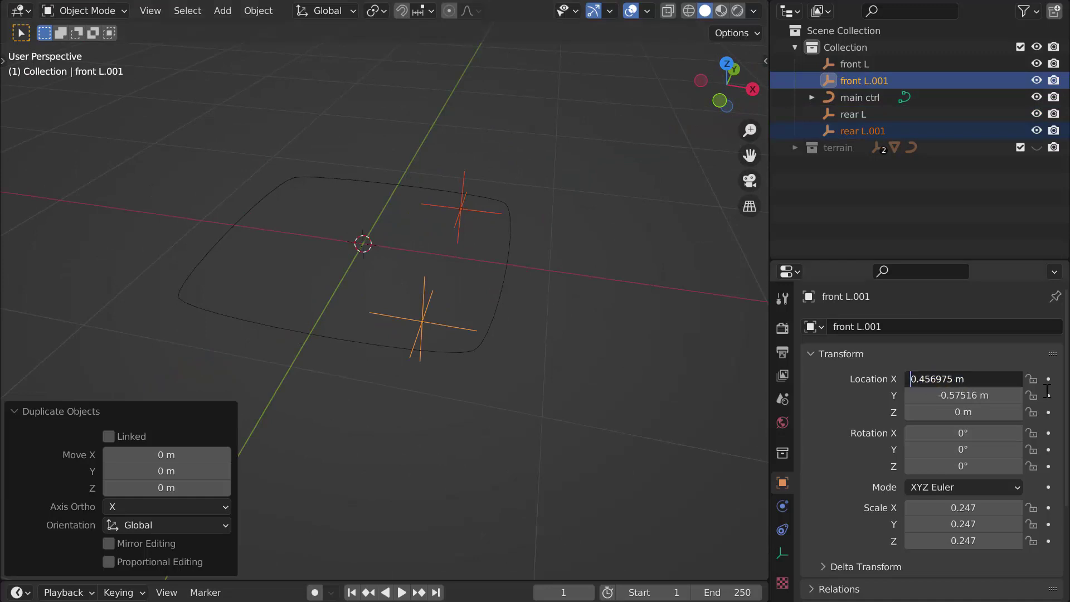
pyautogui.write('-')
pyautogui.press('Return')
pyautogui.click(239, 283)
pyautogui.click(326, 191)
pyautogui.doubleClick(953, 329)
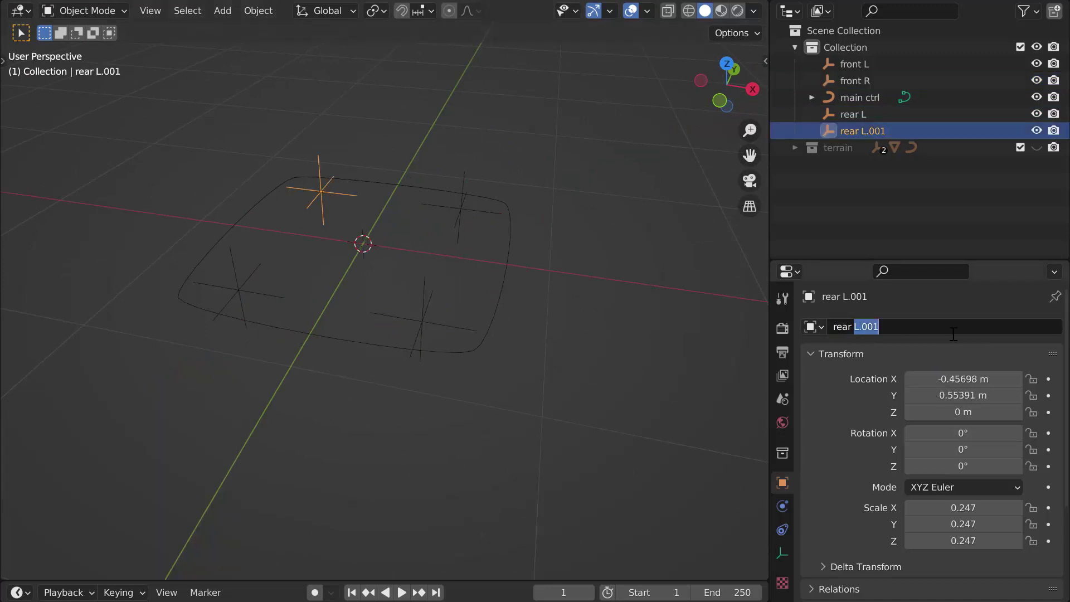
pyautogui.moveTo(349, 322)
pyautogui.mouseDown(button='middle')
pyautogui.moveTo(324, 267)
pyautogui.moveTo(418, 368)
pyautogui.moveTo(402, 322)
pyautogui.moveTo(422, 310)
pyautogui.mouseUp(button='middle')
# Select all four empties with main ctrl active and bring up the parenting options.
pyautogui.press('a')
pyautogui.keyDown('shift'); pyautogui.click(546, 397); pyautogui.keyUp('shift')
pyautogui.hotkey('ctrl', 'p')
# Parent the four empties to main ctrl and test moving and rotating the rig.
pyautogui.click(812, 64)
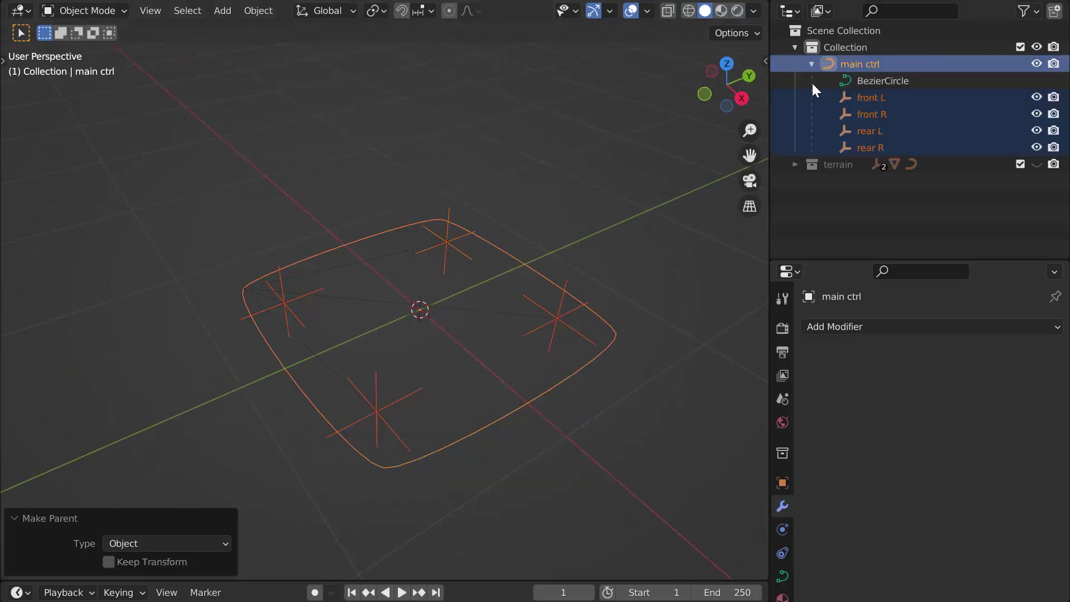
pyautogui.click(812, 83)
pyautogui.moveTo(720, 156)
pyautogui.mouseDown(button='middle')
pyautogui.moveTo(630, 223)
pyautogui.moveTo(570, 320)
pyautogui.moveTo(546, 319)
pyautogui.moveTo(545, 394)
pyautogui.moveTo(511, 396)
pyautogui.moveTo(549, 370)
pyautogui.mouseUp(button='middle')
pyautogui.press('g')
pyautogui.press('Escape')
pyautogui.press('r')
pyautogui.press('Escape')
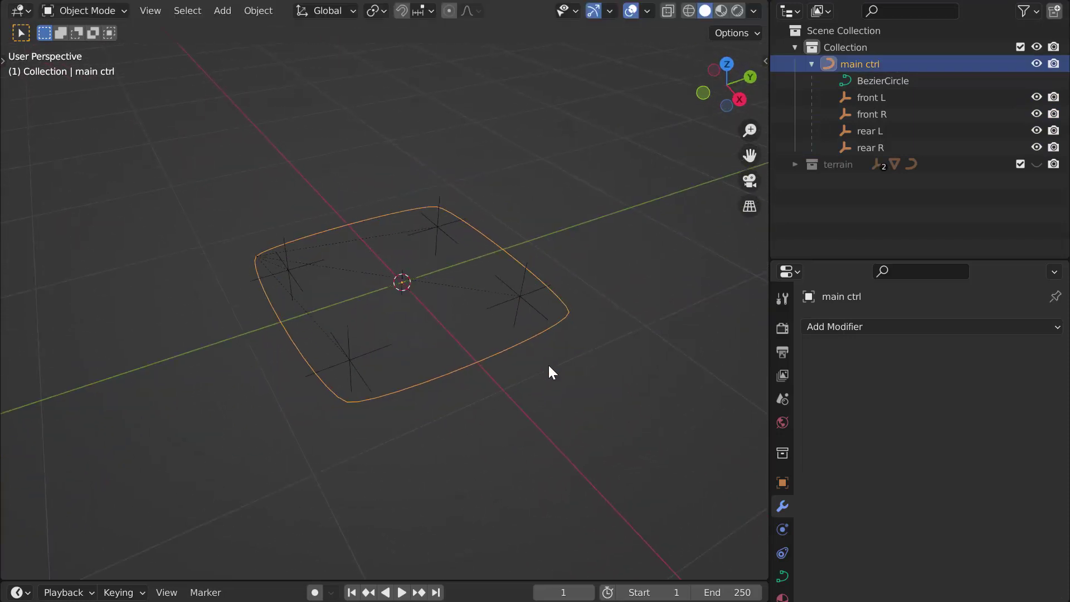
# Duplicate front L in Right Ortho as front L.001, raised and moved inward along X.
pyautogui.moveTo(351, 315)
pyautogui.mouseDown(button='middle')
pyautogui.moveTo(437, 308)
pyautogui.moveTo(376, 356)
pyautogui.mouseUp(button='middle')
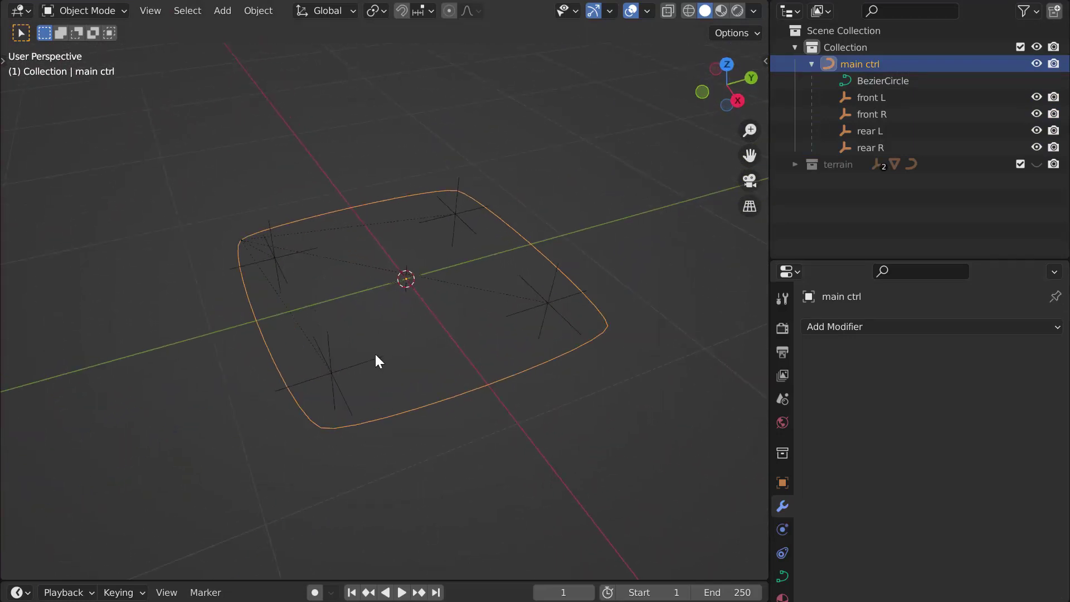
pyautogui.click(376, 357)
pyautogui.press('KP_3')
pyautogui.hotkey('shift', 'd')
pyautogui.click(435, 246)
pyautogui.moveTo(435, 246)
pyautogui.mouseDown(button='middle')
pyautogui.moveTo(522, 304)
pyautogui.moveTo(509, 262)
pyautogui.moveTo(332, 318)
pyautogui.moveTo(440, 376)
pyautogui.moveTo(425, 305)
pyautogui.mouseUp(button='middle')
pyautogui.press('g')
pyautogui.press('x')
pyautogui.click(520, 291)
# Duplicate rear L as rear L.001 and align it with front L.001.
pyautogui.press('KP_3')
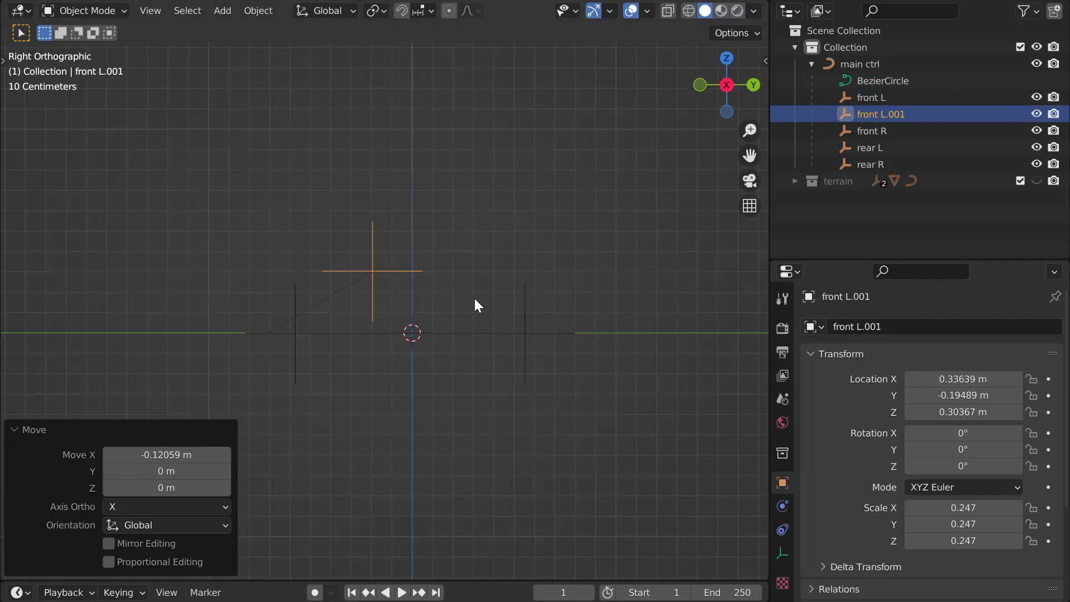
pyautogui.click(526, 357)
pyautogui.hotkey('shift', 'd')
pyautogui.click(563, 390)
pyautogui.moveTo(563, 390)
pyautogui.mouseDown(button='middle')
pyautogui.moveTo(393, 269)
pyautogui.moveTo(477, 370)
pyautogui.moveTo(407, 352)
pyautogui.moveTo(389, 308)
pyautogui.moveTo(407, 356)
pyautogui.moveTo(451, 344)
pyautogui.mouseUp(button='middle')
pyautogui.keyDown('shift'); pyautogui.click(393, 274); pyautogui.keyUp('shift')
pyautogui.hotkey('alt', 'a')
# Undo the alignment steps and reselect front L.001 on its own.
pyautogui.click(407, 356)
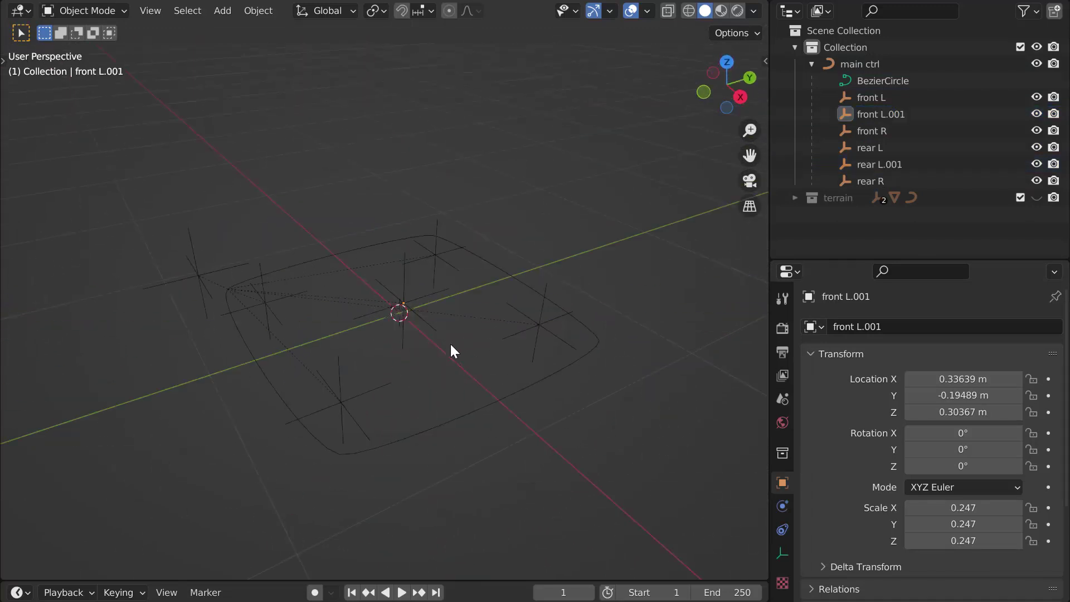
pyautogui.hotkey('alt', 'a')
pyautogui.hotkey('ctrl', 'z')
pyautogui.moveTo(329, 324); pyautogui.dragTo(405, 239, button='middle')
pyautogui.click(405, 239)
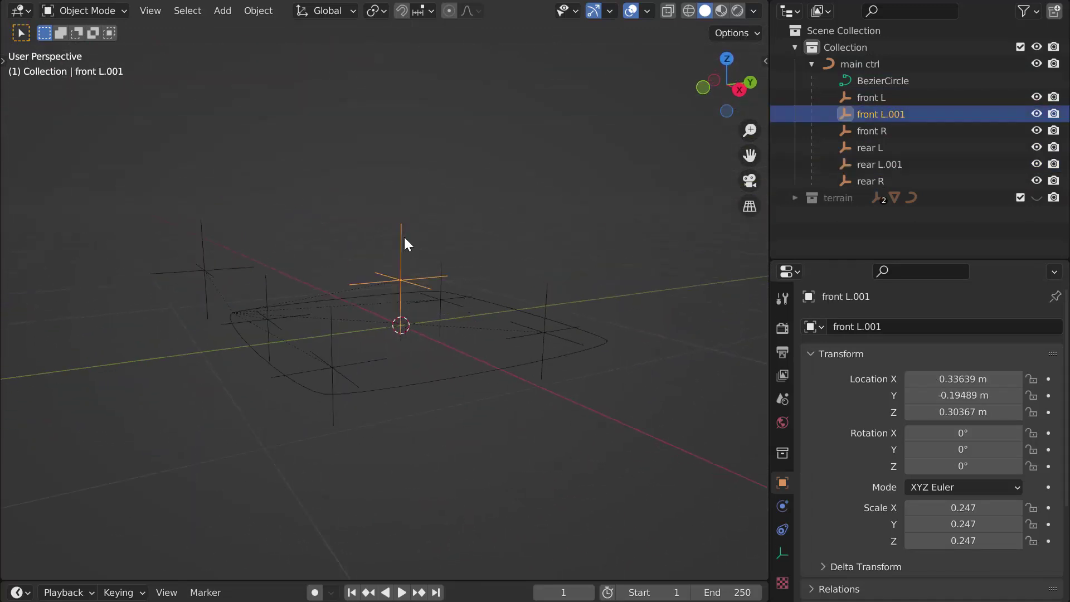
pyautogui.hotkey('ctrl', 'z')
# Move rear L.001 along Y so it sits behind the rig's centre.
pyautogui.hotkey('shift', 's')
pyautogui.click(423, 346)
pyautogui.press('g')
pyautogui.press('y')
pyautogui.click(461, 295)
pyautogui.press('KP_3')
pyautogui.moveTo(461, 296)
pyautogui.mouseDown(button='middle')
pyautogui.moveTo(511, 282)
pyautogui.moveTo(408, 353)
pyautogui.moveTo(416, 375)
pyautogui.mouseUp(button='middle')
# Set the scale of all selected corner empties to 0.2.
pyautogui.click(870, 180)
pyautogui.keyDown('shift'); pyautogui.click(861, 102); pyautogui.keyUp('shift')
pyautogui.moveTo(954, 506); pyautogui.dragTo(954, 540)
pyautogui.write('0.2')
pyautogui.press('Return')
pyautogui.moveTo(557, 334)
pyautogui.mouseDown(button='middle')
pyautogui.moveTo(493, 315)
pyautogui.moveTo(476, 386)
pyautogui.mouseUp(button='middle')
pyautogui.click(493, 307)
# Duplicate the two upper empties and negate their Location X to mirror them right.
pyautogui.click(871, 97)
pyautogui.keyDown('shift'); pyautogui.click(871, 181); pyautogui.keyUp('shift')
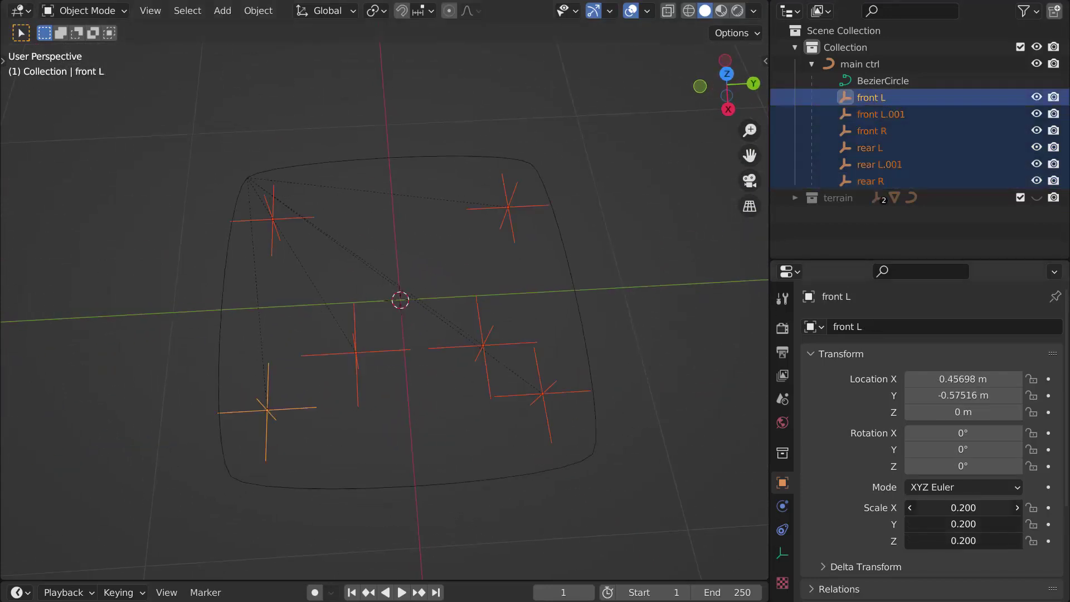
pyautogui.moveTo(370, 333)
pyautogui.mouseDown(button='middle')
pyautogui.moveTo(487, 265)
pyautogui.moveTo(486, 309)
pyautogui.moveTo(521, 356)
pyautogui.moveTo(508, 327)
pyautogui.mouseUp(button='middle')
pyautogui.hotkey('shift', 'd')
pyautogui.press('KP_1')
pyautogui.press('Escape')
pyautogui.click(944, 379)
pyautogui.press('Delete')
pyautogui.press('Return')
pyautogui.press('g')
pyautogui.press('Escape')
pyautogui.press('g')
pyautogui.press('x')
pyautogui.press('Escape')
# Rename the mirrored duplicates front R.001 and rear R.001.
pyautogui.keyDown('ctrl'); pyautogui.click(920, 198); pyautogui.keyUp('ctrl')
pyautogui.moveTo(357, 289)
pyautogui.mouseDown(button='middle')
pyautogui.moveTo(323, 316)
pyautogui.moveTo(357, 346)
pyautogui.mouseUp(button='middle')
pyautogui.moveTo(390, 251)
pyautogui.mouseDown(button='middle')
pyautogui.moveTo(360, 208)
pyautogui.moveTo(328, 258)
pyautogui.moveTo(361, 282)
pyautogui.mouseUp(button='middle')
pyautogui.click(362, 282)
pyautogui.click(332, 257)
pyautogui.click(859, 327)
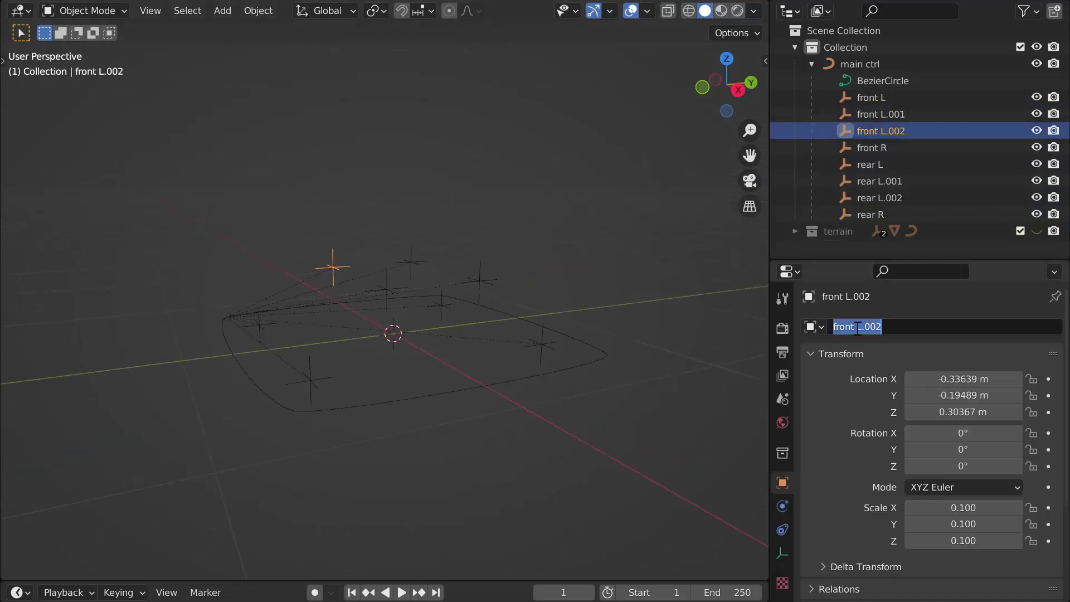
pyautogui.press('Return')
pyautogui.click(410, 255)
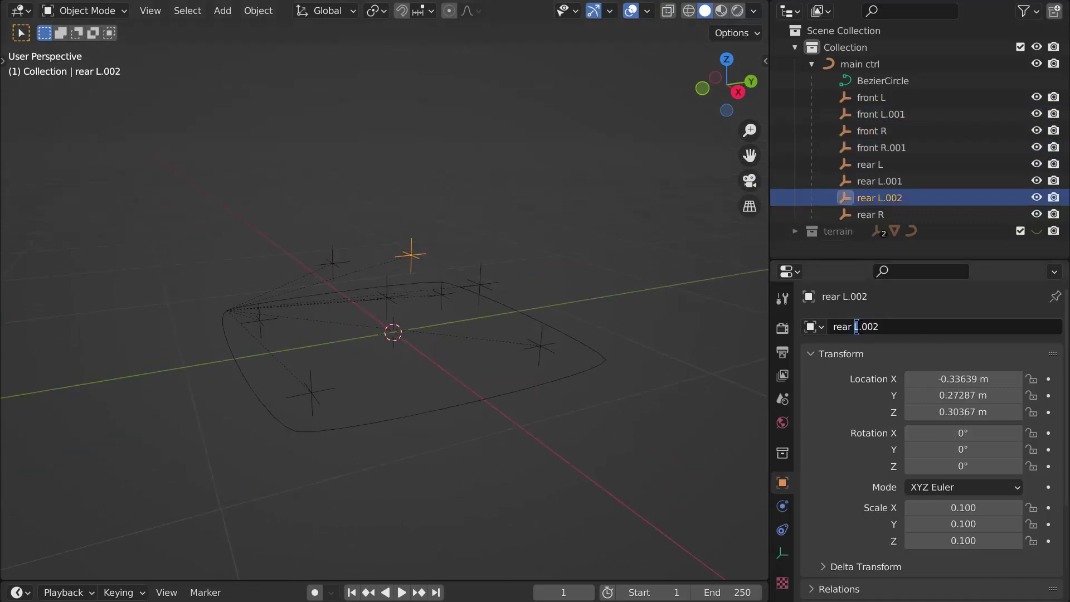
pyautogui.press('Return')
pyautogui.moveTo(481, 289)
pyautogui.mouseDown(button='middle')
pyautogui.moveTo(429, 241)
pyautogui.moveTo(448, 308)
pyautogui.moveTo(398, 290)
pyautogui.moveTo(417, 318)
pyautogui.mouseUp(button='middle')
pyautogui.click(417, 318)
# Add a Locked Track constraint to front L.001.
pyautogui.click(783, 530)
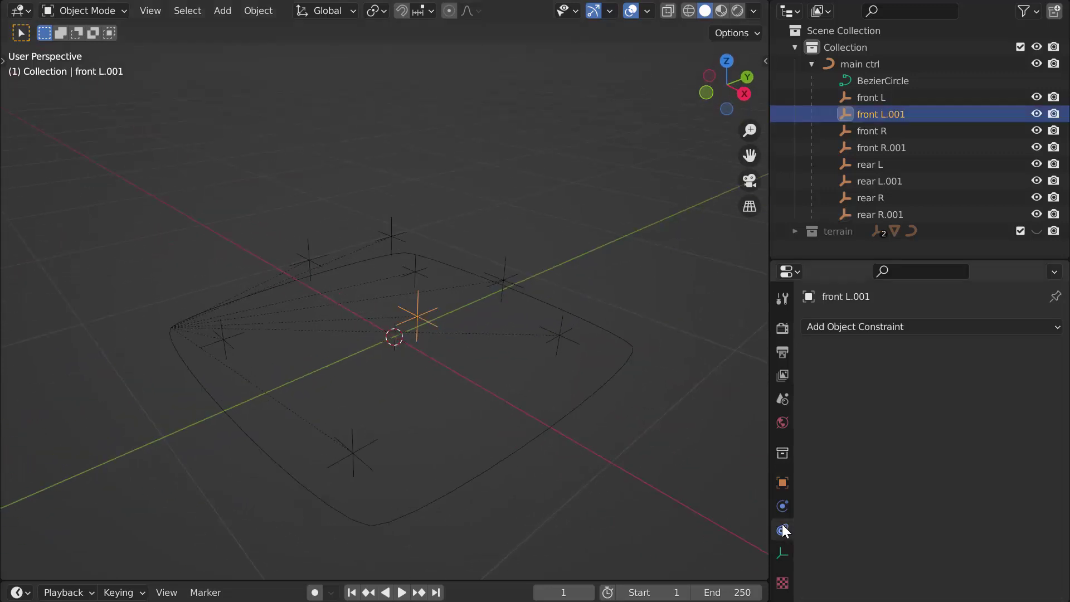
pyautogui.click(930, 327)
pyautogui.click(1062, 428)
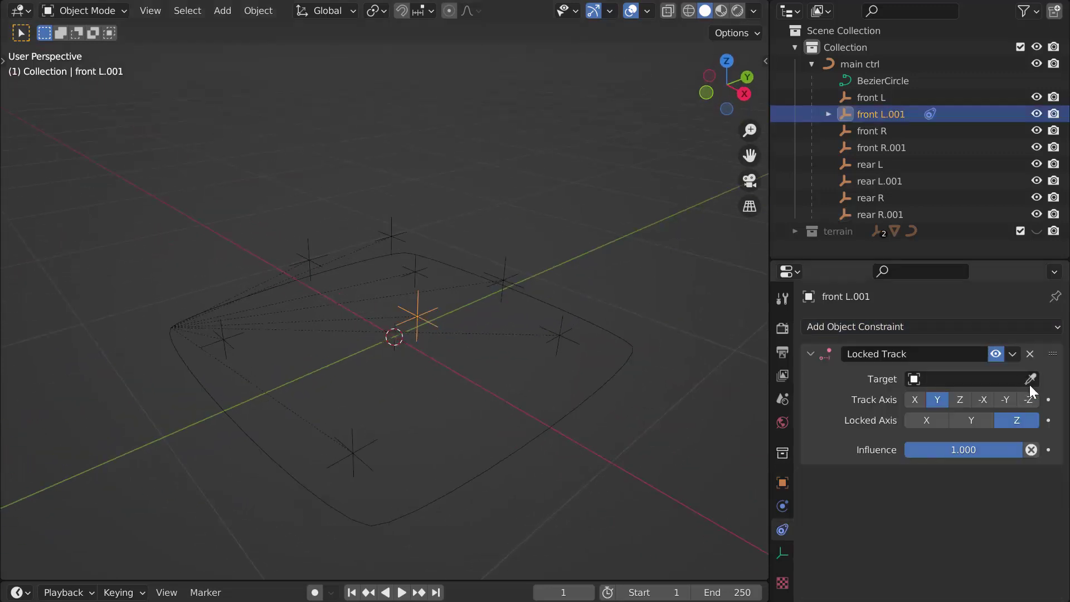
pyautogui.moveTo(466, 399); pyautogui.dragTo(573, 339, button='middle')
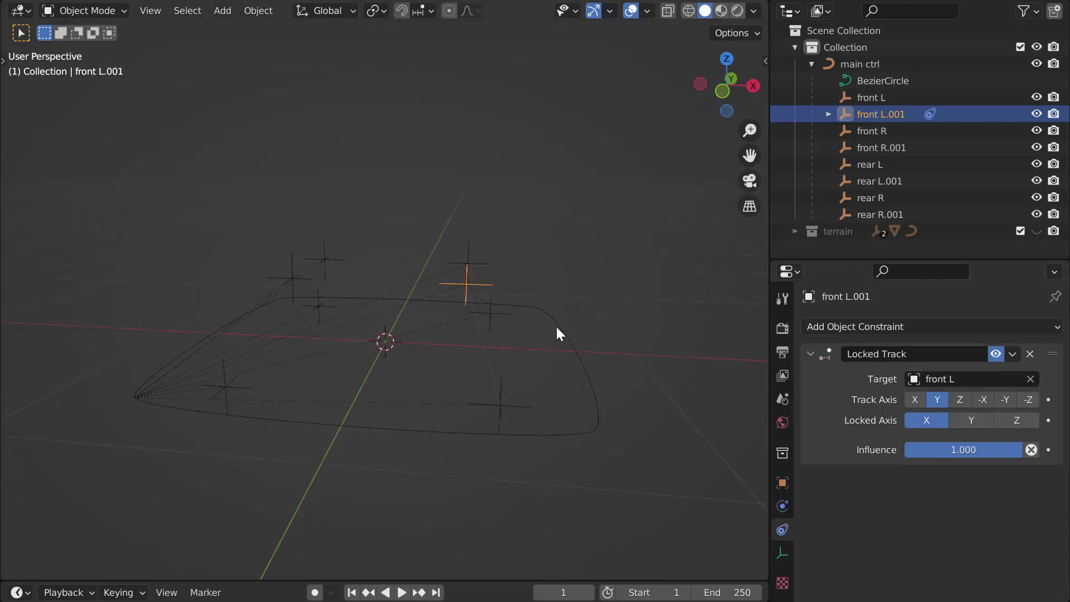
pyautogui.click(972, 421)
pyautogui.click(782, 482)
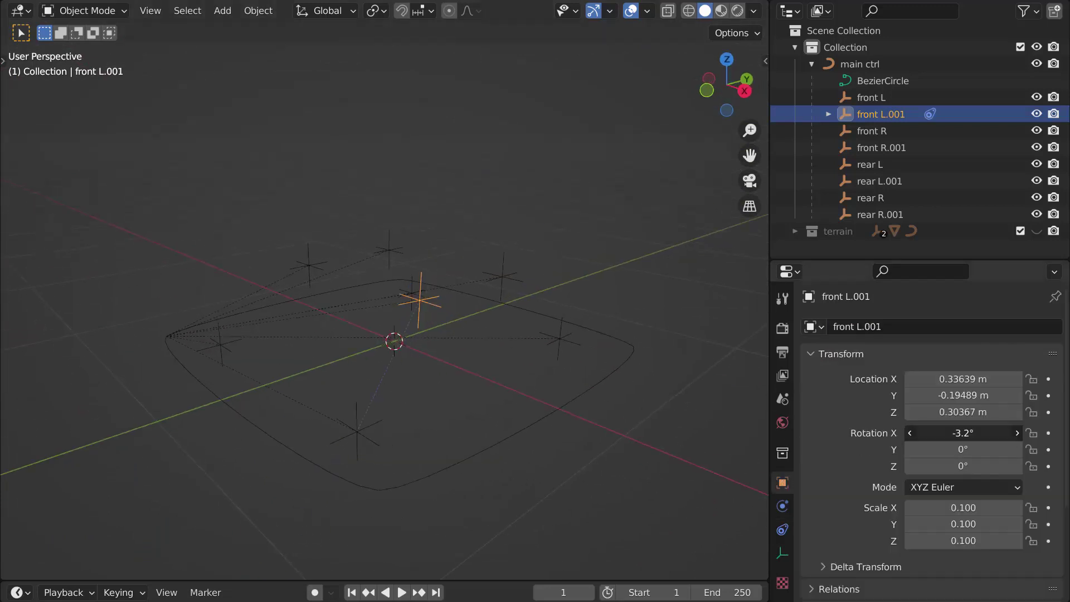
pyautogui.hotkey('ctrl', 'Tab')
pyautogui.hotkey('ctrl', 'Tab')
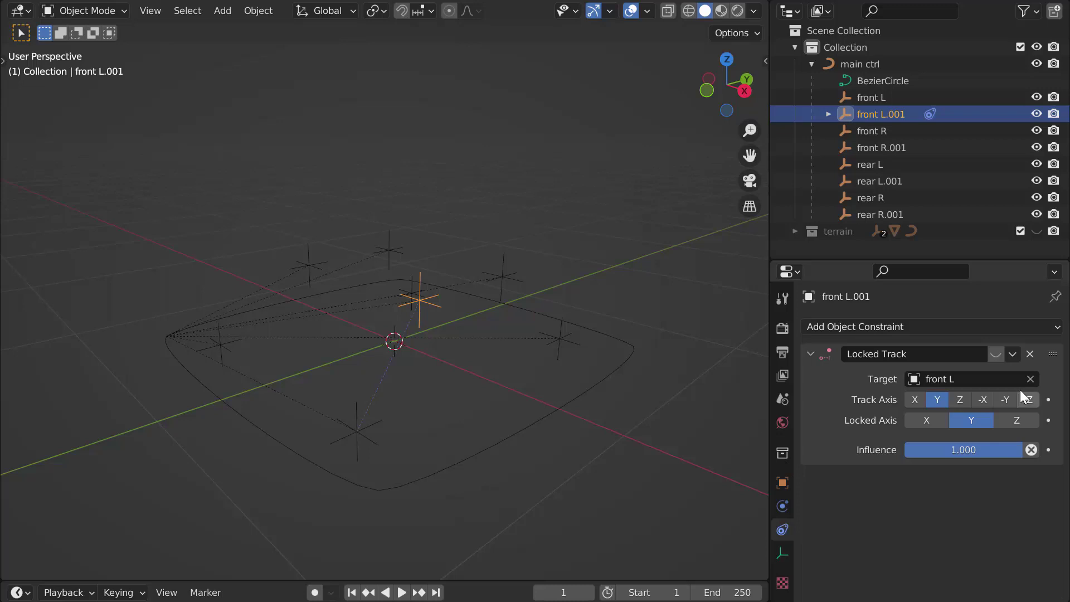
# Set front L.001's Locked Track to Track Axis Y with Locked Axis X.
pyautogui.moveTo(514, 326); pyautogui.dragTo(513, 304, button='middle')
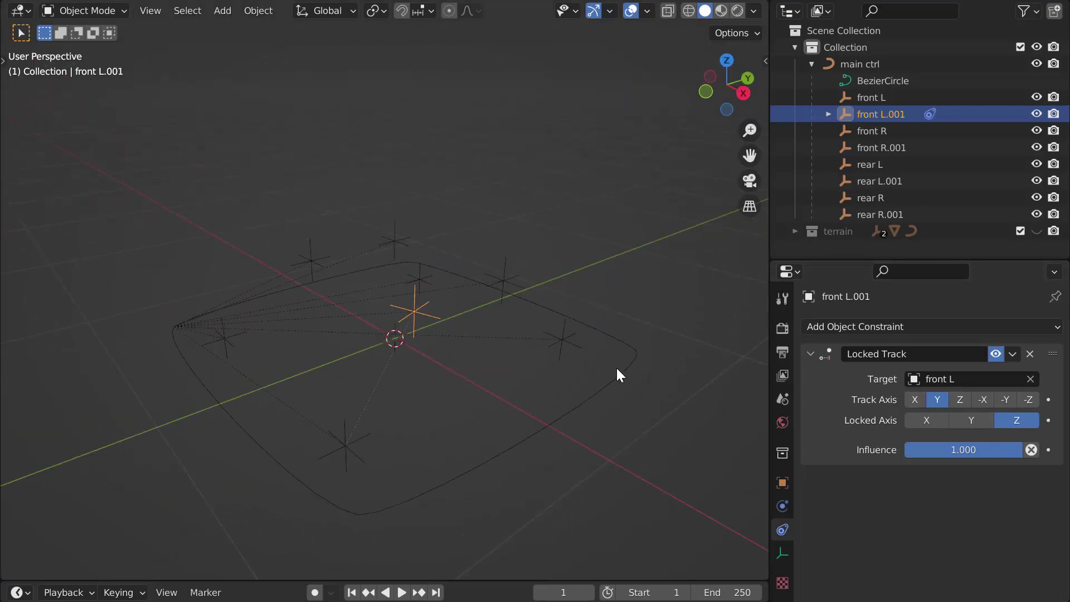
pyautogui.click(917, 399)
pyautogui.click(941, 420)
pyautogui.moveTo(572, 349); pyautogui.dragTo(449, 246, button='middle')
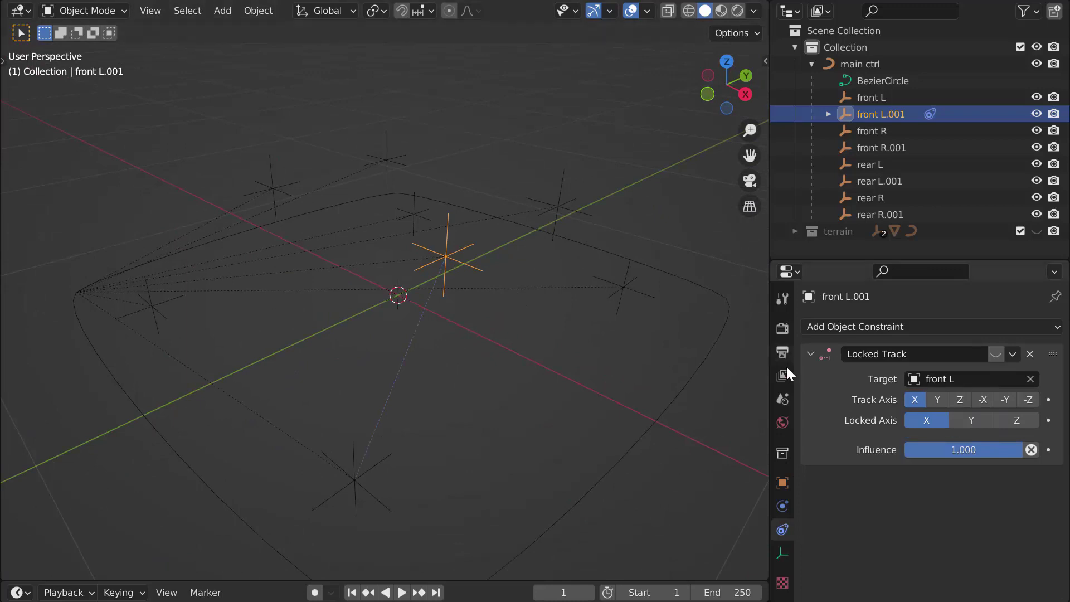
pyautogui.hotkey('ctrl', 'shift', 'Tab')
pyautogui.hotkey('ctrl', 'shift', 'Tab')
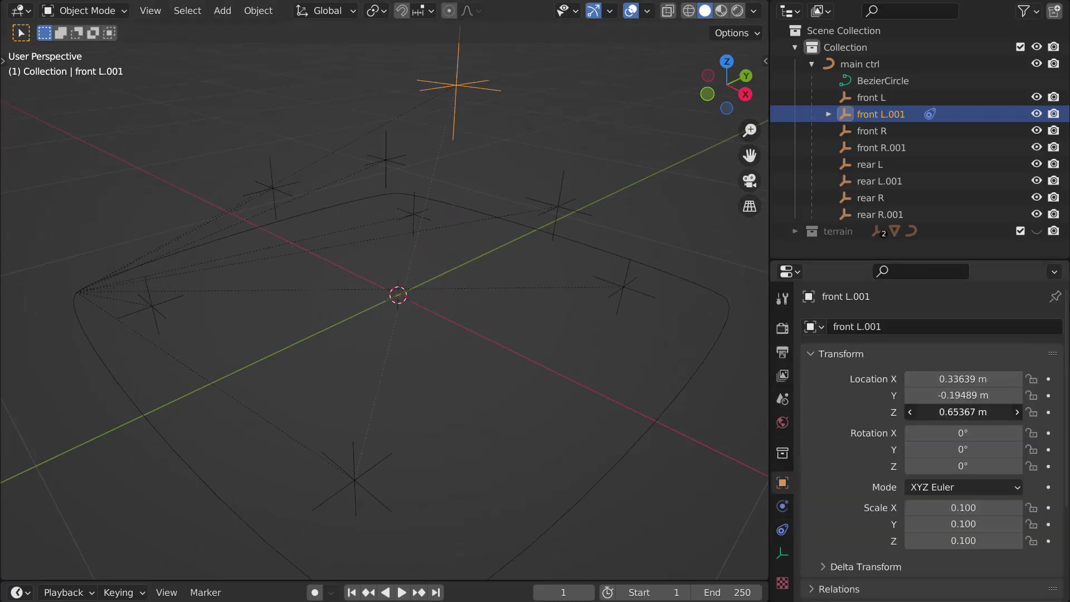
pyautogui.click(783, 530)
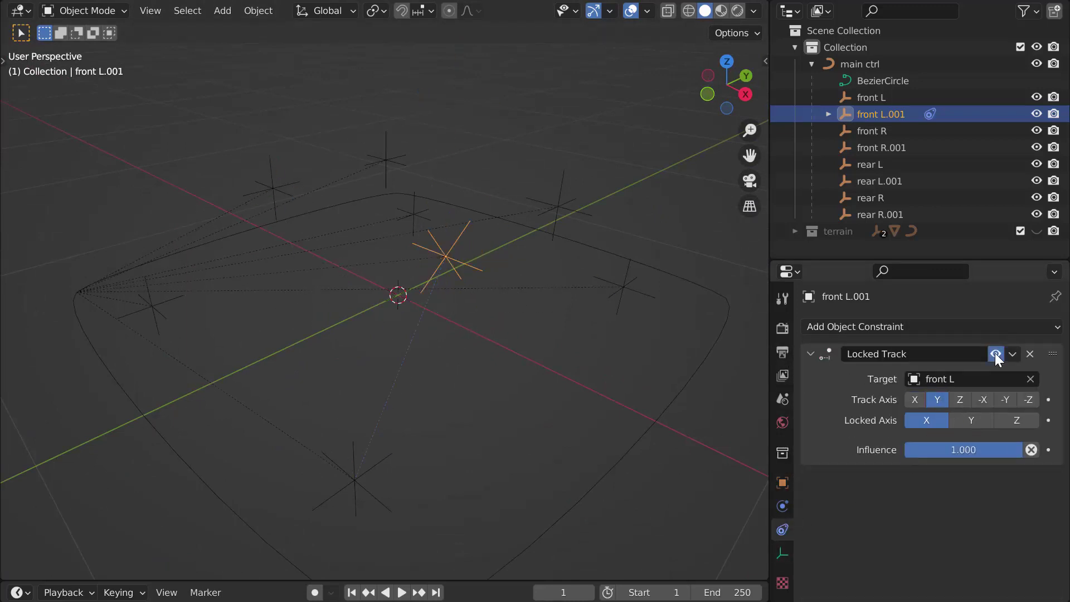
pyautogui.moveTo(577, 322)
pyautogui.mouseDown(button='middle')
pyautogui.moveTo(440, 289)
pyautogui.moveTo(369, 373)
pyautogui.mouseUp(button='middle')
pyautogui.click(972, 420)
pyautogui.moveTo(369, 374); pyautogui.dragTo(390, 402)
# Move the front L empty and advance to frame 2 to test the tracking.
pyautogui.click(390, 402)
pyautogui.moveTo(390, 402); pyautogui.dragTo(315, 297, button='middle')
pyautogui.press('KP_3')
pyautogui.press('g')
pyautogui.click(314, 296)
pyautogui.press('KP_1')
pyautogui.press('Right')
pyautogui.press('KP_7')
pyautogui.moveTo(541, 447); pyautogui.dragTo(429, 296, button='middle')
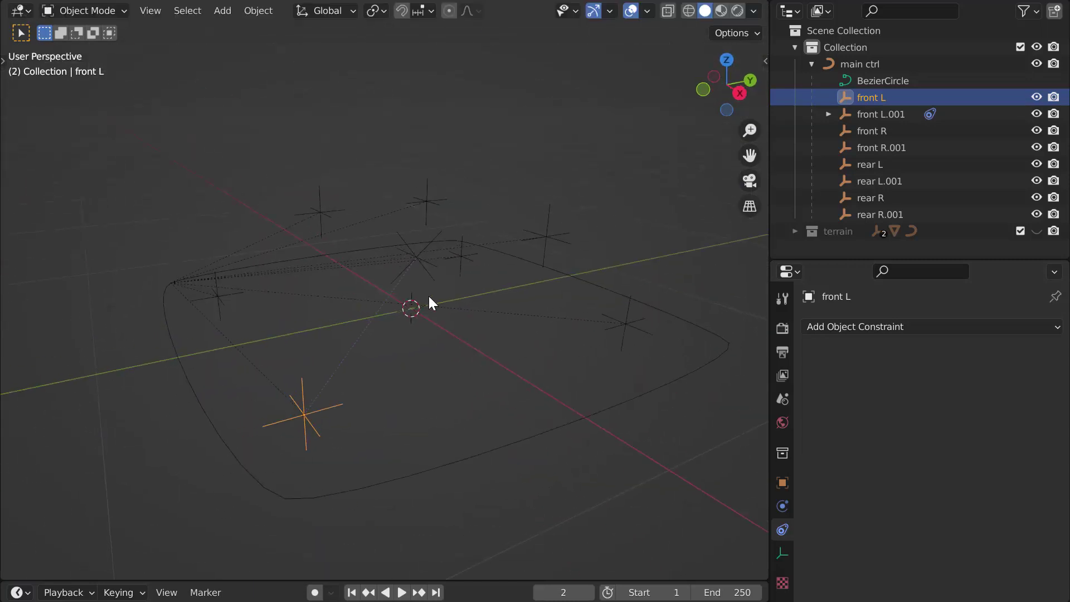
# Add a Locked Track constraint to rear L.001 aimed at rear L.
pyautogui.click(417, 257)
pyautogui.moveTo(546, 228); pyautogui.dragTo(500, 228, button='middle')
pyautogui.click(500, 230)
pyautogui.click(363, 253)
pyautogui.click(498, 235)
pyautogui.click(935, 326)
pyautogui.click(1059, 391)
pyautogui.press('e')
pyautogui.click(613, 354)
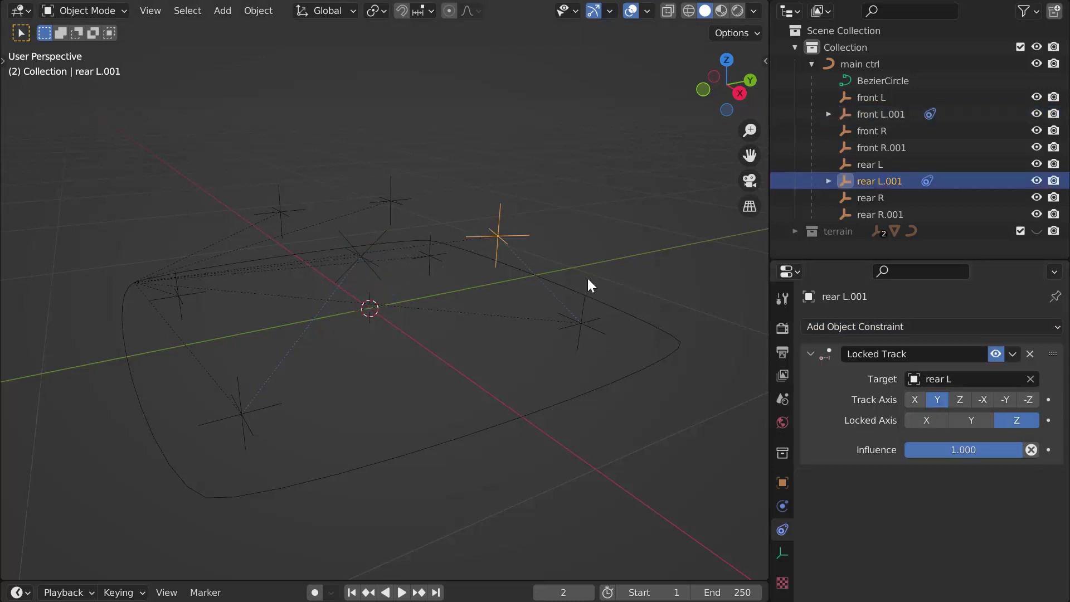
# Lock the rear constraint to X and toggle it off to compare.
pyautogui.moveTo(588, 278); pyautogui.dragTo(530, 329, button='middle')
pyautogui.click(926, 421)
pyautogui.moveTo(665, 390)
pyautogui.mouseDown(button='middle')
pyautogui.moveTo(466, 260)
pyautogui.moveTo(435, 256)
pyautogui.moveTo(514, 256)
pyautogui.moveTo(513, 273)
pyautogui.moveTo(549, 281)
pyautogui.moveTo(443, 299)
pyautogui.moveTo(547, 385)
pyautogui.mouseUp(button='middle')
pyautogui.click(996, 355)
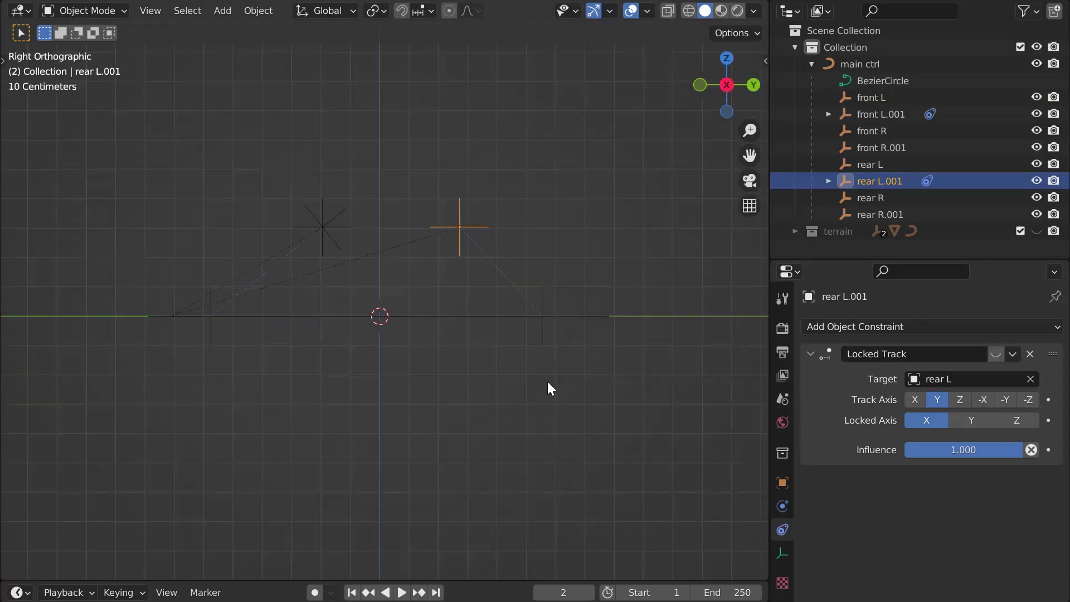
pyautogui.hotkey('shift', 'a')
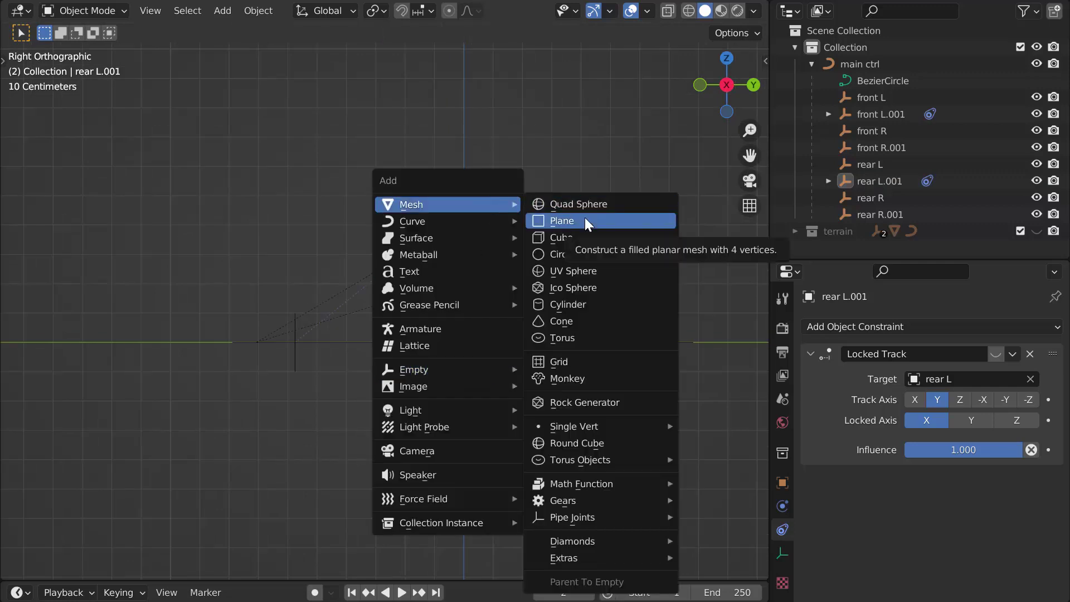
# Add a cube, shrink it in Edit Mode, then stretch it with X fixed.
pyautogui.click(584, 241)
pyautogui.press('Tab')
pyautogui.press('s')
pyautogui.click(596, 374)
pyautogui.press('s')
pyautogui.click(495, 357)
pyautogui.press('s')
pyautogui.hotkey('shift', 'x')
pyautogui.click(594, 363)
pyautogui.press('g')
pyautogui.press('Escape')
pyautogui.press('Tab')
# Move the cube and snap it onto the 3D cursor.
pyautogui.press('g')
pyautogui.click(549, 301)
pyautogui.moveTo(549, 301); pyautogui.dragTo(487, 288, button='middle')
pyautogui.hotkey('shift', 's')
pyautogui.hotkey('ctrl', 'z')
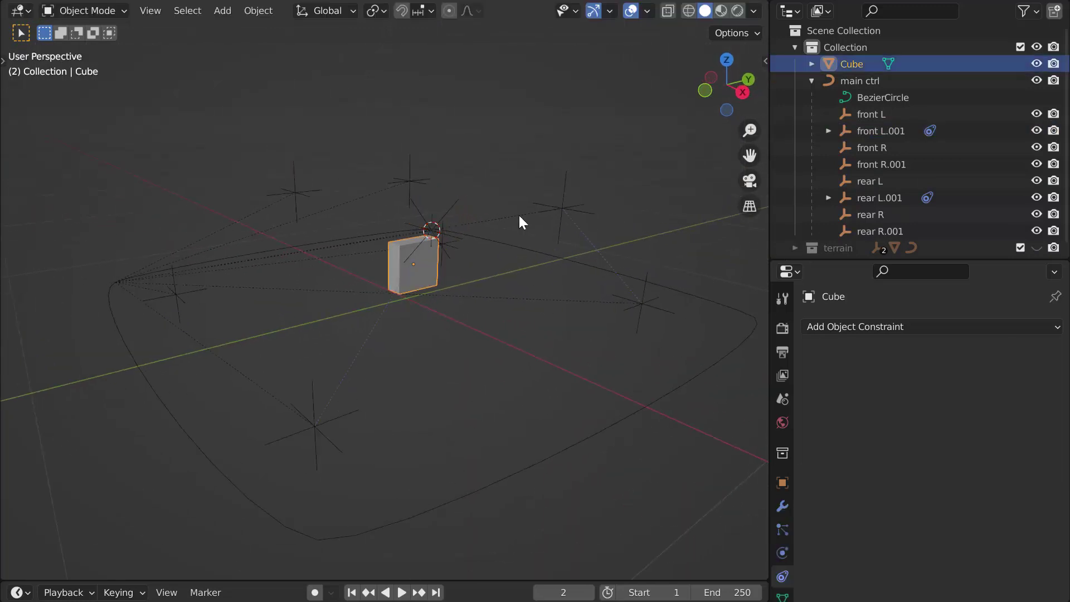
pyautogui.hotkey('shift', 's')
pyautogui.moveTo(450, 240)
pyautogui.mouseDown(button='middle')
pyautogui.moveTo(407, 232)
pyautogui.moveTo(520, 281)
pyautogui.mouseUp(button='middle')
pyautogui.press('KP_3')
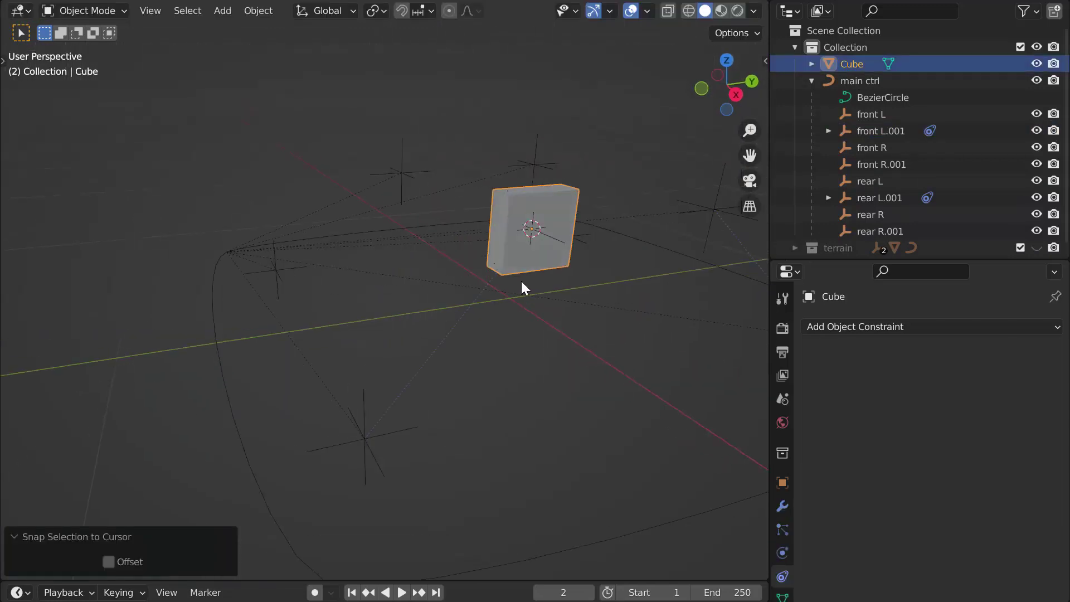
# Parent the cube to the front L.001 empty.
pyautogui.click(521, 281)
pyautogui.moveTo(500, 243); pyautogui.dragTo(416, 192, button='middle')
pyautogui.click(417, 192)
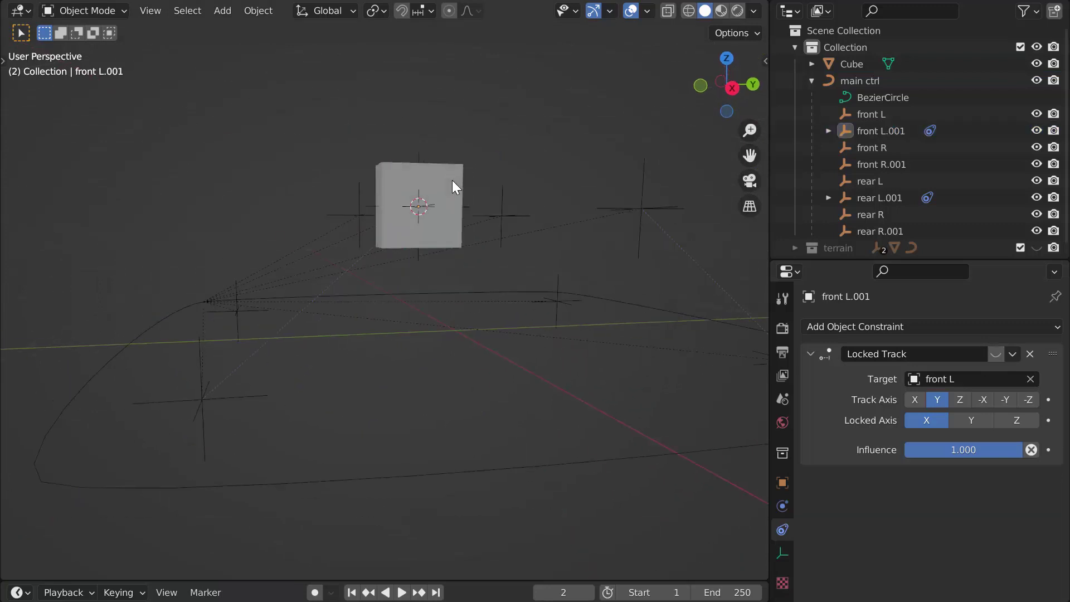
pyautogui.keyDown('shift'); pyautogui.click(452, 180); pyautogui.keyUp('shift')
pyautogui.hotkey('ctrl', 'p')
pyautogui.click(490, 156)
pyautogui.click(427, 178)
pyautogui.click(429, 164)
pyautogui.doubleClick(986, 353)
pyautogui.moveTo(557, 356); pyautogui.dragTo(516, 357, button='middle')
# Move the cube's geometry and scale it with X fixed into a tapered bar.
pyautogui.click(463, 267)
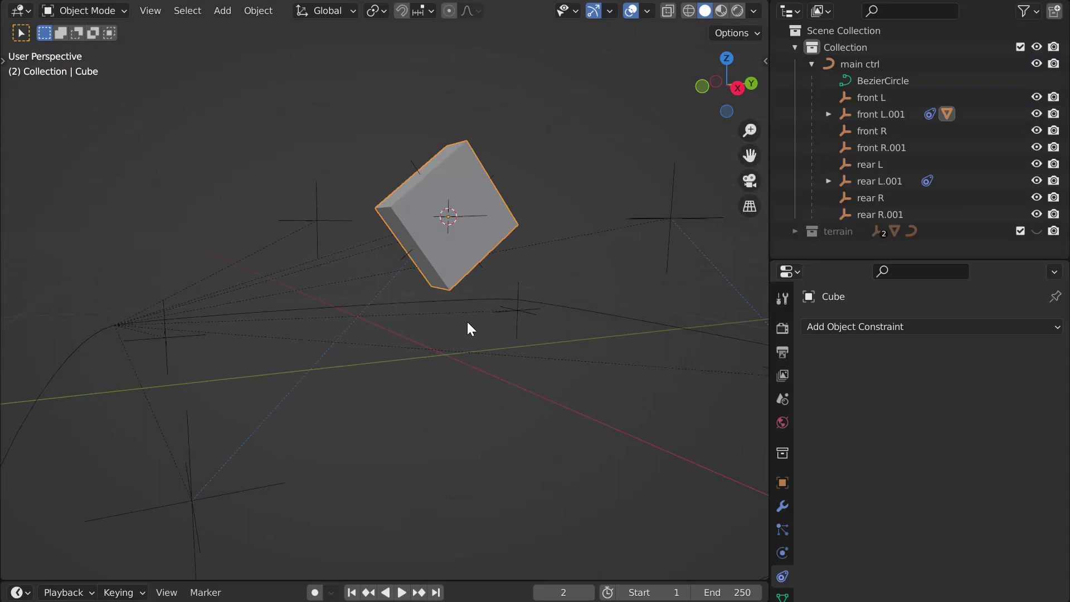
pyautogui.press('Tab')
pyautogui.moveTo(488, 287)
pyautogui.mouseDown(button='middle')
pyautogui.moveTo(507, 330)
pyautogui.moveTo(380, 288)
pyautogui.mouseUp(button='middle')
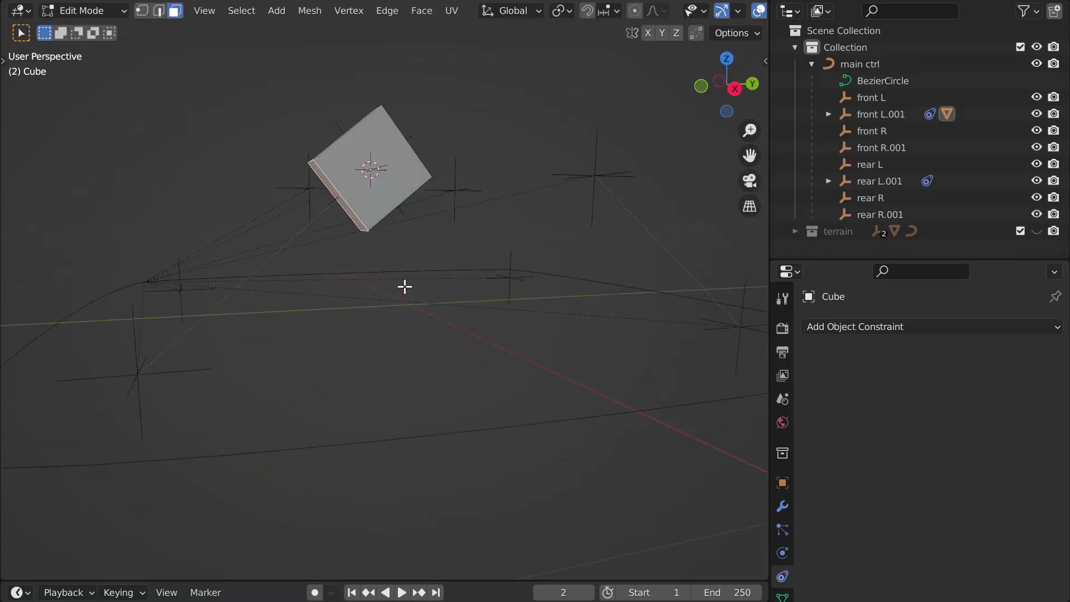
pyautogui.press('g')
pyautogui.click(329, 349)
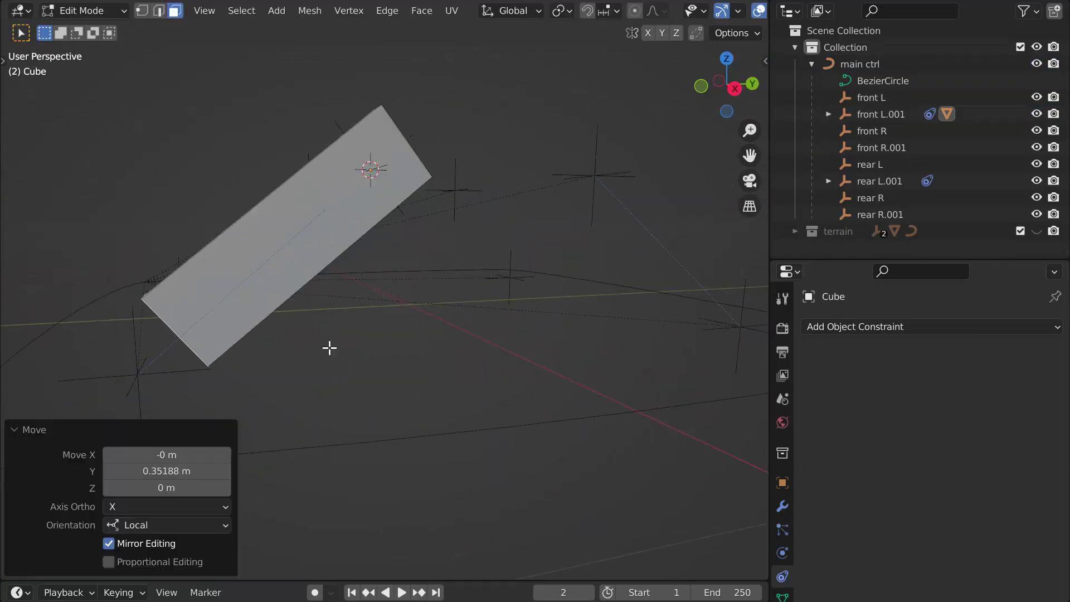
pyautogui.press('KP_3')
pyautogui.press('s')
pyautogui.hotkey('shift', 'x')
pyautogui.click(398, 330)
pyautogui.moveTo(398, 330); pyautogui.dragTo(420, 294, button='middle')
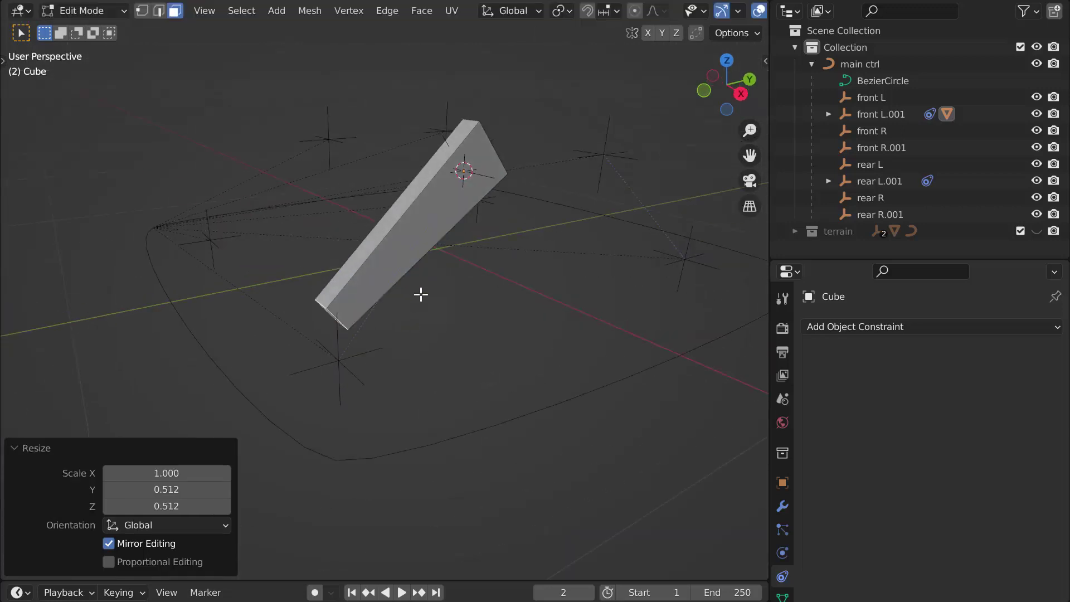
pyautogui.scroll(-2, 390, 304)
pyautogui.press('Tab')
# Move the front L empty to check the suspension arm follows.
pyautogui.click(407, 325)
pyautogui.press('g')
pyautogui.click(411, 341)
pyautogui.moveTo(411, 341)
pyautogui.mouseDown(button='middle')
pyautogui.moveTo(530, 270)
pyautogui.moveTo(365, 257)
pyautogui.moveTo(353, 319)
pyautogui.moveTo(383, 316)
pyautogui.moveTo(353, 310)
pyautogui.mouseUp(button='middle')
# Edge-slide the end of the cube arm's bar in Edit Mode.
pyautogui.click(291, 333)
pyautogui.press('KP_3')
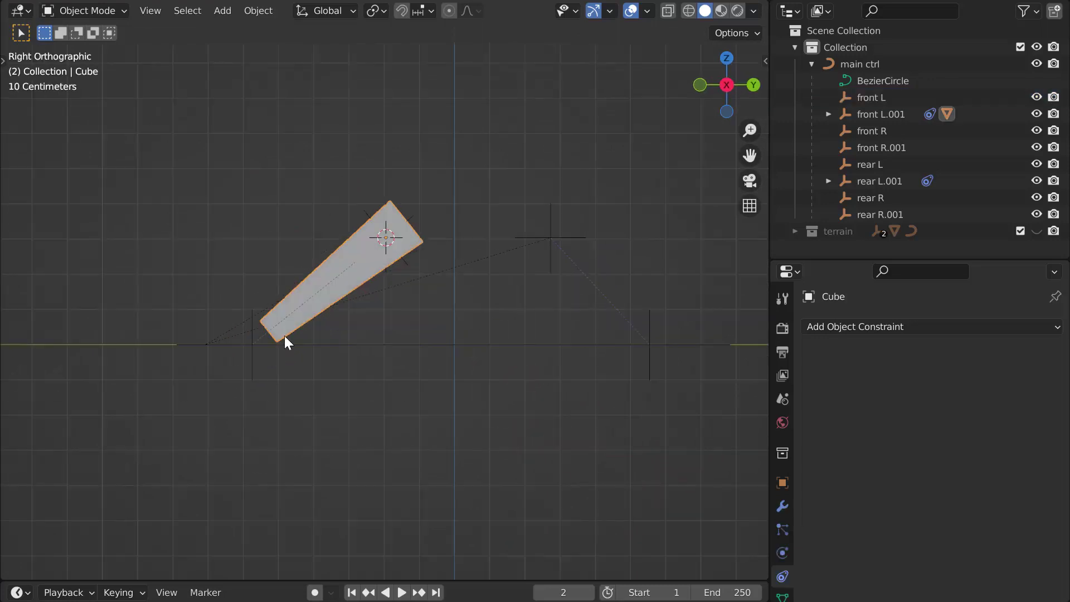
pyautogui.press('Tab')
pyautogui.moveTo(400, 403); pyautogui.dragTo(312, 392, button='middle')
pyautogui.press('KP_3')
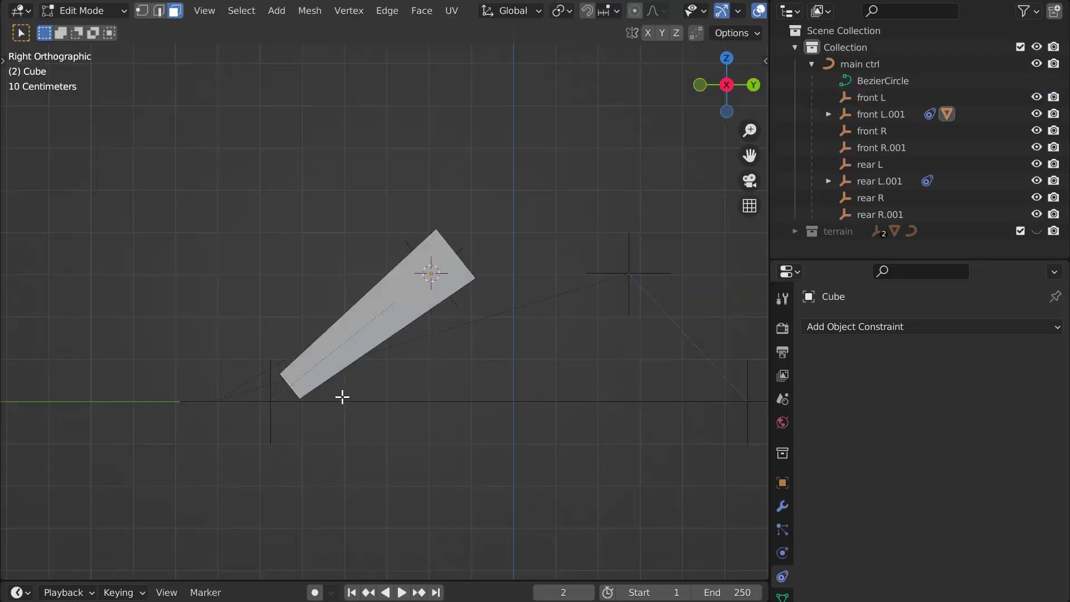
pyautogui.press('g')
pyautogui.press('g')
pyautogui.click(402, 408)
pyautogui.press('Tab')
# Add Locked Track constraints to the front R.001 and rear R.001 empties.
pyautogui.moveTo(401, 408)
pyautogui.mouseDown(button='middle')
pyautogui.moveTo(437, 400)
pyautogui.moveTo(416, 362)
pyautogui.moveTo(516, 384)
pyautogui.moveTo(457, 380)
pyautogui.moveTo(552, 346)
pyautogui.mouseUp(button='middle')
pyautogui.click(416, 362)
pyautogui.click(577, 320)
pyautogui.moveTo(661, 320)
pyautogui.mouseDown(button='middle')
pyautogui.moveTo(454, 425)
pyautogui.moveTo(533, 262)
pyautogui.mouseUp(button='middle')
pyautogui.click(454, 425)
pyautogui.click(931, 326)
pyautogui.click(970, 402)
pyautogui.moveTo(226, 278)
pyautogui.mouseDown(button='middle')
pyautogui.moveTo(310, 234)
pyautogui.moveTo(449, 224)
pyautogui.mouseUp(button='middle')
pyautogui.click(433, 213)
pyautogui.moveTo(724, 362)
pyautogui.mouseDown(button='middle')
pyautogui.moveTo(486, 319)
pyautogui.moveTo(469, 369)
pyautogui.moveTo(546, 309)
pyautogui.moveTo(435, 323)
pyautogui.mouseUp(button='middle')
# Duplicate the cube arm in place as Cube.001 and clear its parent.
pyautogui.click(434, 323)
pyautogui.hotkey('shift', 'd')
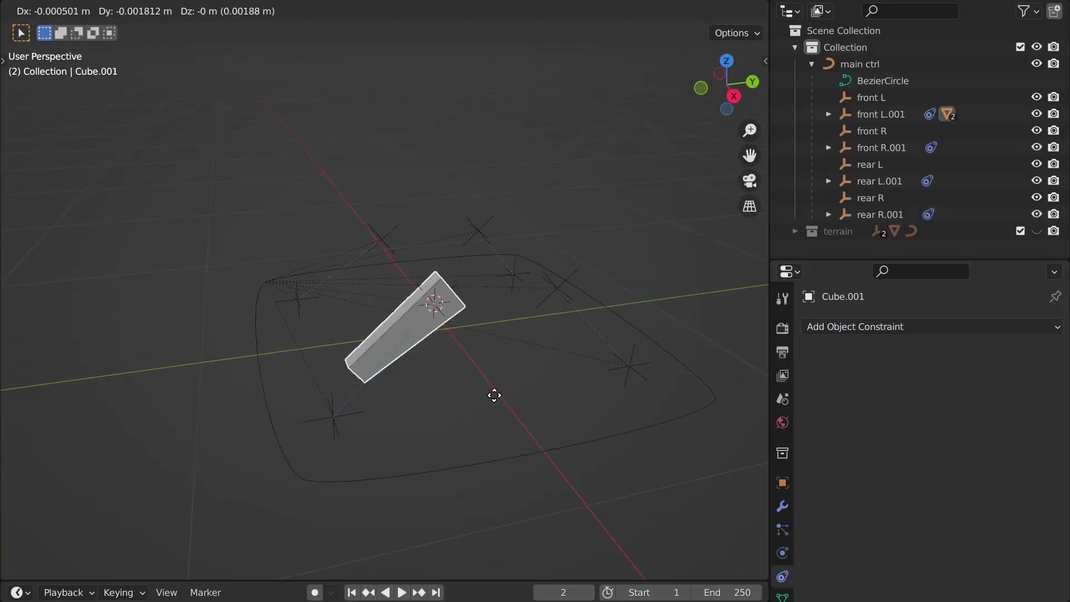
pyautogui.rightClick(483, 333)
pyautogui.hotkey('alt', 'p')
pyautogui.click(500, 347)
# Snap Cube.001 onto the rear L.001 empty via the 3D cursor.
pyautogui.moveTo(499, 347)
pyautogui.mouseDown(button='middle')
pyautogui.moveTo(476, 310)
pyautogui.moveTo(535, 356)
pyautogui.moveTo(433, 363)
pyautogui.moveTo(489, 303)
pyautogui.moveTo(578, 396)
pyautogui.moveTo(406, 263)
pyautogui.mouseUp(button='middle')
pyautogui.click(545, 339)
pyautogui.hotkey('shift', 's')
pyautogui.click(473, 343)
pyautogui.hotkey('shift', 's')
pyautogui.click(551, 333)
# Parent Cube.001 to the rear L.001 empty as the second arm.
pyautogui.click(578, 397)
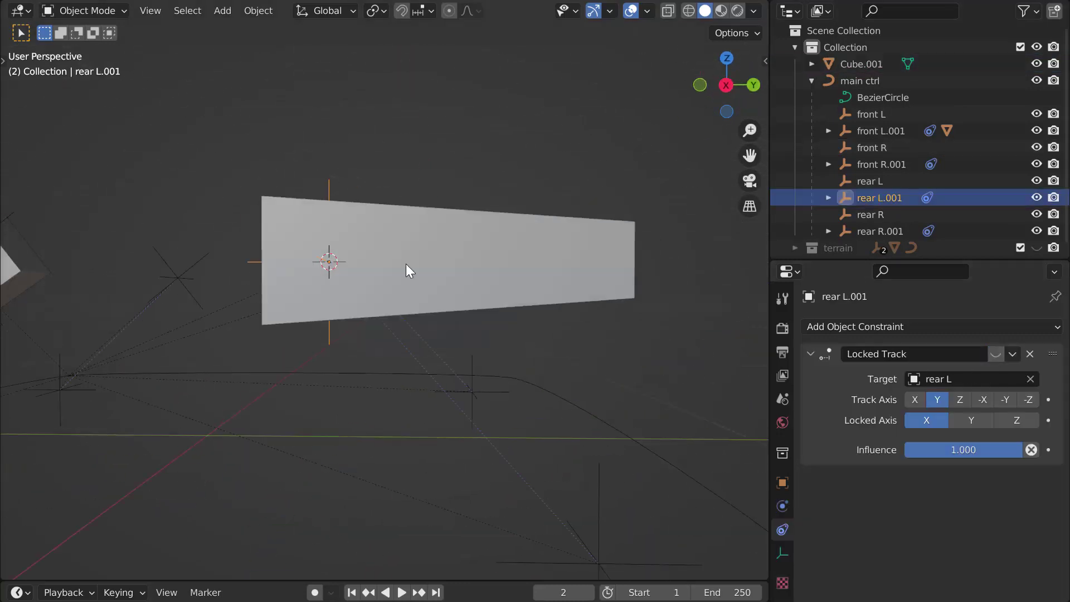
pyautogui.hotkey('ctrl', 'p')
pyautogui.click(396, 201)
pyautogui.moveTo(396, 202)
pyautogui.mouseDown(button='middle')
pyautogui.moveTo(557, 414)
pyautogui.moveTo(504, 335)
pyautogui.mouseUp(button='middle')
# Duplicate the front L empty as front L.002, raised up and forward.
pyautogui.click(557, 413)
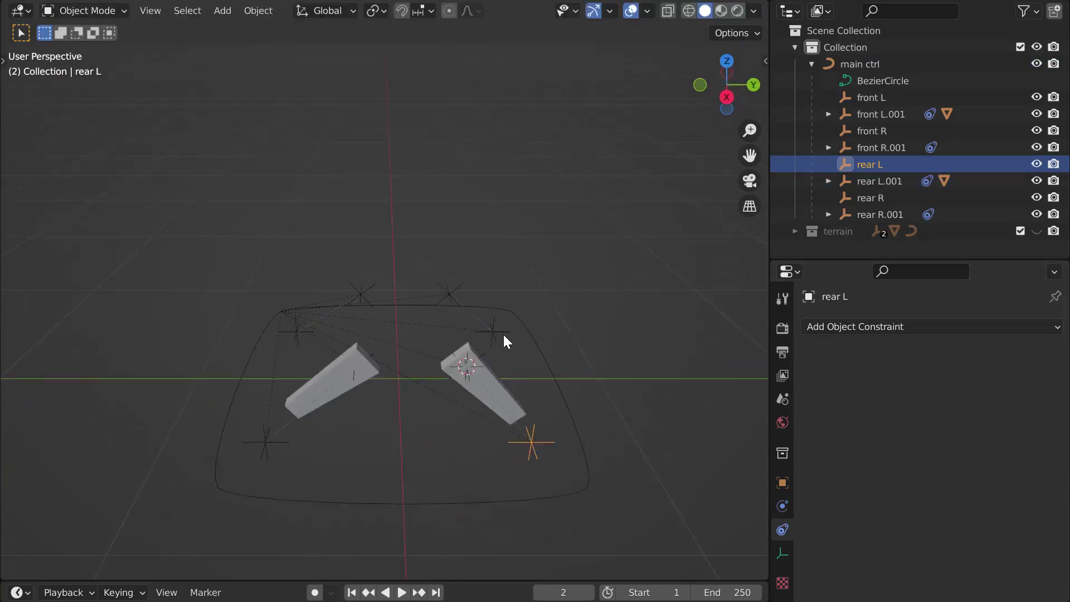
pyautogui.click(504, 336)
pyautogui.click(296, 333)
pyautogui.click(266, 442)
pyautogui.press('g')
pyautogui.press('Escape')
pyautogui.moveTo(274, 394); pyautogui.dragTo(339, 404, button='middle')
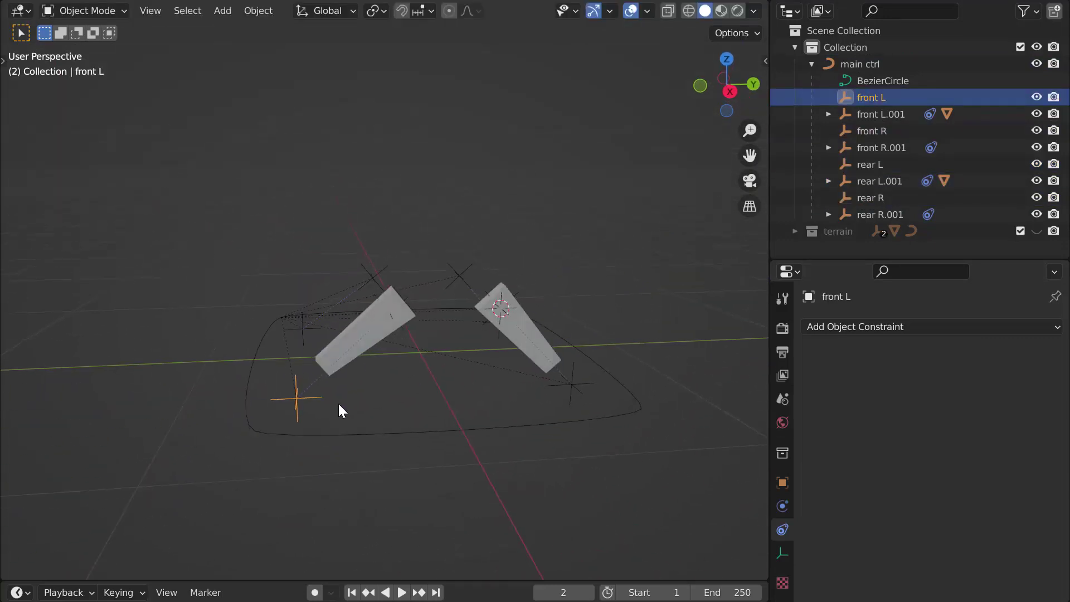
pyautogui.press('KP_3')
pyautogui.hotkey('shift', 'd')
pyautogui.click(377, 320)
pyautogui.moveTo(377, 320); pyautogui.dragTo(501, 290, button='middle')
pyautogui.click(783, 482)
pyautogui.moveTo(557, 413)
pyautogui.mouseDown(button='middle')
pyautogui.moveTo(462, 372)
pyautogui.moveTo(518, 356)
pyautogui.mouseUp(button='middle')
# Rename front L.002 to front wheel L.
pyautogui.click(865, 326)
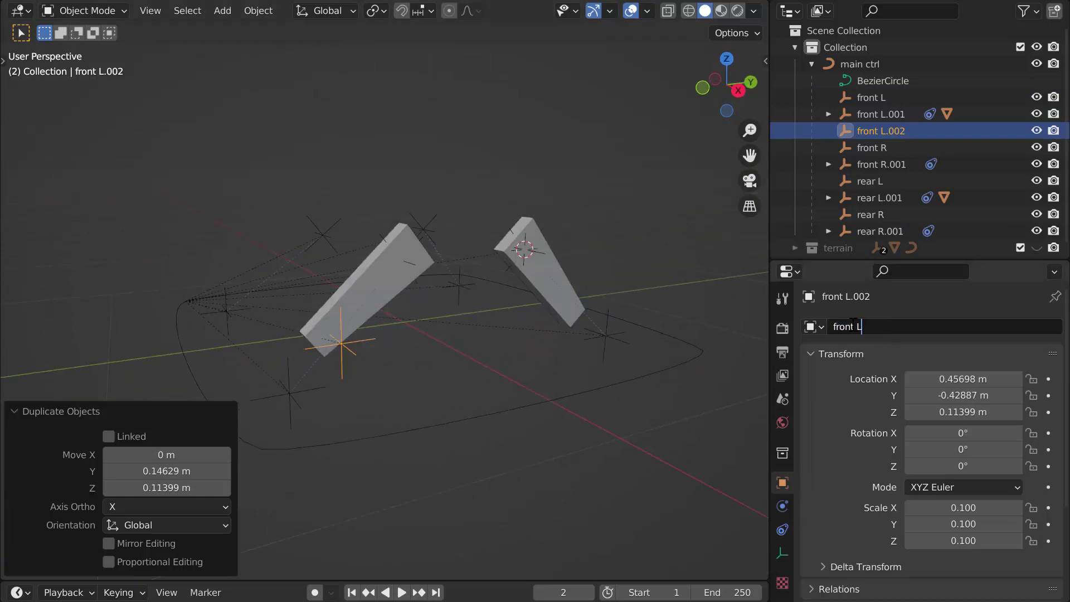
pyautogui.write('wheel')
pyautogui.press('Return')
pyautogui.moveTo(463, 326); pyautogui.dragTo(417, 368, button='middle')
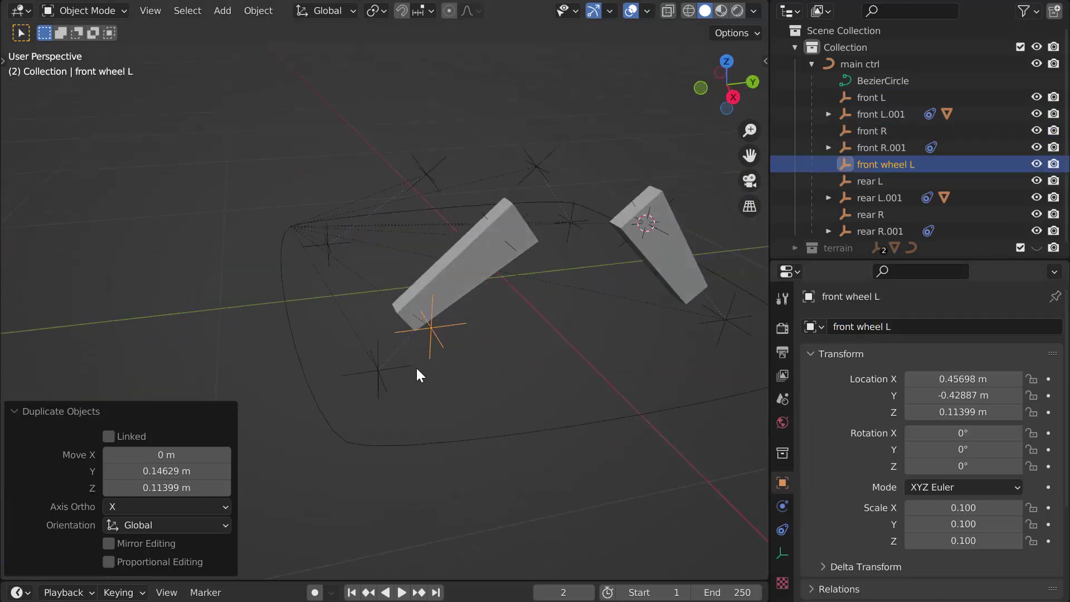
# Tilt the front L empty 36.4° on X, then rotate the rear L and rear R empties on X.
pyautogui.click(439, 339)
pyautogui.press('KP_3')
pyautogui.press('r')
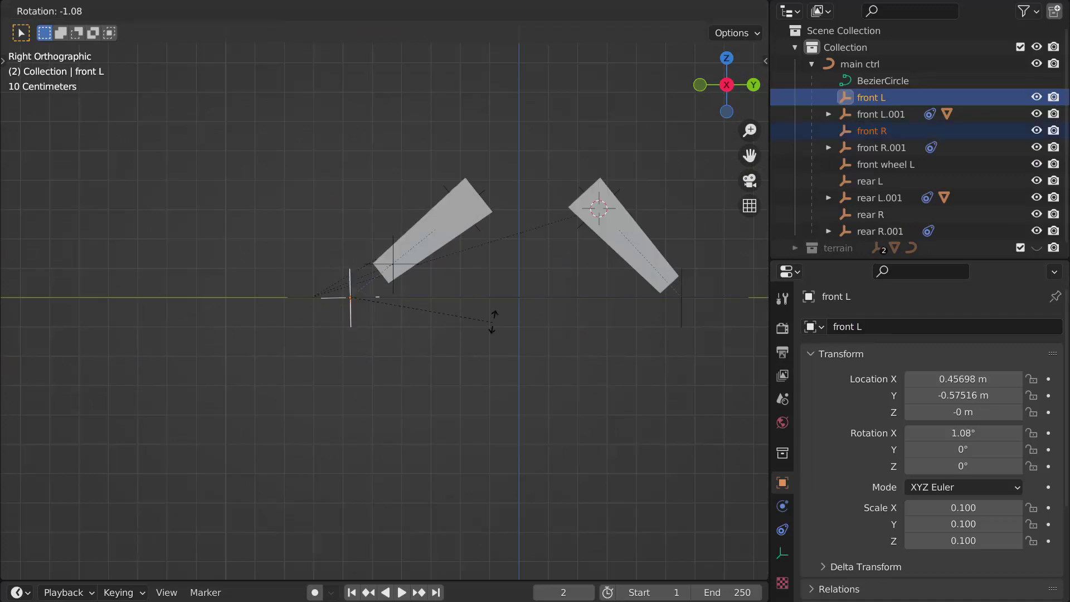
pyautogui.click(472, 239)
pyautogui.moveTo(472, 240)
pyautogui.mouseDown(button='middle')
pyautogui.moveTo(423, 317)
pyautogui.moveTo(345, 332)
pyautogui.moveTo(477, 392)
pyautogui.mouseUp(button='middle')
pyautogui.press('KP_3')
pyautogui.click(471, 306)
pyautogui.press('r')
pyautogui.click(401, 419)
pyautogui.moveTo(401, 419)
pyautogui.mouseDown(button='middle')
pyautogui.moveTo(419, 394)
pyautogui.moveTo(486, 361)
pyautogui.moveTo(453, 367)
pyautogui.mouseUp(button='middle')
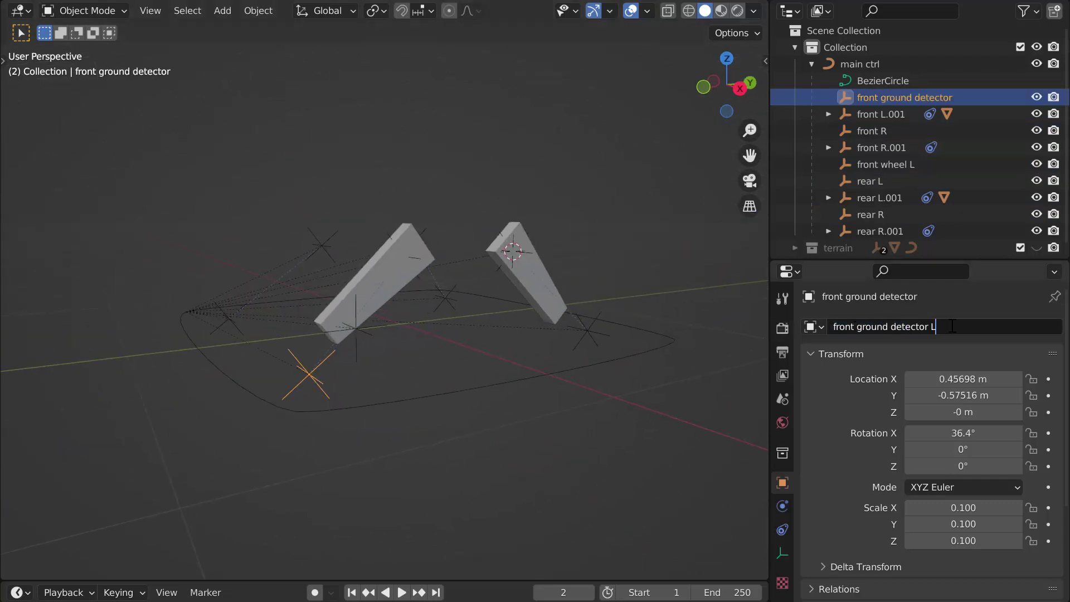
# Rename the front L, rear L, front R and rear R corner empties as ground detectors.
pyautogui.press('Return')
pyautogui.click(585, 331)
pyautogui.click(892, 327)
pyautogui.write('ground detector')
pyautogui.click(218, 337)
pyautogui.click(926, 327)
pyautogui.write('ground detector')
pyautogui.press('Return')
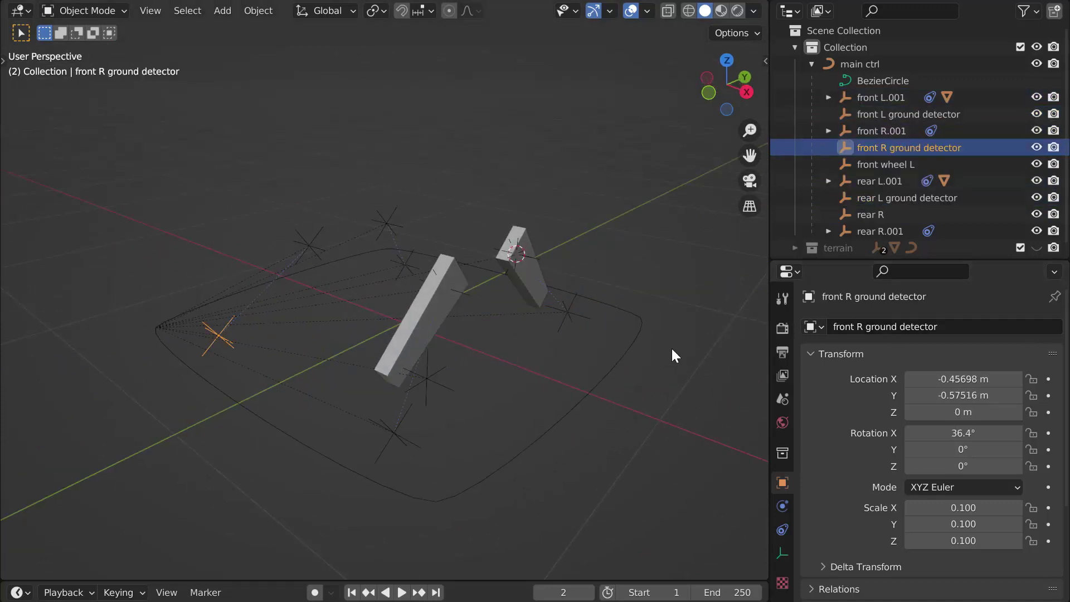
pyautogui.moveTo(673, 353); pyautogui.dragTo(441, 240, button='middle')
pyautogui.click(442, 240)
pyautogui.click(921, 327)
pyautogui.press('Return')
# Rename front L.001 and rear L.001 to front L rotator and rear L rotator.
pyautogui.moveTo(564, 176); pyautogui.dragTo(410, 306, button='middle')
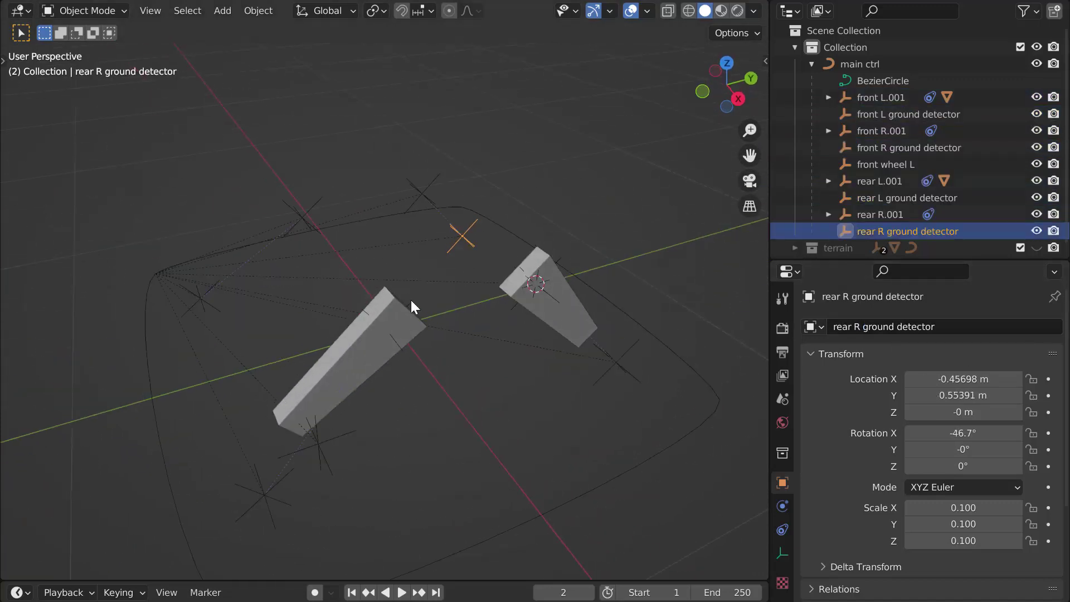
pyautogui.click(379, 240)
pyautogui.click(901, 326)
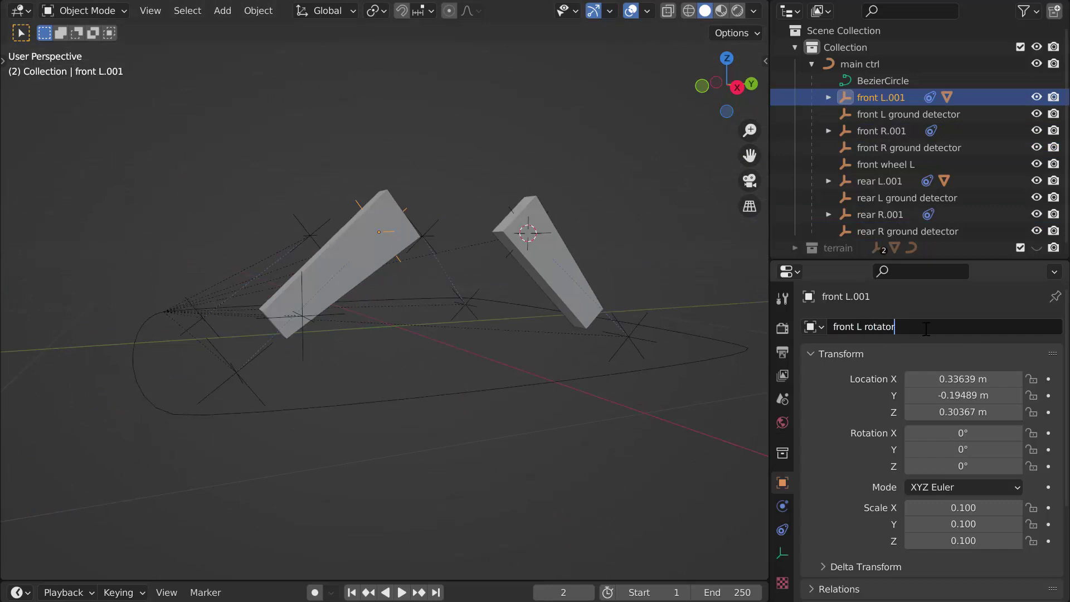
pyautogui.press('Return')
pyautogui.click(528, 233)
pyautogui.click(898, 330)
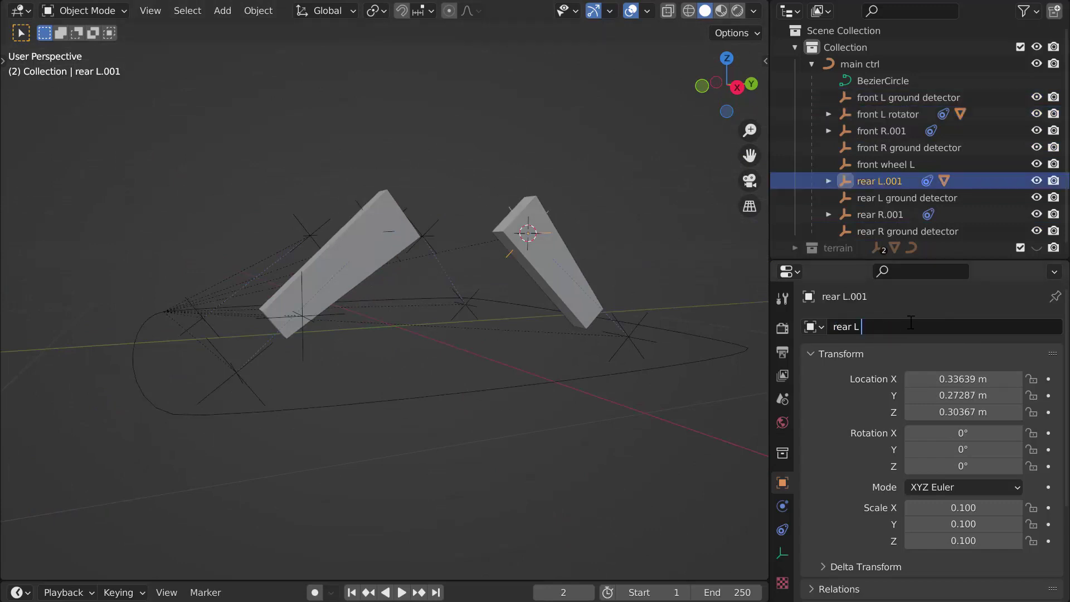
pyautogui.write('rotator')
pyautogui.press('Return')
# Rename front R.001 and rear R.001 as rotators, dropping the numeric suffix.
pyautogui.moveTo(455, 285); pyautogui.dragTo(335, 268, button='middle')
pyautogui.click(282, 256)
pyautogui.click(877, 327)
pyautogui.press('Return')
pyautogui.click(322, 206)
pyautogui.click(854, 327)
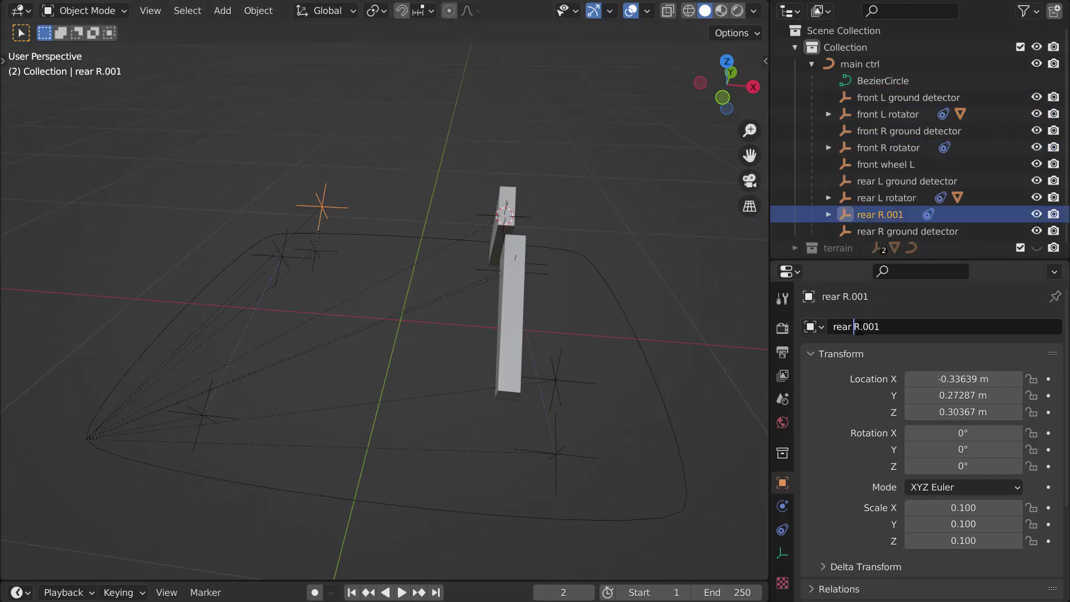
pyautogui.write('rotator')
pyautogui.press('Return')
pyautogui.moveTo(501, 268); pyautogui.dragTo(449, 191, button='middle')
# Give the ground detectors side suffixes: front/rear ground detector L and R.
pyautogui.click(909, 97)
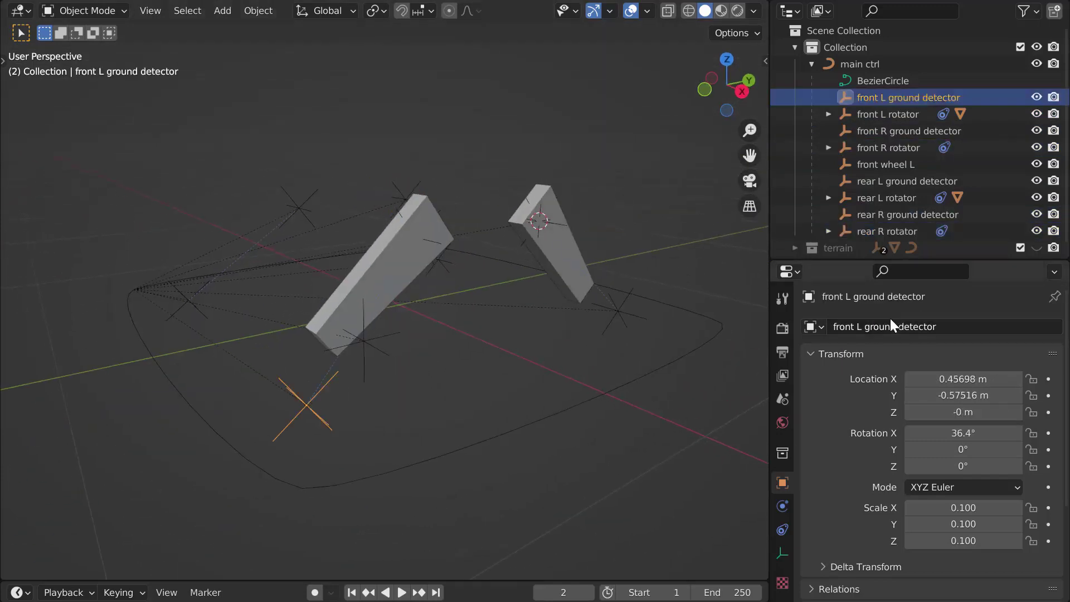
pyautogui.press('Return')
pyautogui.click(618, 311)
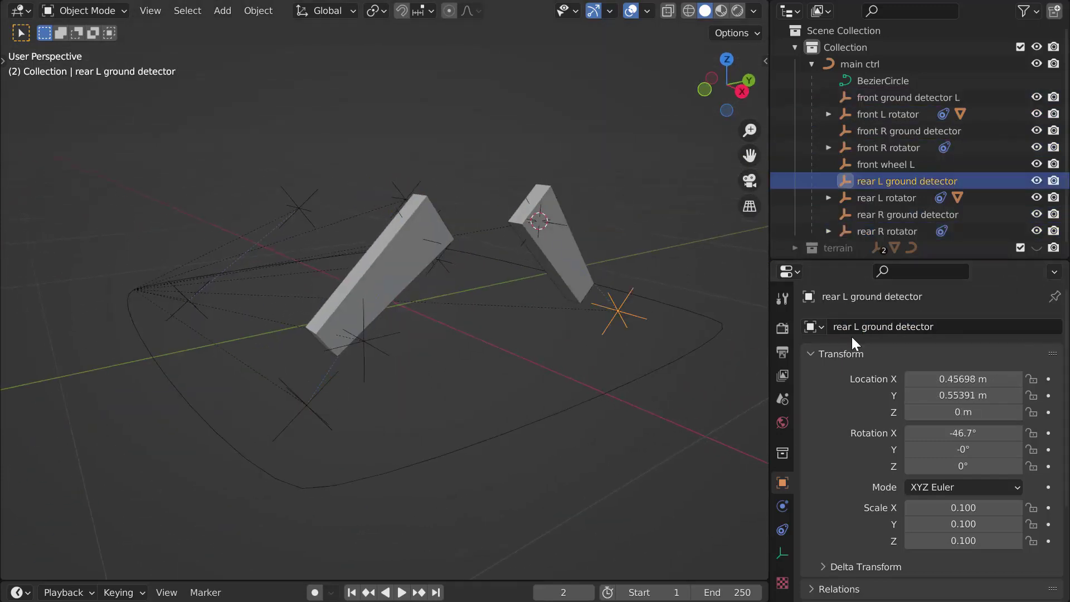
pyautogui.click(183, 316)
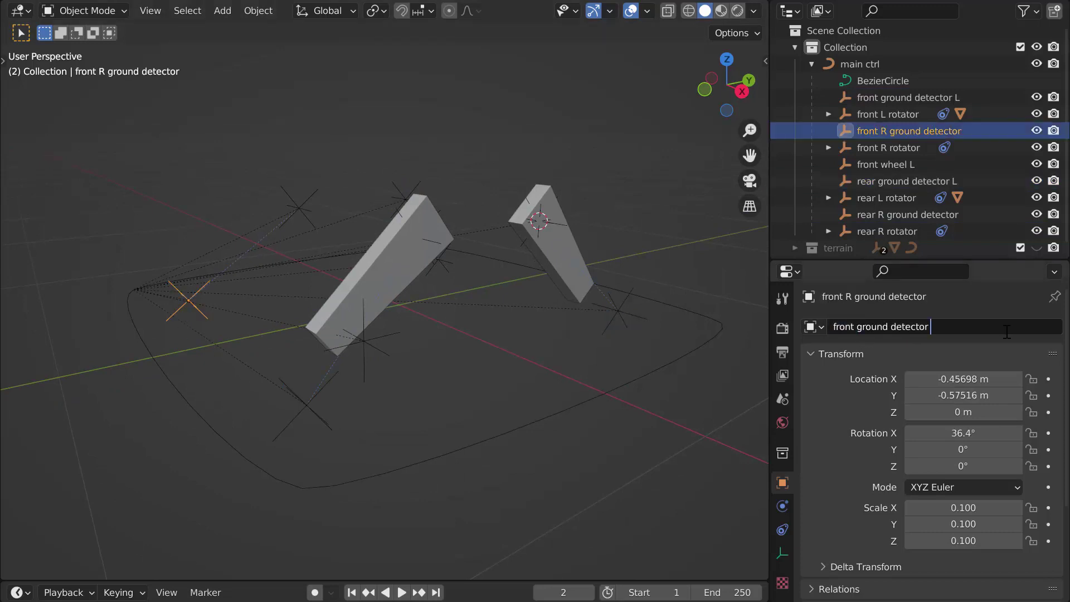
pyautogui.write('R')
pyautogui.press('Return')
pyautogui.moveTo(502, 279); pyautogui.dragTo(457, 223, button='middle')
pyautogui.click(907, 214)
pyautogui.press('End')
pyautogui.write('R')
pyautogui.press('Return')
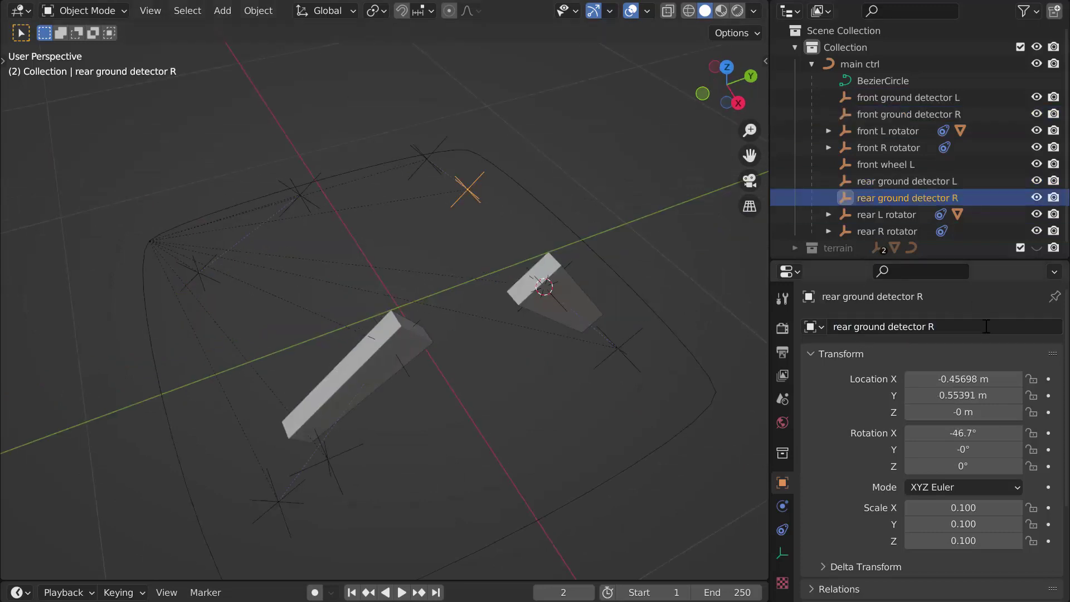
# Reorder the rotator names to front/rear rotator L and R.
pyautogui.moveTo(502, 334); pyautogui.dragTo(557, 312, button='middle')
pyautogui.click(888, 147)
pyautogui.click(434, 174)
pyautogui.click(935, 326)
pyautogui.press('BackSpace')
pyautogui.press('BackSpace')
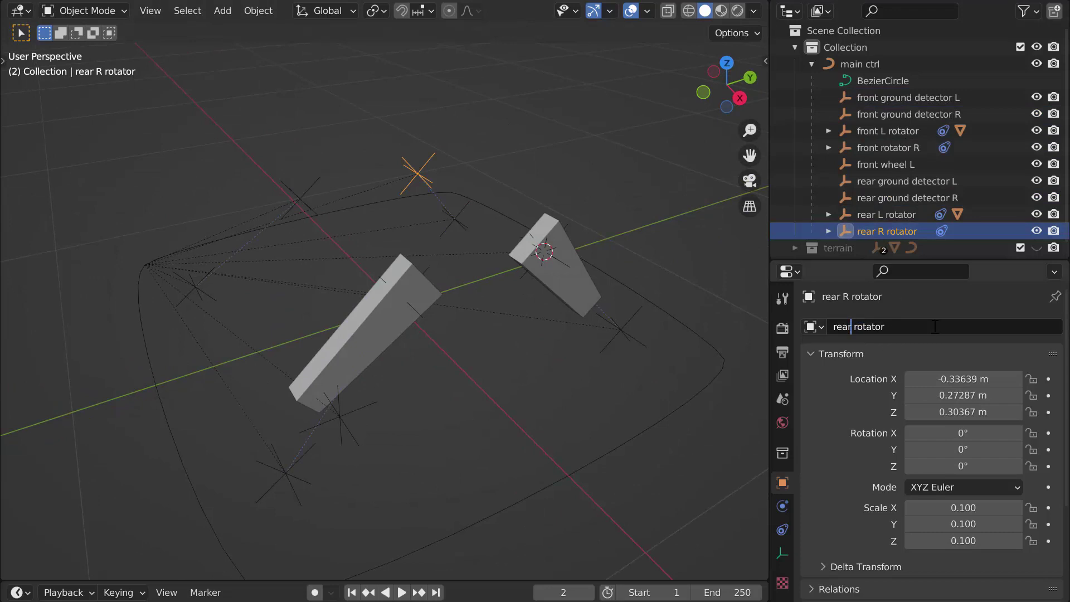
pyautogui.moveTo(434, 323); pyautogui.dragTo(446, 315, button='middle')
pyautogui.click(449, 321)
pyautogui.doubleClick(866, 327)
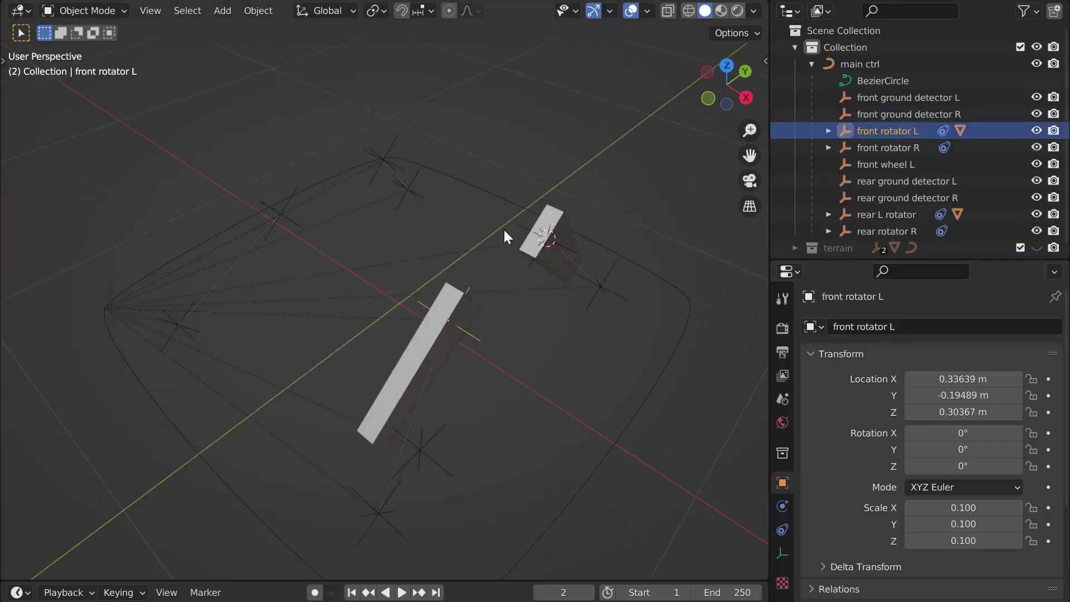
pyautogui.click(509, 238)
pyautogui.doubleClick(862, 328)
pyautogui.write('L')
pyautogui.press('Return')
# Move front ground detector L down to ground level.
pyautogui.moveTo(563, 300)
pyautogui.mouseDown(button='middle')
pyautogui.moveTo(423, 387)
pyautogui.moveTo(432, 222)
pyautogui.mouseUp(button='middle')
pyautogui.click(423, 387)
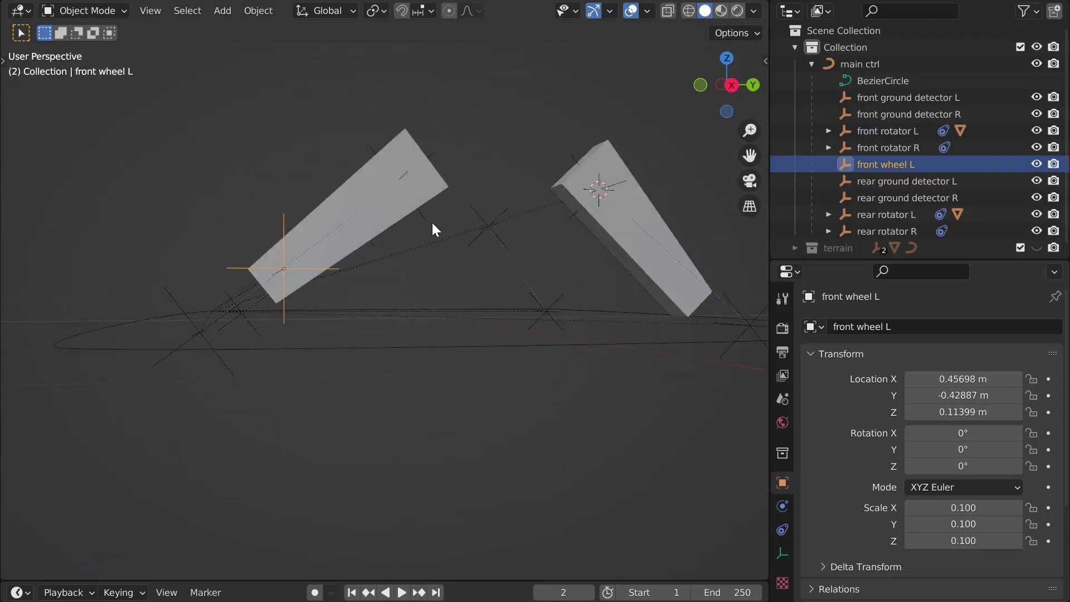
pyautogui.click(192, 339)
pyautogui.press('g')
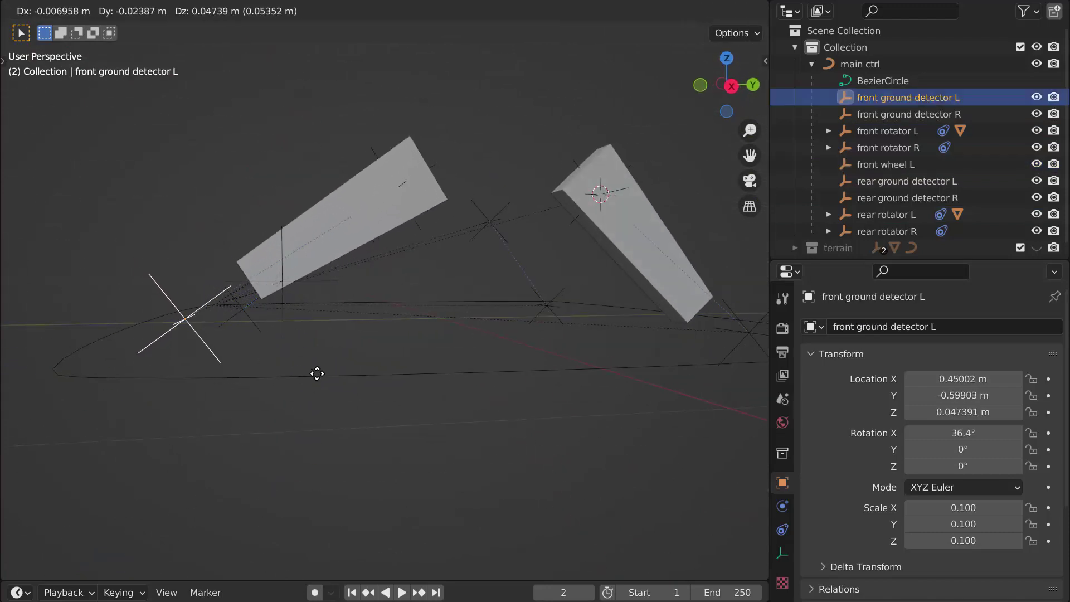
pyautogui.click(320, 359)
# Parent front wheel L to front rotator L.
pyautogui.moveTo(319, 360)
pyautogui.mouseDown(button='middle')
pyautogui.moveTo(406, 329)
pyautogui.moveTo(410, 314)
pyautogui.moveTo(326, 295)
pyautogui.moveTo(468, 383)
pyautogui.mouseUp(button='middle')
pyautogui.click(468, 383)
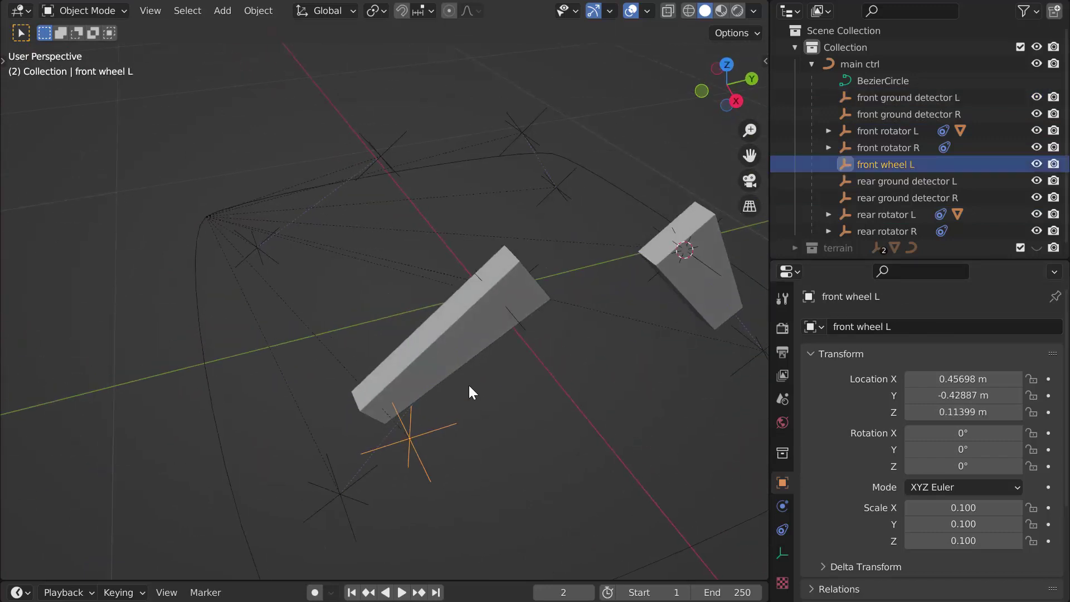
pyautogui.keyDown('shift'); pyautogui.click(531, 399); pyautogui.keyUp('shift')
pyautogui.hotkey('ctrl', 'p')
pyautogui.moveTo(529, 399); pyautogui.dragTo(450, 406, button='middle')
pyautogui.click(356, 393)
# Duplicate front wheel L along Y to the rear wheel position, named rear wheel L.
pyautogui.moveTo(357, 393); pyautogui.dragTo(583, 422, button='middle')
pyautogui.press('KP_3')
pyautogui.hotkey('shift', 'd')
pyautogui.press('y')
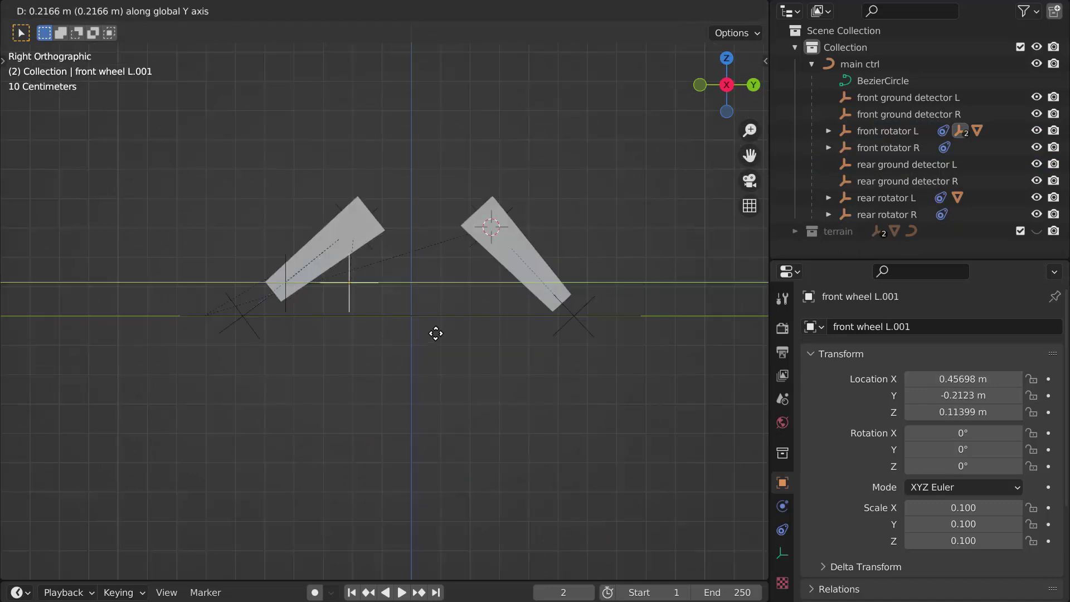
pyautogui.click(592, 285)
pyautogui.moveTo(592, 285); pyautogui.dragTo(612, 326, button='middle')
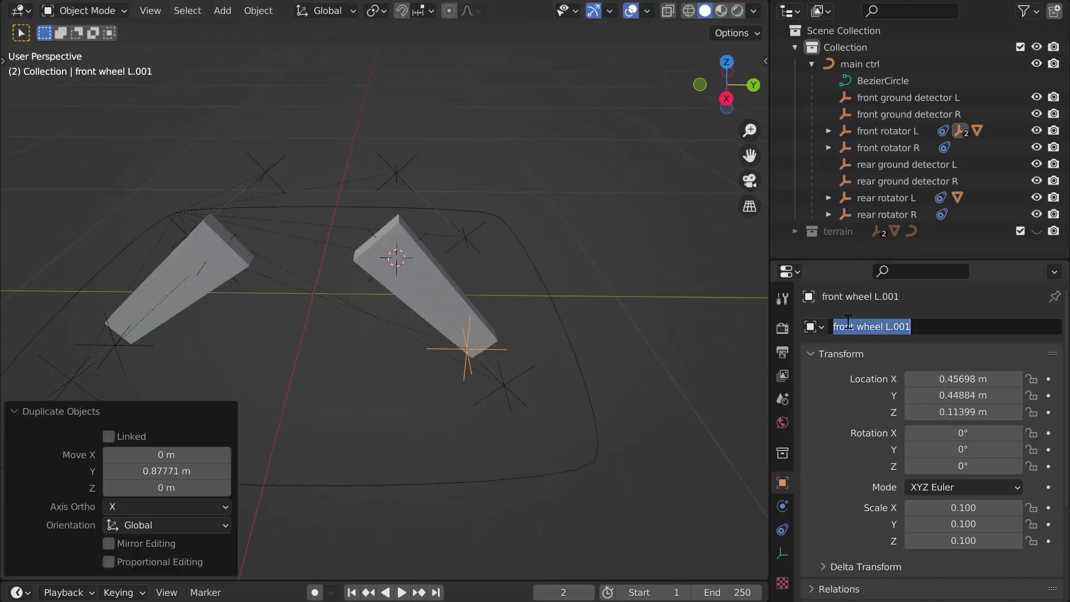
pyautogui.press('BackSpace')
pyautogui.press('BackSpace')
pyautogui.press('BackSpace')
pyautogui.press('Return')
# Parent rear wheel L to rear rotator L.
pyautogui.moveTo(506, 346); pyautogui.dragTo(467, 239, button='middle')
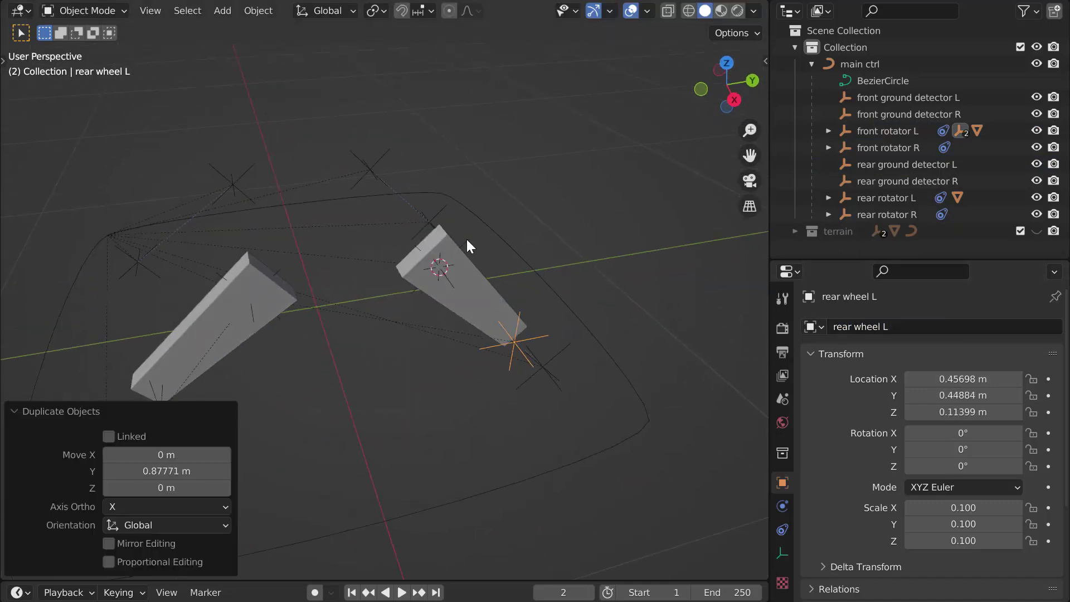
pyautogui.keyDown('shift'); pyautogui.click(466, 239); pyautogui.keyUp('shift')
pyautogui.hotkey('ctrl', 'p')
pyautogui.click(546, 246)
pyautogui.moveTo(546, 247)
pyautogui.mouseDown(button='middle')
pyautogui.moveTo(486, 250)
pyautogui.moveTo(478, 219)
pyautogui.moveTo(509, 261)
pyautogui.moveTo(438, 334)
pyautogui.moveTo(597, 227)
pyautogui.moveTo(500, 416)
pyautogui.mouseUp(button='middle')
pyautogui.click(499, 416)
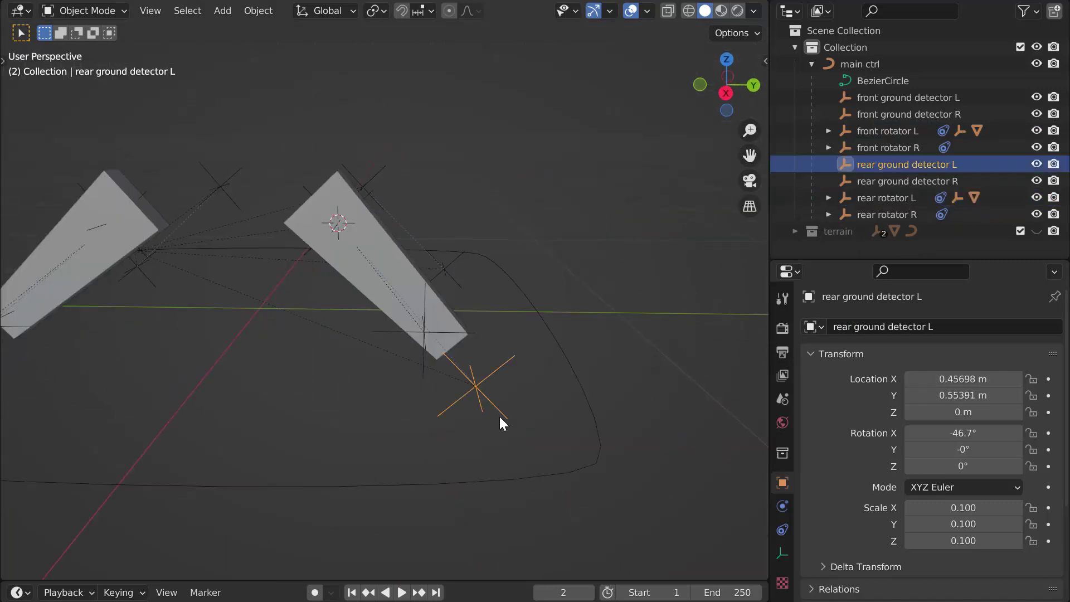
# Place rear ground detector L, then trial a Child Of constraint on front wheel L and undo it.
pyautogui.press('g')
pyautogui.click(399, 315)
pyautogui.moveTo(399, 321); pyautogui.dragTo(391, 362, button='middle')
pyautogui.click(391, 363)
pyautogui.click(783, 529)
pyautogui.click(958, 327)
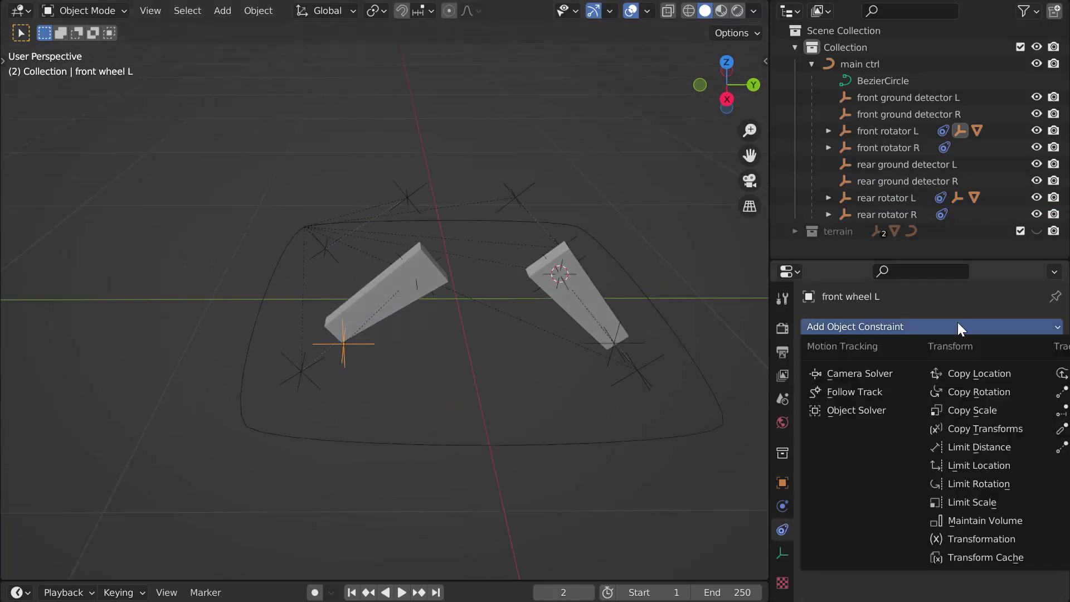
pyautogui.click(958, 426)
pyautogui.hotkey('ctrl', 'z')
# Clear the parents of front wheel L and rear wheel L.
pyautogui.moveTo(496, 340); pyautogui.dragTo(424, 346, button='middle')
pyautogui.hotkey('alt', 'p')
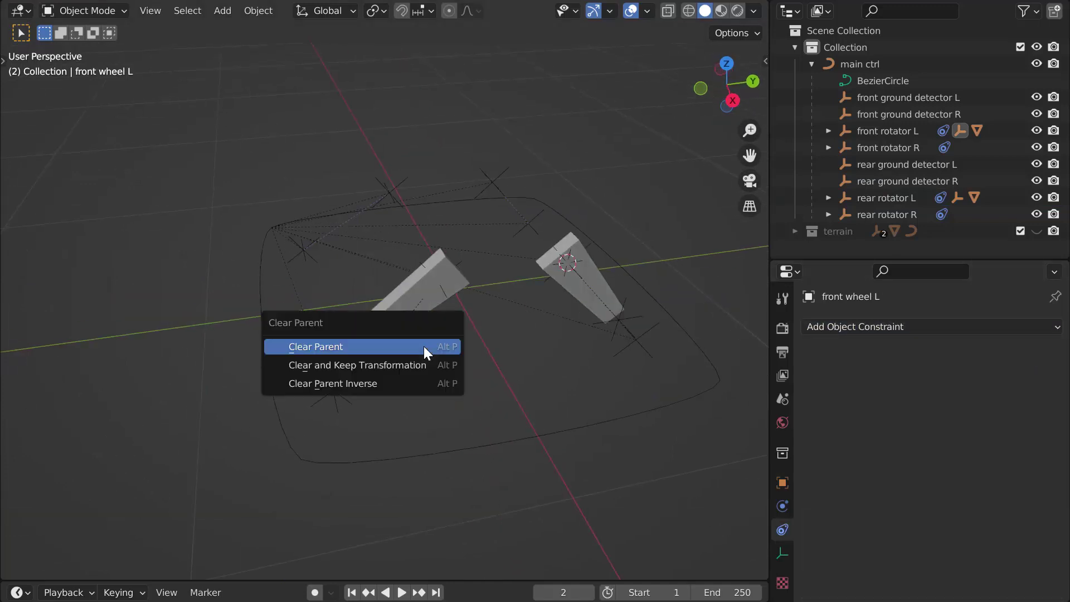
pyautogui.click(423, 346)
pyautogui.click(600, 369)
pyautogui.hotkey('alt', 'p')
pyautogui.click(379, 350)
# Give front wheel L a Child Of constraint targeting front rotator L, with X/Y/Z rotation inheritance disabled.
pyautogui.click(931, 326)
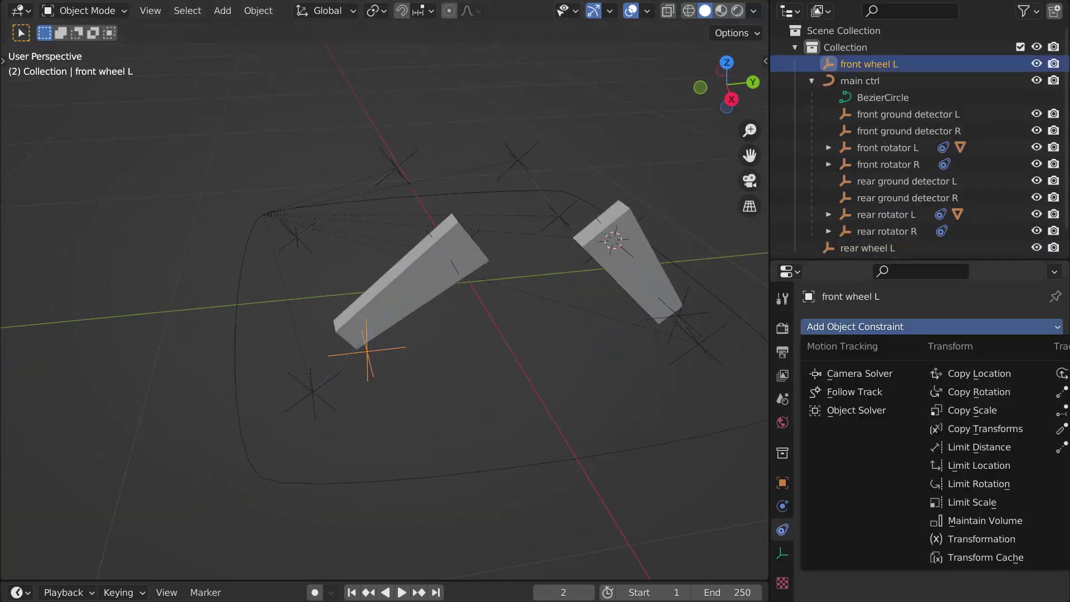
pyautogui.click(958, 427)
pyautogui.moveTo(390, 390); pyautogui.dragTo(450, 425, button='middle')
pyautogui.click(1031, 379)
pyautogui.click(488, 331)
pyautogui.moveTo(735, 419); pyautogui.dragTo(543, 342, button='middle')
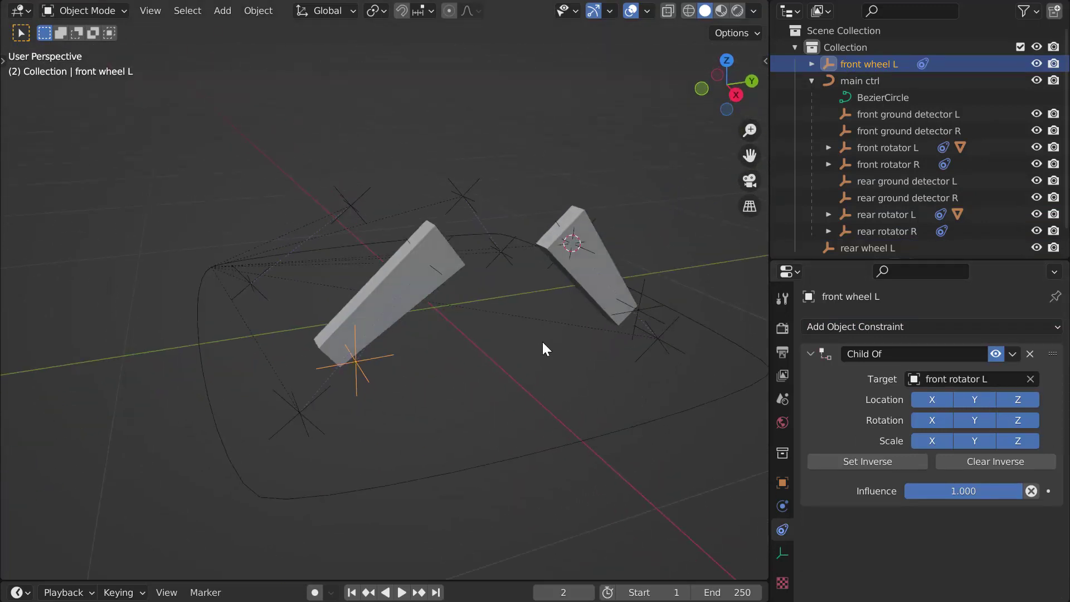
pyautogui.moveTo(938, 419); pyautogui.dragTo(1013, 423)
pyautogui.moveTo(669, 329)
pyautogui.mouseDown(button='middle')
pyautogui.moveTo(476, 272)
pyautogui.moveTo(640, 289)
pyautogui.mouseUp(button='middle')
# Parent front wheel L to main ctrl and reposition it in right side view.
pyautogui.keyDown('ctrl'); pyautogui.click(865, 81); pyautogui.keyUp('ctrl')
pyautogui.hotkey('ctrl', 'p')
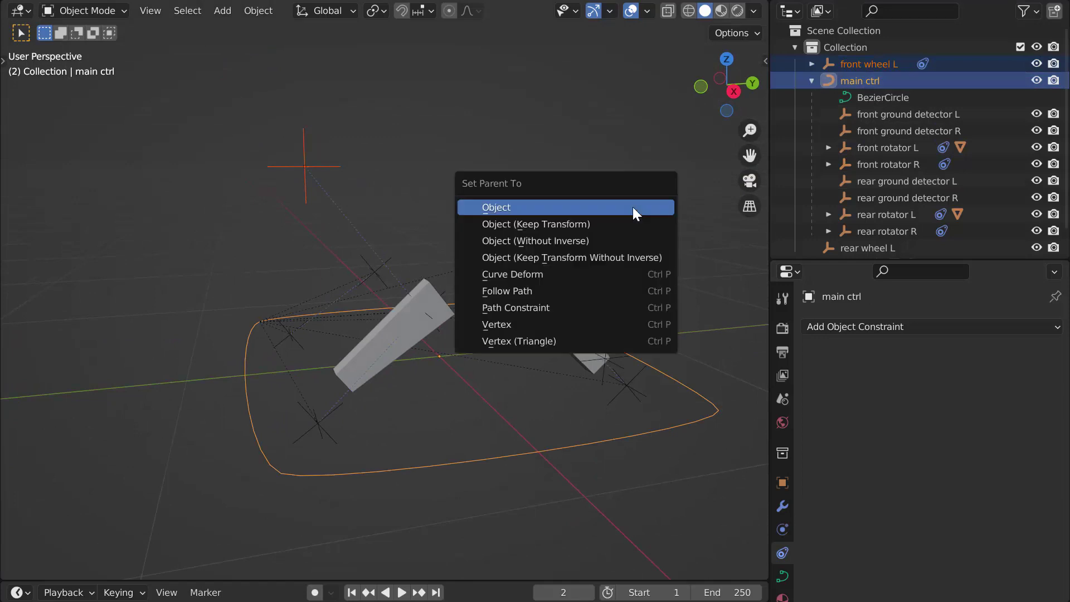
pyautogui.click(633, 206)
pyautogui.press('KP_3')
pyautogui.press('g')
pyautogui.click(345, 330)
# Fine-tune the front wheel's position with a small move.
pyautogui.scroll(4, 346, 329)
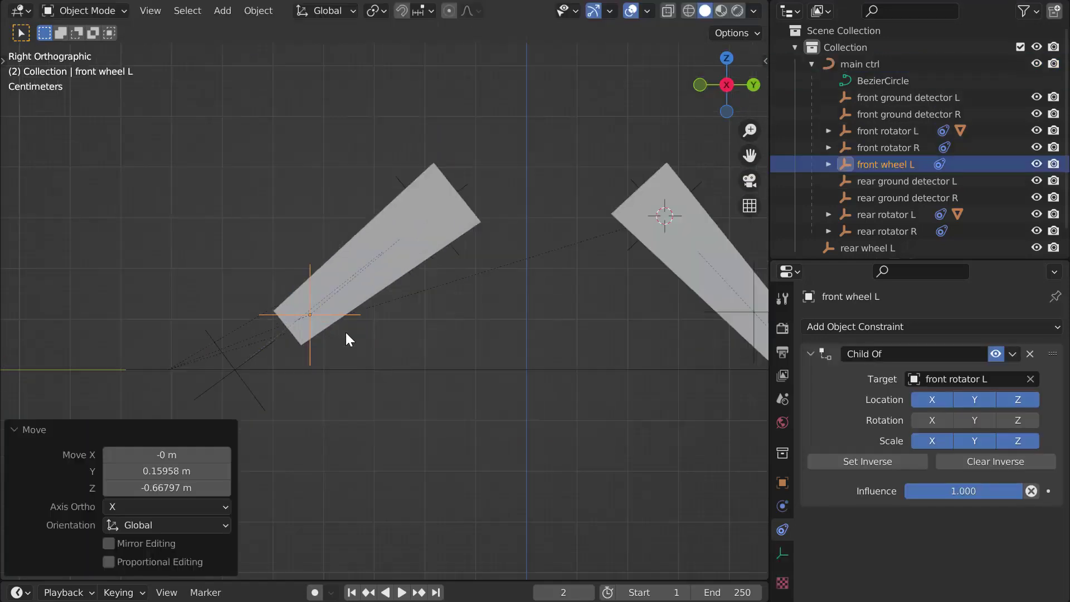
pyautogui.scroll(5, 427, 329)
pyautogui.press('g')
pyautogui.click(464, 331)
pyautogui.scroll(-5, 463, 331)
pyautogui.moveTo(463, 331); pyautogui.dragTo(564, 430, button='middle')
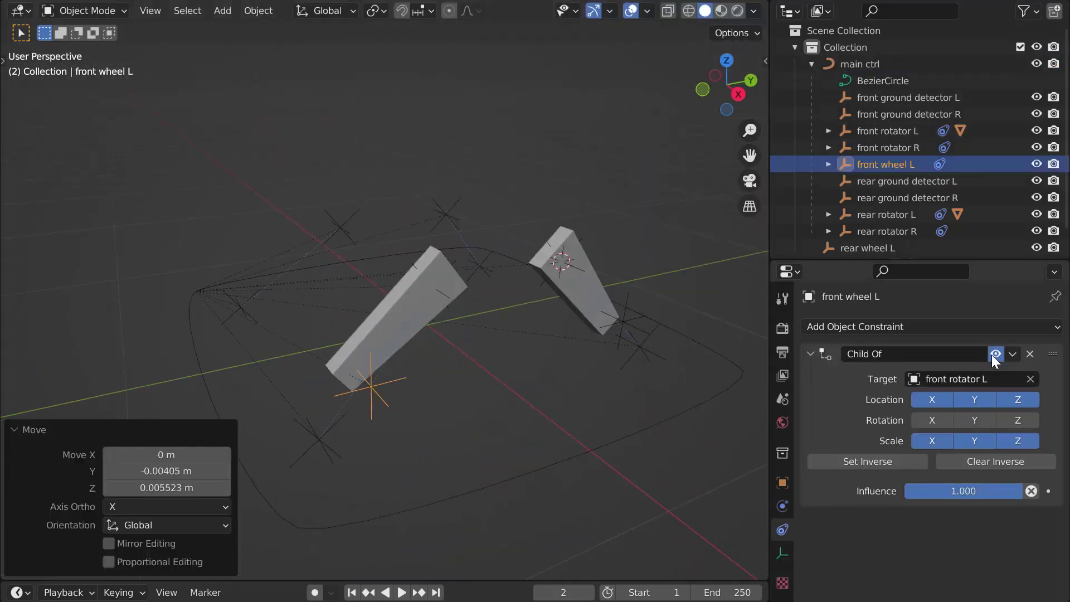
# Reset the Child Of constraint's inverse offset, then delete the constraint.
pyautogui.click(865, 459)
pyautogui.press('KP_3')
pyautogui.scroll(-4, 407, 351)
pyautogui.moveTo(407, 351); pyautogui.dragTo(517, 373, button='middle')
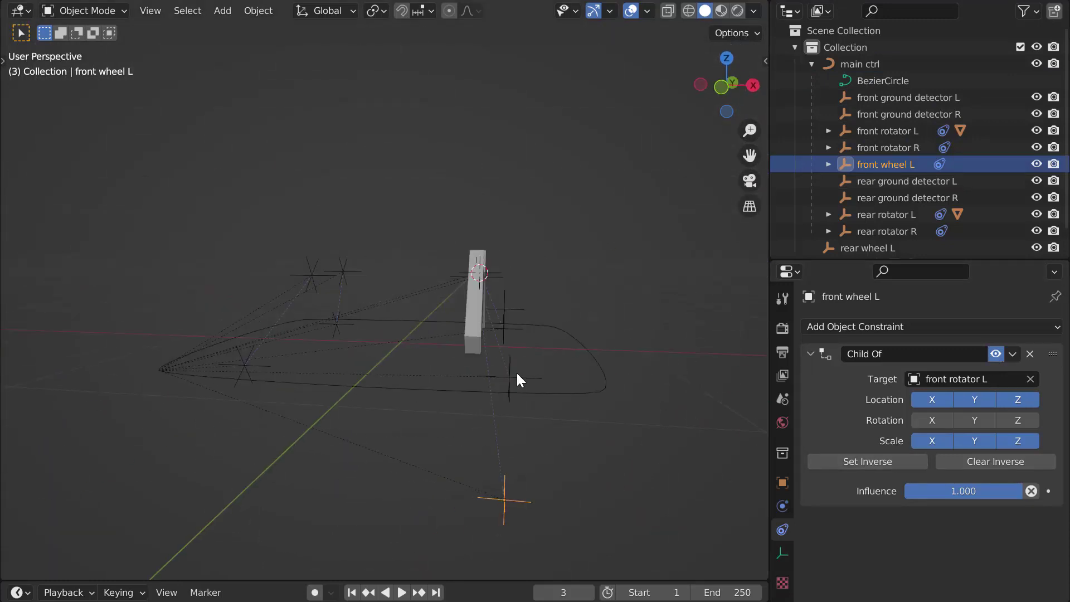
pyautogui.click(1030, 354)
pyautogui.press('KP_3')
# Undo back to the constrained wheel, retarget Child Of to front rotator L, and disable X rotation inheritance.
pyautogui.press('g')
pyautogui.click(406, 318)
pyautogui.press('g')
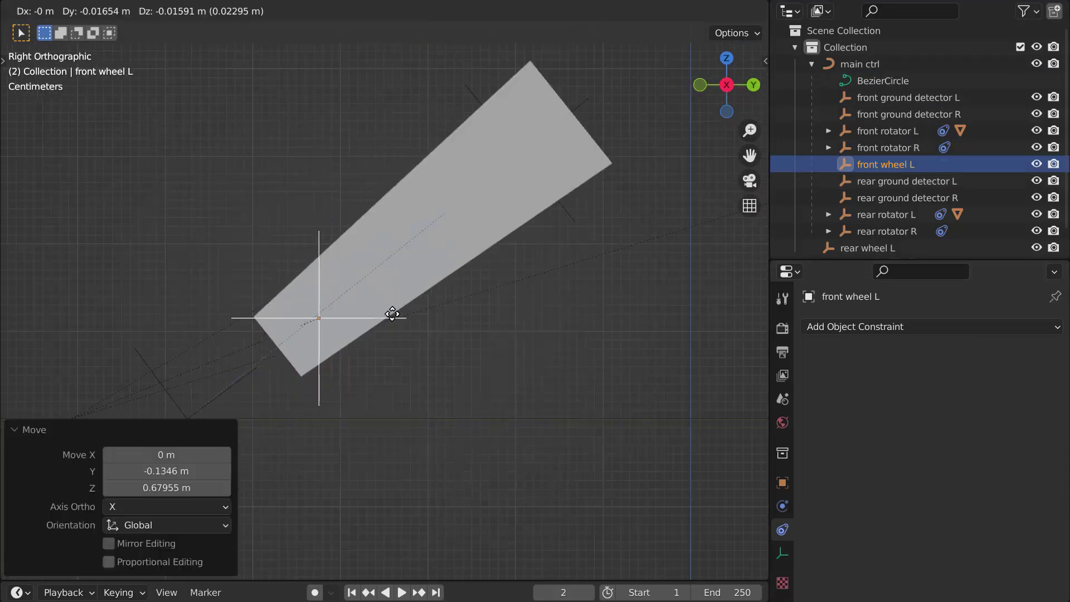
pyautogui.moveTo(613, 320); pyautogui.dragTo(579, 322, button='middle')
pyautogui.hotkey('ctrl', 'z')
pyautogui.hotkey('ctrl', 'z')
pyautogui.hotkey('ctrl', 'z')
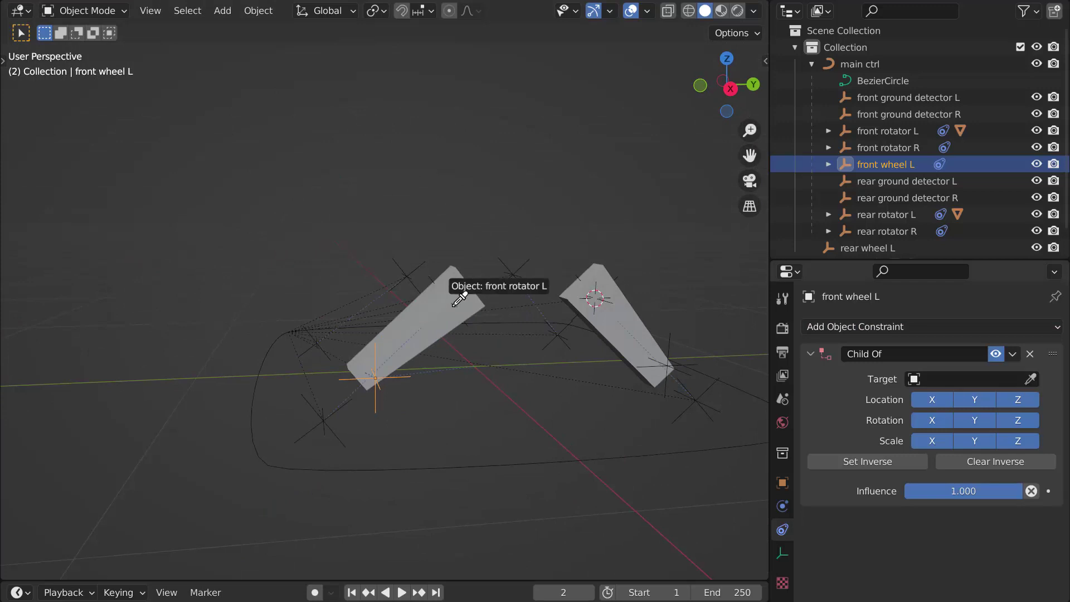
pyautogui.click(459, 300)
pyautogui.click(931, 420)
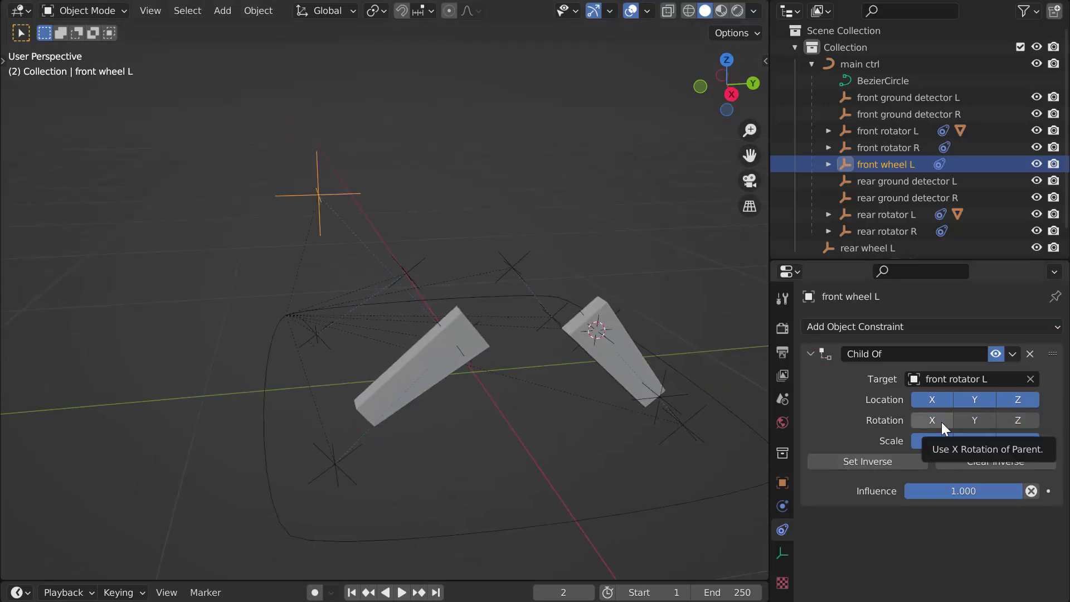
# Test-move front ground detector L, cancel, and reselect front wheel L.
pyautogui.click(385, 432)
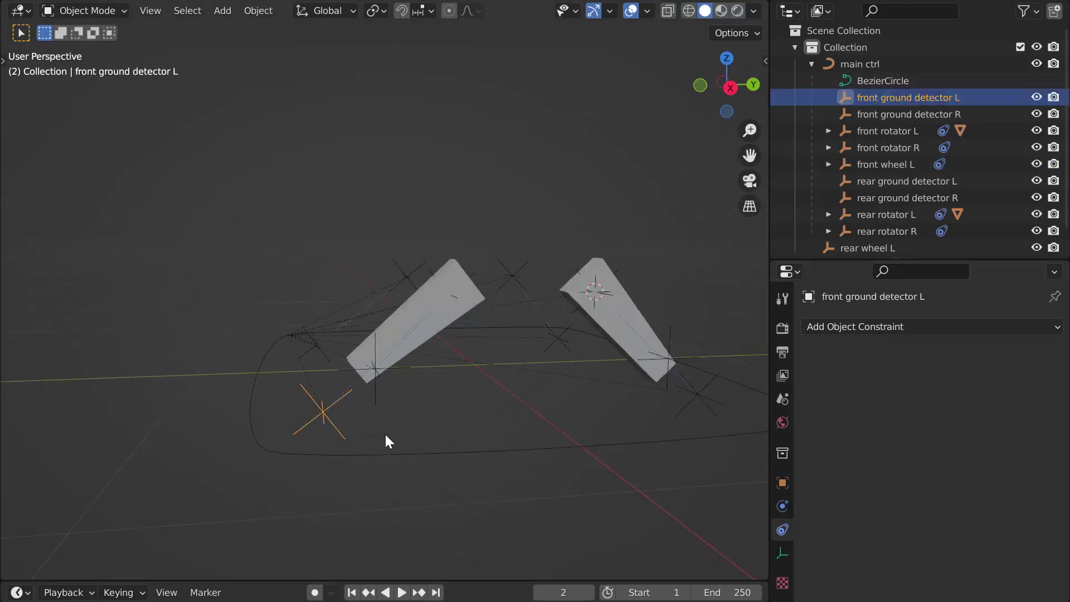
pyautogui.press('g')
pyautogui.press('Escape')
pyautogui.hotkey('ctrl', 'z')
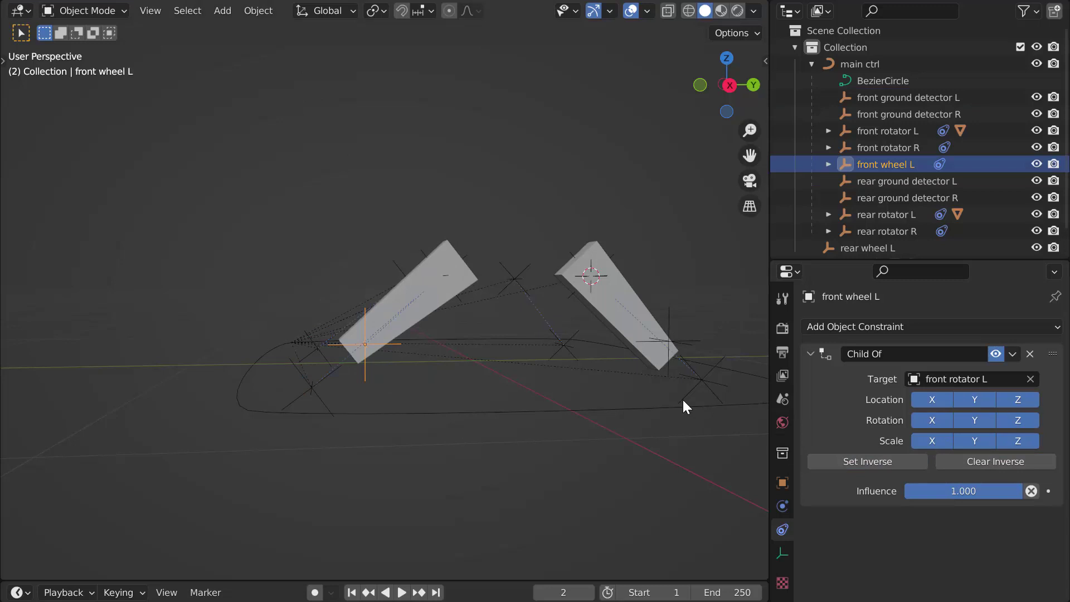
pyautogui.scroll(1, 351, 340)
pyautogui.click(289, 402)
pyautogui.rightClick(368, 410)
pyautogui.click(372, 349)
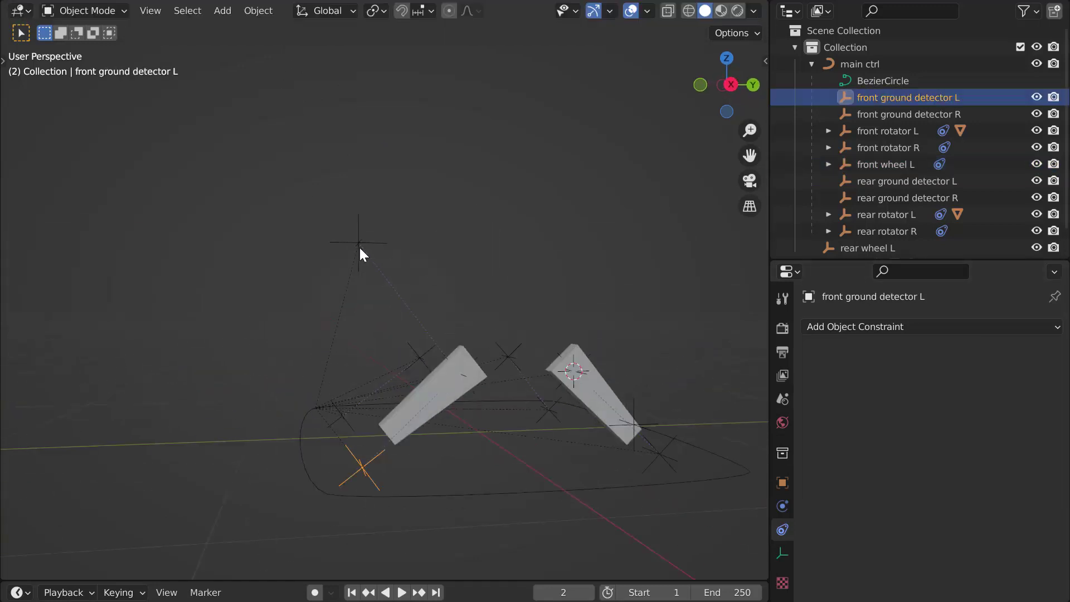
# Add a Copy Rotation constraint to front wheel L targeting front rotator L, with X inverted.
pyautogui.moveTo(466, 425)
pyautogui.mouseDown(button='middle')
pyautogui.moveTo(509, 445)
pyautogui.moveTo(468, 431)
pyautogui.mouseUp(button='middle')
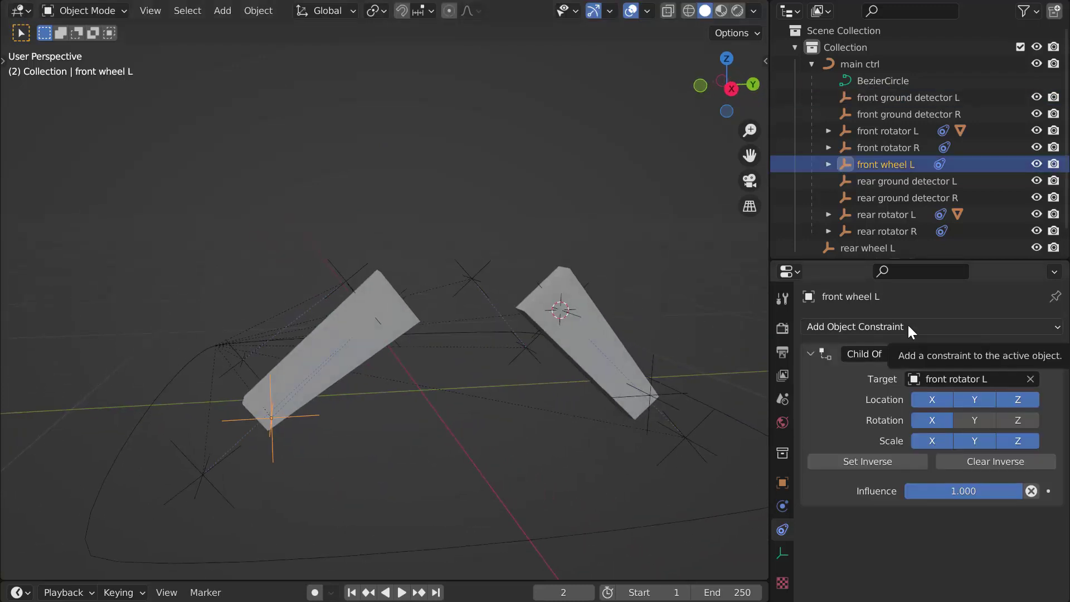
pyautogui.click(907, 326)
pyautogui.click(1015, 388)
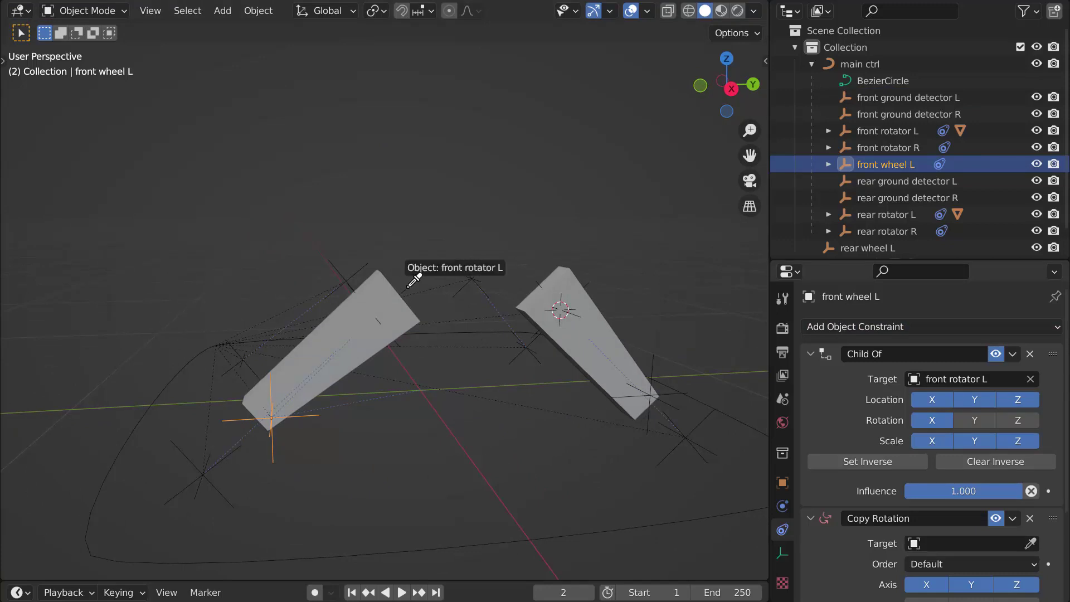
pyautogui.click(414, 281)
pyautogui.scroll(-5, 870, 537)
pyautogui.moveTo(725, 473)
pyautogui.mouseDown(button='middle')
pyautogui.moveTo(520, 441)
pyautogui.moveTo(540, 452)
pyautogui.moveTo(665, 463)
pyautogui.mouseUp(button='middle')
pyautogui.click(972, 506)
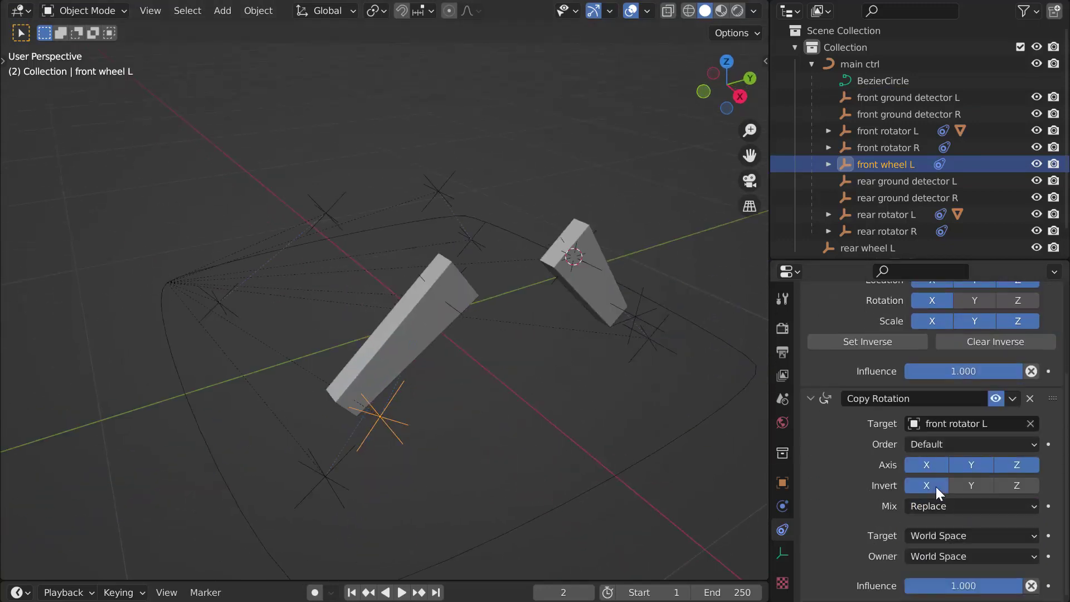
# Test the wheel by moving front ground detector L, then turn off X rotation copying.
pyautogui.moveTo(557, 446); pyautogui.dragTo(351, 415, button='middle')
pyautogui.click(351, 416)
pyautogui.press('g')
pyautogui.rightClick(294, 184)
pyautogui.scroll(3, 305, 316)
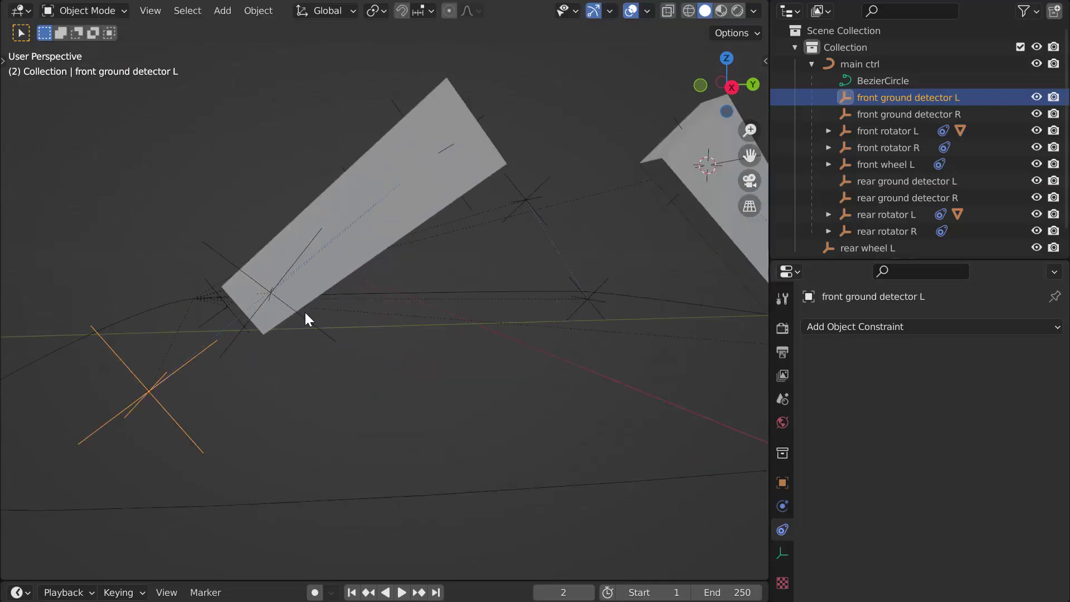
pyautogui.click(305, 318)
pyautogui.click(938, 470)
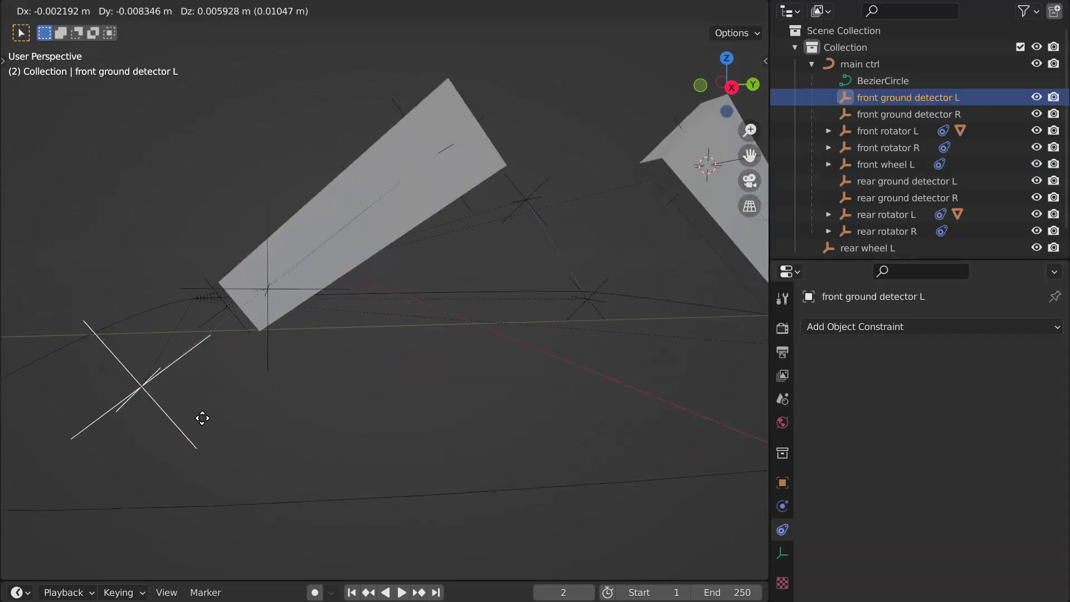
# Inspect the Child Of settings and test the wheel by rotating and moving main ctrl.
pyautogui.click(810, 353)
pyautogui.click(807, 350)
pyautogui.scroll(-5, 506, 416)
pyautogui.click(508, 456)
pyautogui.press('r')
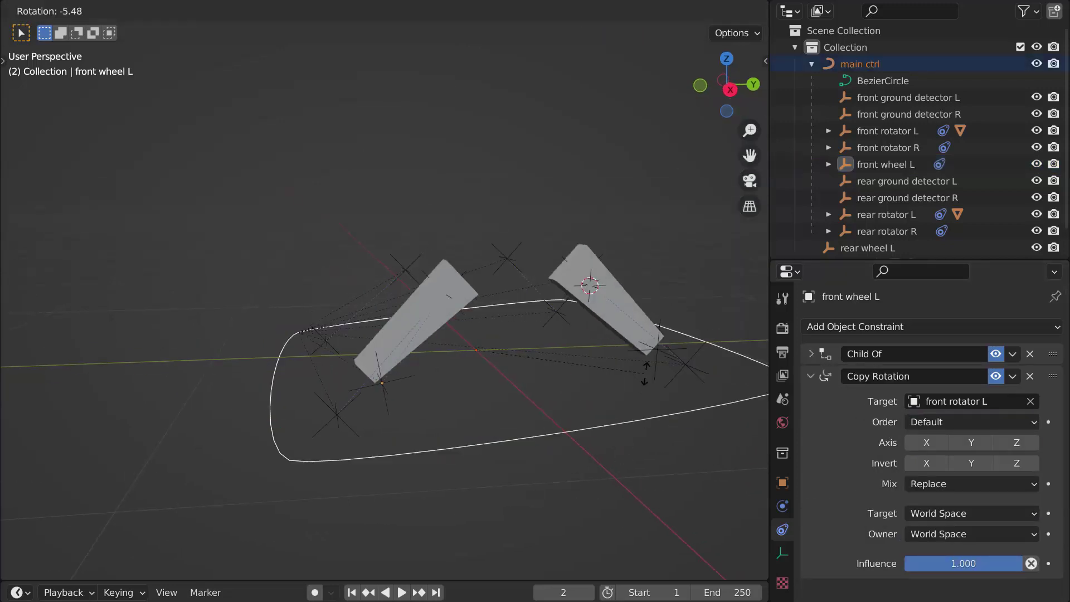
pyautogui.press('g')
pyautogui.click(502, 412)
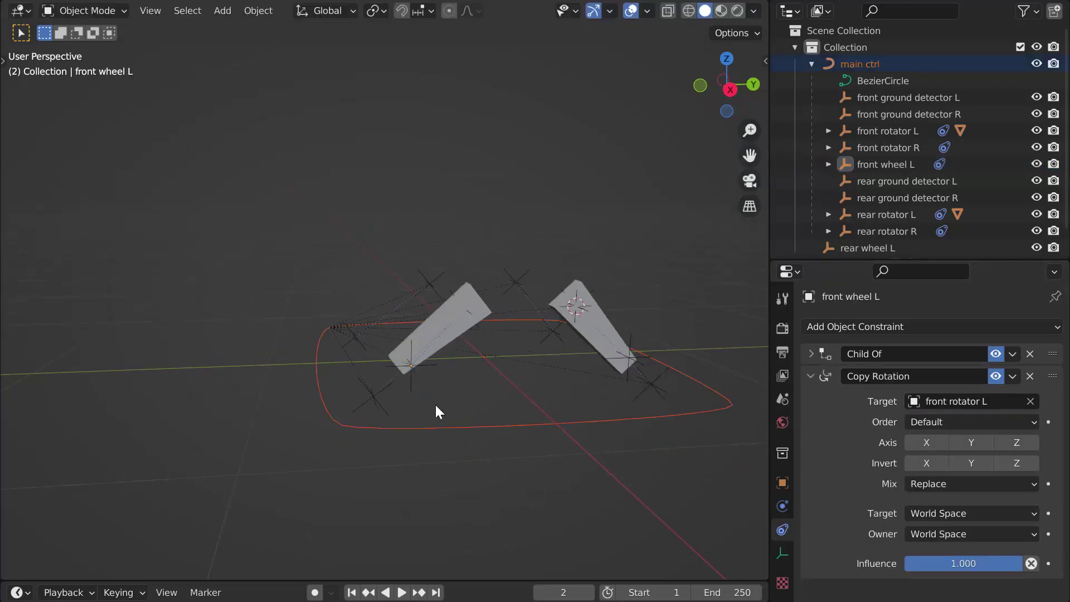
# Toggle front wheel L's Copy Rotation, test a move, and remove its Child Of constraint.
pyautogui.click(433, 359)
pyautogui.click(996, 377)
pyautogui.press('g')
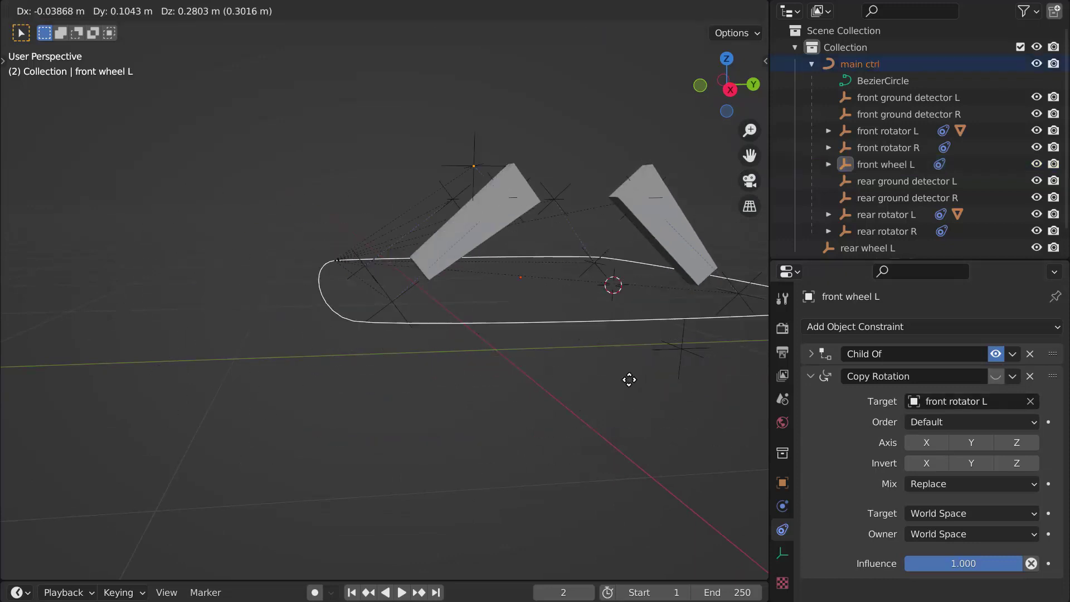
pyautogui.click(607, 426)
pyautogui.click(810, 354)
pyautogui.moveTo(758, 388)
pyautogui.mouseDown(button='middle')
pyautogui.moveTo(339, 360)
pyautogui.moveTo(326, 373)
pyautogui.mouseUp(button='middle')
pyautogui.click(1028, 353)
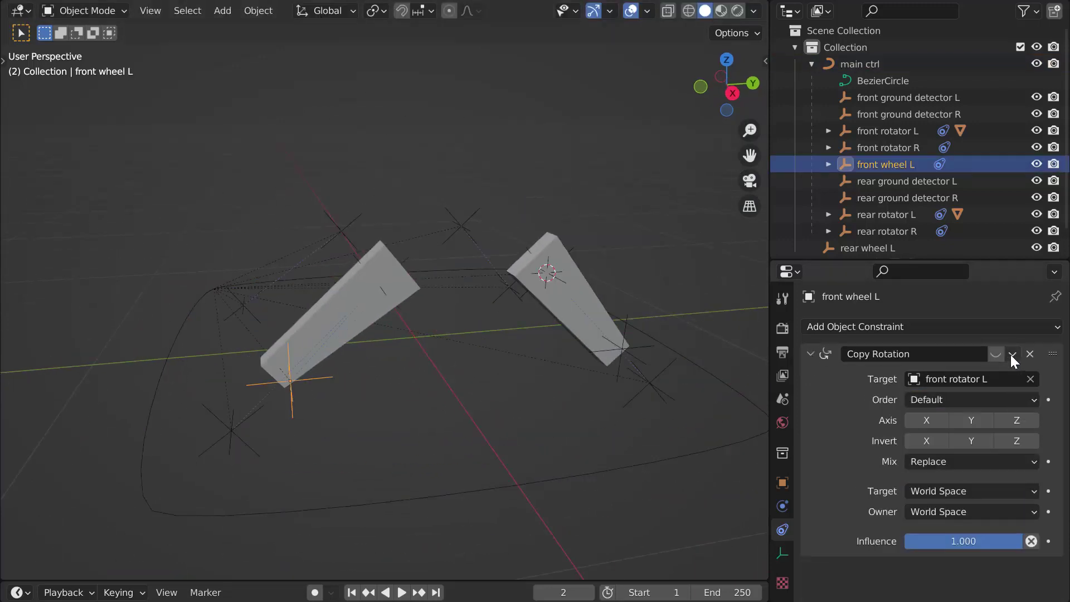
# Test the wheel by transforming main ctrl, front ground detector L and front rotator L.
pyautogui.click(402, 413)
pyautogui.press('g')
pyautogui.press('r')
pyautogui.click(571, 480)
pyautogui.press('g')
pyautogui.click(306, 407)
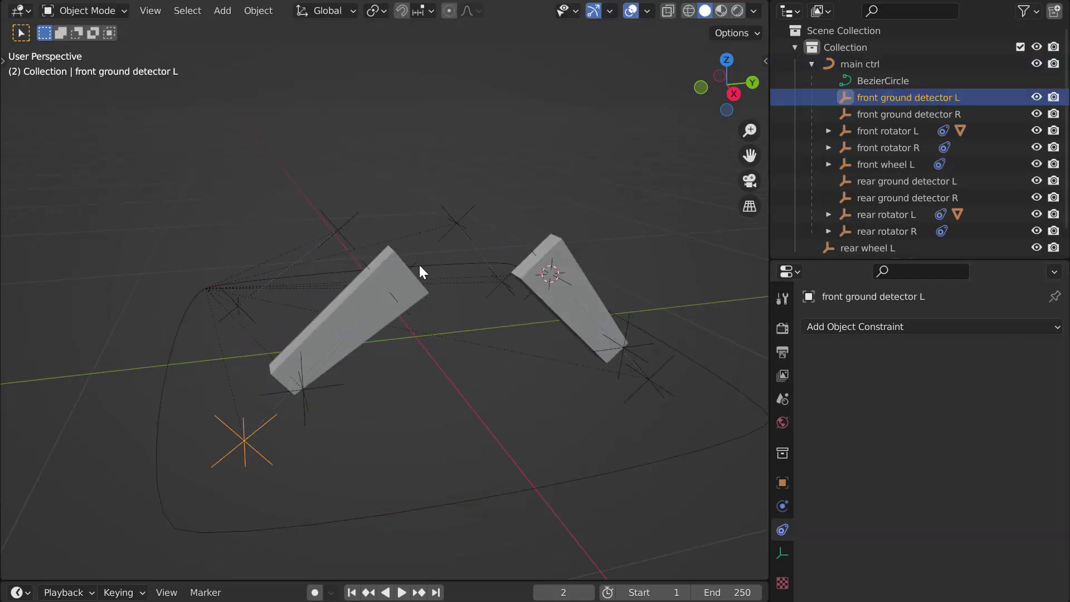
pyautogui.click(420, 270)
pyautogui.press('g')
pyautogui.click(465, 303)
# Parent front wheel L to front rotator L.
pyautogui.press('g')
pyautogui.click(454, 322)
pyautogui.moveTo(439, 309)
pyautogui.mouseDown(button='middle')
pyautogui.moveTo(403, 295)
pyautogui.moveTo(462, 386)
pyautogui.moveTo(449, 359)
pyautogui.moveTo(437, 371)
pyautogui.mouseUp(button='middle')
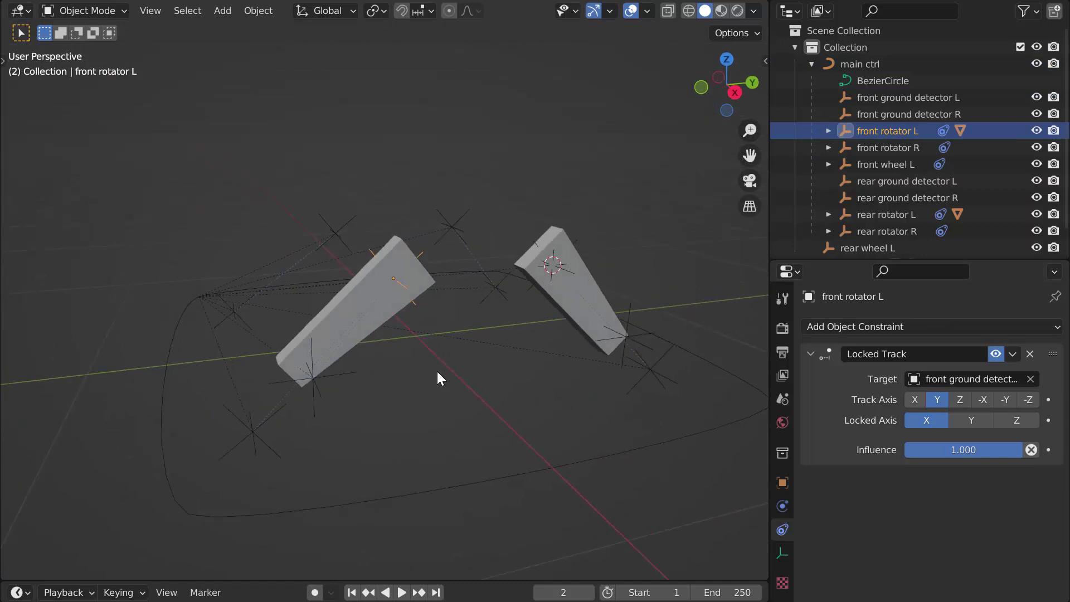
pyautogui.moveTo(503, 419)
pyautogui.mouseDown(button='middle')
pyautogui.moveTo(432, 386)
pyautogui.moveTo(369, 328)
pyautogui.moveTo(450, 225)
pyautogui.mouseUp(button='middle')
pyautogui.click(357, 334)
pyautogui.keyDown('shift'); pyautogui.click(476, 293); pyautogui.keyUp('shift')
pyautogui.hotkey('ctrl', 'p')
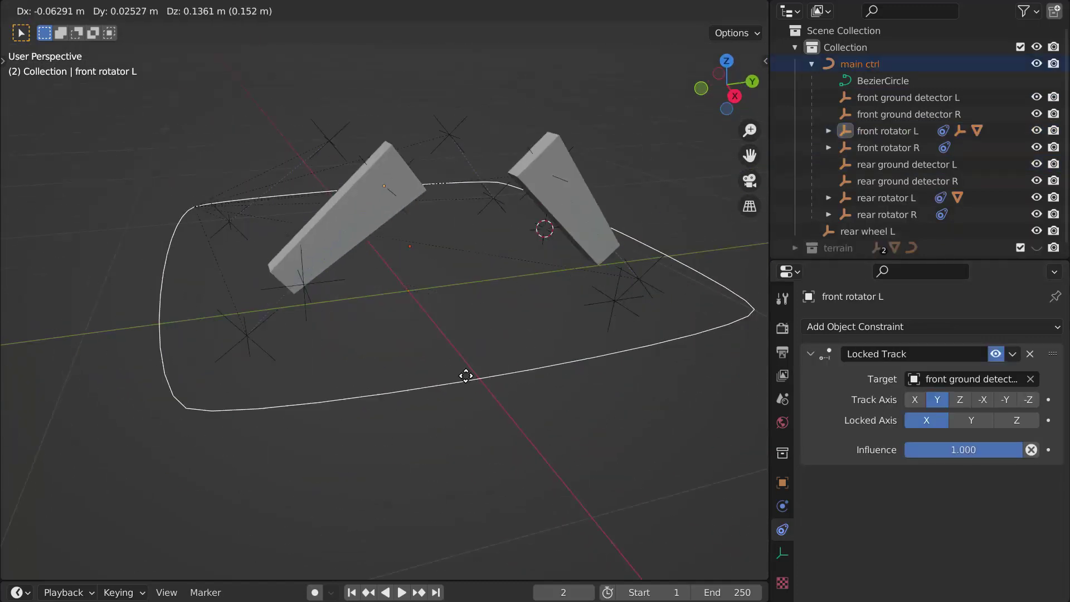
pyautogui.moveTo(439, 375); pyautogui.dragTo(334, 356, button='middle')
pyautogui.click(222, 342)
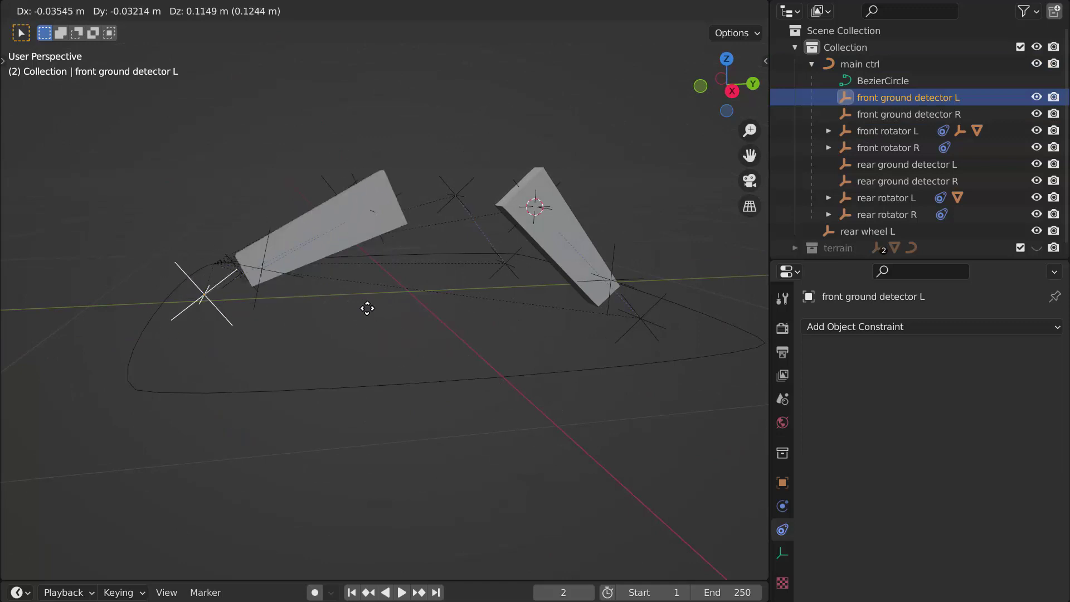
# Re-enable front wheel L's Copy Rotation, pick its mix mode, and test the front ground detector.
pyautogui.rightClick(333, 284)
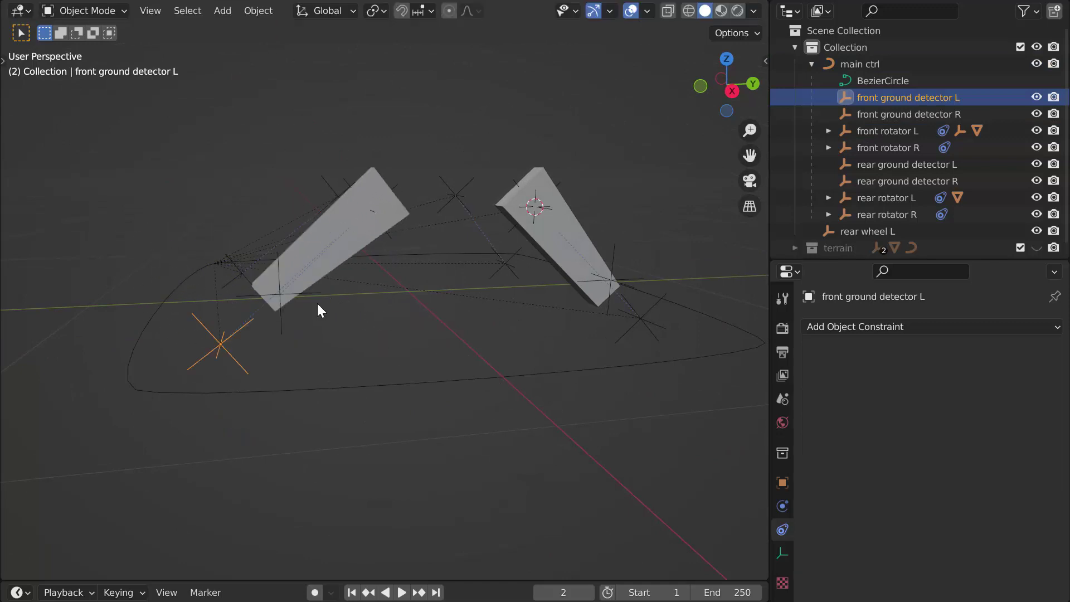
pyautogui.click(317, 306)
pyautogui.moveTo(317, 306); pyautogui.dragTo(477, 353, button='middle')
pyautogui.click(995, 356)
pyautogui.moveTo(557, 357); pyautogui.dragTo(358, 361, button='middle')
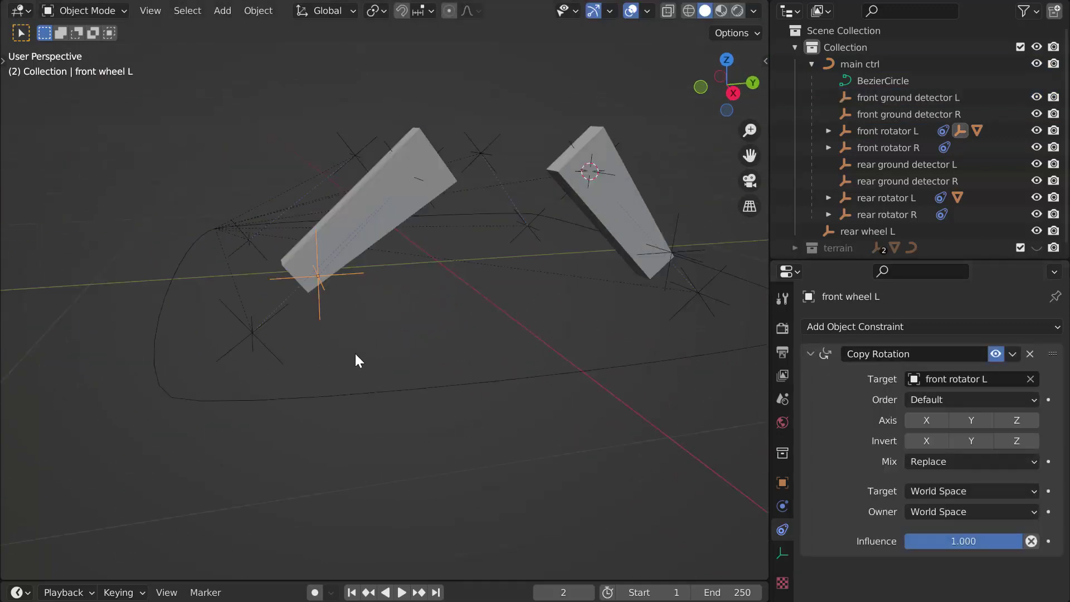
pyautogui.click(252, 333)
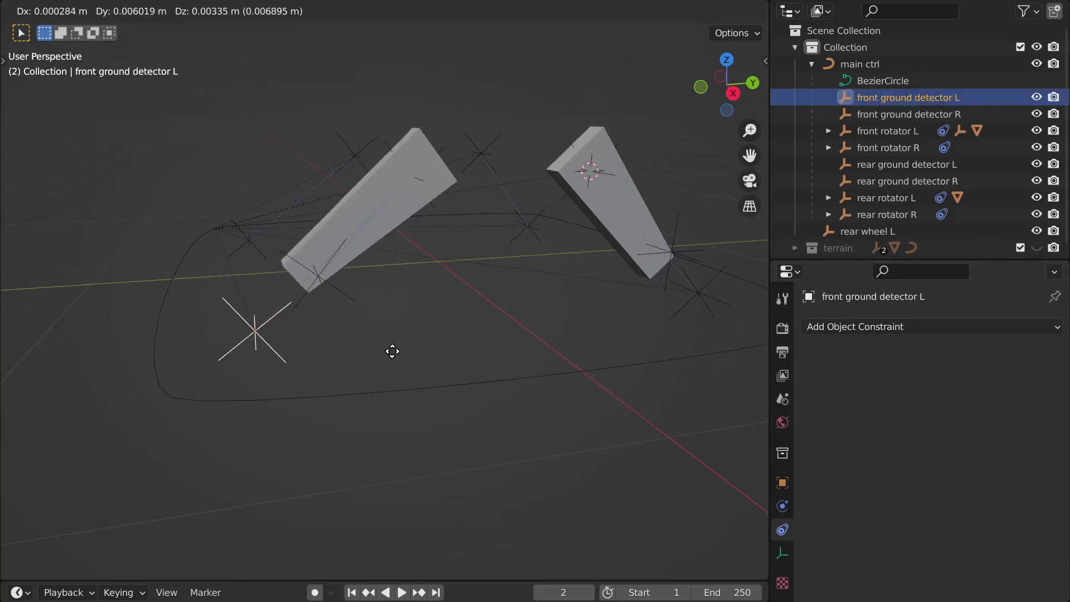
pyautogui.rightClick(394, 330)
pyautogui.click(318, 275)
pyautogui.click(947, 461)
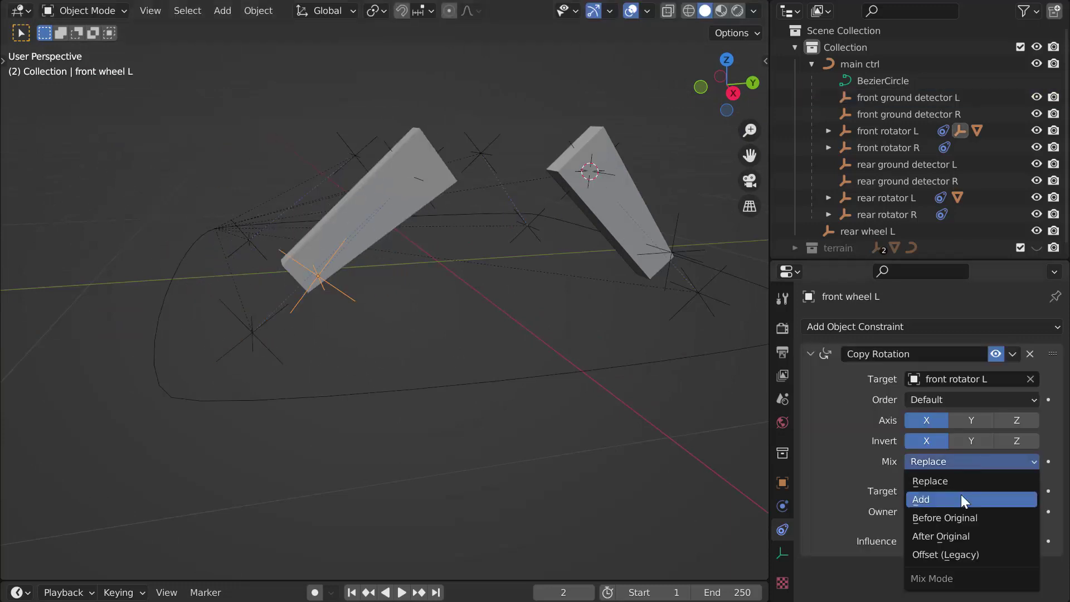
pyautogui.click(252, 333)
pyautogui.press('g')
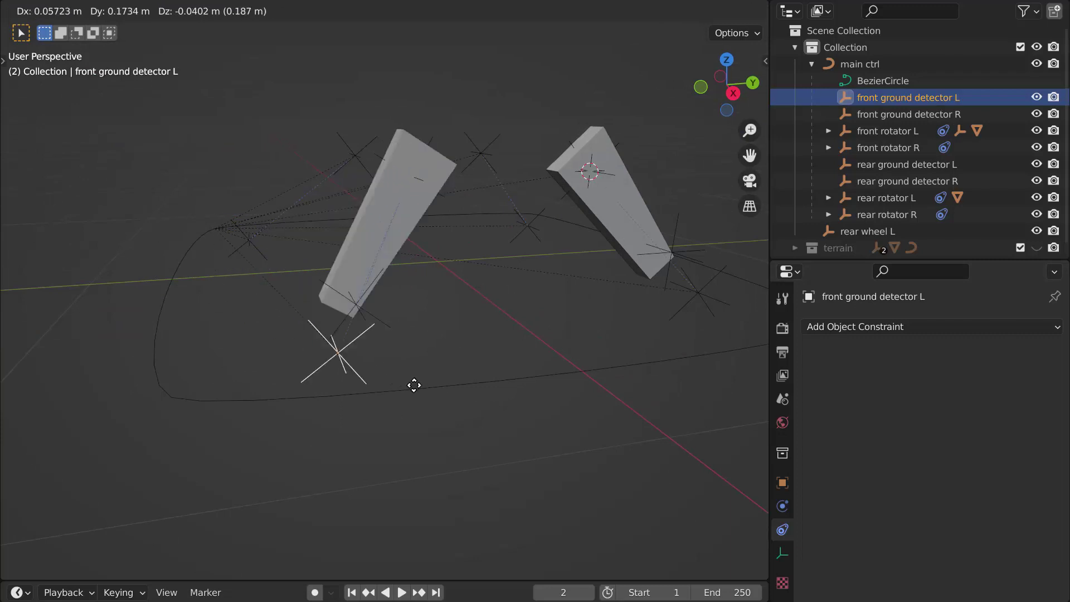
pyautogui.rightClick(343, 303)
# Snap rear wheel L to the 3D cursor and line it up with the rear rotator along Y.
pyautogui.click(333, 326)
pyautogui.click(670, 286)
pyautogui.hotkey('shift', 's')
pyautogui.click(501, 354)
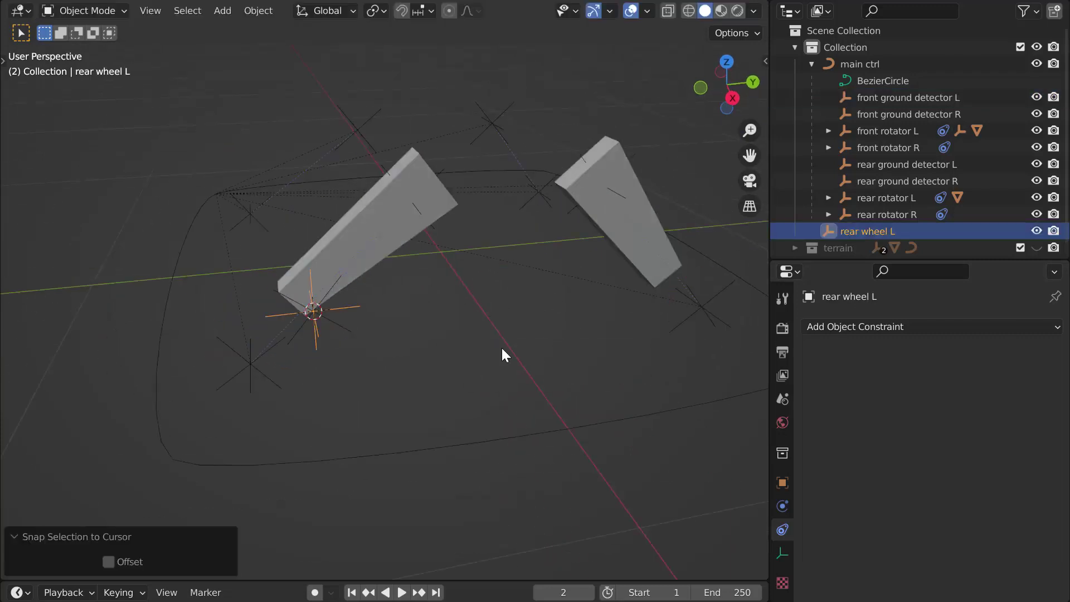
pyautogui.press('KP_3')
pyautogui.click(557, 368)
pyautogui.moveTo(557, 368); pyautogui.dragTo(435, 284, button='middle')
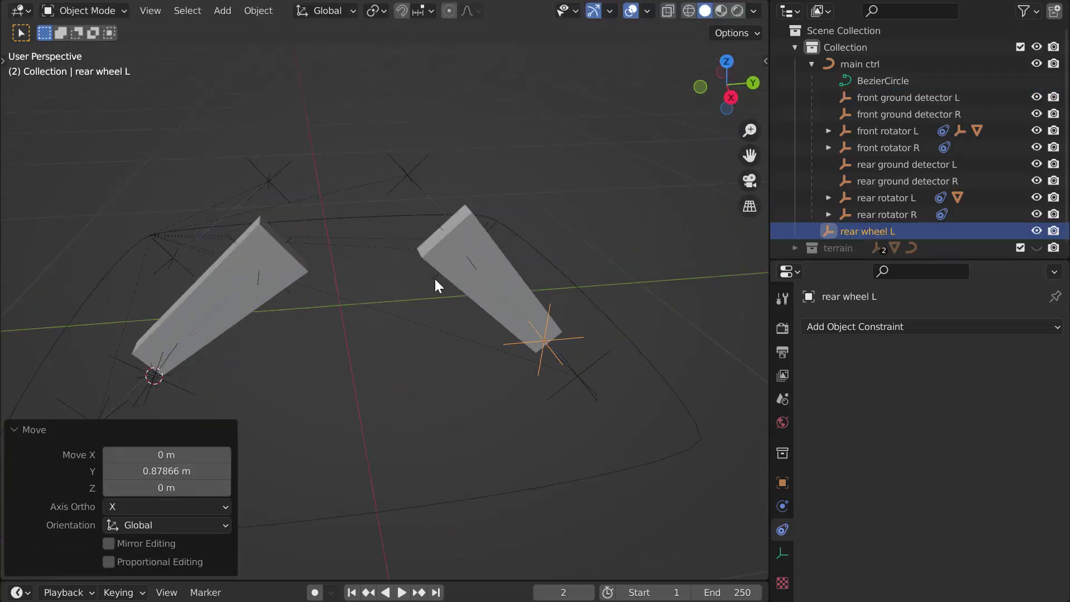
# Parent rear wheel L to rear rotator L and give it a Copy Rotation constraint.
pyautogui.keyDown('shift'); pyautogui.click(483, 300); pyautogui.keyUp('shift')
pyautogui.hotkey('ctrl', 'p')
pyautogui.click(490, 306)
pyautogui.click(590, 334)
pyautogui.moveTo(589, 334); pyautogui.dragTo(608, 332, button='middle')
pyautogui.click(892, 326)
pyautogui.click(1034, 421)
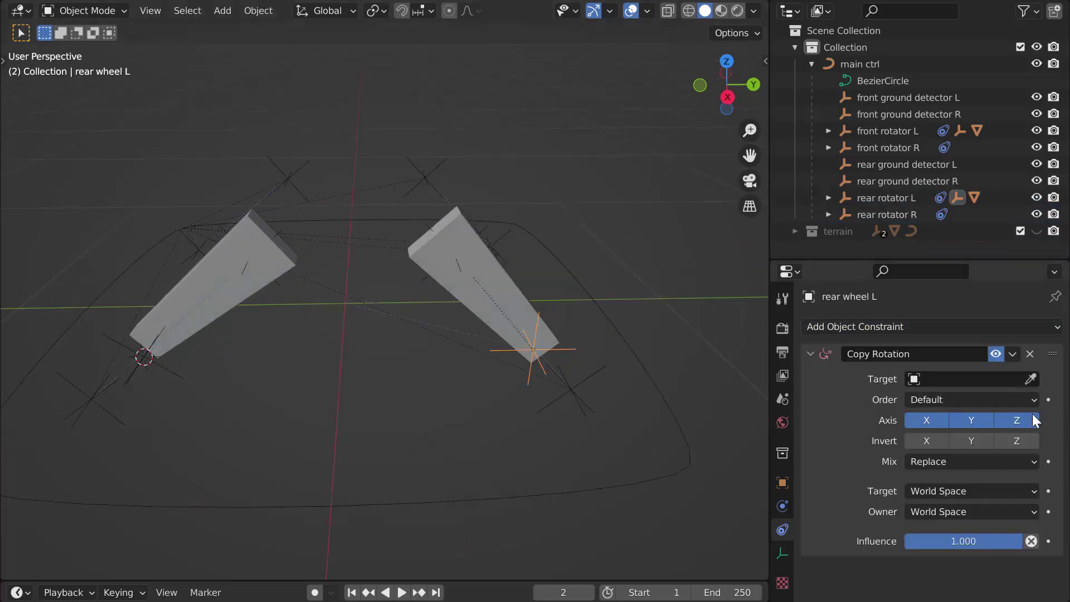
# Test rear ground detector L, collapse the main ctrl hierarchy, and show the terrain collection.
pyautogui.click(557, 356)
pyautogui.press('g')
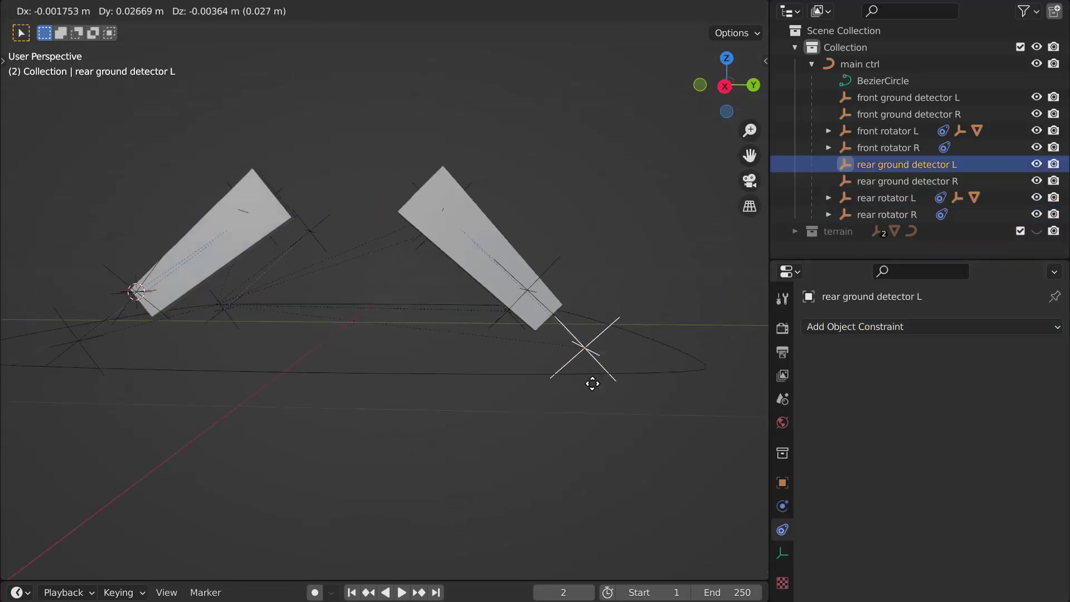
pyautogui.click(585, 356)
pyautogui.moveTo(585, 357); pyautogui.dragTo(509, 377, button='middle')
pyautogui.scroll(-3, 560, 292)
pyautogui.click(812, 63)
pyautogui.click(1037, 81)
pyautogui.scroll(-5, 463, 291)
# Add a Follow Path constraint to main ctrl targeting the path curve.
pyautogui.click(860, 64)
pyautogui.click(891, 327)
pyautogui.click(981, 403)
pyautogui.click(970, 379)
pyautogui.click(927, 420)
pyautogui.moveTo(615, 341); pyautogui.dragTo(514, 312, button='middle')
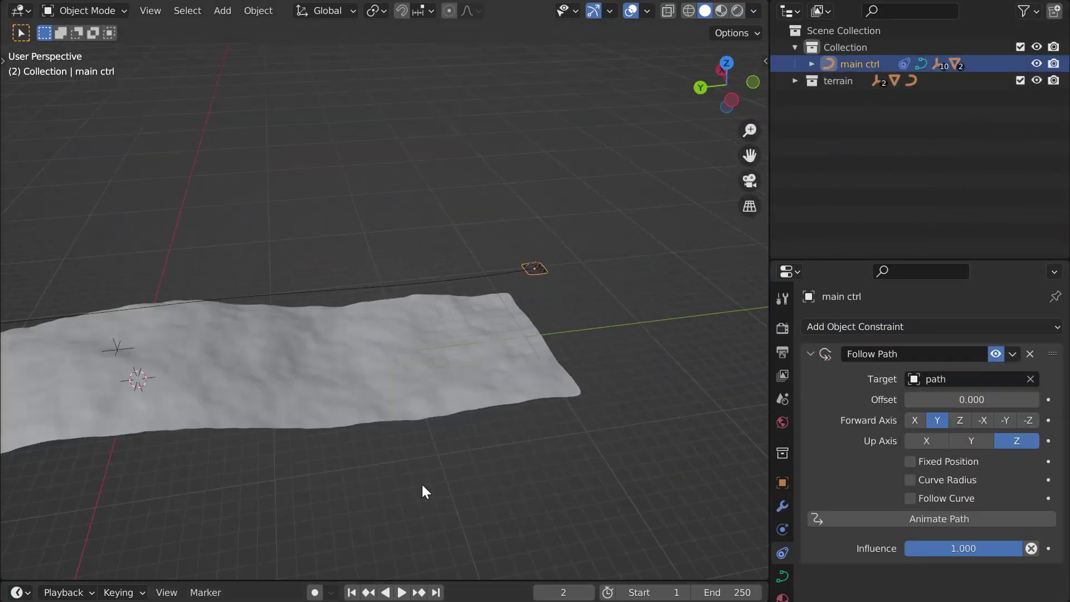
# Animate main ctrl along the path and stretch the path animation to 800 frames.
pyautogui.moveTo(312, 582); pyautogui.dragTo(312, 528)
pyautogui.click(209, 560)
pyautogui.press('space')
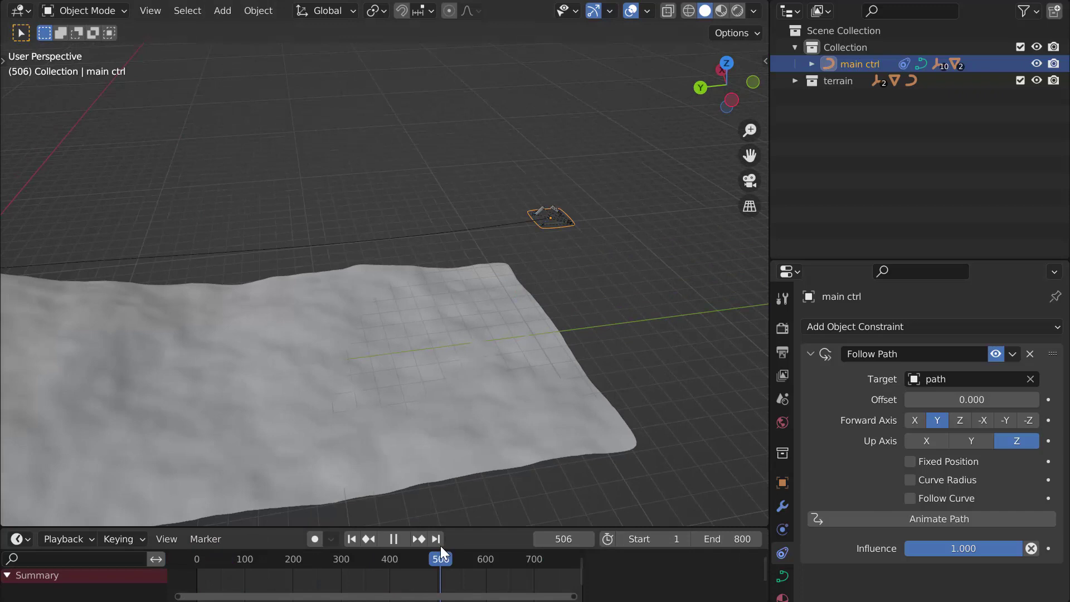
pyautogui.click(911, 520)
pyautogui.click(783, 577)
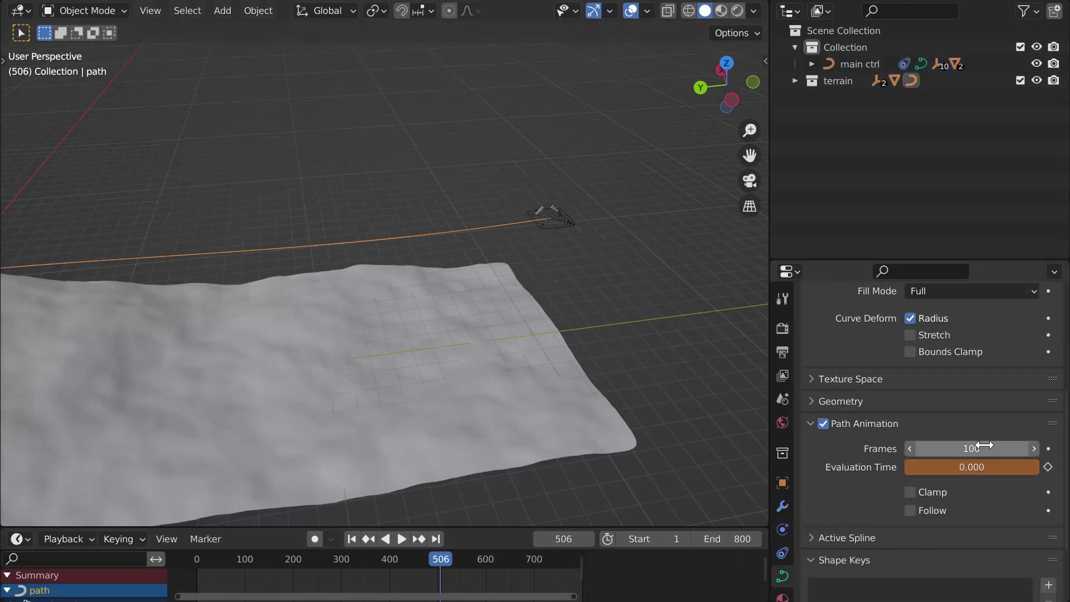
pyautogui.moveTo(449, 563)
pyautogui.mouseDown()
pyautogui.moveTo(245, 563)
pyautogui.moveTo(422, 570)
pyautogui.mouseUp()
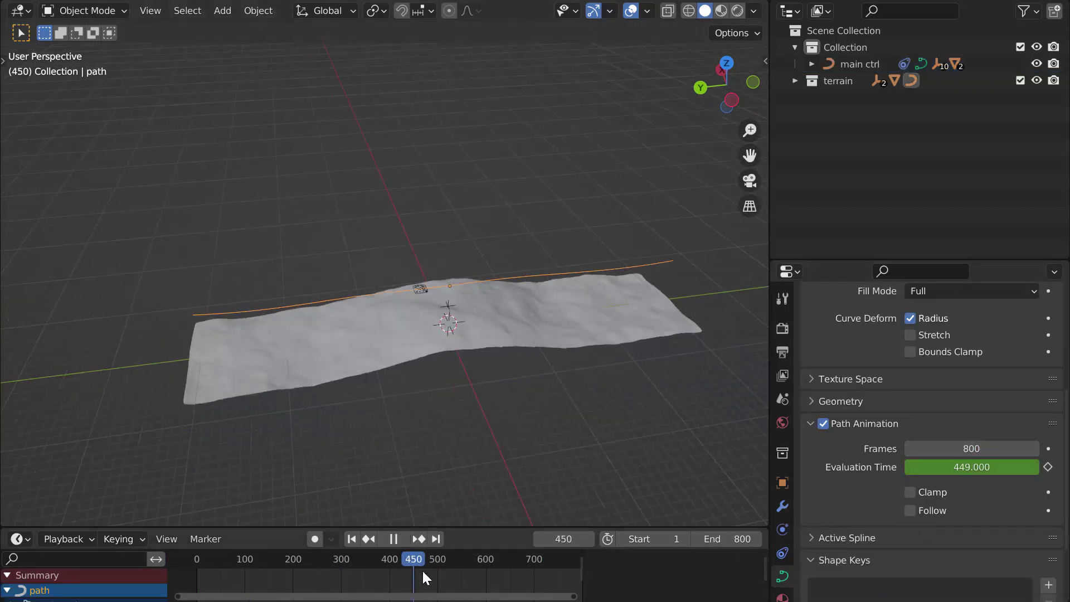
pyautogui.press('Escape')
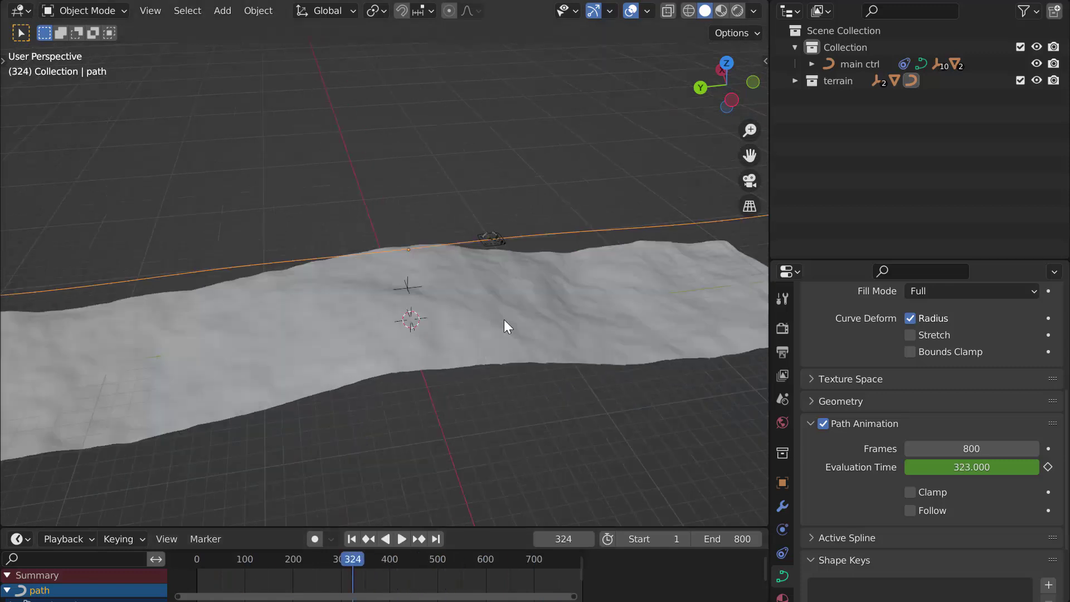
# Make main ctrl turn with the curve and check its route from the top view.
pyautogui.click(481, 206)
pyautogui.click(782, 508)
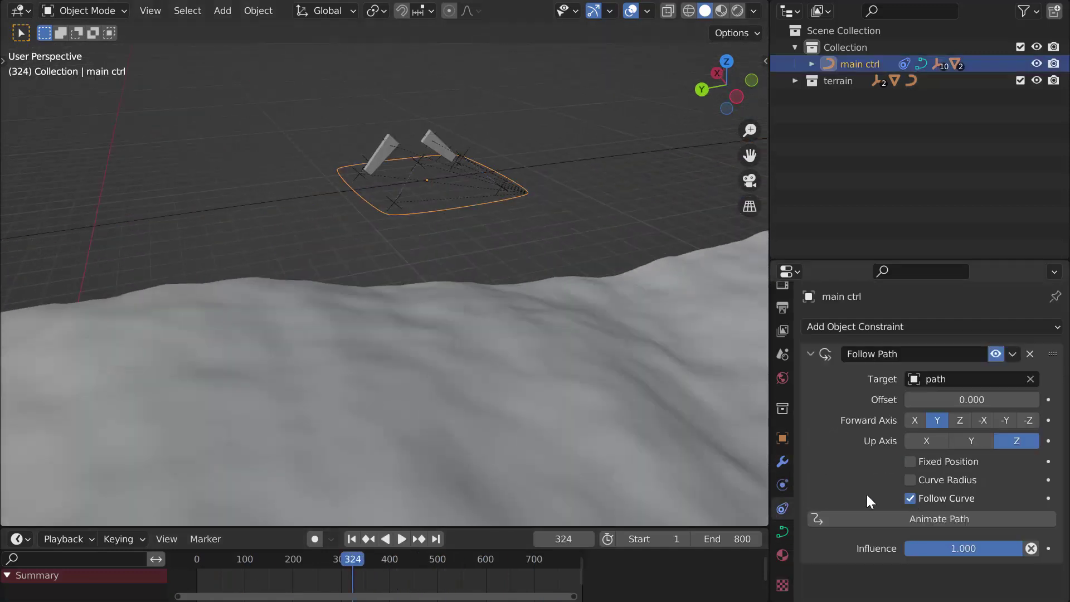
pyautogui.press('KP_7')
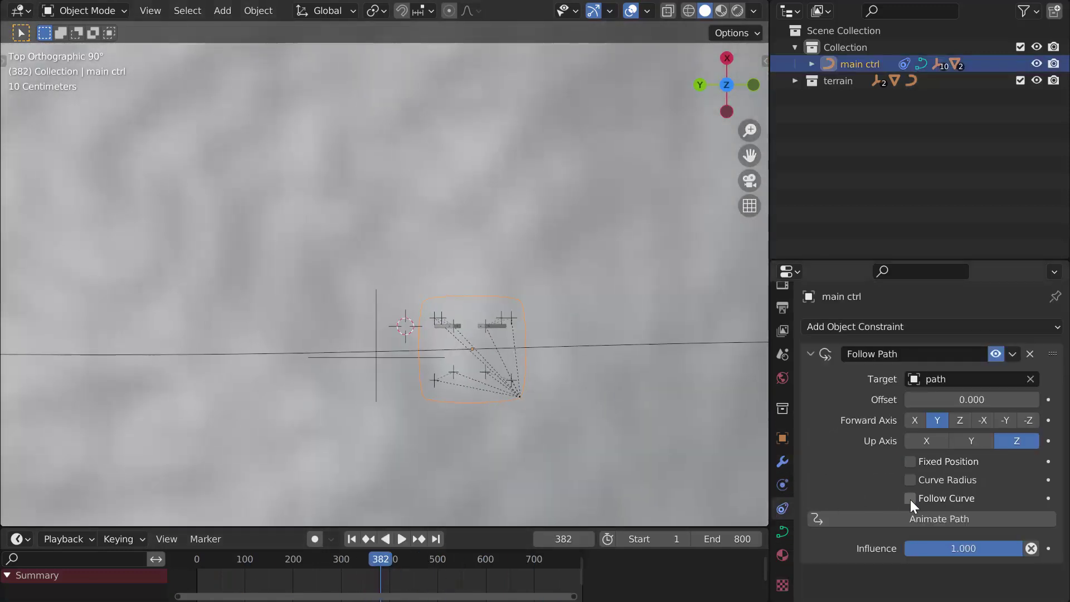
pyautogui.moveTo(490, 357); pyautogui.dragTo(515, 287, button='middle')
pyautogui.click(930, 327)
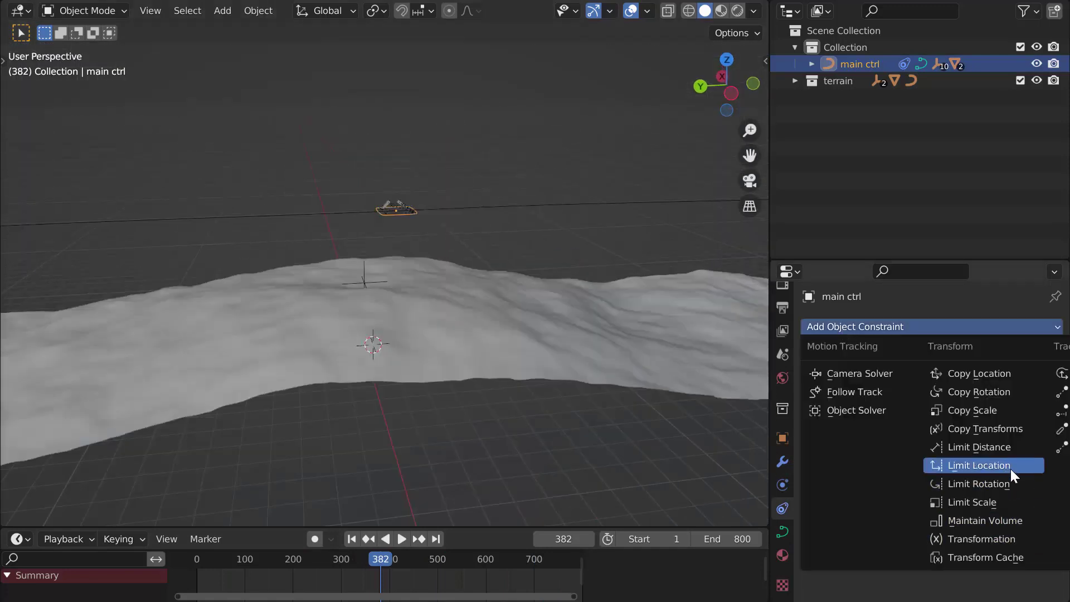
# Add a Shrinkwrap to main ctrl projecting onto the terrain, aligned to the normal on Z.
pyautogui.press('h')
pyautogui.click(925, 442)
pyautogui.click(948, 465)
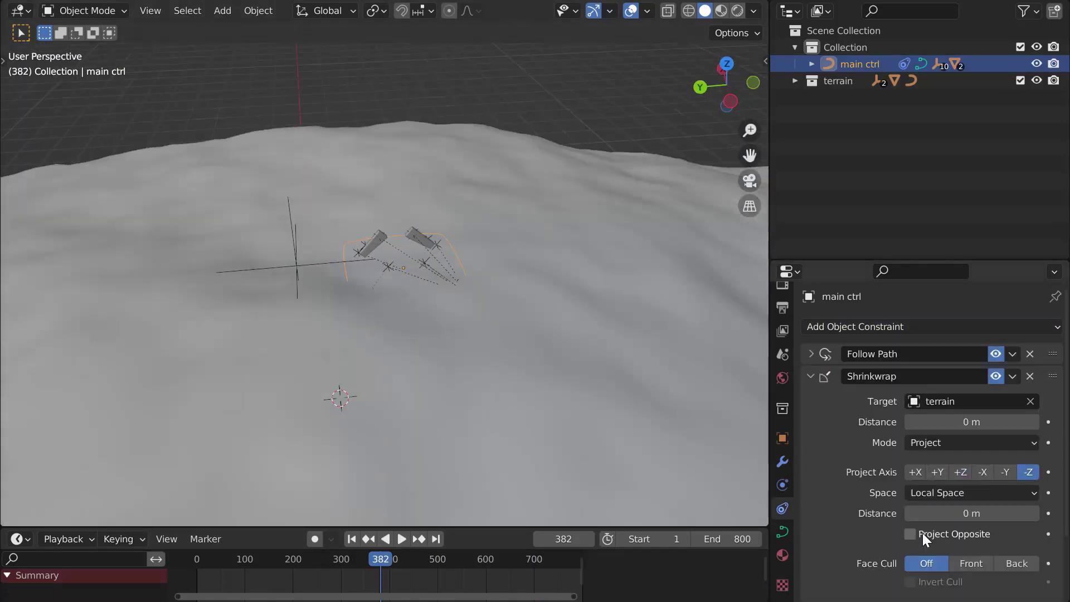
pyautogui.scroll(-3, 903, 529)
pyautogui.click(910, 556)
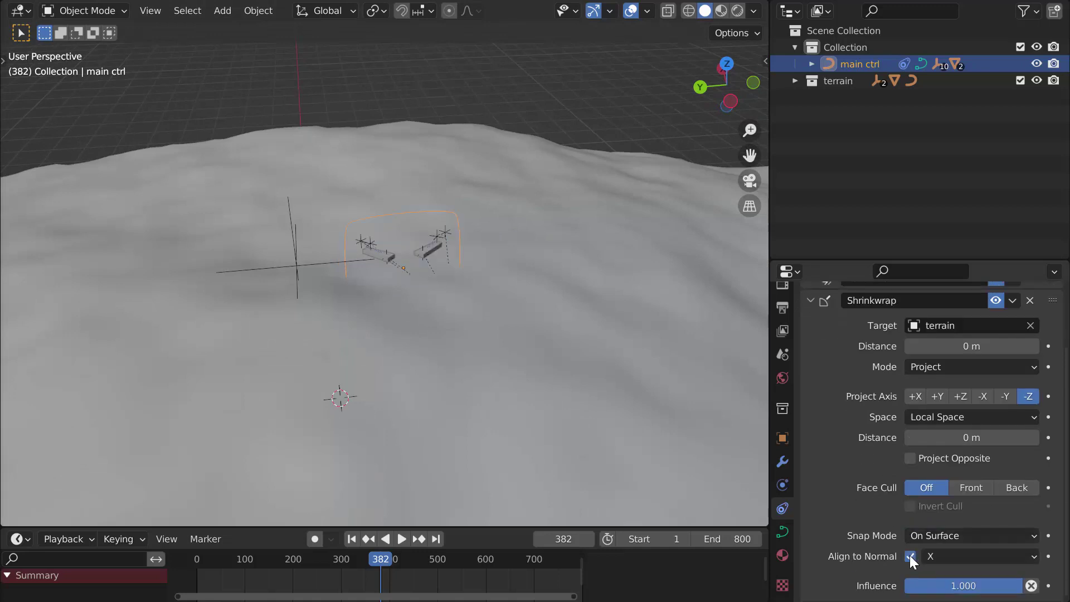
pyautogui.press('z')
pyautogui.moveTo(502, 334); pyautogui.dragTo(574, 326, button='middle')
pyautogui.click(359, 560)
pyautogui.press('space')
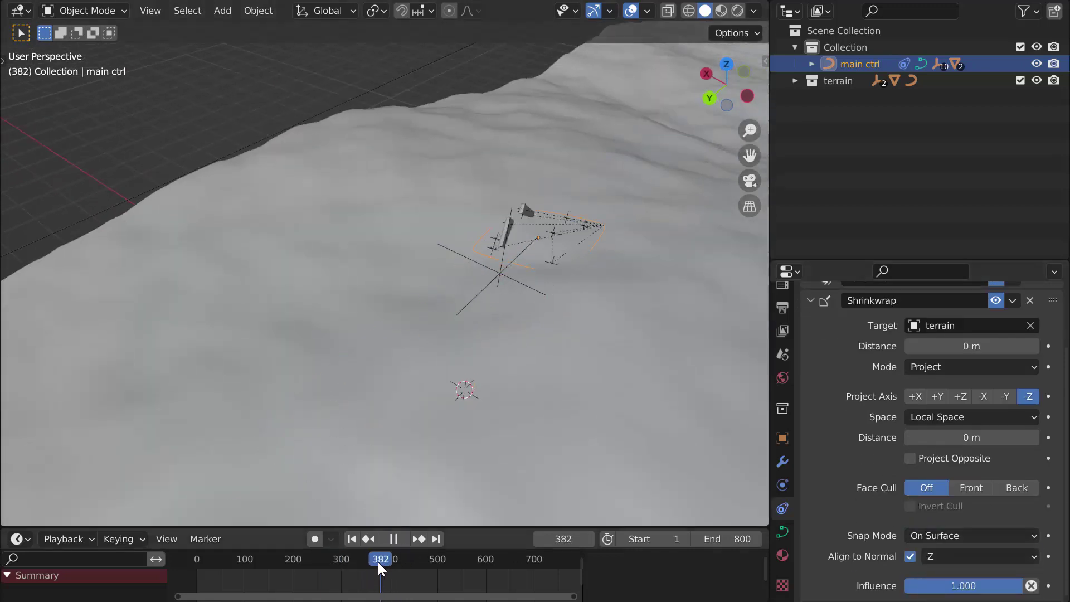
pyautogui.press('Escape')
# Check rear wheel L's transform values while playing from a later frame.
pyautogui.click(502, 234)
pyautogui.click(783, 482)
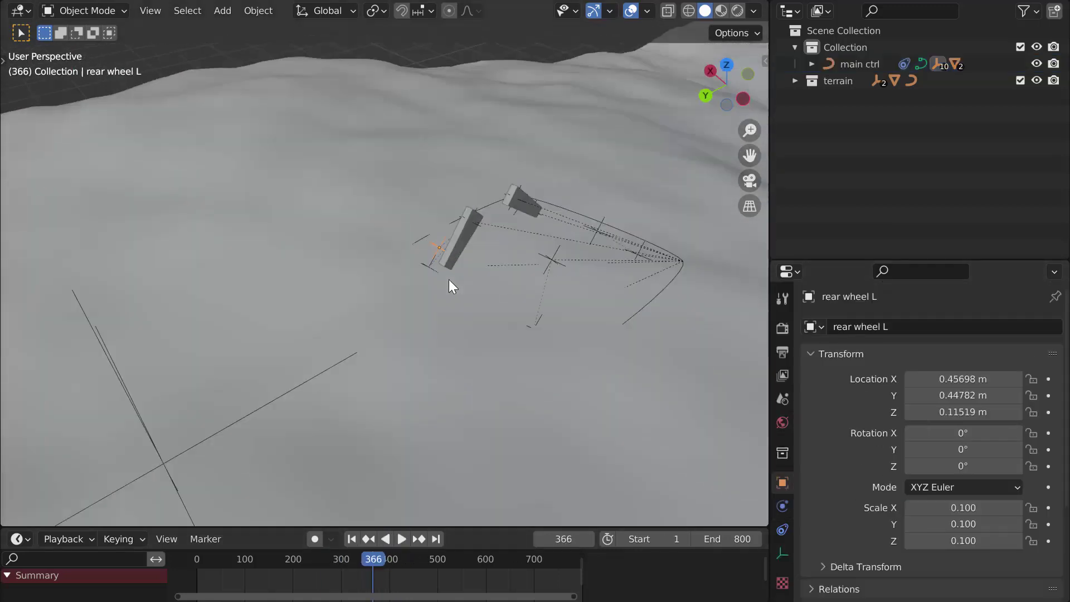
pyautogui.click(384, 560)
pyautogui.press('space')
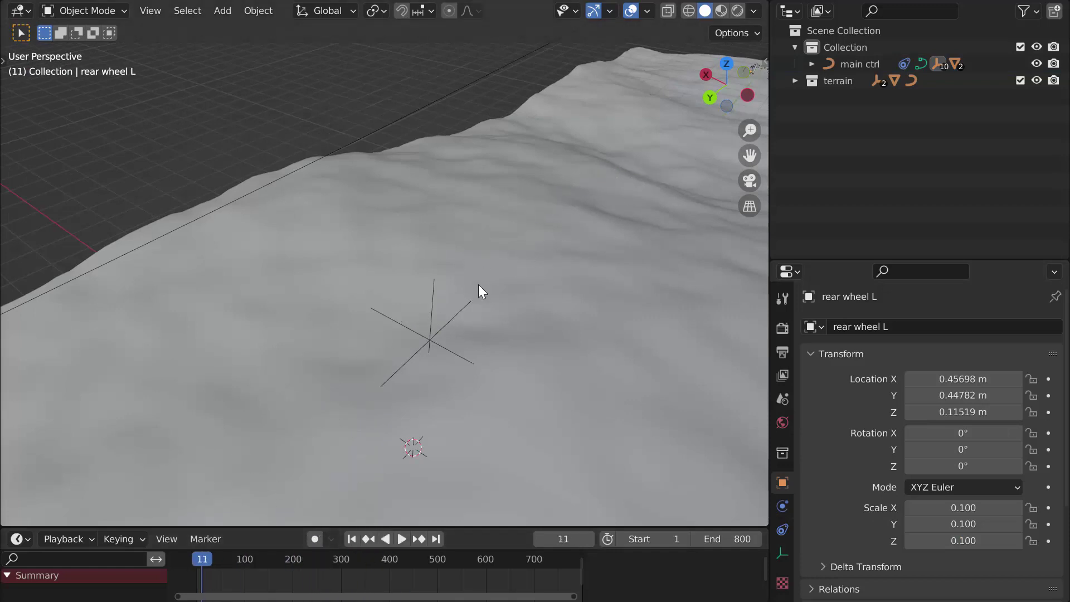
pyautogui.scroll(-5, 479, 285)
pyautogui.moveTo(511, 287); pyautogui.dragTo(694, 313, button='middle')
# Lock the viewport to follow main ctrl and play the animation.
pyautogui.click(693, 314)
pyautogui.press('n')
pyautogui.keyDown('ctrl'); pyautogui.scroll(-2, 688, 227); pyautogui.keyUp('ctrl')
pyautogui.click(686, 229)
pyautogui.click(700, 401)
pyautogui.press('n')
pyautogui.press('space')
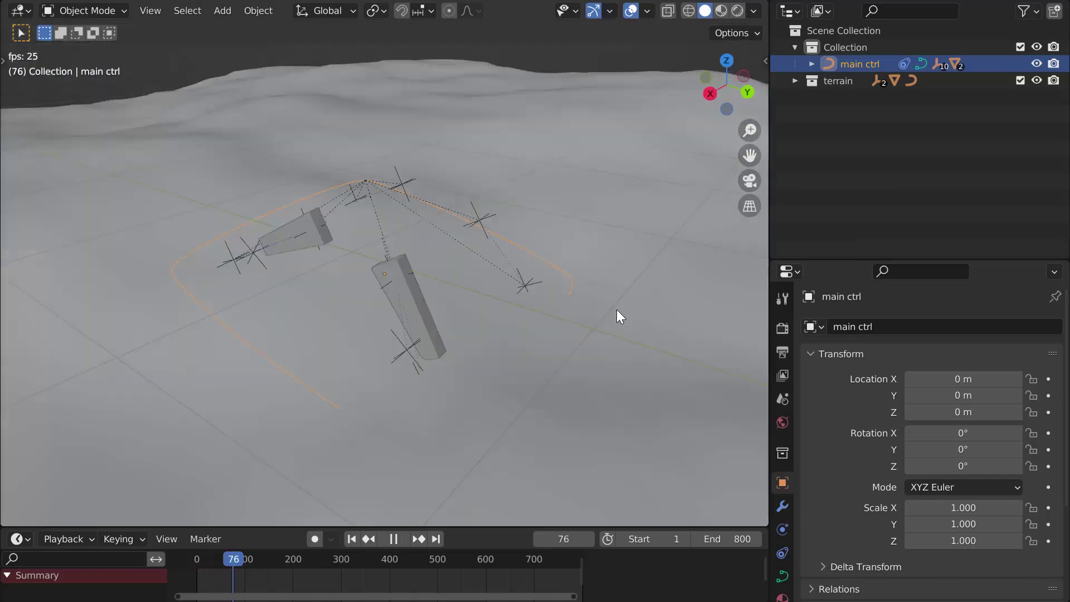
# Stop playback, show main ctrl's constraint settings, and hide the terrain.
pyautogui.click(646, 11)
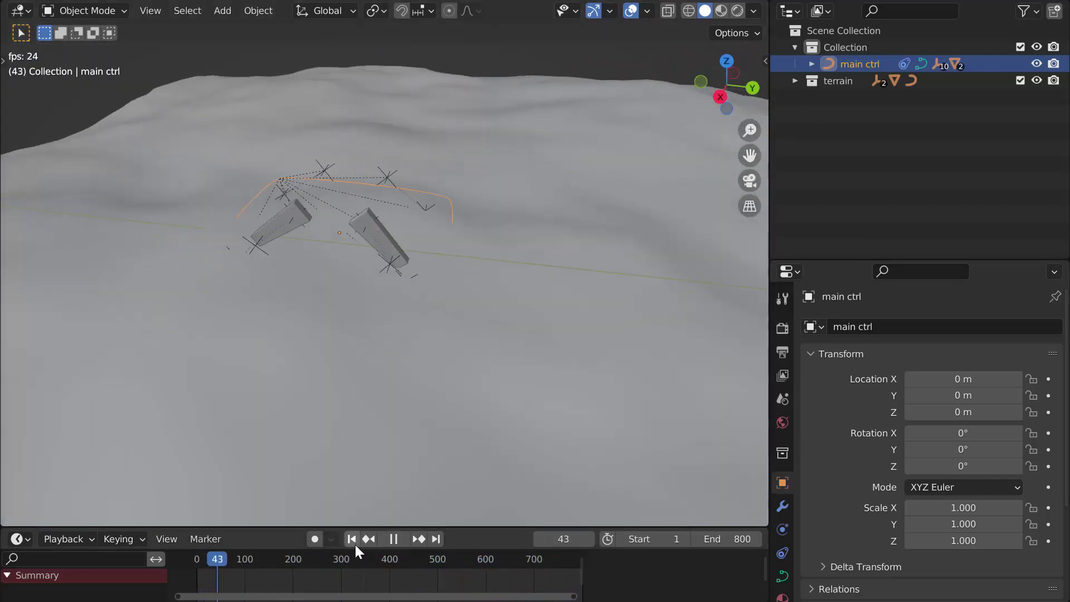
pyautogui.click(351, 538)
pyautogui.press('space')
pyautogui.click(783, 553)
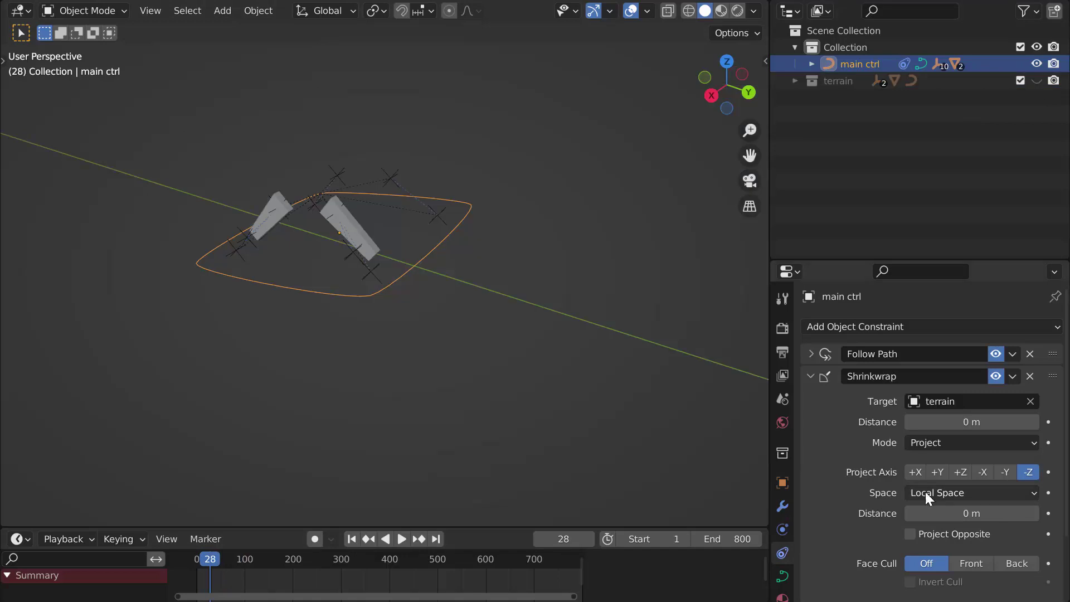
# Add a plane and shrink it to about 0.58 size in Edit Mode.
pyautogui.press('a')
pyautogui.moveTo(473, 261)
pyautogui.mouseDown(button='middle')
pyautogui.moveTo(353, 227)
pyautogui.moveTo(454, 347)
pyautogui.moveTo(543, 325)
pyautogui.moveTo(391, 331)
pyautogui.mouseUp(button='middle')
pyautogui.hotkey('shift', 'a')
pyautogui.click(523, 342)
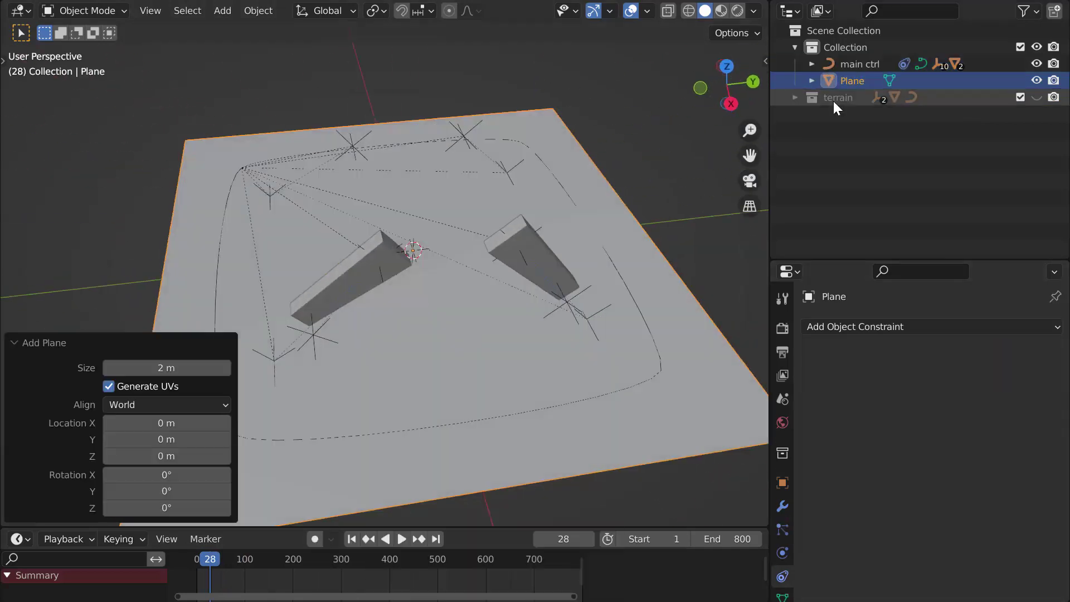
pyautogui.press('Tab')
pyautogui.press('s')
pyautogui.click(555, 340)
pyautogui.moveTo(555, 339)
pyautogui.mouseDown(button='middle')
pyautogui.moveTo(609, 310)
pyautogui.moveTo(502, 306)
pyautogui.mouseUp(button='middle')
# Narrow the plane along X and slide its right edge, then return to Object Mode.
pyautogui.press('s')
pyautogui.press('x')
pyautogui.click(583, 315)
pyautogui.press('2')
pyautogui.click(513, 295)
pyautogui.press('g')
pyautogui.press('g')
pyautogui.click(559, 334)
pyautogui.press('Tab')
# Rename the plane 'suspension helper'.
pyautogui.scroll(-3, 560, 353)
pyautogui.moveTo(560, 353)
pyautogui.mouseDown(button='middle')
pyautogui.moveTo(469, 336)
pyautogui.moveTo(466, 305)
pyautogui.moveTo(858, 79)
pyautogui.mouseUp(button='middle')
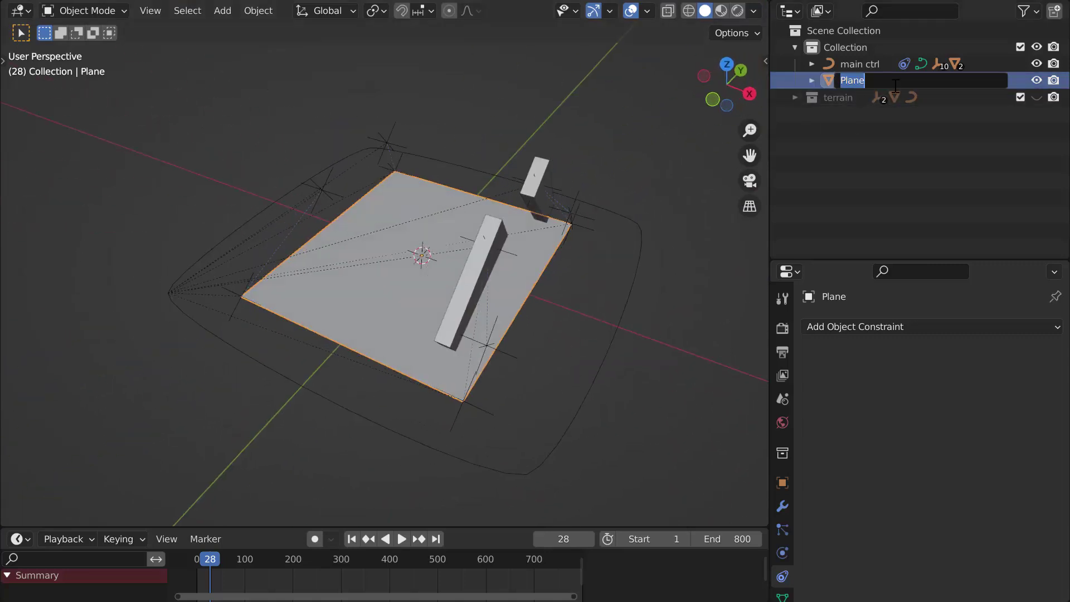
pyautogui.write('er')
pyautogui.press('Return')
pyautogui.moveTo(613, 312); pyautogui.dragTo(583, 318, button='middle')
# Parent suspension helper to main ctrl.
pyautogui.keyDown('shift'); pyautogui.click(581, 326); pyautogui.keyUp('shift')
pyautogui.hotkey('ctrl', 'p')
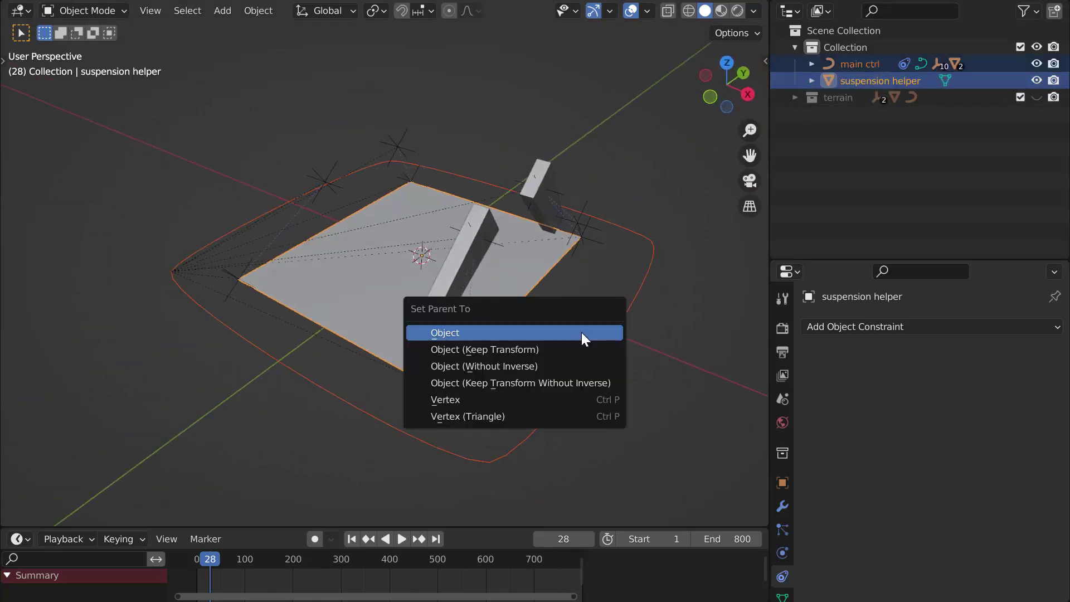
pyautogui.keyDown('shift'); pyautogui.click(629, 301); pyautogui.keyUp('shift')
pyautogui.hotkey('ctrl', 'p')
pyautogui.click(691, 318)
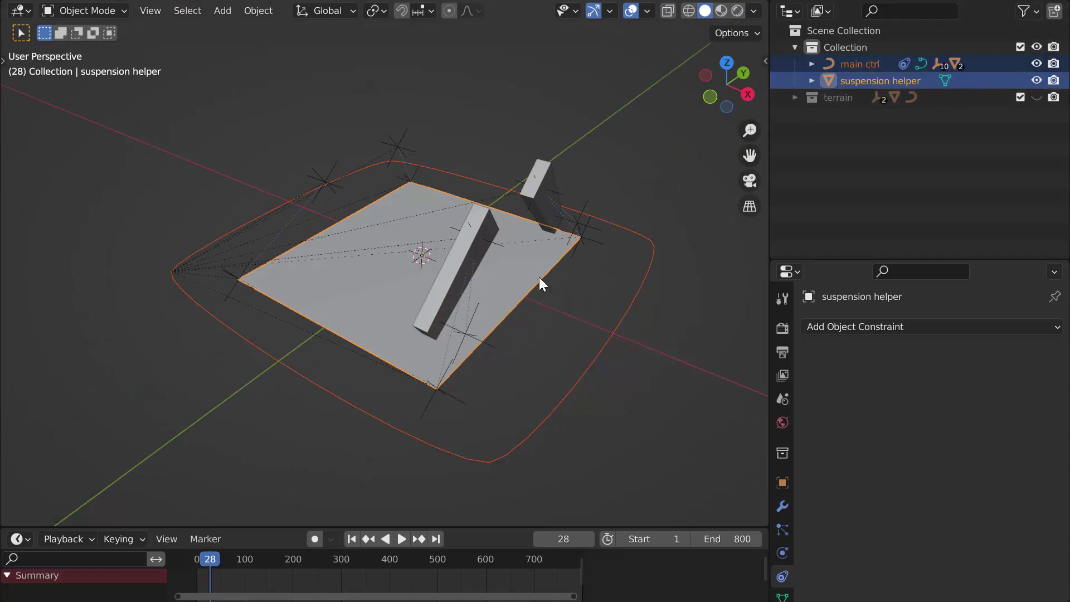
pyautogui.click(534, 271)
pyautogui.moveTo(534, 270); pyautogui.dragTo(621, 360, button='middle')
pyautogui.keyDown('shift'); pyautogui.click(632, 330); pyautogui.keyUp('shift')
pyautogui.hotkey('ctrl', 'p')
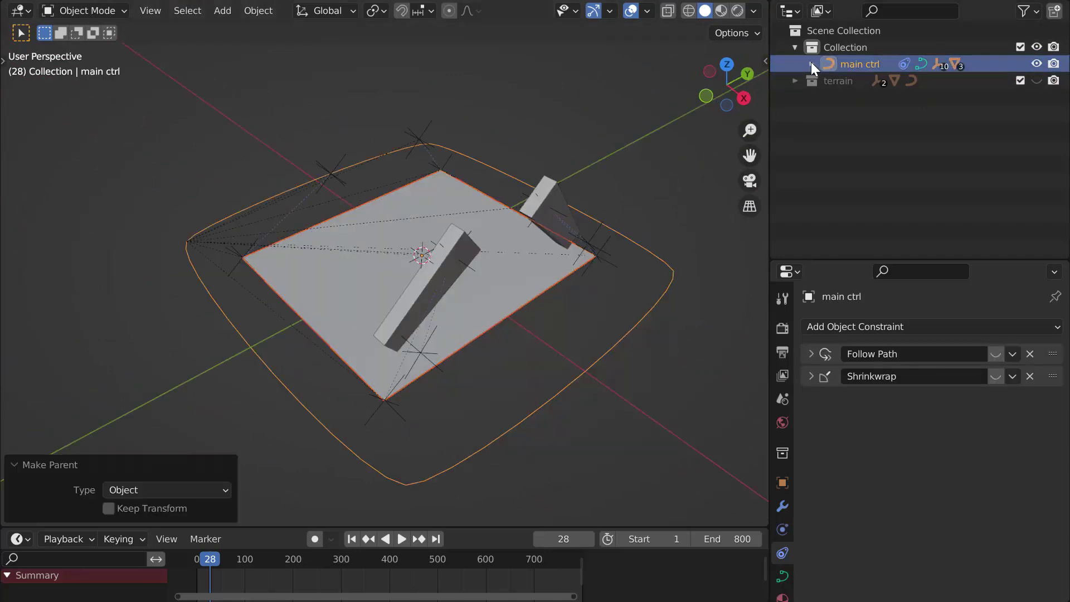
pyautogui.click(811, 63)
# Delete main ctrl's Shrinkwrap constraint, leaving only Follow Path.
pyautogui.scroll(-1, 858, 139)
pyautogui.moveTo(517, 320)
pyautogui.mouseDown(button='middle')
pyautogui.moveTo(341, 366)
pyautogui.moveTo(345, 346)
pyautogui.moveTo(514, 345)
pyautogui.mouseUp(button='middle')
pyautogui.click(513, 344)
pyautogui.click(491, 292)
pyautogui.moveTo(491, 292)
pyautogui.mouseDown(button='middle')
pyautogui.moveTo(539, 335)
pyautogui.moveTo(481, 266)
pyautogui.moveTo(483, 303)
pyautogui.mouseUp(button='middle')
pyautogui.moveTo(624, 240)
pyautogui.mouseDown(button='middle')
pyautogui.moveTo(562, 226)
pyautogui.moveTo(534, 241)
pyautogui.moveTo(527, 273)
pyautogui.mouseUp(button='middle')
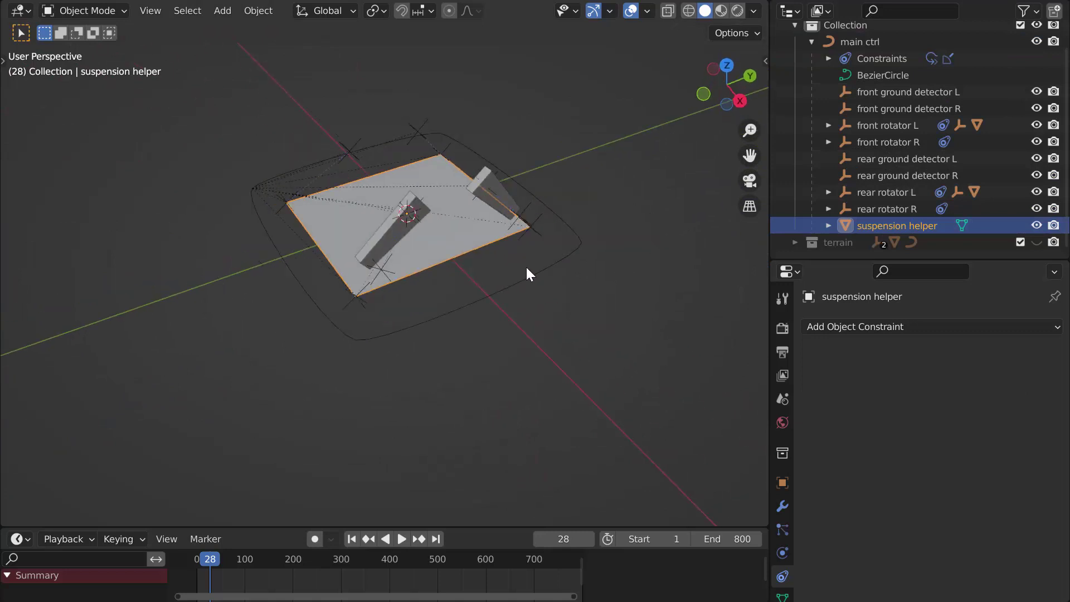
pyautogui.click(527, 278)
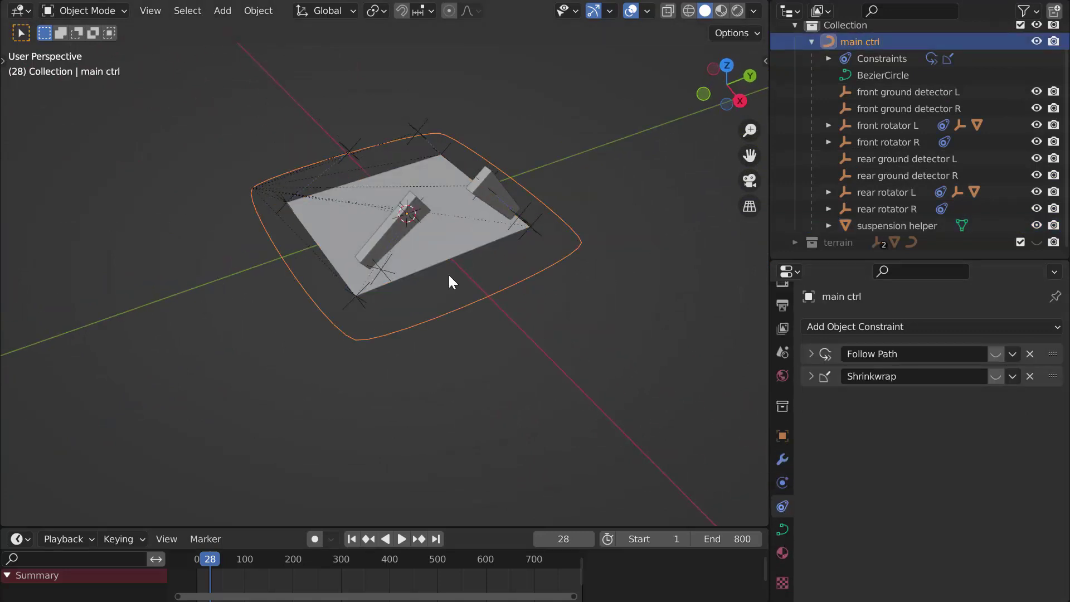
pyautogui.moveTo(450, 275); pyautogui.dragTo(468, 330, button='middle')
pyautogui.click(1030, 376)
# Re-enable the Follow Path constraint on main ctrl and play the animation to test it.
pyautogui.moveTo(401, 334); pyautogui.dragTo(617, 344, button='middle')
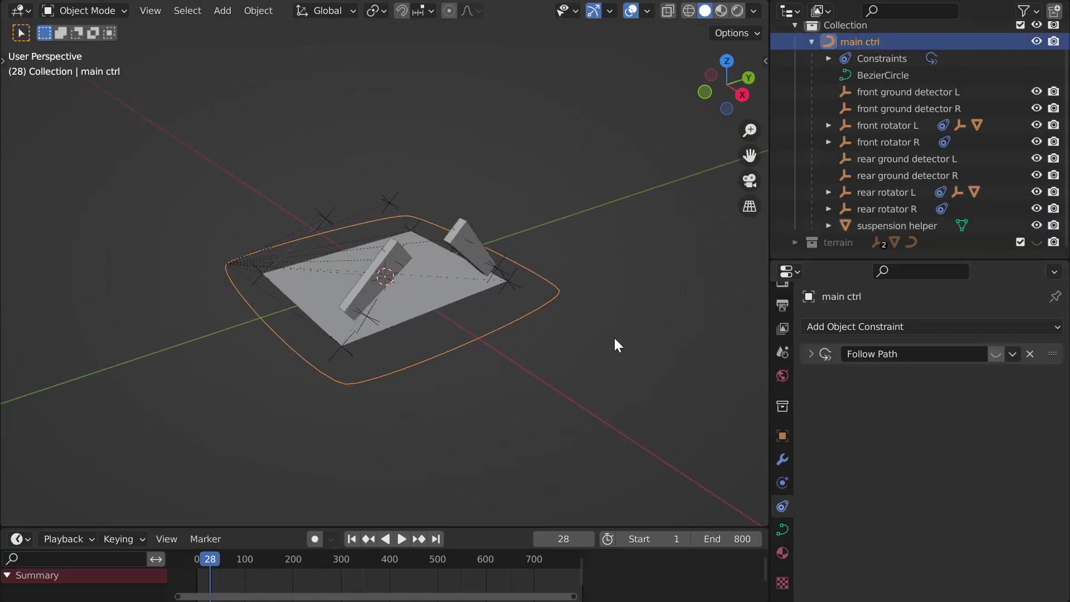
pyautogui.click(811, 42)
pyautogui.click(995, 354)
pyautogui.scroll(-3, 446, 301)
pyautogui.press('space')
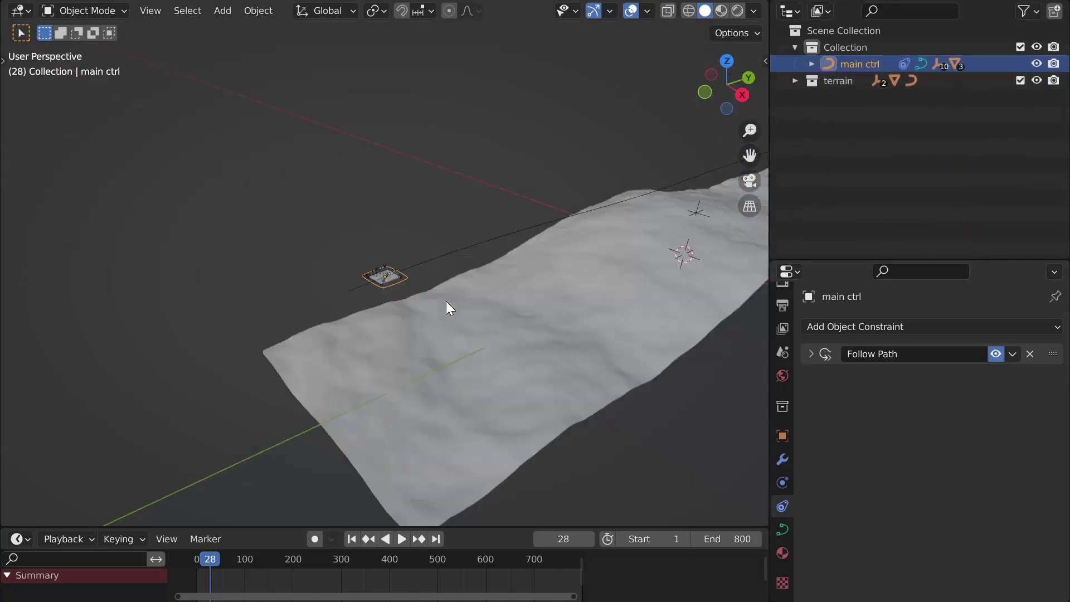
pyautogui.press('Escape')
pyautogui.scroll(8, 355, 353)
# Add a Shrinkwrap constraint to front ground detector L.
pyautogui.click(357, 357)
pyautogui.moveTo(386, 313)
pyautogui.mouseDown(button='middle')
pyautogui.moveTo(255, 334)
pyautogui.moveTo(403, 261)
pyautogui.moveTo(403, 292)
pyautogui.moveTo(381, 202)
pyautogui.moveTo(350, 207)
pyautogui.moveTo(379, 169)
pyautogui.mouseUp(button='middle')
pyautogui.click(856, 324)
pyautogui.scroll(2, 380, 169)
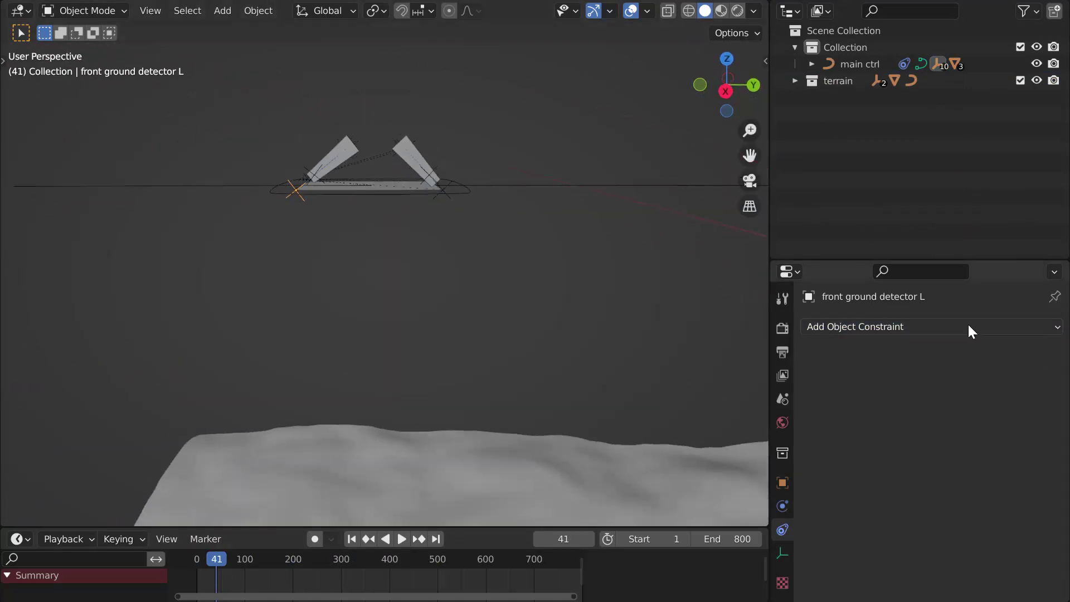
pyautogui.moveTo(424, 212); pyautogui.dragTo(449, 158, button='middle')
pyautogui.click(878, 328)
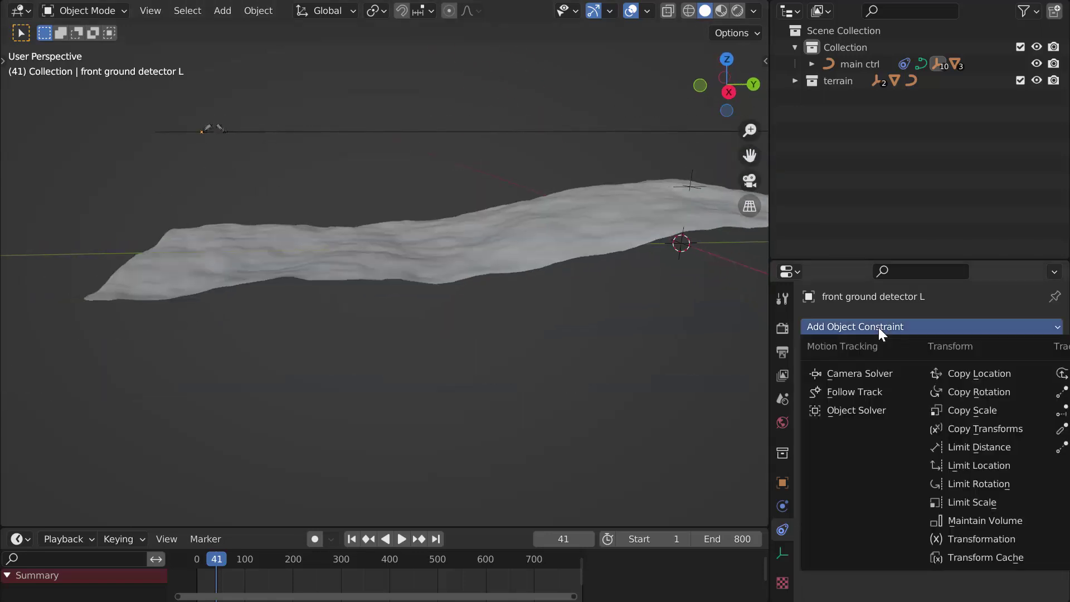
pyautogui.click(1067, 484)
# Set the detector's Shrinkwrap to Project mode with terrain as the target.
pyautogui.click(959, 420)
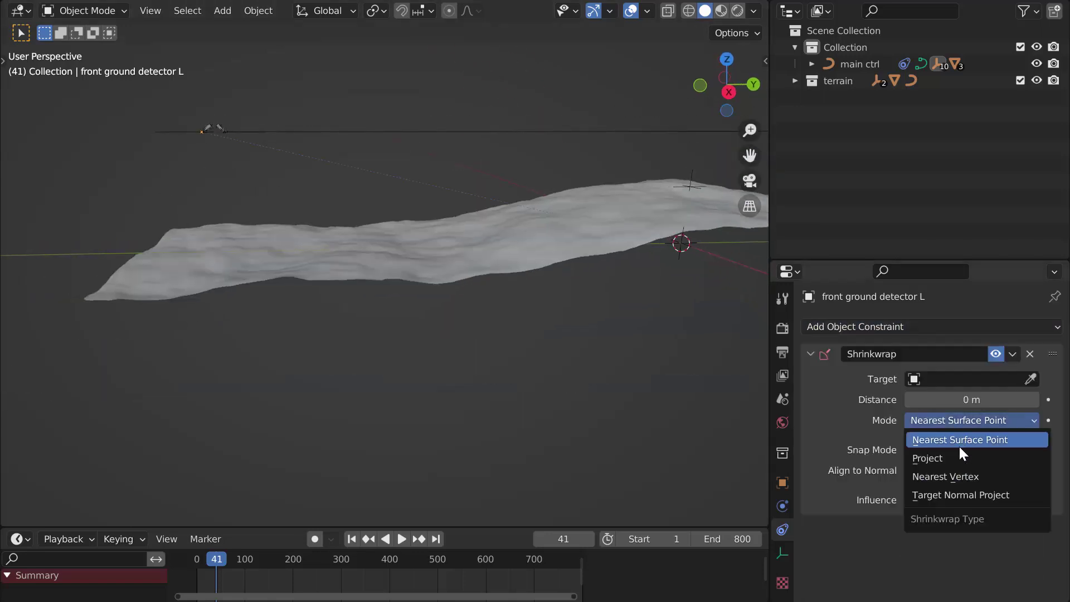
pyautogui.click(959, 456)
pyautogui.moveTo(350, 306); pyautogui.dragTo(206, 148, button='middle')
pyautogui.scroll(-2, 871, 465)
pyautogui.click(958, 415)
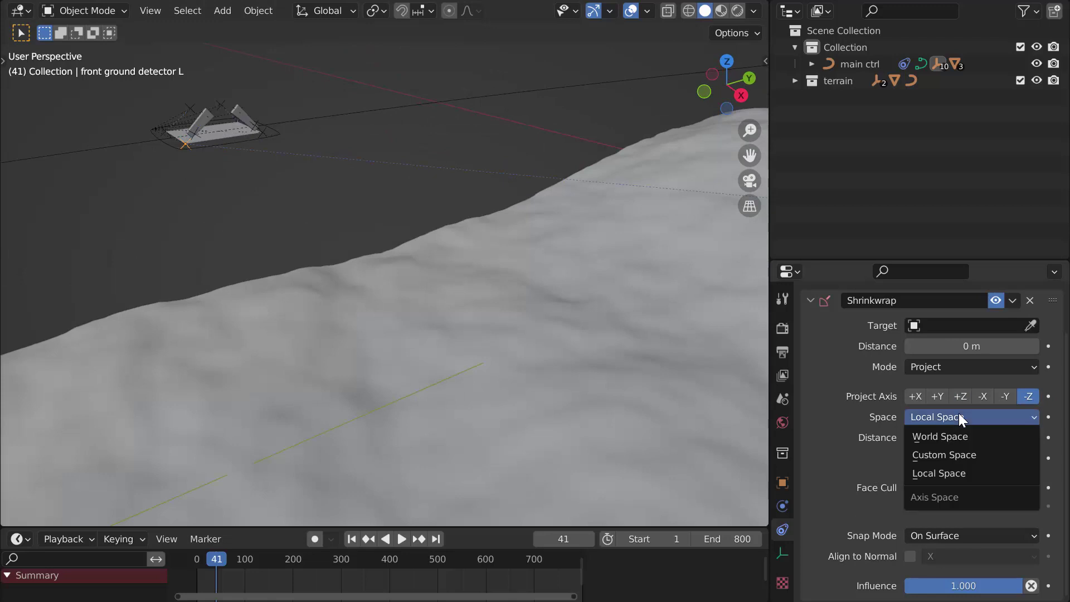
pyautogui.scroll(2, 865, 443)
pyautogui.click(956, 375)
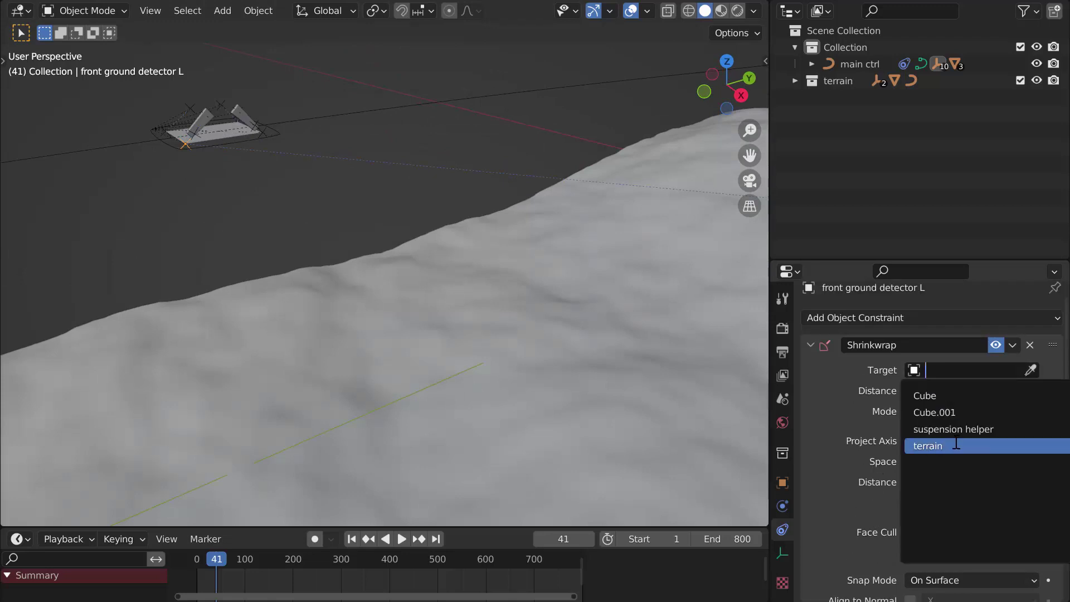
pyautogui.click(942, 445)
pyautogui.moveTo(557, 390); pyautogui.dragTo(480, 349, button='middle')
pyautogui.moveTo(419, 287); pyautogui.dragTo(446, 301, button='middle')
pyautogui.click(783, 482)
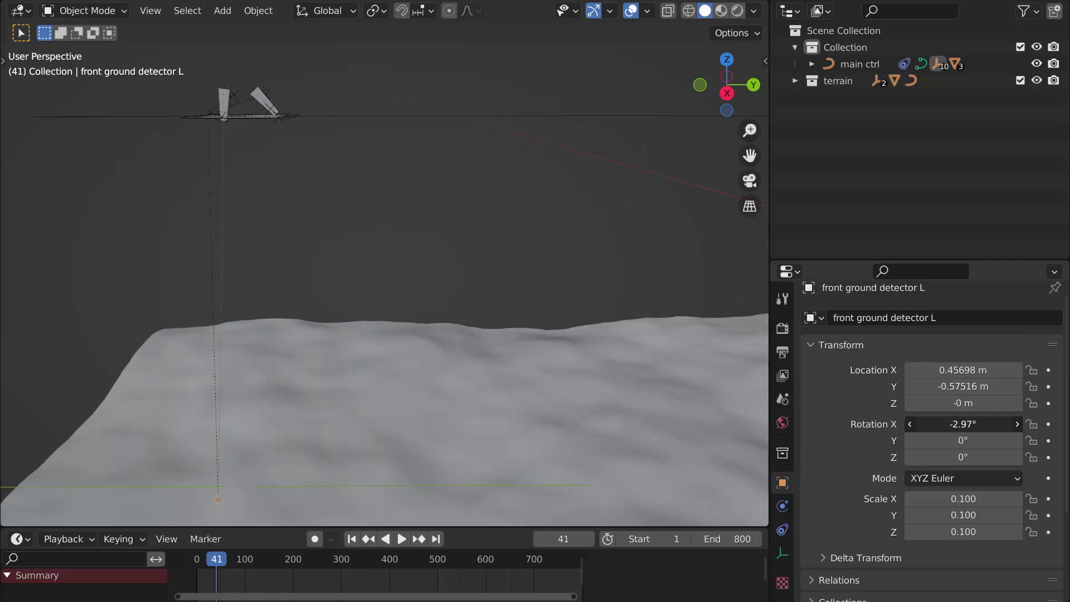
# Select all the ground detectors, with front ground detector L as the active object.
pyautogui.click(812, 64)
pyautogui.click(908, 131)
pyautogui.keyDown('ctrl'); pyautogui.click(919, 181); pyautogui.keyUp('ctrl')
pyautogui.doubleClick(968, 423)
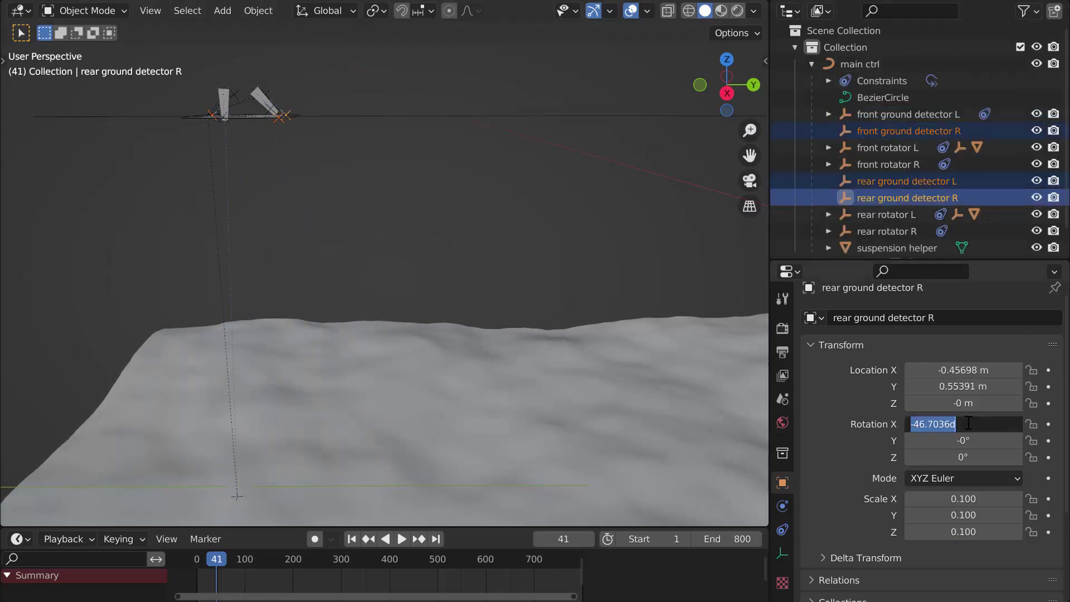
pyautogui.click(782, 529)
pyautogui.moveTo(424, 279); pyautogui.dragTo(339, 215, button='middle')
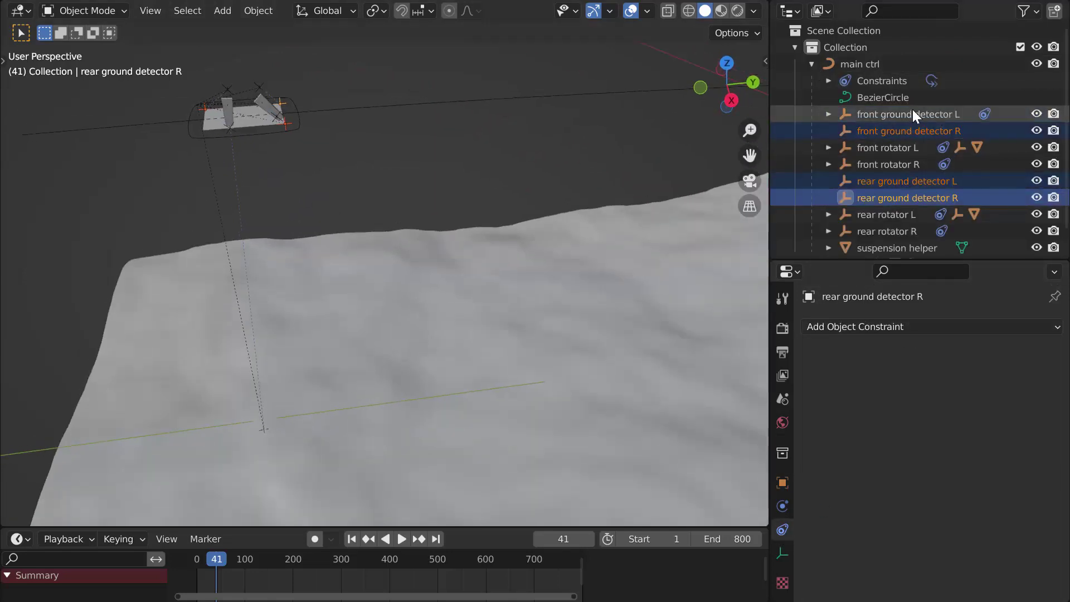
pyautogui.keyDown('ctrl'); pyautogui.click(929, 112); pyautogui.keyUp('ctrl')
pyautogui.keyDown('shift'); pyautogui.moveTo(360, 171); pyautogui.dragTo(388, 149, button='middle'); pyautogui.keyUp('shift')
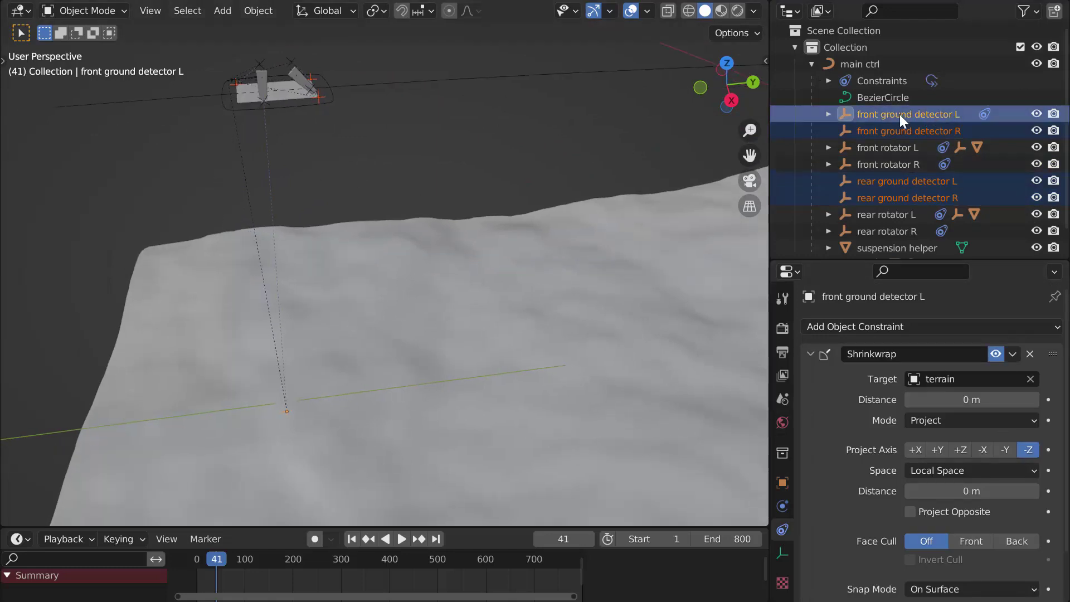
pyautogui.moveTo(334, 111); pyautogui.dragTo(406, 155, button='middle')
pyautogui.click(257, 11)
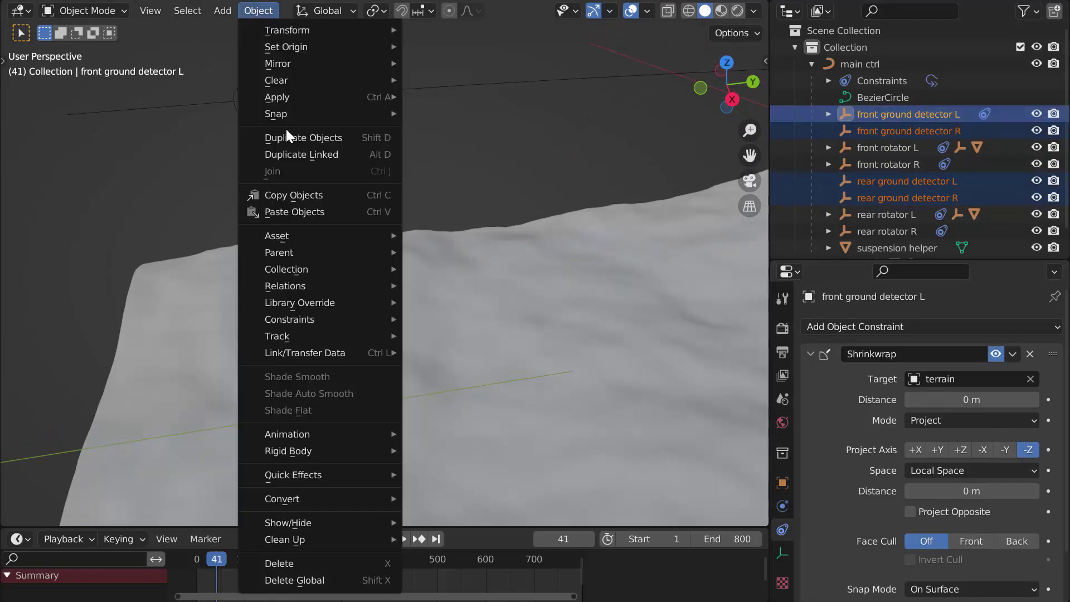
pyautogui.moveTo(289, 319)
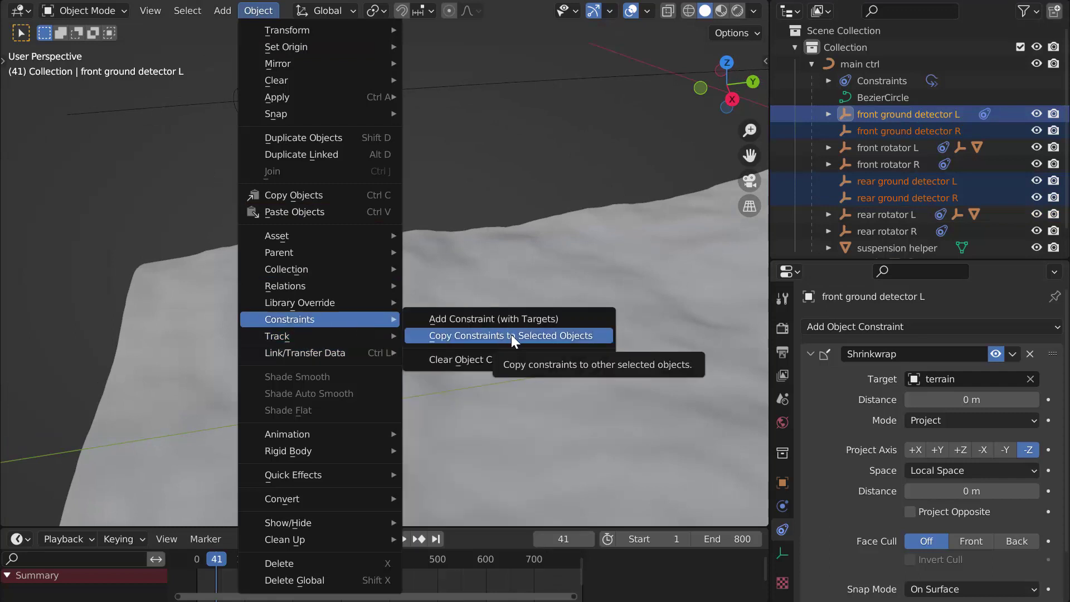
# Copy the Shrinkwrap constraint to the other selected ground detectors and scrub frames to verify.
pyautogui.click(513, 336)
pyautogui.moveTo(586, 339)
pyautogui.mouseDown(button='middle')
pyautogui.moveTo(336, 343)
pyautogui.moveTo(424, 234)
pyautogui.mouseUp(button='middle')
pyautogui.click(939, 114)
pyautogui.moveTo(370, 259)
pyautogui.mouseDown(button='middle')
pyautogui.moveTo(306, 436)
pyautogui.moveTo(350, 290)
pyautogui.mouseUp(button='middle')
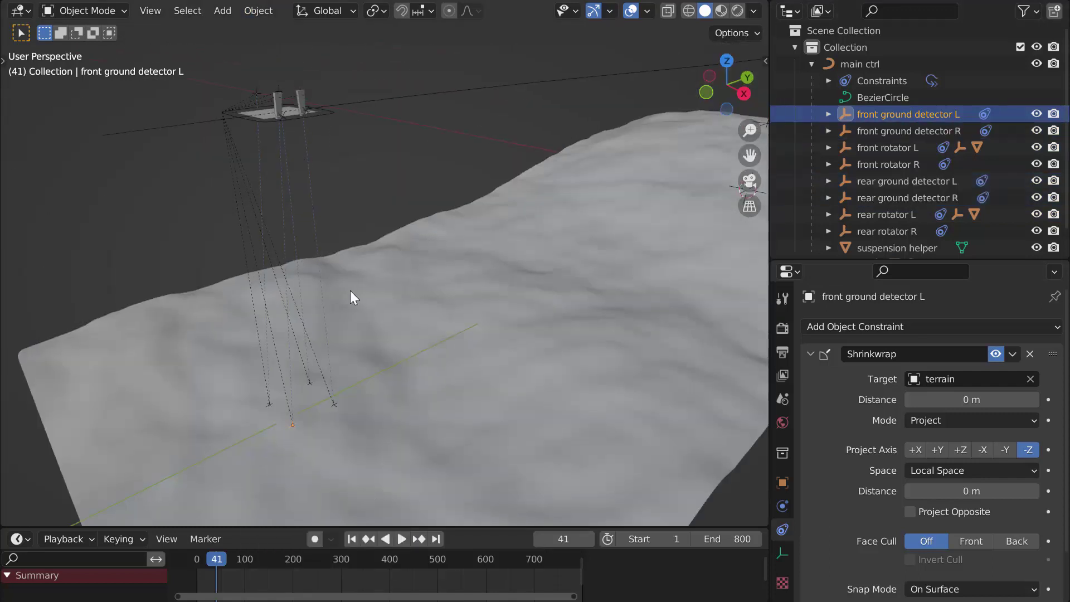
pyautogui.scroll(5, 334, 267)
pyautogui.moveTo(262, 560)
pyautogui.mouseDown()
pyautogui.moveTo(410, 560)
pyautogui.moveTo(320, 560)
pyautogui.mouseUp()
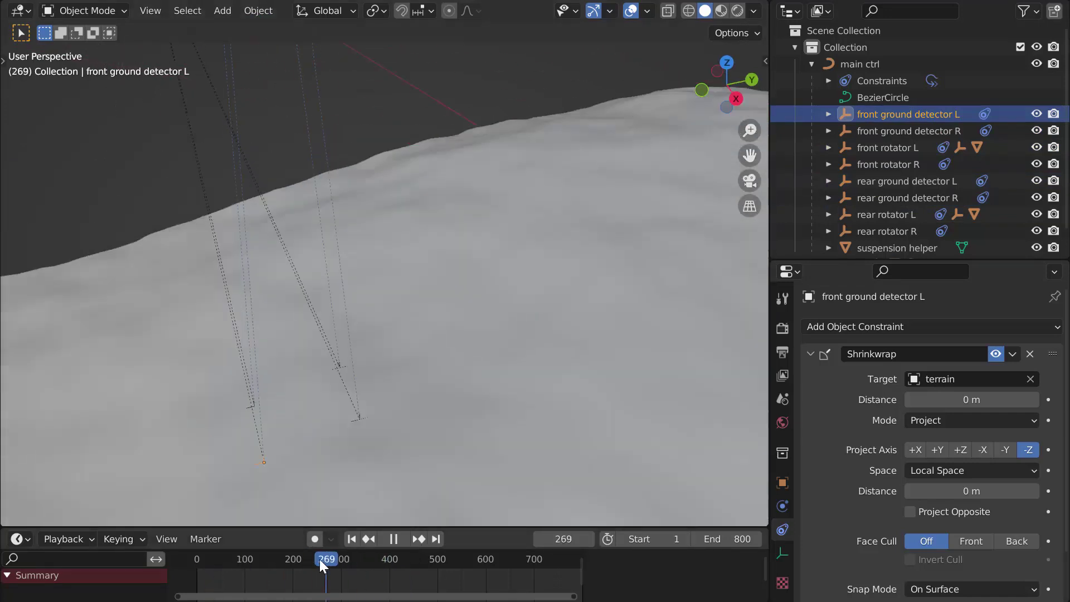
pyautogui.press('Escape')
# Select the suspension helper plane and empty a, then hide empty a in the outliner.
pyautogui.moveTo(333, 396)
pyautogui.mouseDown(button='middle')
pyautogui.moveTo(288, 184)
pyautogui.moveTo(362, 199)
pyautogui.mouseUp(button='middle')
pyautogui.click(288, 184)
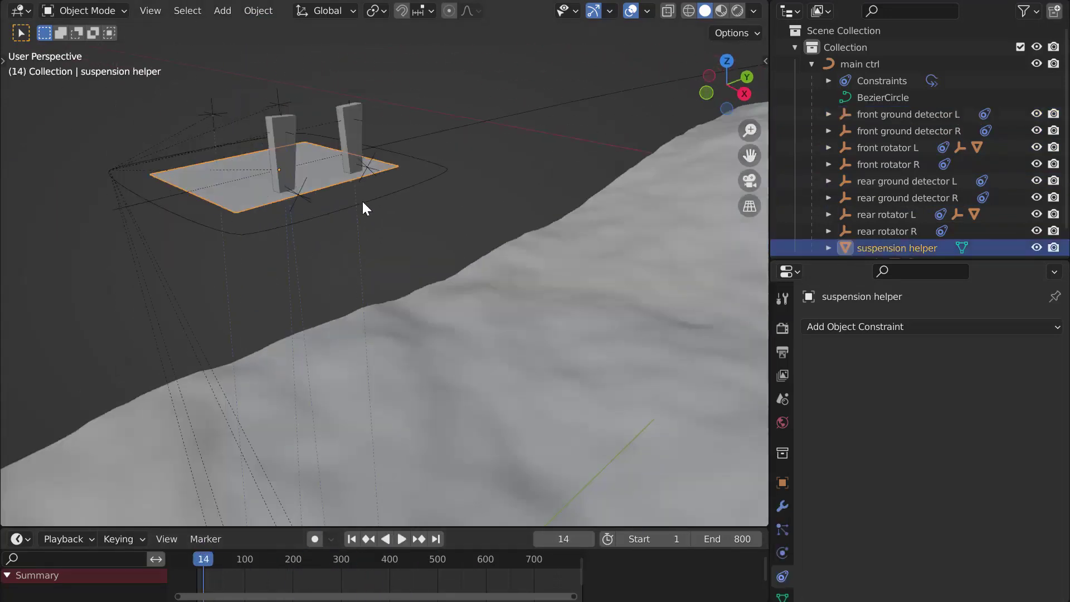
pyautogui.moveTo(488, 202)
pyautogui.mouseDown(button='middle')
pyautogui.moveTo(321, 231)
pyautogui.moveTo(410, 232)
pyautogui.moveTo(324, 103)
pyautogui.moveTo(725, 239)
pyautogui.mouseUp(button='middle')
pyautogui.click(321, 223)
pyautogui.click(324, 103)
pyautogui.scroll(-1, 973, 247)
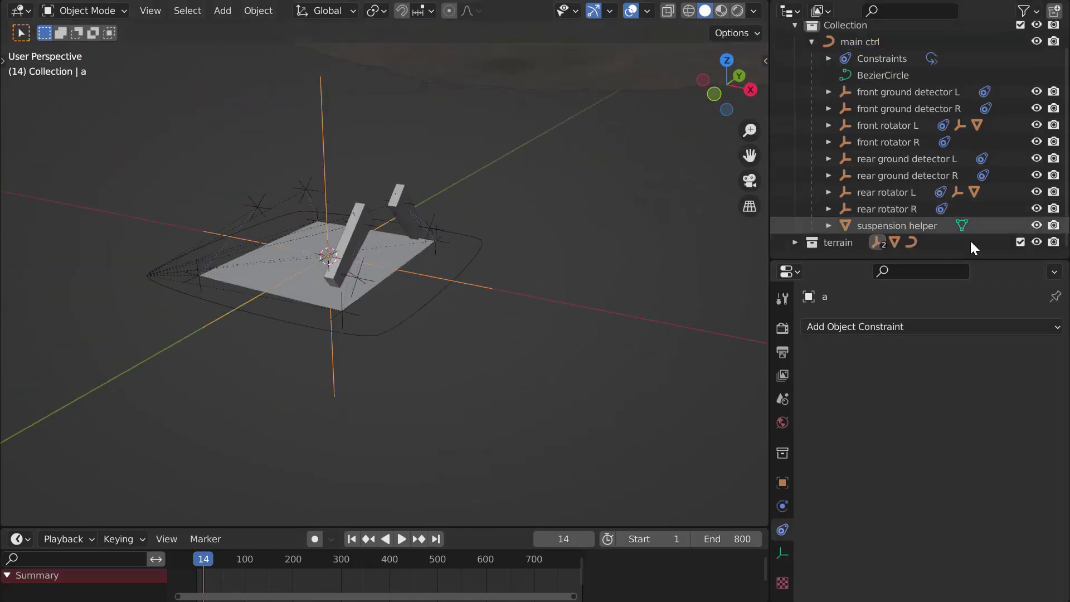
pyautogui.press('KP_Decimal')
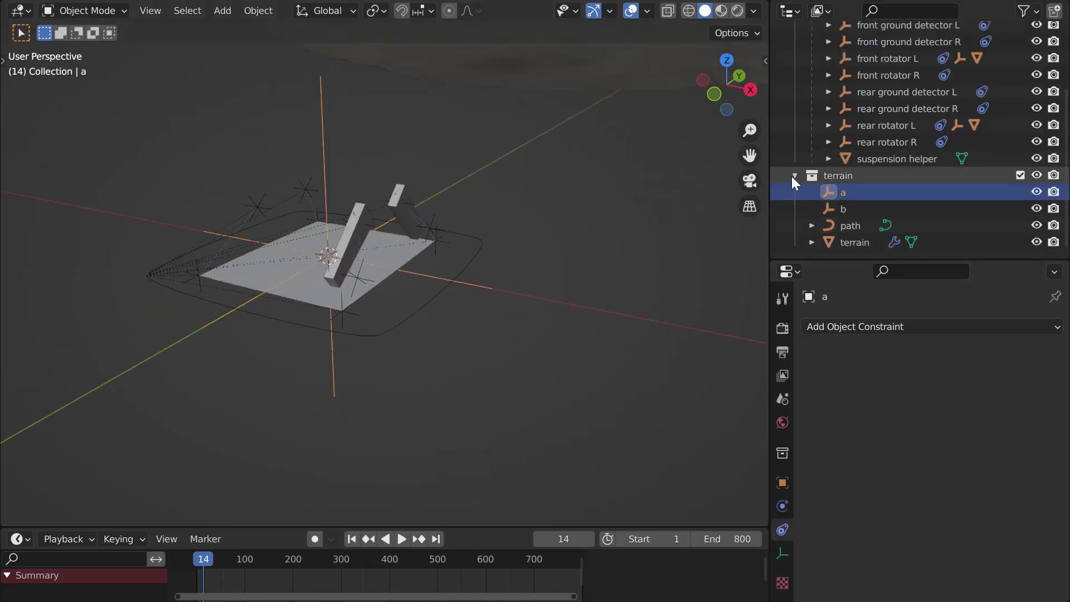
pyautogui.click(1037, 192)
pyautogui.scroll(3, 1035, 175)
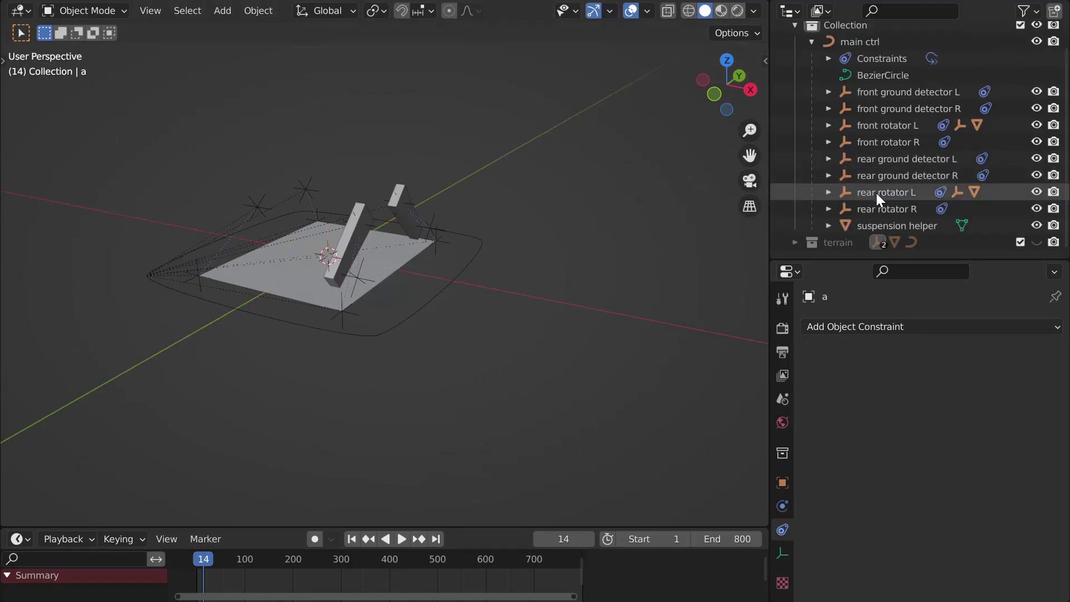
pyautogui.scroll(2, 393, 303)
# Add a Plain Axes empty at the origin and name it body_loc.
pyautogui.moveTo(392, 303); pyautogui.dragTo(468, 296, button='middle')
pyautogui.scroll(1, 872, 67)
pyautogui.click(873, 67)
pyautogui.hotkey('shift', 'a')
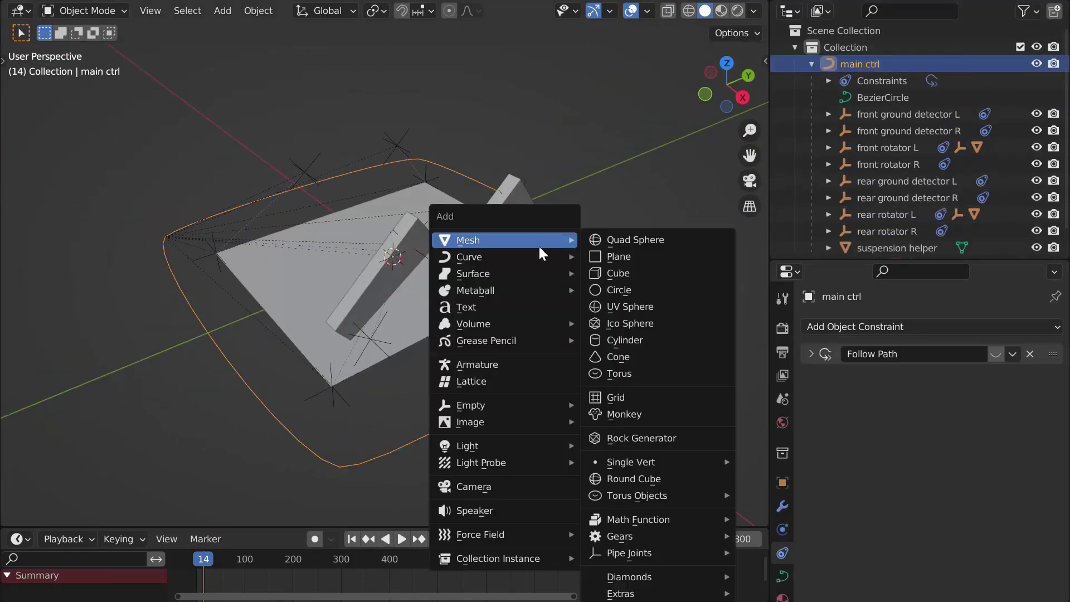
pyautogui.click(627, 405)
pyautogui.click(782, 482)
pyautogui.click(853, 327)
pyautogui.write('body_loc')
pyautogui.press('Return')
# Scale body_loc to 0.2 on all axes and raise it along Z.
pyautogui.press('s')
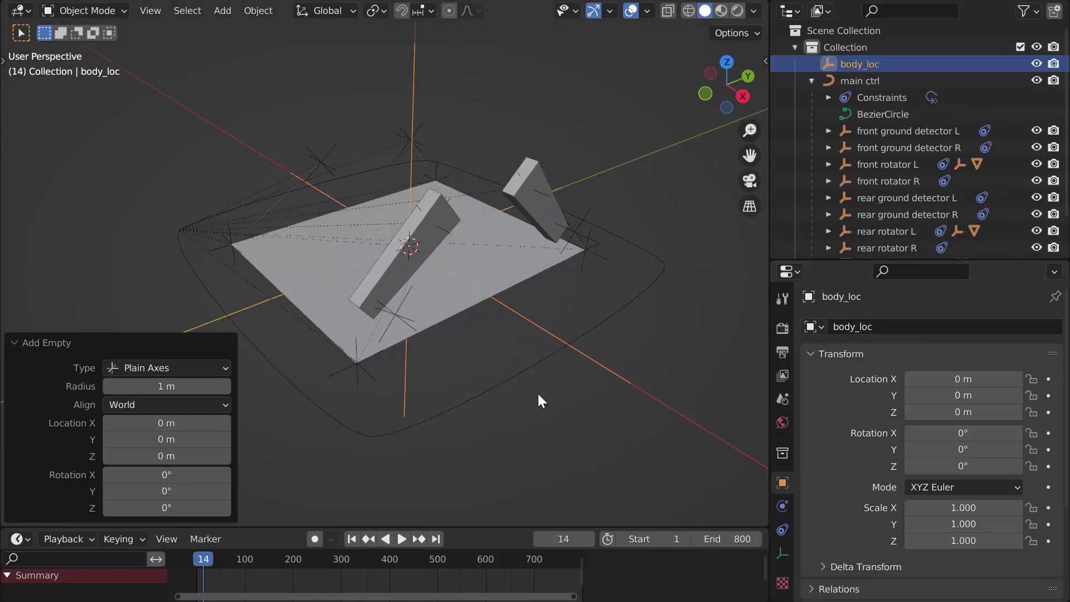
pyautogui.click(537, 392)
pyautogui.moveTo(963, 508); pyautogui.dragTo(963, 540)
pyautogui.write('0.2')
pyautogui.press('Return')
pyautogui.moveTo(558, 278)
pyautogui.mouseDown(button='middle')
pyautogui.moveTo(540, 223)
pyautogui.moveTo(406, 222)
pyautogui.moveTo(387, 186)
pyautogui.moveTo(384, 211)
pyautogui.moveTo(422, 223)
pyautogui.moveTo(368, 225)
pyautogui.mouseUp(button='middle')
pyautogui.press('g')
pyautogui.press('z')
pyautogui.click(523, 232)
# Parent the four rotator empties to body_loc.
pyautogui.click(368, 225)
pyautogui.keyDown('shift'); pyautogui.click(486, 254); pyautogui.keyUp('shift')
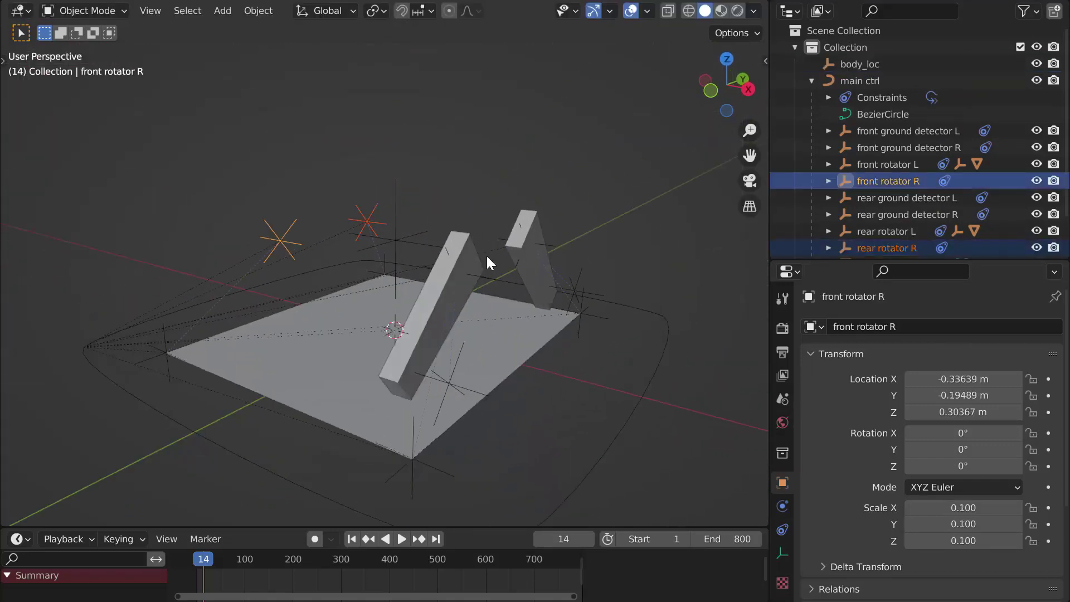
pyautogui.keyDown('shift'); pyautogui.click(533, 252); pyautogui.keyUp('shift')
pyautogui.keyDown('shift'); pyautogui.click(394, 220); pyautogui.keyUp('shift')
pyautogui.hotkey('ctrl', 'p')
pyautogui.click(401, 216)
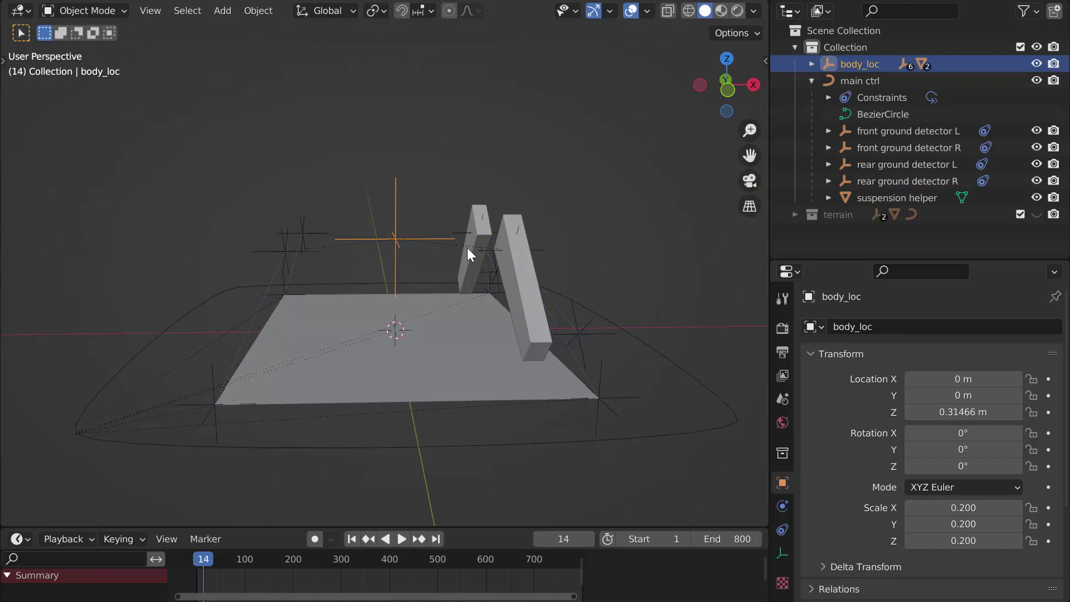
# Test-tilt body_loc, then give it a Child Of constraint targeting suspension helper.
pyautogui.press('r')
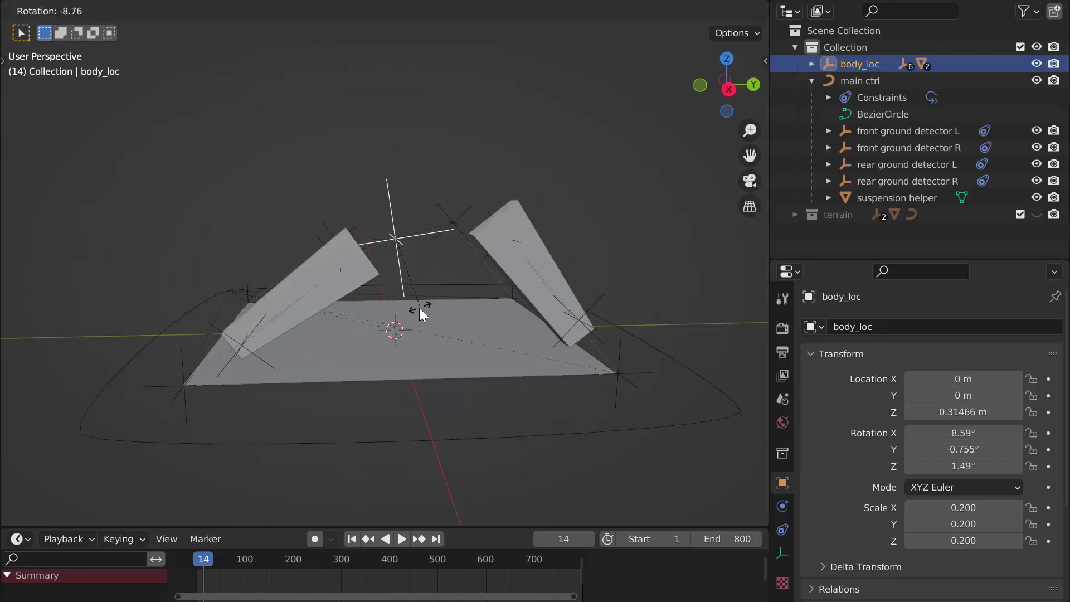
pyautogui.rightClick(419, 308)
pyautogui.moveTo(419, 308); pyautogui.dragTo(490, 330, button='middle')
pyautogui.click(782, 529)
pyautogui.click(931, 327)
pyautogui.click(1035, 382)
pyautogui.click(528, 405)
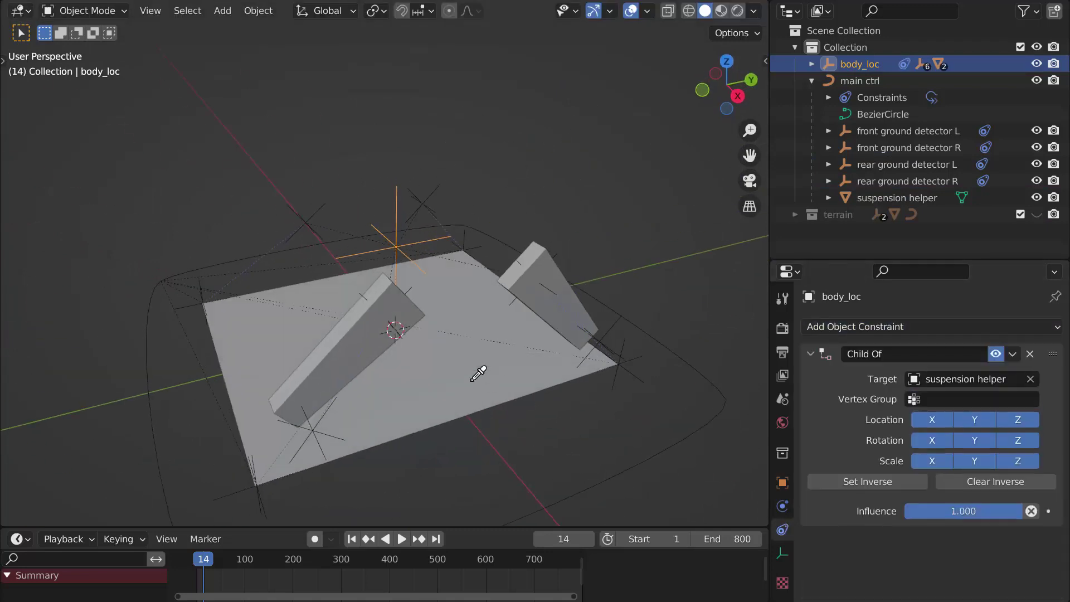
pyautogui.moveTo(444, 367); pyautogui.dragTo(427, 377, button='middle')
pyautogui.click(427, 376)
# Try a Shrinkwrap on suspension helper targeting terrain, in Project mode with opposite-direction projection.
pyautogui.click(930, 327)
pyautogui.click(1061, 483)
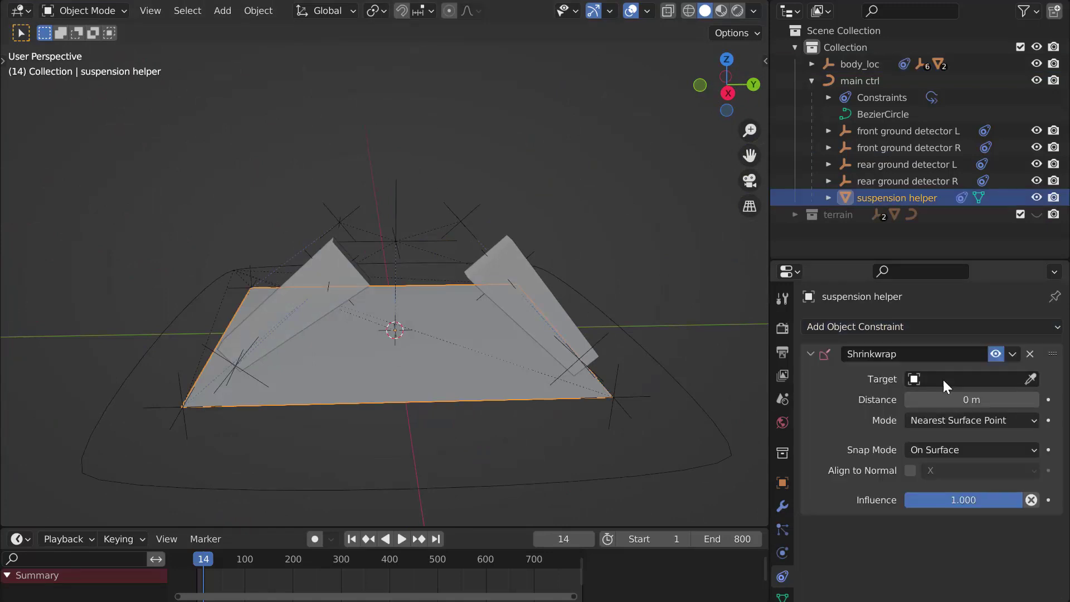
pyautogui.click(970, 379)
pyautogui.click(948, 401)
pyautogui.scroll(-3, 430, 322)
pyautogui.moveTo(383, 216); pyautogui.dragTo(424, 234, button='middle')
pyautogui.click(902, 420)
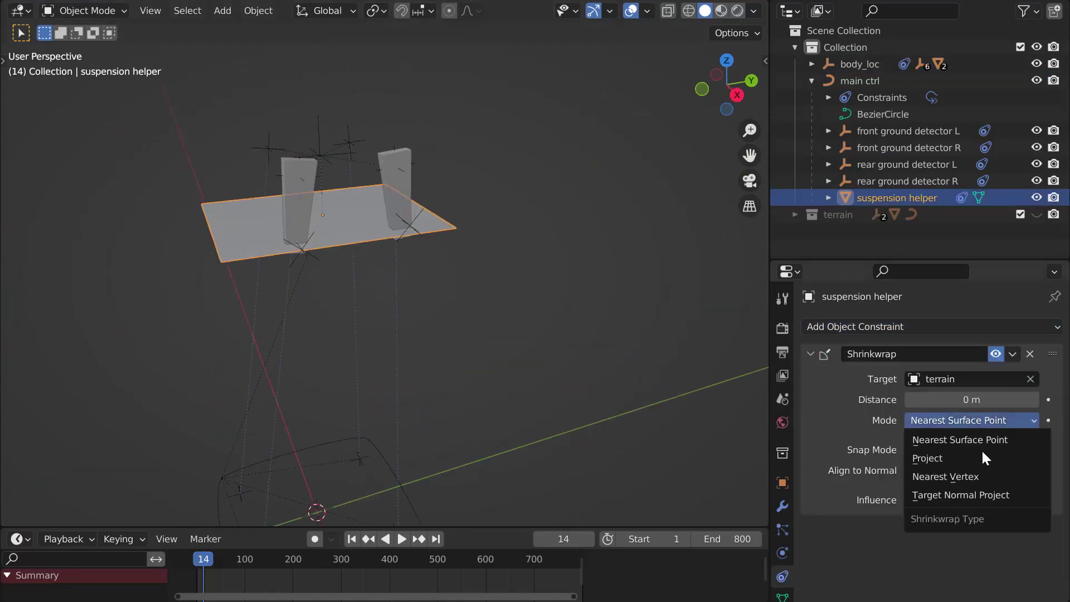
pyautogui.click(979, 455)
pyautogui.scroll(-3, 394, 291)
pyautogui.moveTo(394, 291)
pyautogui.mouseDown(button='middle')
pyautogui.moveTo(588, 414)
pyautogui.moveTo(407, 399)
pyautogui.mouseUp(button='middle')
pyautogui.click(910, 512)
# Undo the helper's Shrinkwrap constraint and bring up the helper's list of modifiers to add.
pyautogui.hotkey('ctrl', 'z')
pyautogui.hotkey('ctrl', 'z')
pyautogui.hotkey('ctrl', 'z')
pyautogui.scroll(-3, 781, 493)
pyautogui.click(783, 435)
pyautogui.click(864, 326)
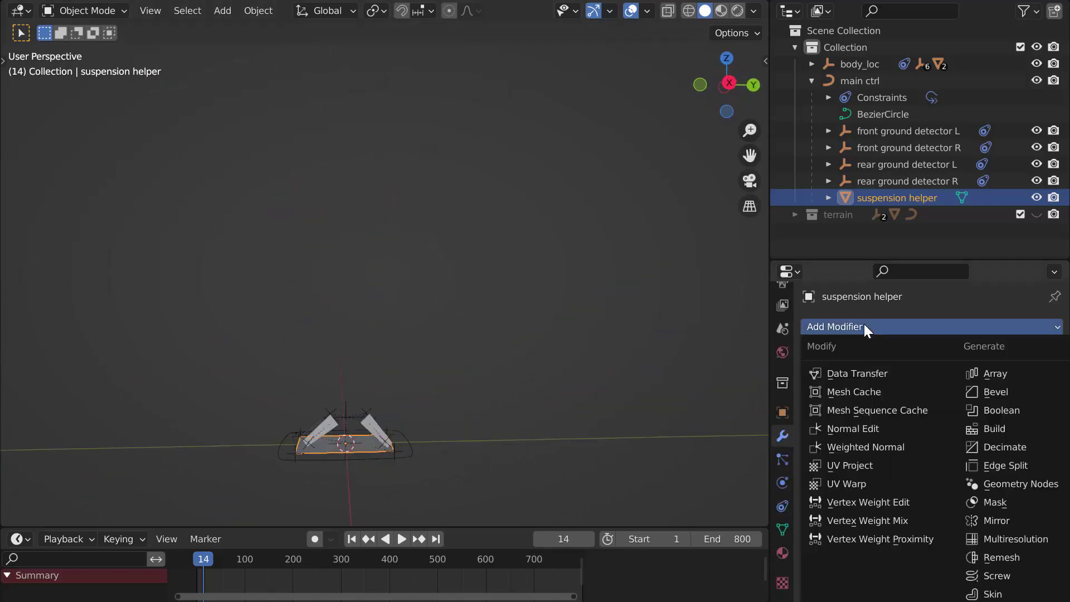
# Add a Shrinkwrap modifier to the helper targeting terrain, using Project wrap along Z.
pyautogui.click(972, 427)
pyautogui.click(972, 459)
pyautogui.click(957, 508)
pyautogui.moveTo(424, 334); pyautogui.dragTo(552, 401, button='middle')
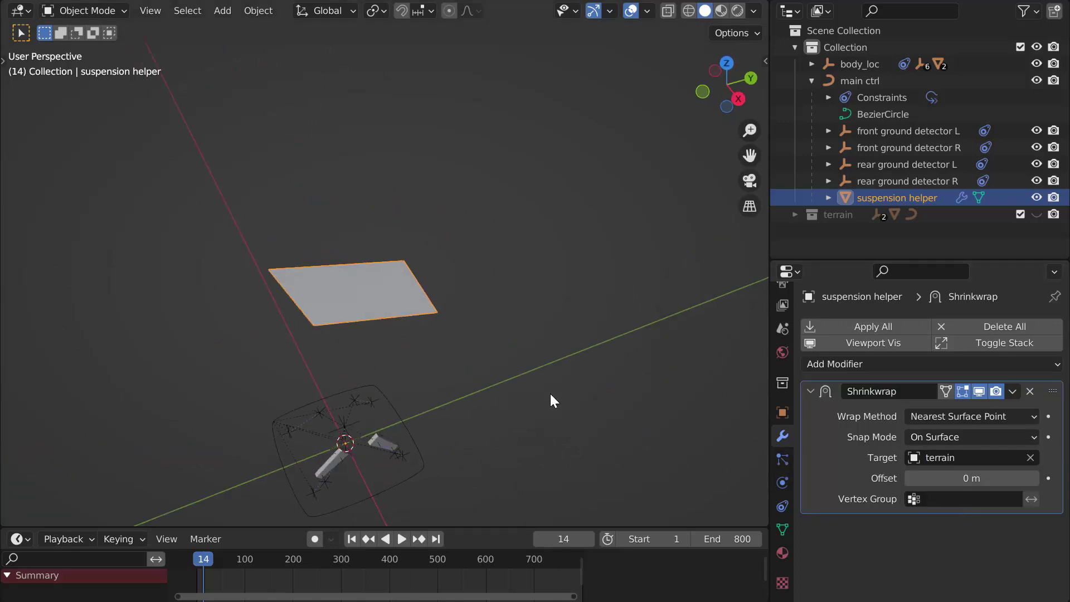
pyautogui.click(972, 416)
pyautogui.click(947, 432)
pyautogui.click(1003, 500)
pyautogui.moveTo(640, 346)
pyautogui.mouseDown(button='middle')
pyautogui.moveTo(589, 276)
pyautogui.moveTo(577, 309)
pyautogui.moveTo(457, 303)
pyautogui.mouseUp(button='middle')
pyautogui.moveTo(376, 407); pyautogui.dragTo(344, 411, button='middle')
# Test body_loc's Child Of influence, then select main ctrl.
pyautogui.click(345, 418)
pyautogui.click(781, 529)
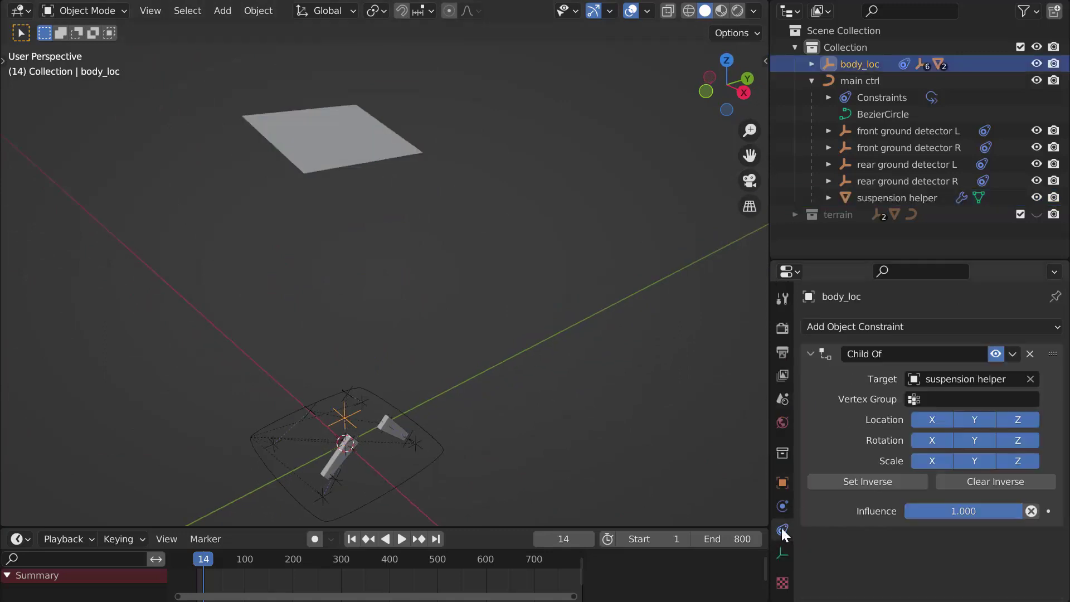
pyautogui.moveTo(943, 524); pyautogui.dragTo(925, 524)
pyautogui.moveTo(390, 356)
pyautogui.mouseDown(button='middle')
pyautogui.moveTo(403, 343)
pyautogui.moveTo(465, 334)
pyautogui.mouseUp(button='middle')
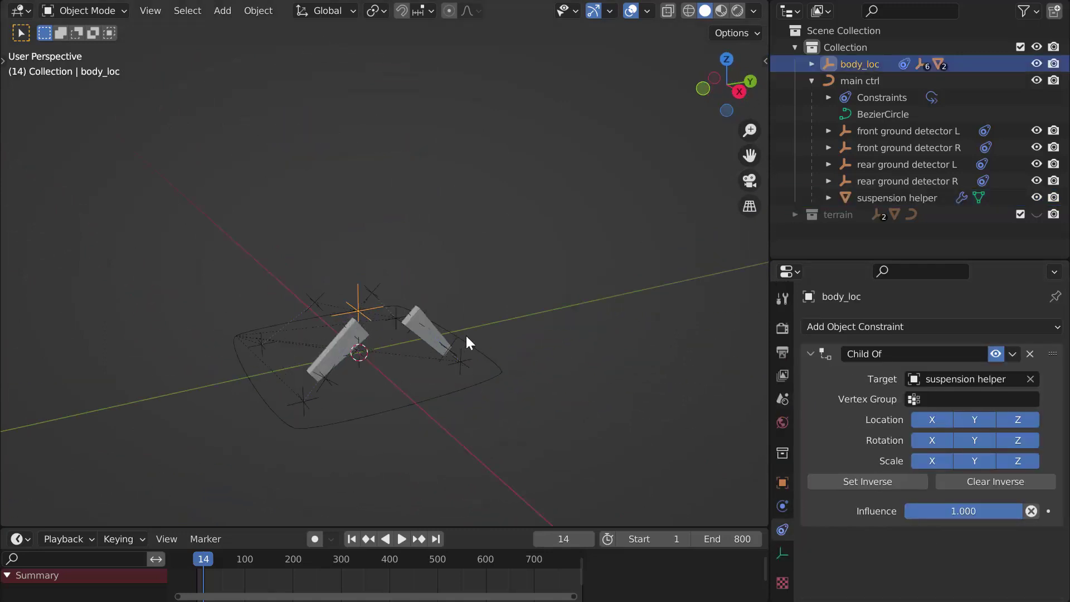
pyautogui.click(438, 363)
pyautogui.moveTo(501, 279); pyautogui.dragTo(424, 223, button='middle')
# Unhide the terrain and review the helper's Shrinkwrap modifier projection.
pyautogui.click(1037, 214)
pyautogui.click(390, 183)
pyautogui.click(782, 506)
pyautogui.click(910, 473)
pyautogui.moveTo(433, 364)
pyautogui.mouseDown(button='middle')
pyautogui.moveTo(360, 215)
pyautogui.moveTo(343, 115)
pyautogui.mouseUp(button='middle')
# Review body_loc's constraint settings from a front view of the rig.
pyautogui.click(859, 64)
pyautogui.click(782, 529)
pyautogui.moveTo(423, 312)
pyautogui.mouseDown(button='middle')
pyautogui.moveTo(265, 101)
pyautogui.moveTo(387, 210)
pyautogui.moveTo(363, 234)
pyautogui.moveTo(408, 170)
pyautogui.moveTo(274, 157)
pyautogui.moveTo(879, 375)
pyautogui.mouseUp(button='middle')
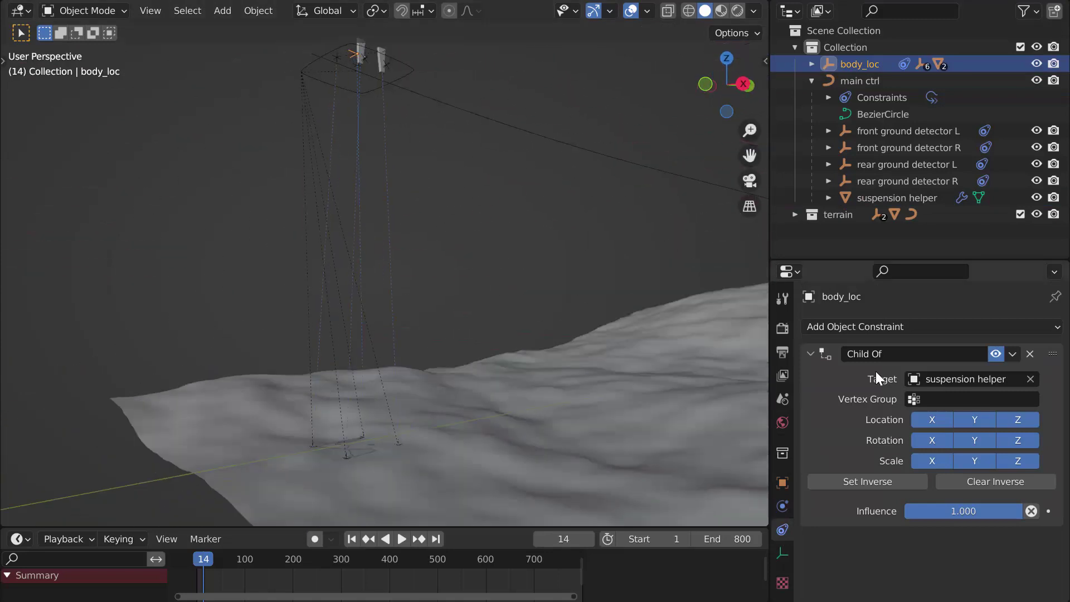
pyautogui.click(782, 506)
pyautogui.click(782, 530)
# Add a Shrinkwrap constraint to the helper with terrain as its target.
pyautogui.click(370, 446)
pyautogui.click(930, 326)
pyautogui.click(1048, 485)
pyautogui.click(975, 379)
pyautogui.click(928, 455)
# Inspect the helper from a low view over the terrain, checking its modifier settings.
pyautogui.moveTo(483, 392)
pyautogui.mouseDown(button='middle')
pyautogui.moveTo(314, 436)
pyautogui.moveTo(465, 9)
pyautogui.moveTo(427, 370)
pyautogui.mouseUp(button='middle')
pyautogui.press('n')
pyautogui.press('n')
pyautogui.scroll(3, 434, 300)
pyautogui.moveTo(433, 299)
pyautogui.mouseDown(button='middle')
pyautogui.moveTo(266, 284)
pyautogui.moveTo(601, 280)
pyautogui.moveTo(422, 284)
pyautogui.moveTo(358, 270)
pyautogui.moveTo(413, 351)
pyautogui.moveTo(764, 435)
pyautogui.mouseUp(button='middle')
pyautogui.click(782, 506)
pyautogui.moveTo(585, 268)
pyautogui.mouseDown(button='middle')
pyautogui.moveTo(430, 182)
pyautogui.moveTo(445, 234)
pyautogui.mouseUp(button='middle')
pyautogui.scroll(-2, 851, 455)
pyautogui.scroll(2, 851, 453)
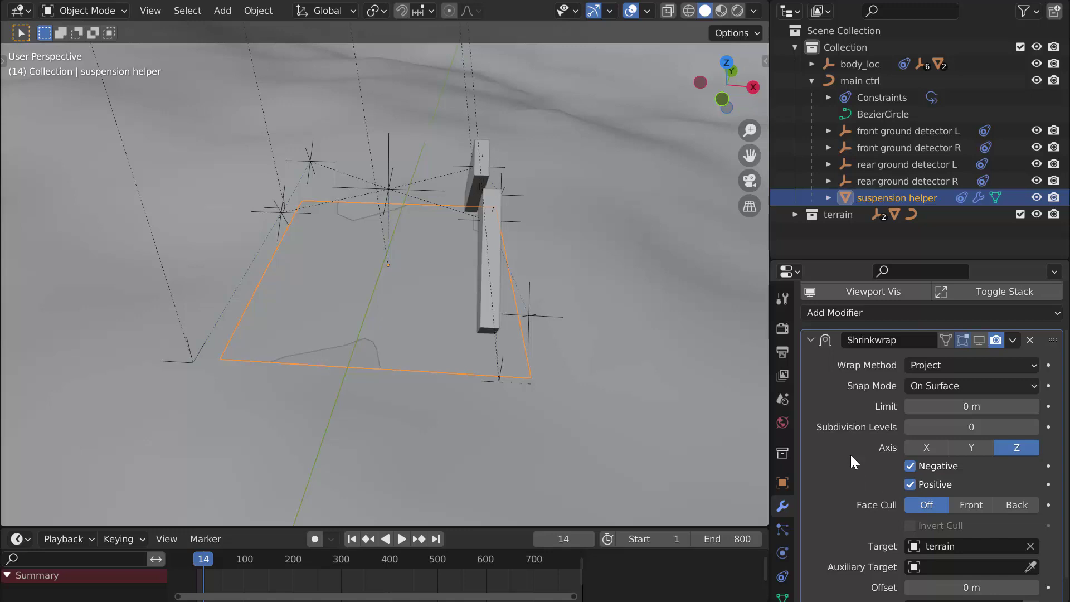
# Set the Shrinkwrap constraint to Project mode with Project Opposite enabled.
pyautogui.click(954, 418)
pyautogui.click(782, 577)
pyautogui.click(972, 419)
pyautogui.click(948, 454)
pyautogui.click(910, 511)
# Toggle the Shrinkwrap modifier's viewport display off and on to compare the result.
pyautogui.moveTo(546, 351); pyautogui.dragTo(569, 300, button='middle')
pyautogui.click(782, 506)
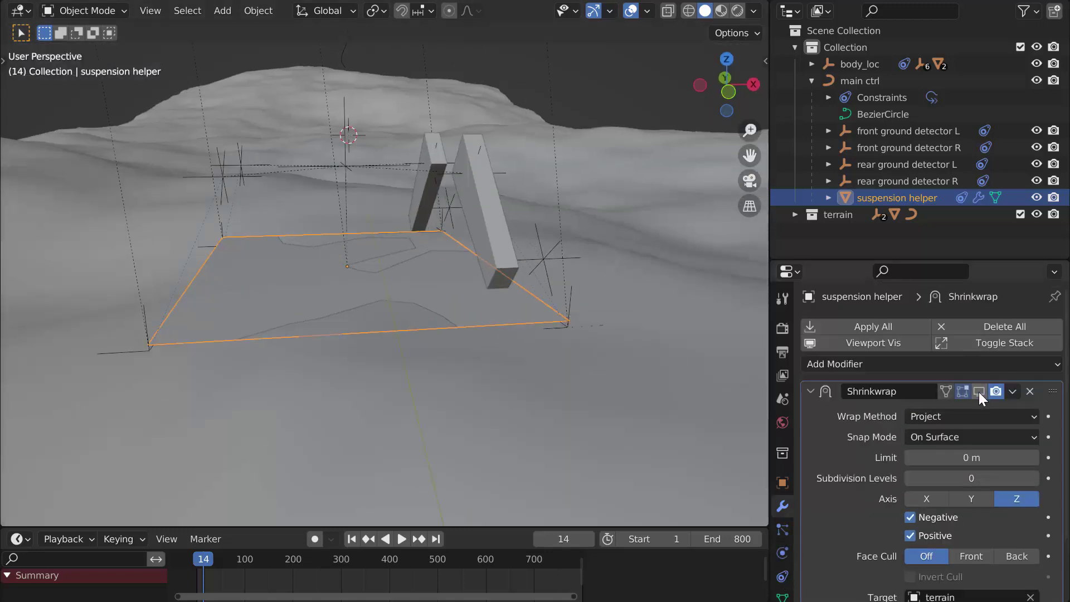
pyautogui.scroll(-3, 883, 473)
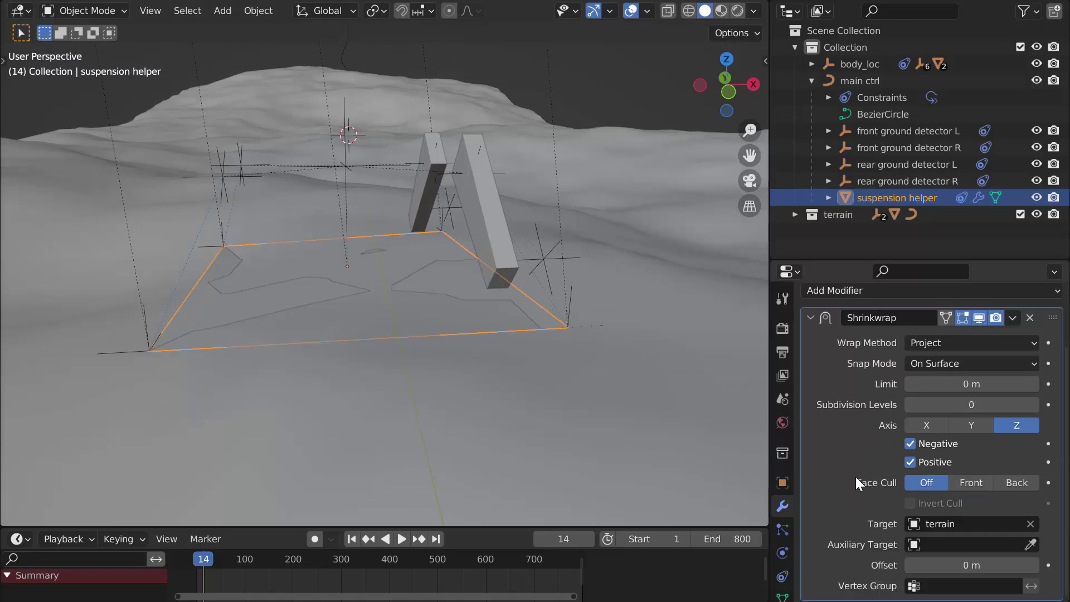
pyautogui.click(979, 317)
pyautogui.click(979, 317)
pyautogui.moveTo(491, 268)
pyautogui.mouseDown(button='middle')
pyautogui.moveTo(556, 273)
pyautogui.moveTo(406, 264)
pyautogui.moveTo(435, 275)
pyautogui.moveTo(607, 263)
pyautogui.moveTo(697, 312)
pyautogui.mouseUp(button='middle')
# Delete the helper's Shrinkwrap modifier and constraint, and hide the terrain.
pyautogui.click(1030, 317)
pyautogui.click(783, 577)
pyautogui.click(1031, 356)
pyautogui.click(1036, 214)
pyautogui.scroll(-5, 484, 435)
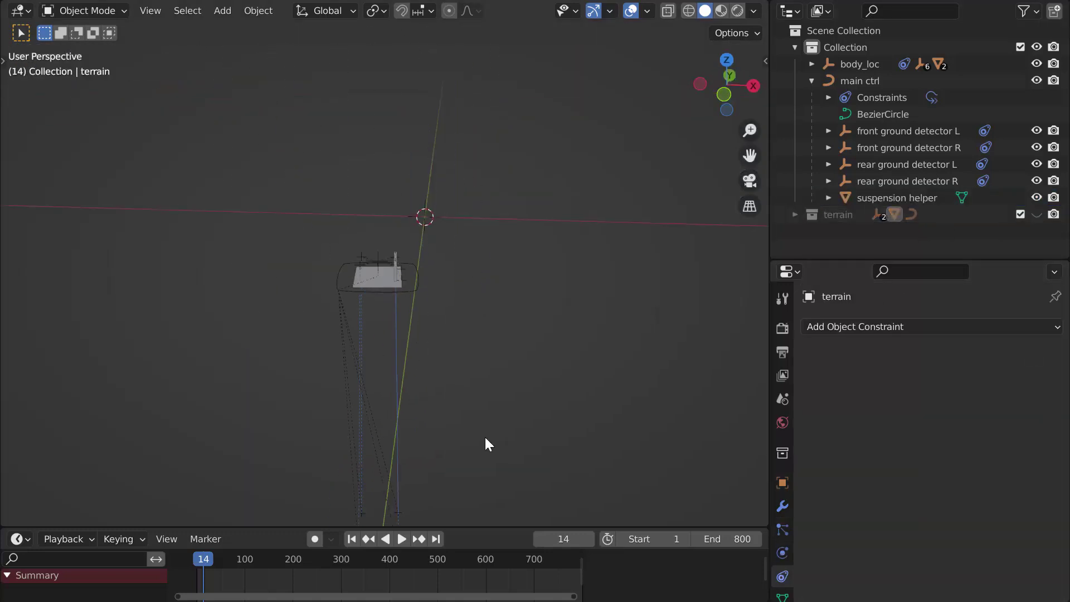
# Frame the view on main ctrl and select the suspension helper plane.
pyautogui.click(484, 435)
pyautogui.press('KP_Decimal')
pyautogui.click(480, 301)
pyautogui.moveTo(452, 335)
pyautogui.mouseDown(button='middle')
pyautogui.moveTo(396, 336)
pyautogui.moveTo(367, 303)
pyautogui.moveTo(383, 365)
pyautogui.moveTo(433, 306)
pyautogui.mouseUp(button='middle')
# Snap the first helper corner onto front ground detector L via the 3D cursor.
pyautogui.click(383, 366)
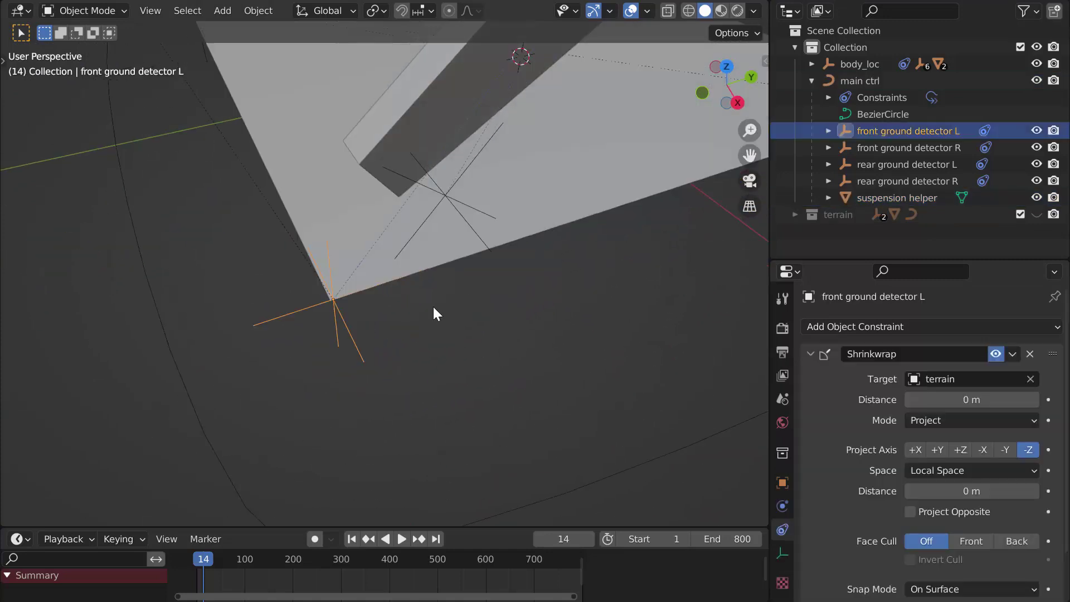
pyautogui.click(389, 262)
pyautogui.press('Tab')
pyautogui.press('a')
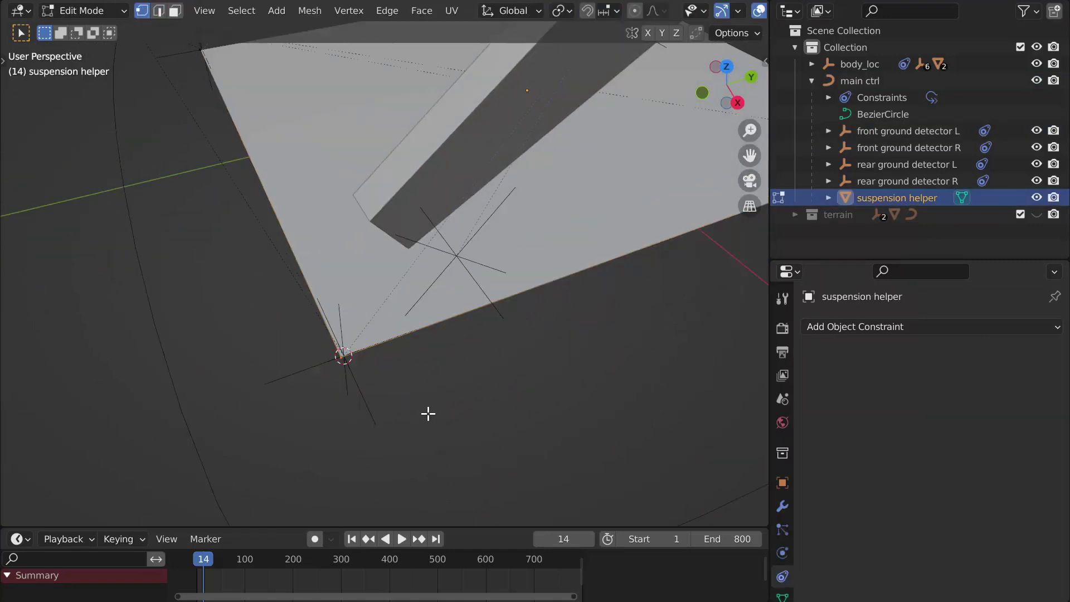
pyautogui.hotkey('shift', 's')
pyautogui.press('Tab')
# Snap the next helper corner onto front ground detector R.
pyautogui.moveTo(337, 360)
pyautogui.mouseDown(button='middle')
pyautogui.moveTo(366, 351)
pyautogui.moveTo(262, 350)
pyautogui.mouseUp(button='middle')
pyautogui.click(262, 350)
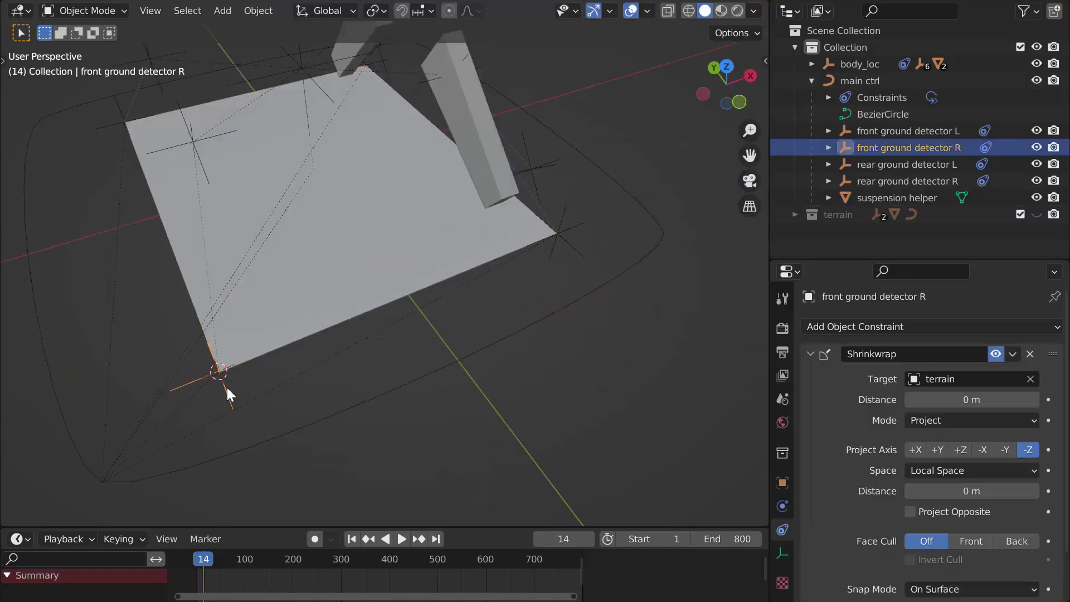
pyautogui.click(226, 387)
pyautogui.scroll(3, 226, 387)
pyautogui.press('Tab')
pyautogui.hotkey('shift', 's')
pyautogui.press('Tab')
# Snap a helper corner onto rear ground detector R.
pyautogui.moveTo(306, 399); pyautogui.dragTo(239, 342, button='middle')
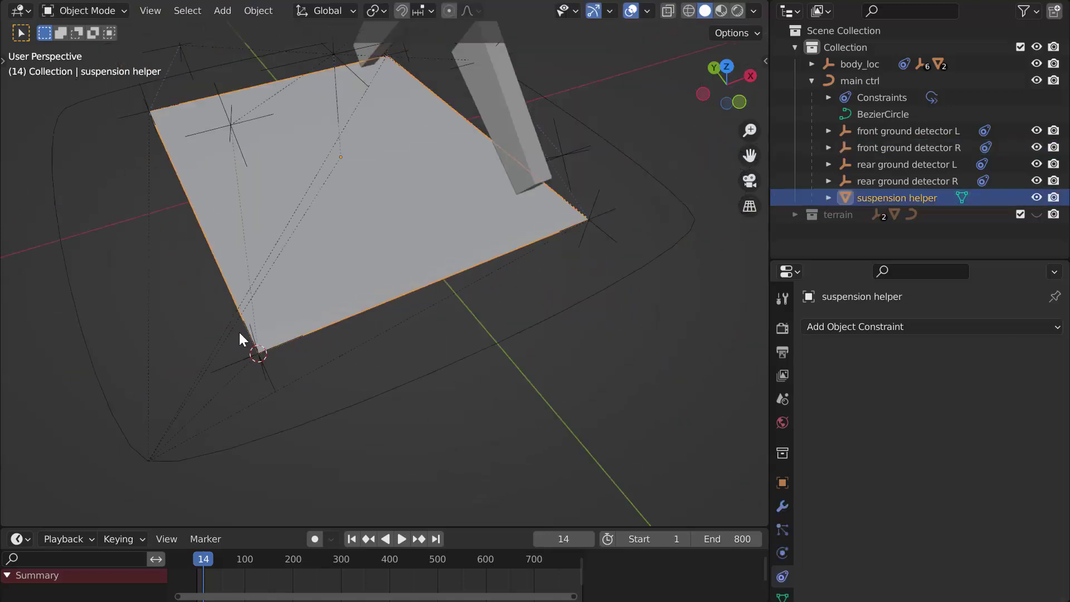
pyautogui.click(364, 320)
pyautogui.click(412, 319)
pyautogui.press('Tab')
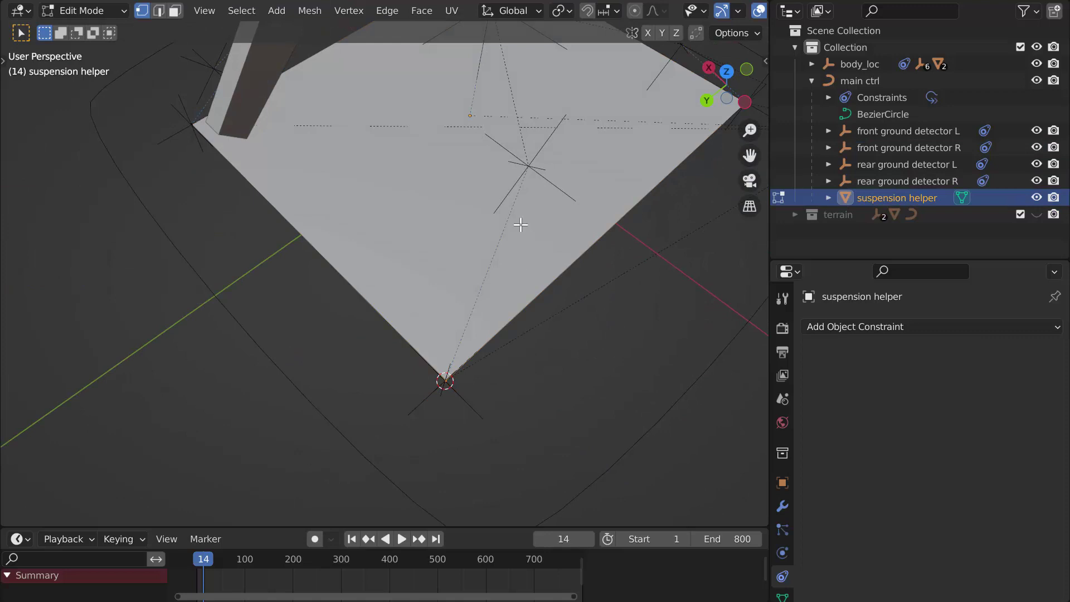
pyautogui.hotkey('shift', 's')
pyautogui.moveTo(418, 358); pyautogui.dragTo(471, 429, button='middle')
pyautogui.press('Tab')
# Snap the remaining helper corner, aligning it with rear ground detector L.
pyautogui.click(467, 330)
pyautogui.click(366, 349)
pyautogui.press('Tab')
pyautogui.hotkey('shift', 's')
pyautogui.moveTo(366, 349)
pyautogui.mouseDown(button='middle')
pyautogui.moveTo(375, 308)
pyautogui.moveTo(310, 383)
pyautogui.mouseUp(button='middle')
pyautogui.press('Tab')
pyautogui.click(355, 372)
pyautogui.press('Tab')
pyautogui.press('Tab')
# Test-move front ground detector L and cancel.
pyautogui.moveTo(445, 402)
pyautogui.mouseDown(button='middle')
pyautogui.moveTo(389, 323)
pyautogui.moveTo(422, 331)
pyautogui.moveTo(452, 257)
pyautogui.moveTo(473, 278)
pyautogui.moveTo(438, 283)
pyautogui.moveTo(353, 339)
pyautogui.mouseUp(button='middle')
pyautogui.moveTo(329, 296); pyautogui.dragTo(313, 397, button='middle')
pyautogui.click(314, 397)
pyautogui.press('g')
pyautogui.press('Escape')
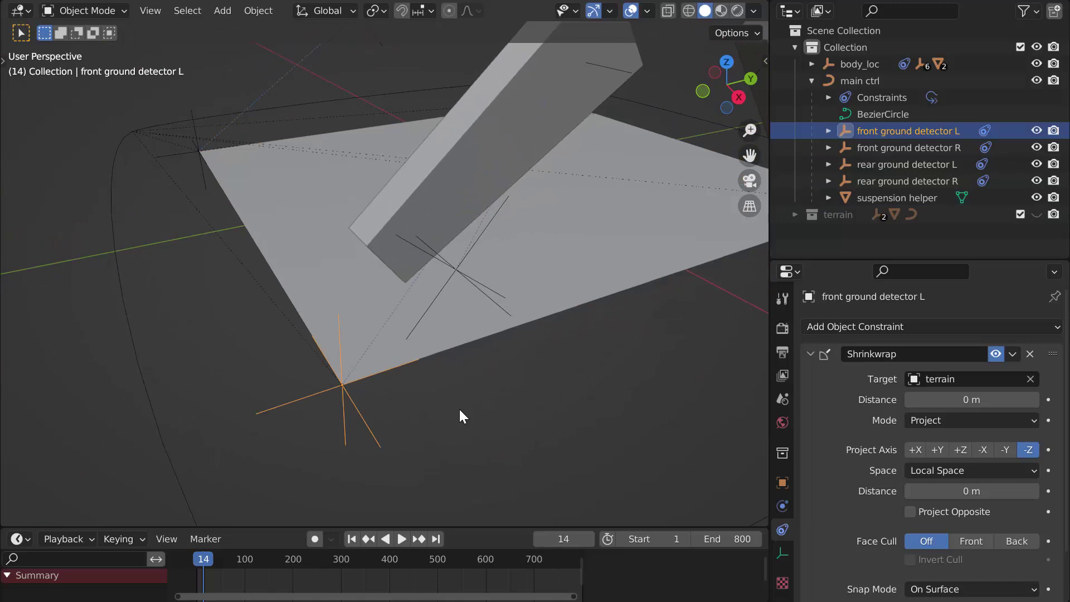
# Hook the helper's front-left corner vertex to front ground detector L with Ctrl+H.
pyautogui.click(483, 282)
pyautogui.moveTo(483, 282); pyautogui.dragTo(362, 192, button='middle')
pyautogui.press('Tab')
pyautogui.keyDown('ctrl'); pyautogui.click(354, 392); pyautogui.keyUp('ctrl')
pyautogui.hotkey('ctrl', 'h')
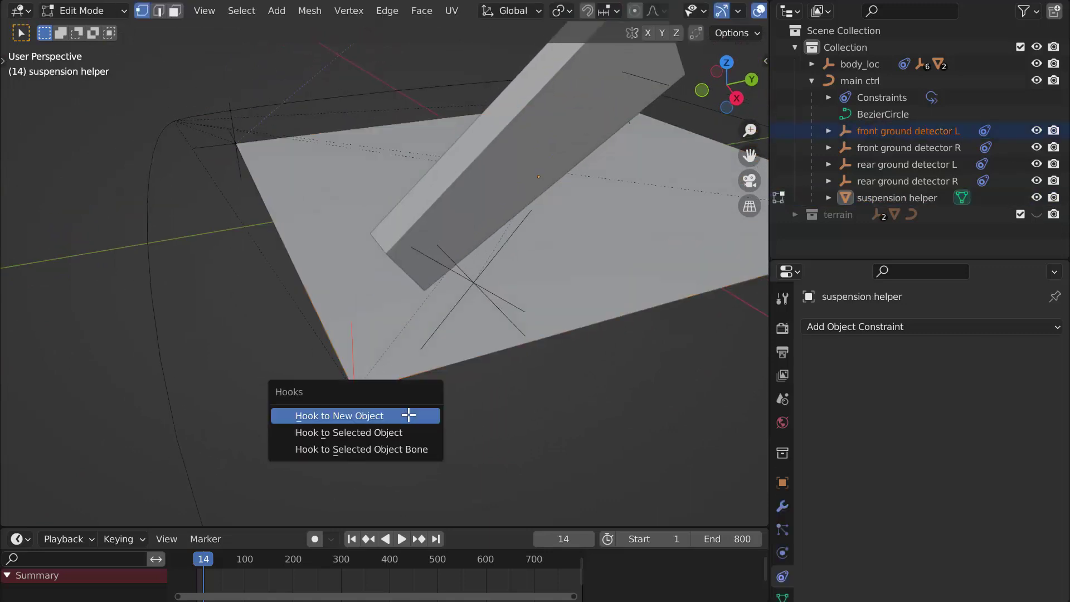
pyautogui.click(357, 432)
pyautogui.press('Tab')
# Move front ground detector L to check the hooked corner follows.
pyautogui.click(337, 407)
pyautogui.press('g')
pyautogui.click(415, 323)
pyautogui.scroll(-5, 379, 263)
pyautogui.moveTo(379, 263)
pyautogui.mouseDown(button='middle')
pyautogui.moveTo(493, 238)
pyautogui.moveTo(329, 239)
pyautogui.moveTo(550, 244)
pyautogui.moveTo(399, 241)
pyautogui.moveTo(418, 280)
pyautogui.mouseUp(button='middle')
# Test-move front ground detector L and cancel.
pyautogui.click(418, 279)
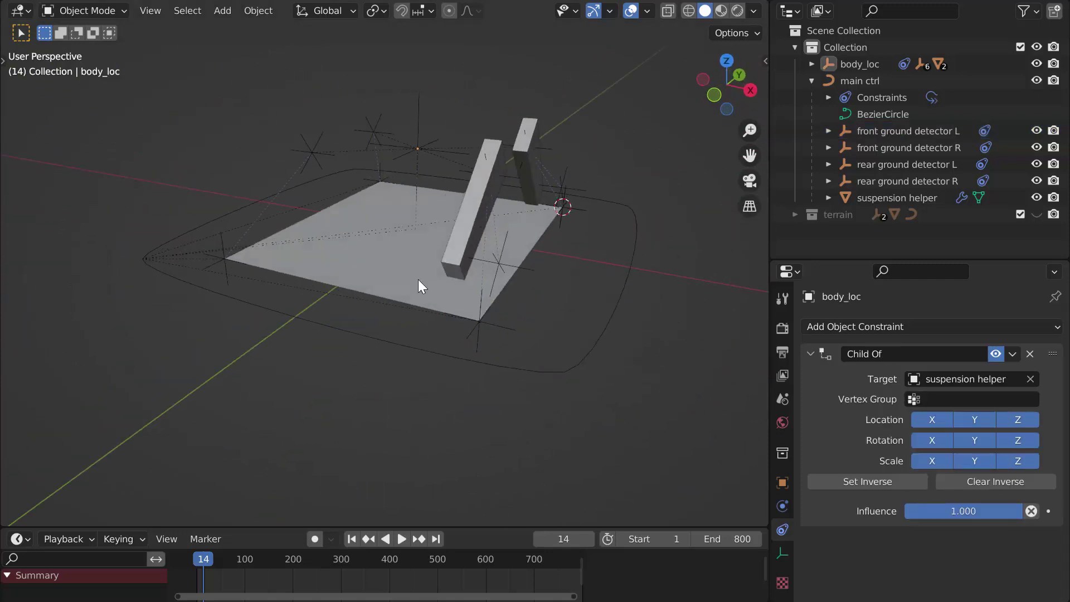
pyautogui.click(549, 327)
pyautogui.press('g')
pyautogui.press('Escape')
# Create an 'all pts' vertex group on the helper with every vertex assigned.
pyautogui.click(395, 279)
pyautogui.click(780, 554)
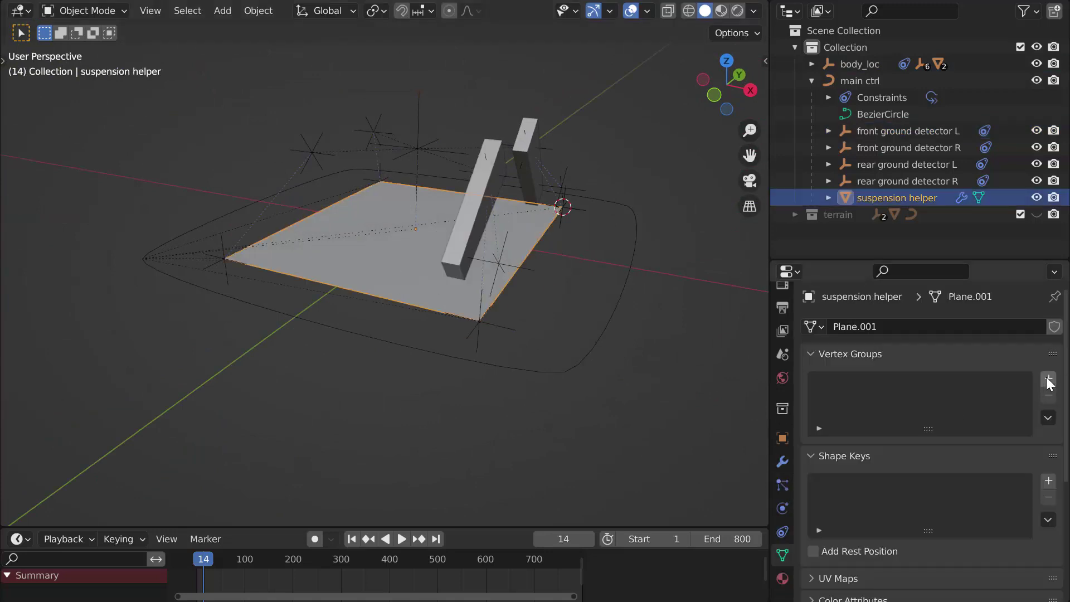
pyautogui.click(1048, 378)
pyautogui.press('Tab')
pyautogui.press('a')
pyautogui.click(847, 482)
pyautogui.doubleClick(845, 383)
pyautogui.write('all pts')
pyautogui.press('Return')
pyautogui.press('Tab')
# Set body_loc's Child Of constraint Vertex Group to all pts.
pyautogui.click(418, 136)
pyautogui.click(783, 530)
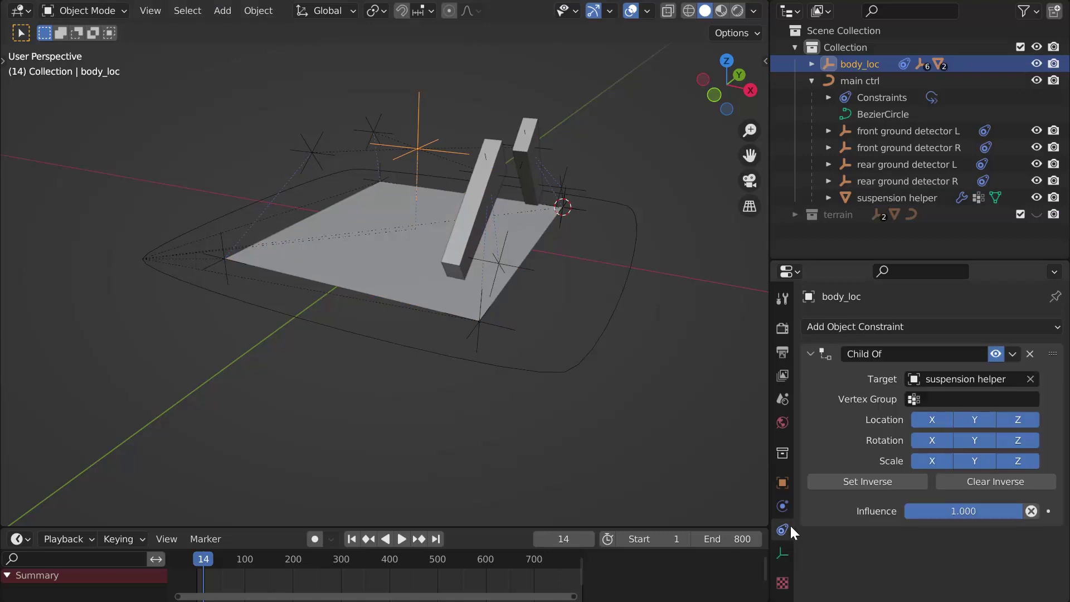
pyautogui.click(972, 399)
pyautogui.click(948, 415)
# Move front ground detector L and toggle the Child Of constraint to compare.
pyautogui.click(480, 321)
pyautogui.press('g')
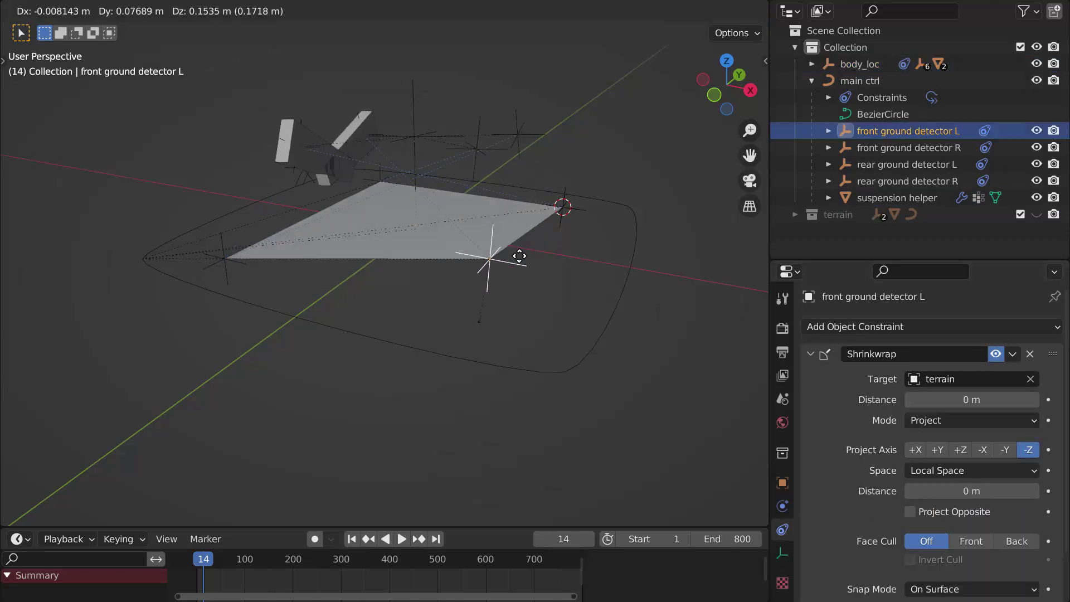
pyautogui.click(545, 283)
pyautogui.moveTo(544, 279); pyautogui.dragTo(655, 262, button='middle')
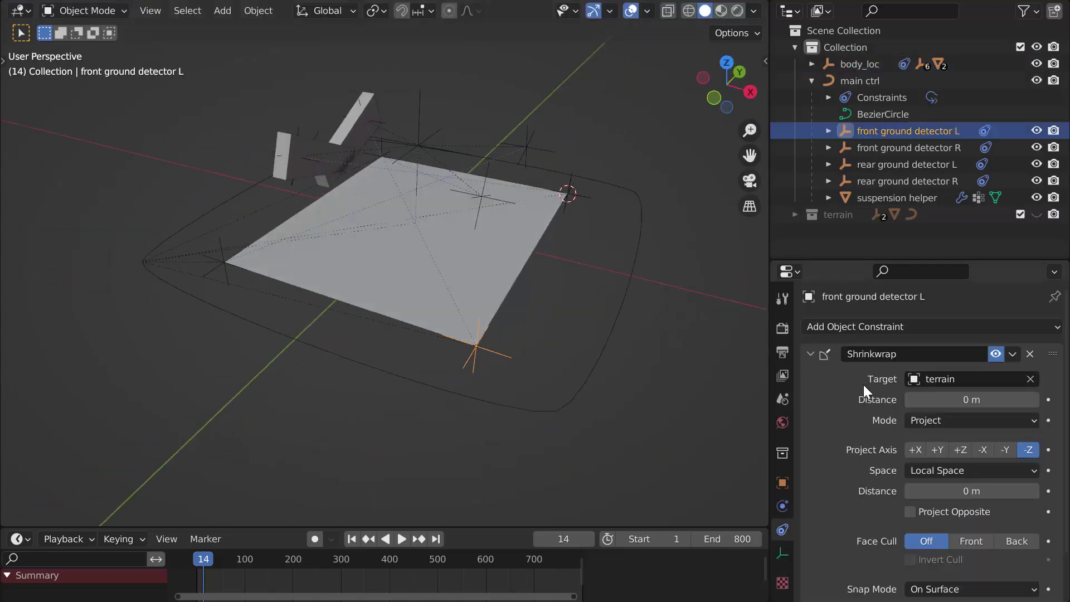
pyautogui.click(537, 246)
pyautogui.click(418, 143)
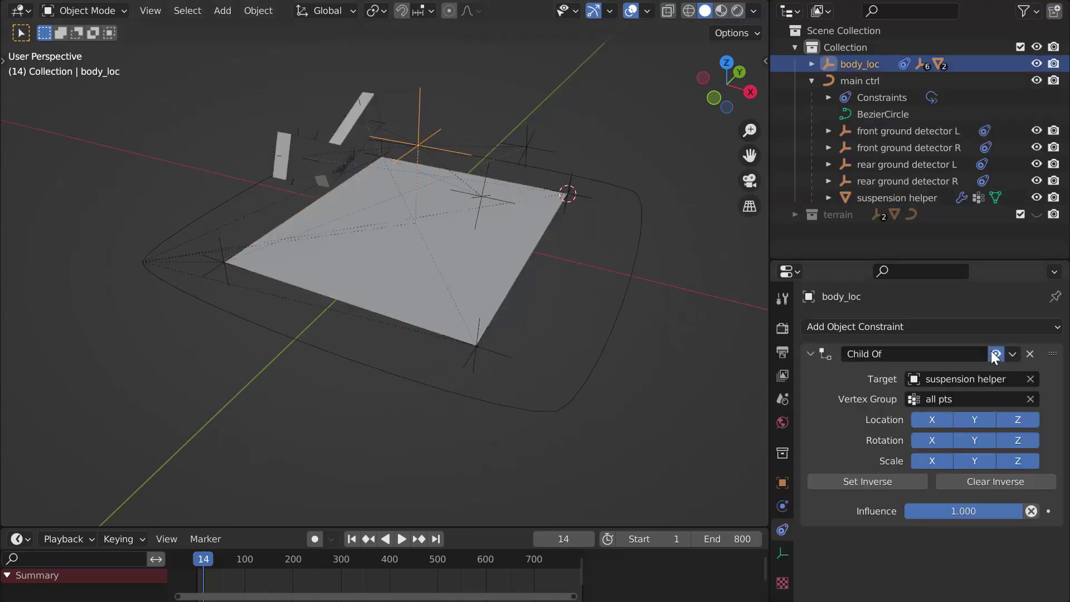
pyautogui.click(516, 327)
# Test-move a ground detector, then hook a helper plane corner to the front right detector.
pyautogui.press('g')
pyautogui.click(532, 270)
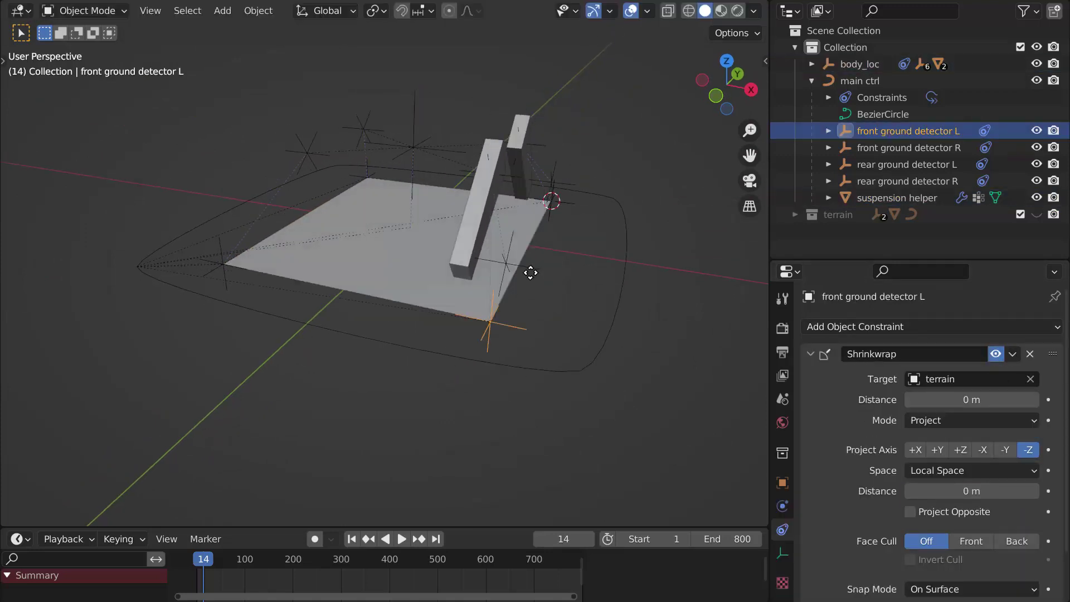
pyautogui.moveTo(533, 269); pyautogui.dragTo(329, 269, button='middle')
pyautogui.click(336, 287)
pyautogui.press('Tab')
pyautogui.click(244, 310)
pyautogui.hotkey('ctrl', 'h')
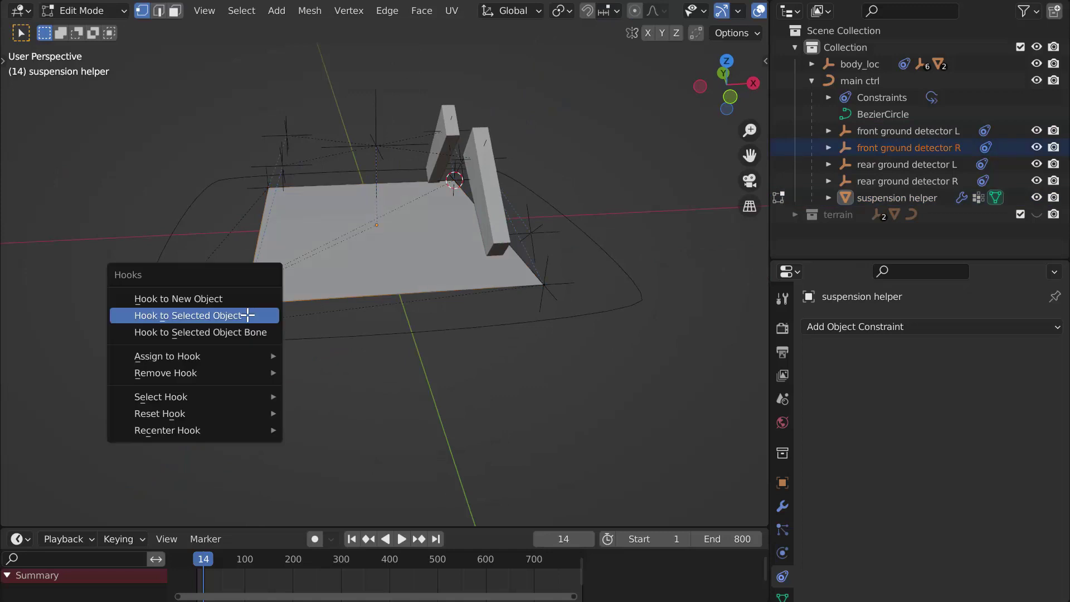
pyautogui.press('Tab')
pyautogui.press('g')
pyautogui.click(310, 313)
# Hook another suspension helper plane corner to the rear right ground detector.
pyautogui.moveTo(310, 314)
pyautogui.mouseDown(button='middle')
pyautogui.moveTo(593, 232)
pyautogui.moveTo(477, 346)
pyautogui.mouseUp(button='middle')
pyautogui.click(477, 343)
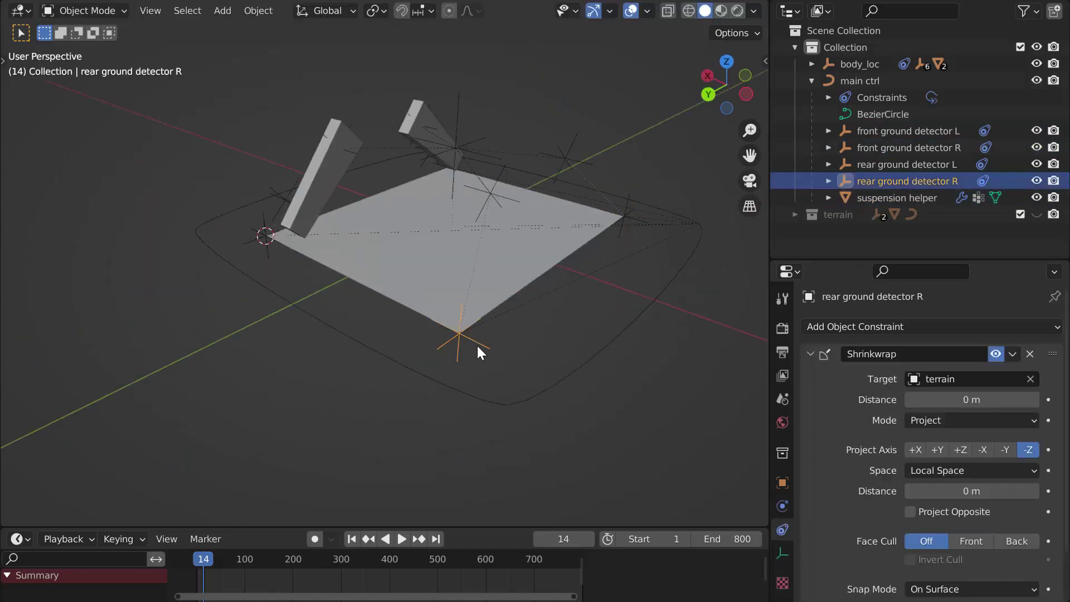
pyautogui.keyDown('shift'); pyautogui.click(440, 324); pyautogui.keyUp('shift')
pyautogui.hotkey('ctrl', 'Tab')
pyautogui.hotkey('ctrl', 'h')
pyautogui.click(484, 345)
pyautogui.press('Tab')
pyautogui.hotkey('ctrl', 'h')
# Reposition the rear left ground detector under the rover.
pyautogui.click(310, 262)
pyautogui.moveTo(310, 263); pyautogui.dragTo(435, 278, button='middle')
pyautogui.click(435, 279)
pyautogui.press('g')
pyautogui.click(601, 239)
pyautogui.press('g')
pyautogui.moveTo(602, 239); pyautogui.dragTo(184, 229, button='middle')
pyautogui.press('g')
pyautogui.click(537, 249)
# Place the front left and rear left ground detectors at their final positions.
pyautogui.click(184, 228)
pyautogui.press('g')
pyautogui.click(231, 277)
pyautogui.click(251, 214)
pyautogui.press('g')
pyautogui.click(144, 191)
pyautogui.press('g')
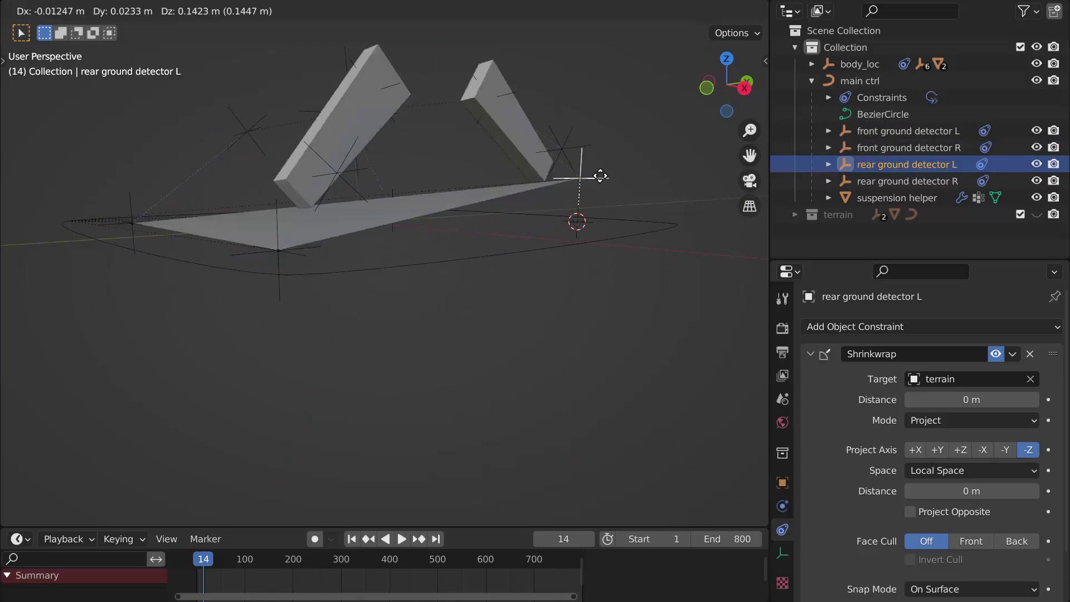
pyautogui.click(595, 172)
# Check the helper plane's four Hook modifiers, then reselect body_loc.
pyautogui.moveTo(595, 172); pyautogui.dragTo(499, 291, button='middle')
pyautogui.click(457, 258)
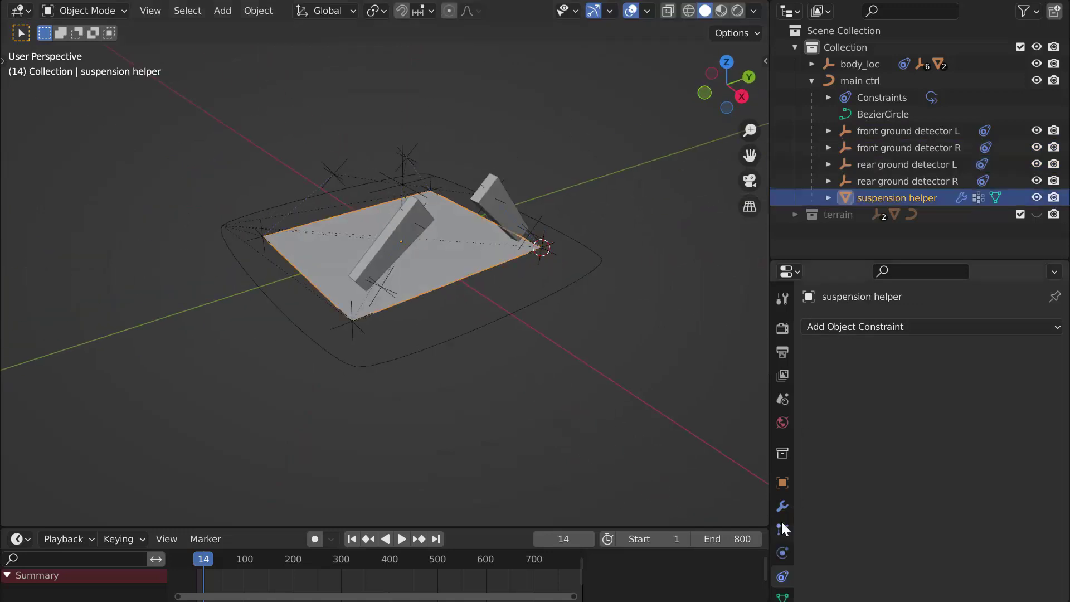
pyautogui.click(783, 505)
pyautogui.keyDown('ctrl'); pyautogui.click(812, 413); pyautogui.keyUp('ctrl')
pyautogui.moveTo(561, 353); pyautogui.dragTo(567, 340, button='middle')
pyautogui.click(532, 329)
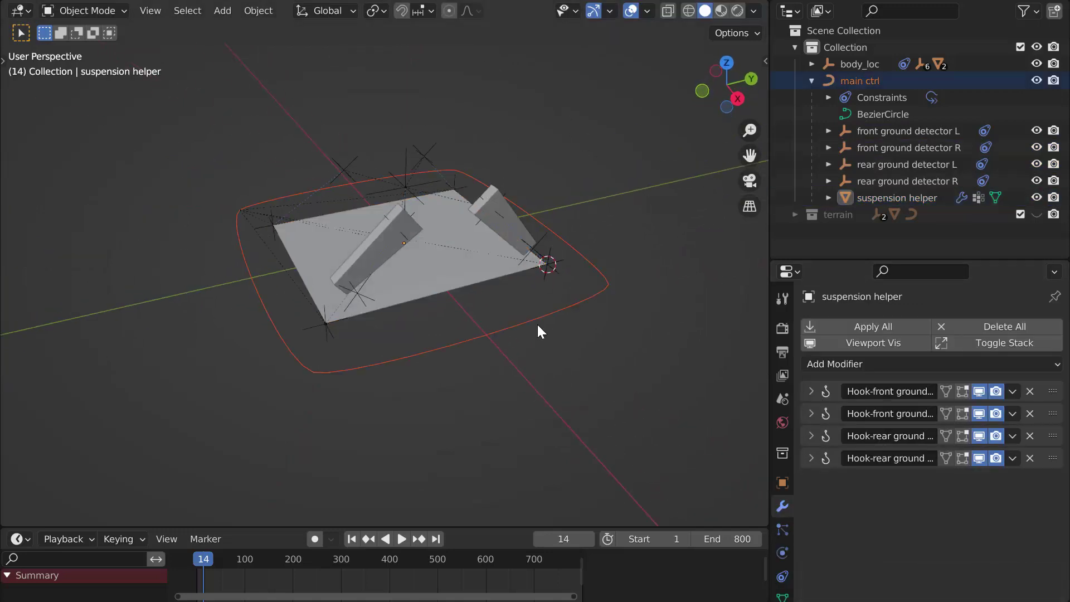
pyautogui.moveTo(598, 306); pyautogui.dragTo(331, 329, button='middle')
pyautogui.click(331, 329)
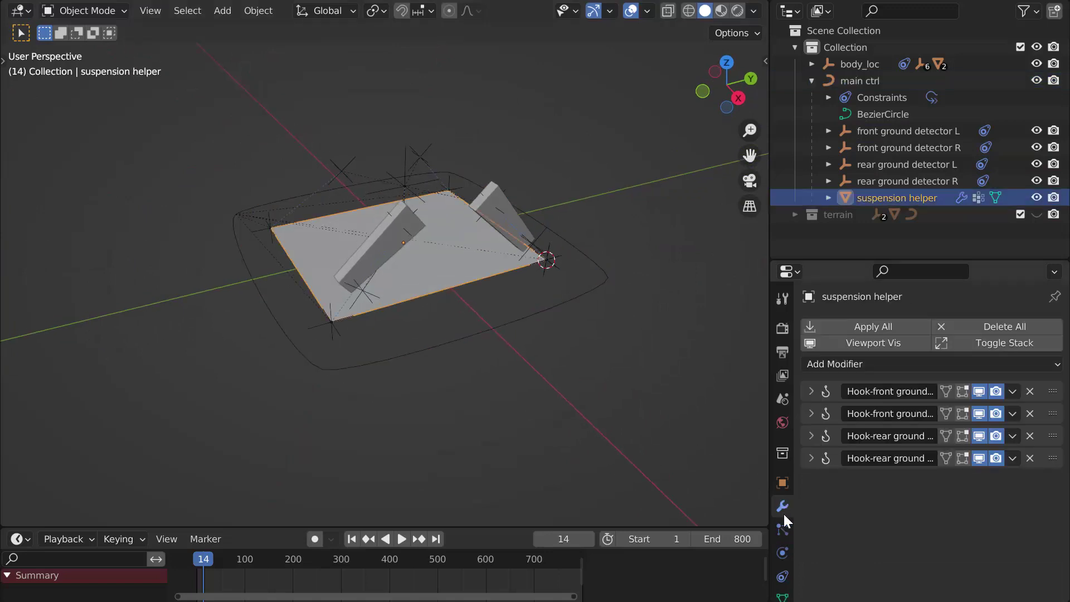
pyautogui.click(407, 189)
pyautogui.moveTo(411, 196); pyautogui.dragTo(578, 166, button='middle')
# Inspect the main ctrl constraints and unhide the terrain collection.
pyautogui.scroll(-3, 582, 167)
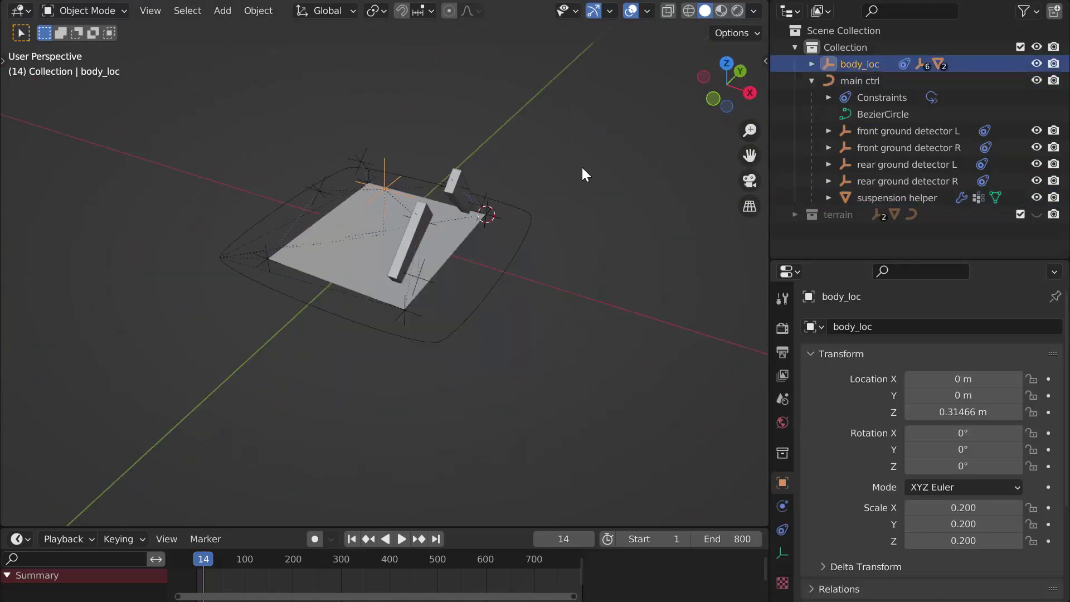
pyautogui.click(529, 240)
pyautogui.click(782, 553)
pyautogui.click(1037, 214)
pyautogui.scroll(-5, 335, 250)
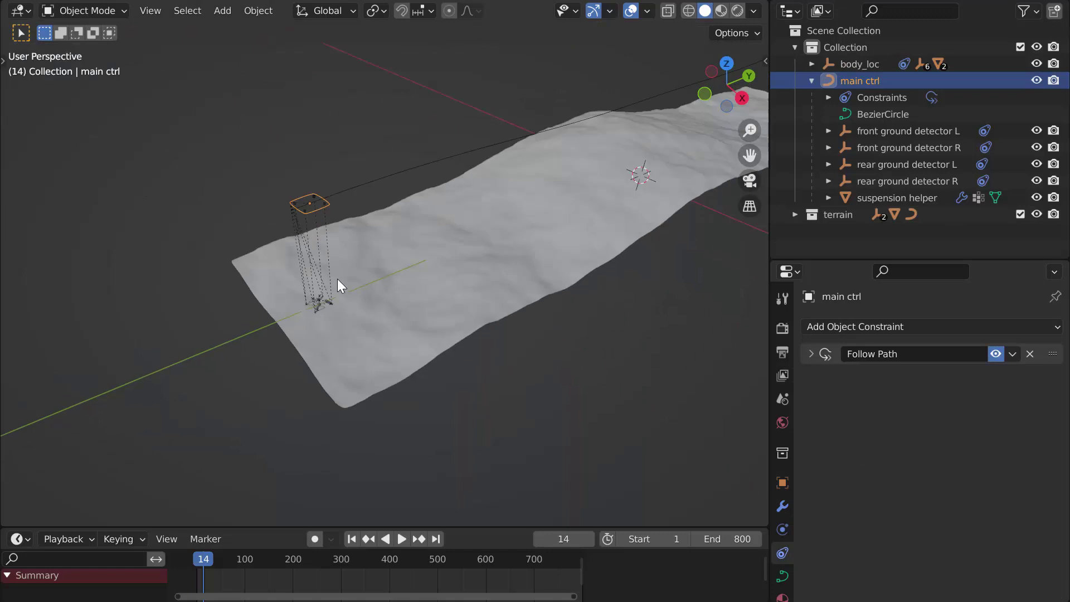
pyautogui.moveTo(340, 282); pyautogui.dragTo(219, 92, button='middle')
pyautogui.scroll(-5, 290, 129)
pyautogui.click(396, 217)
pyautogui.scroll(-3, 427, 320)
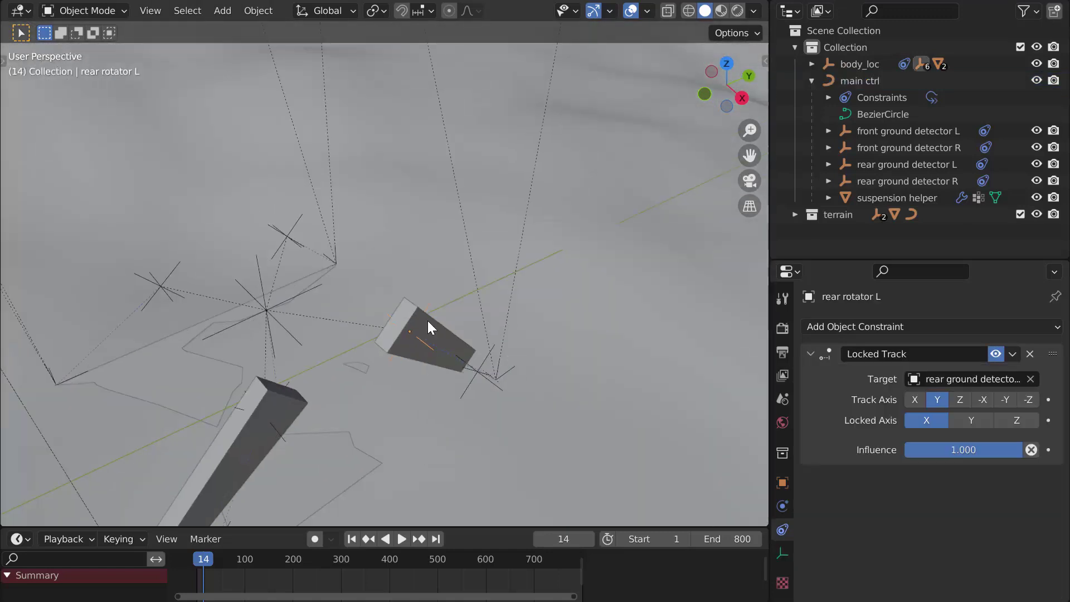
# Test View Lock on the suspension helper, then on body_loc during playback.
pyautogui.press('n')
pyautogui.click(699, 225)
pyautogui.scroll(-3, 725, 345)
pyautogui.click(725, 409)
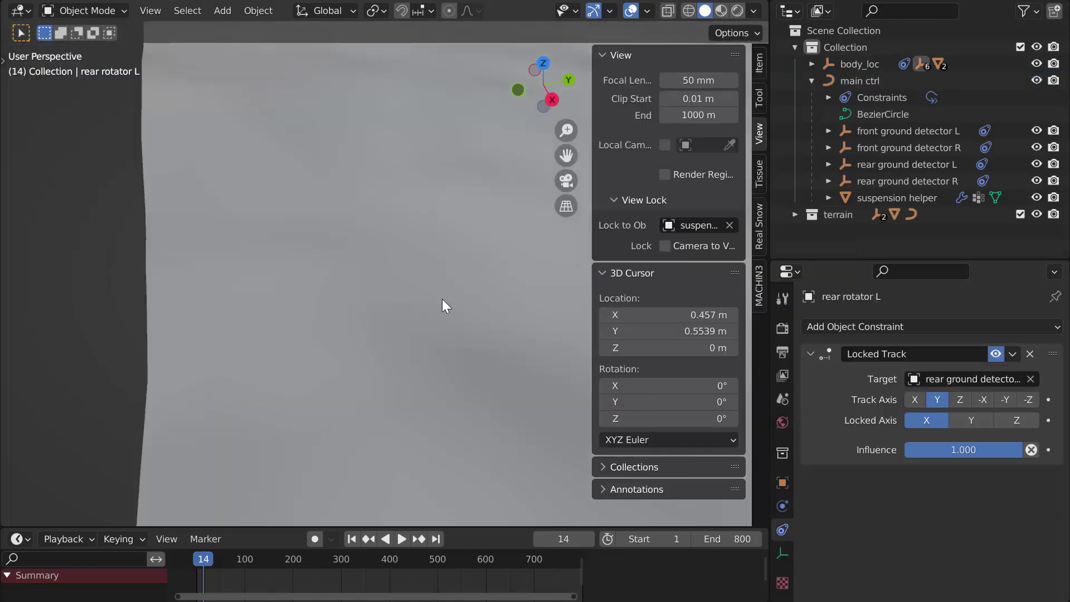
pyautogui.click(729, 225)
pyautogui.click(342, 217)
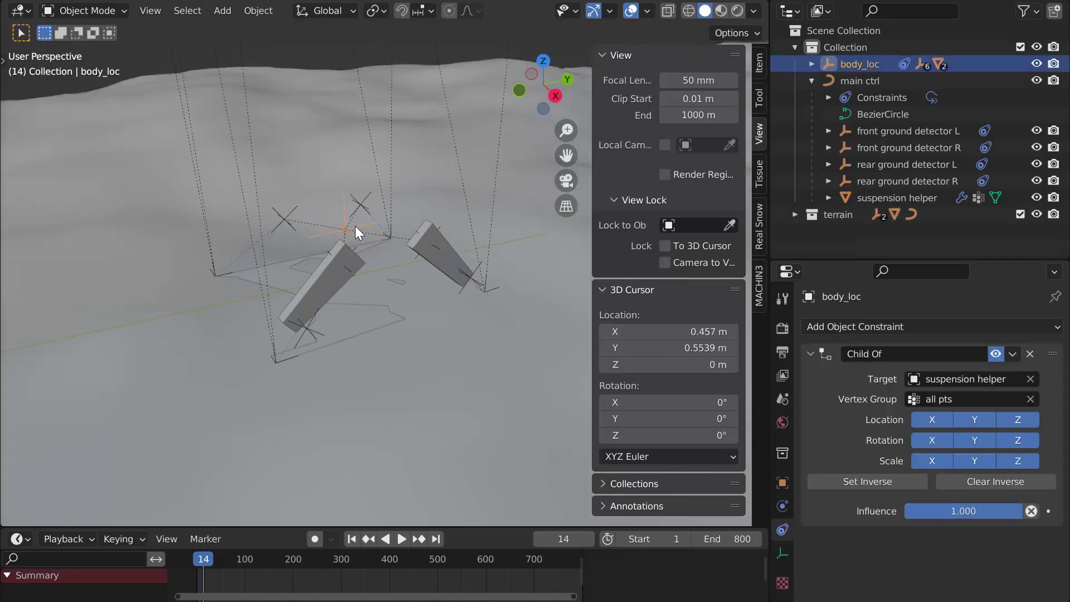
pyautogui.click(675, 228)
pyautogui.click(691, 281)
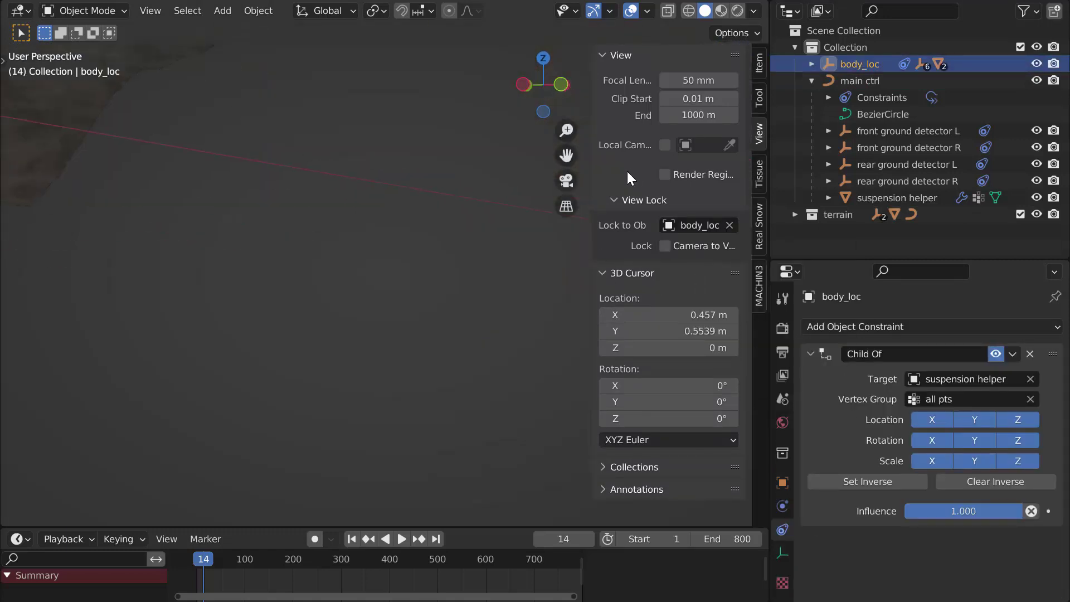
pyautogui.press('space')
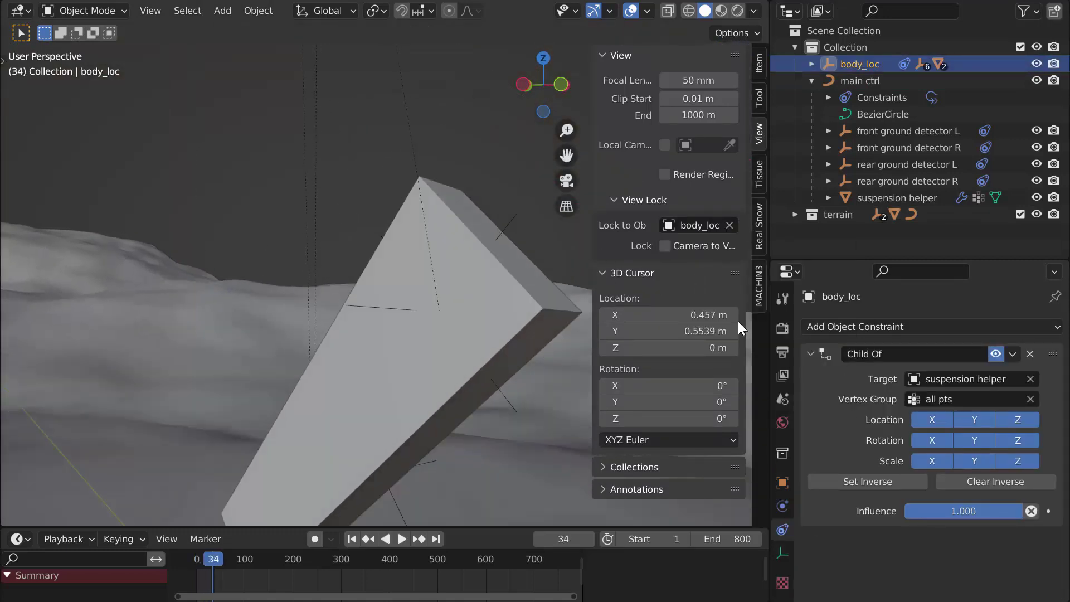
pyautogui.click(729, 225)
# Lock the view to main ctrl, orbit around the rig, then clear the lock.
pyautogui.scroll(-4, 420, 293)
pyautogui.moveTo(357, 279); pyautogui.dragTo(359, 229, button='middle')
pyautogui.click(392, 237)
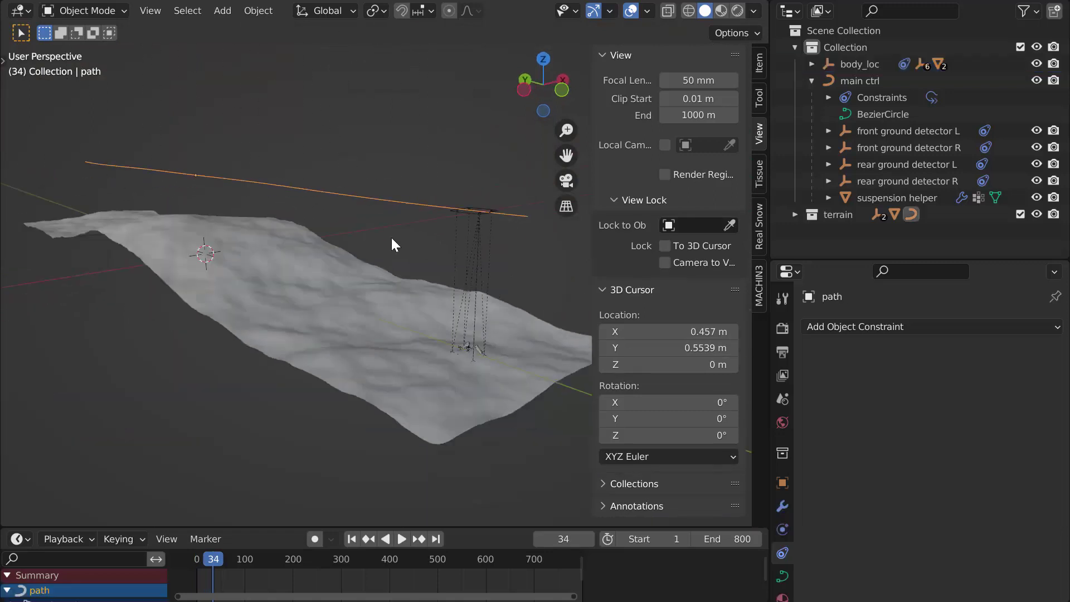
pyautogui.click(456, 210)
pyautogui.click(691, 225)
pyautogui.click(697, 334)
pyautogui.moveTo(466, 229)
pyautogui.mouseDown(button='middle')
pyautogui.moveTo(273, 343)
pyautogui.moveTo(730, 224)
pyautogui.mouseUp(button='middle')
pyautogui.click(730, 224)
pyautogui.scroll(-3, 403, 327)
pyautogui.scroll(5, 334, 269)
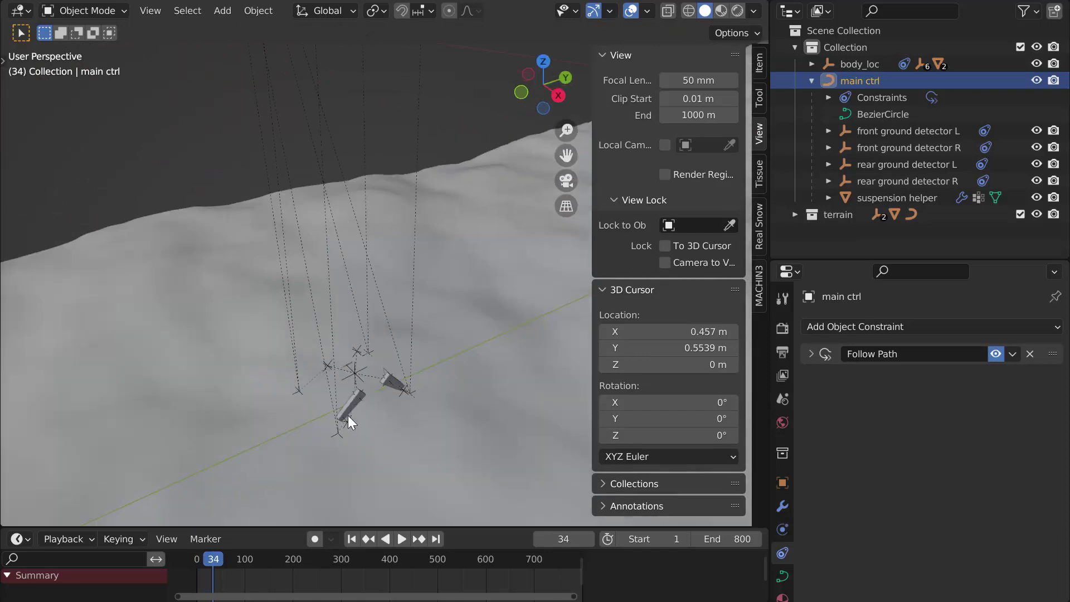
# Play the animation from a low angle and lower the path about 1.59 m.
pyautogui.click(313, 302)
pyautogui.press('space')
pyautogui.moveTo(293, 302); pyautogui.dragTo(354, 312, button='middle')
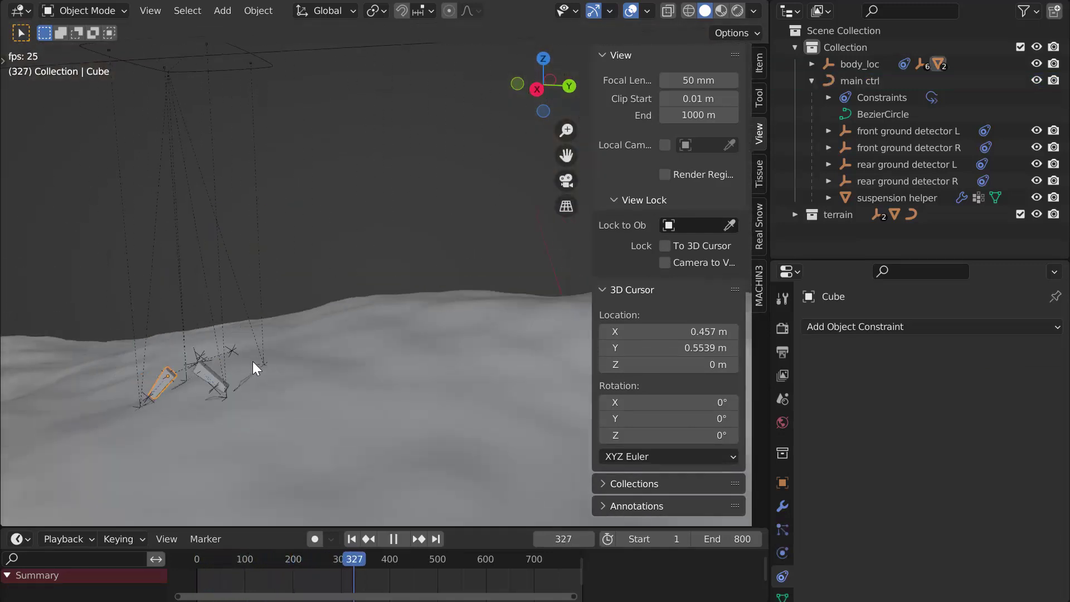
pyautogui.press('space')
pyautogui.press('g')
pyautogui.press('z')
pyautogui.click(331, 334)
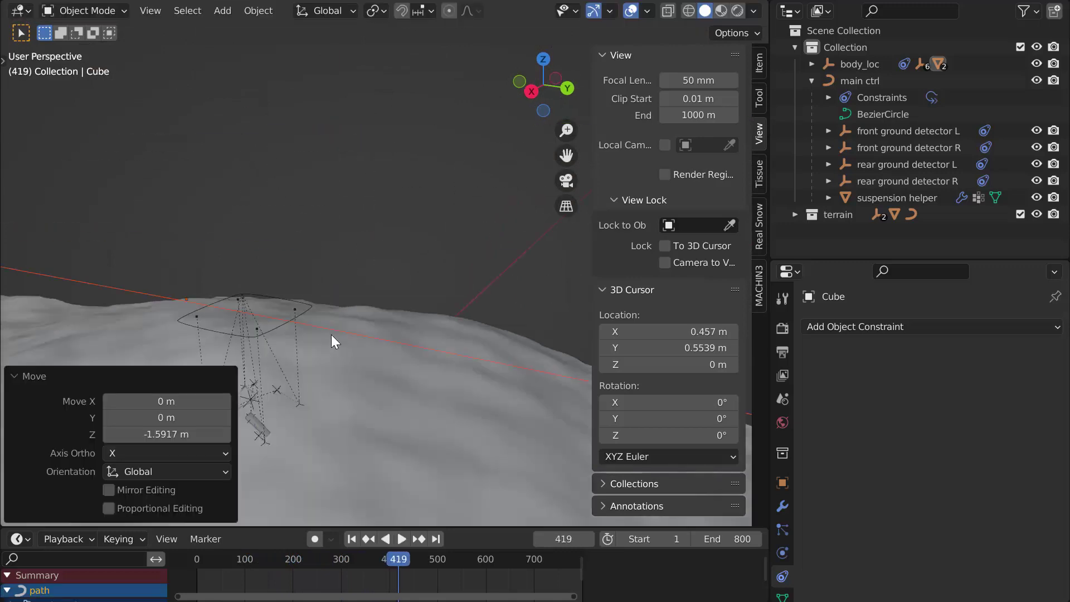
# Jump to frame 424 and add a new Camera over the terrain.
pyautogui.moveTo(331, 334); pyautogui.dragTo(371, 239, button='middle')
pyautogui.moveTo(333, 275); pyautogui.dragTo(137, 246, button='middle')
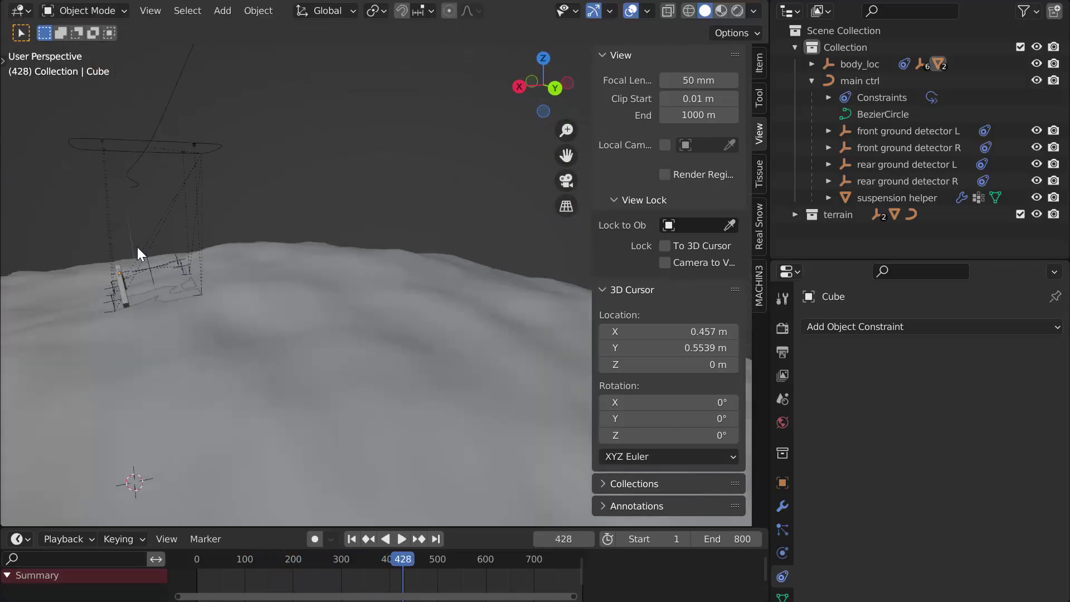
pyautogui.click(399, 583)
pyautogui.moveTo(407, 276)
pyautogui.mouseDown(button='middle')
pyautogui.moveTo(215, 336)
pyautogui.moveTo(363, 383)
pyautogui.moveTo(433, 327)
pyautogui.moveTo(414, 354)
pyautogui.mouseUp(button='middle')
pyautogui.hotkey('shift', 'a')
pyautogui.click(309, 367)
# Move the camera, view through it, and enable Lock Camera to View.
pyautogui.press('g')
pyautogui.click(392, 316)
pyautogui.press('KP_0')
pyautogui.press('q')
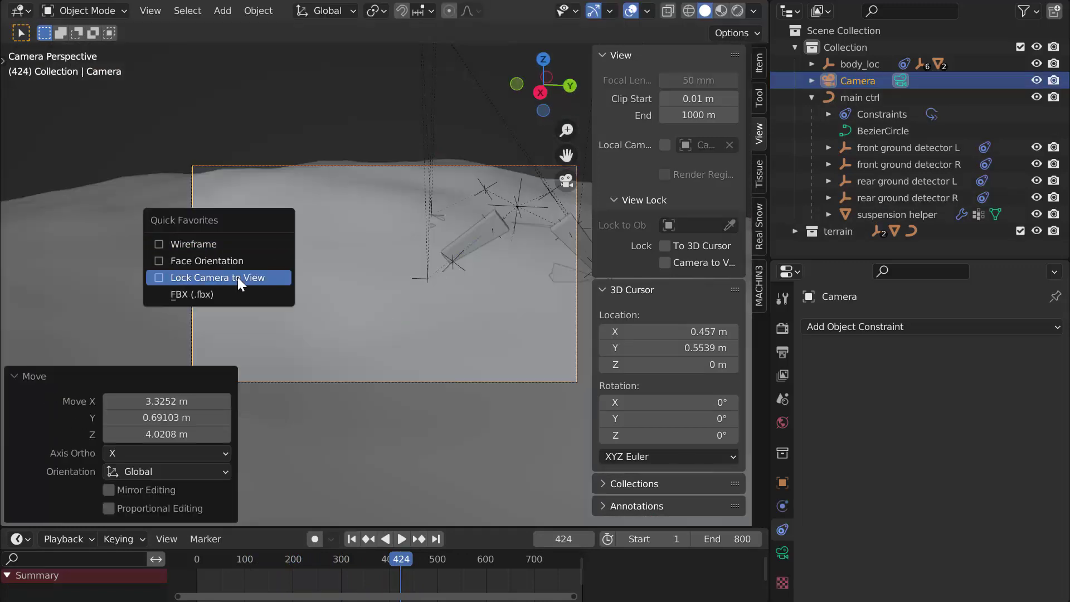
pyautogui.click(237, 277)
pyautogui.scroll(2, 407, 197)
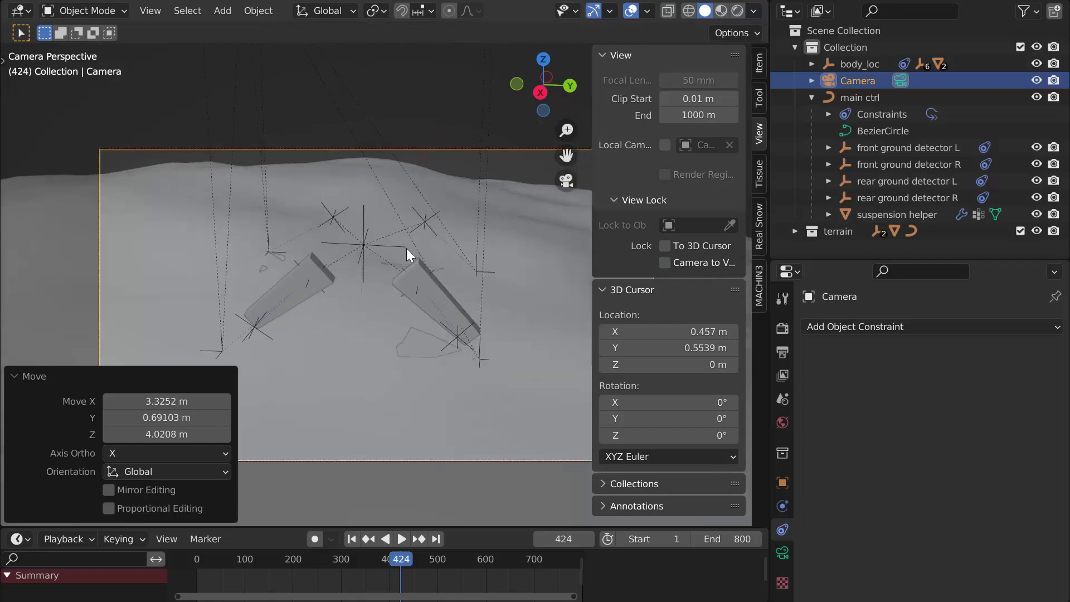
pyautogui.press('n')
# Add a Child Of constraint targeting body_loc to the camera and play the animation.
pyautogui.click(914, 326)
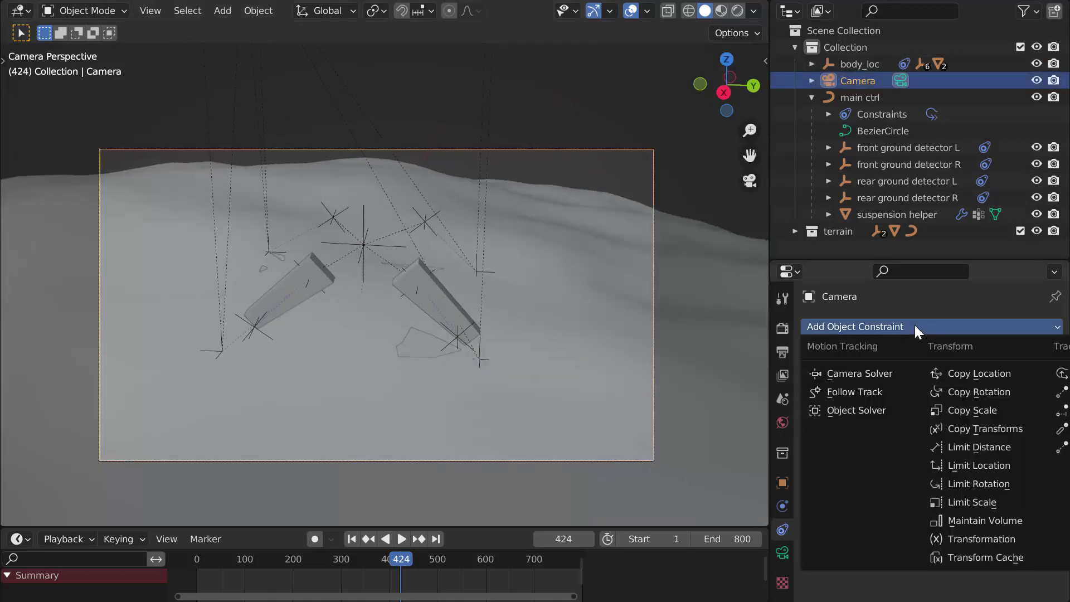
pyautogui.click(1062, 373)
pyautogui.click(955, 379)
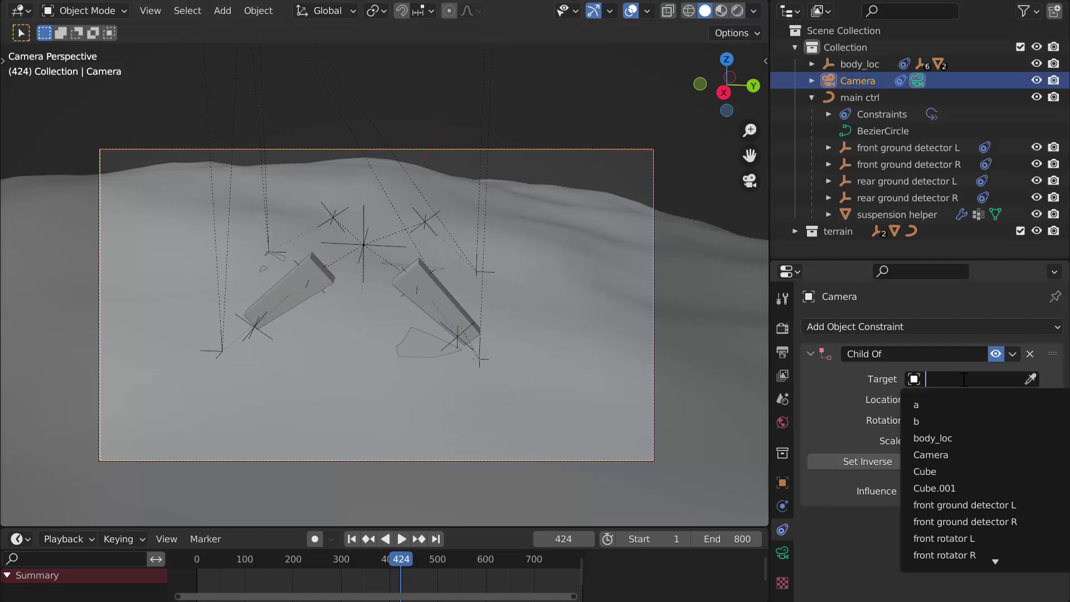
pyautogui.click(903, 418)
pyautogui.press('space')
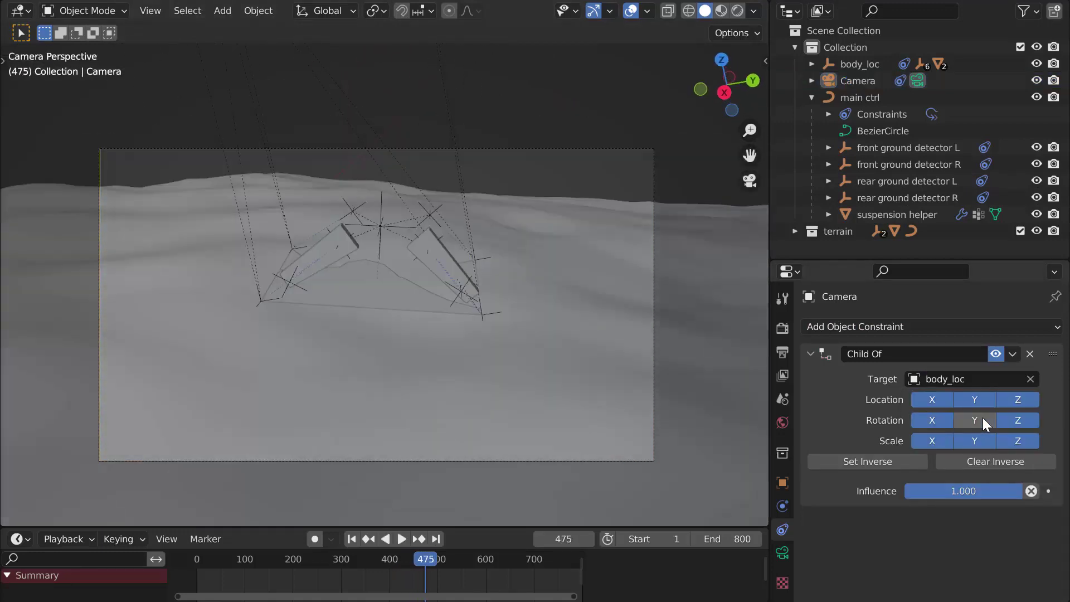
# Set the camera rotation to X 90, Y 0, Z 90.
pyautogui.click(783, 483)
pyautogui.doubleClick(963, 449)
pyautogui.write('0')
pyautogui.press('Tab')
pyautogui.write('90')
pyautogui.doubleClick(963, 433)
pyautogui.write('90 q')
# Tilt the camera down to 66.6° X to frame the rover, and preview playback.
pyautogui.click(425, 372)
pyautogui.moveTo(425, 373)
pyautogui.mouseDown(button='middle')
pyautogui.moveTo(358, 437)
pyautogui.moveTo(319, 275)
pyautogui.mouseUp(button='middle')
pyautogui.scroll(-5, 319, 275)
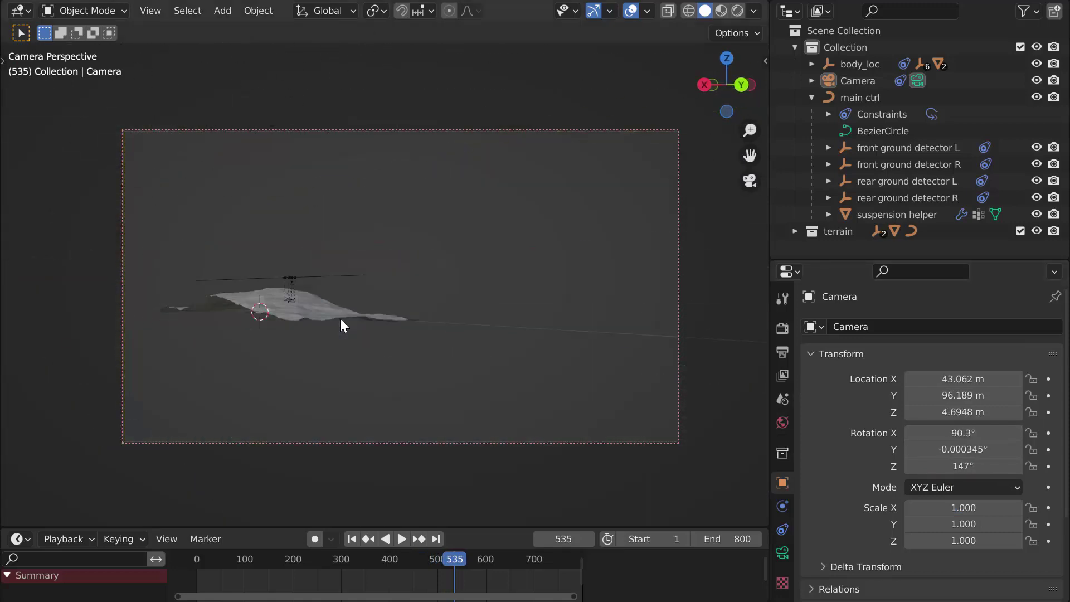
pyautogui.scroll(8, 424, 346)
pyautogui.hotkey('ctrl', 'z')
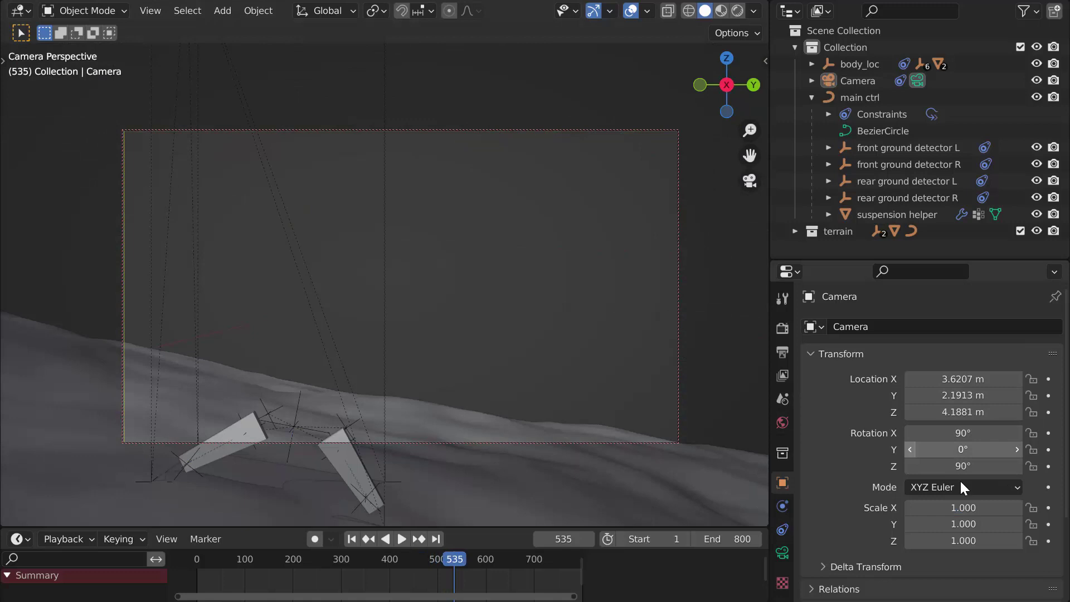
pyautogui.moveTo(963, 433)
pyautogui.mouseDown()
pyautogui.moveTo(925, 433)
pyautogui.moveTo(998, 412)
pyautogui.moveTo(947, 433)
pyautogui.mouseUp()
pyautogui.press('space')
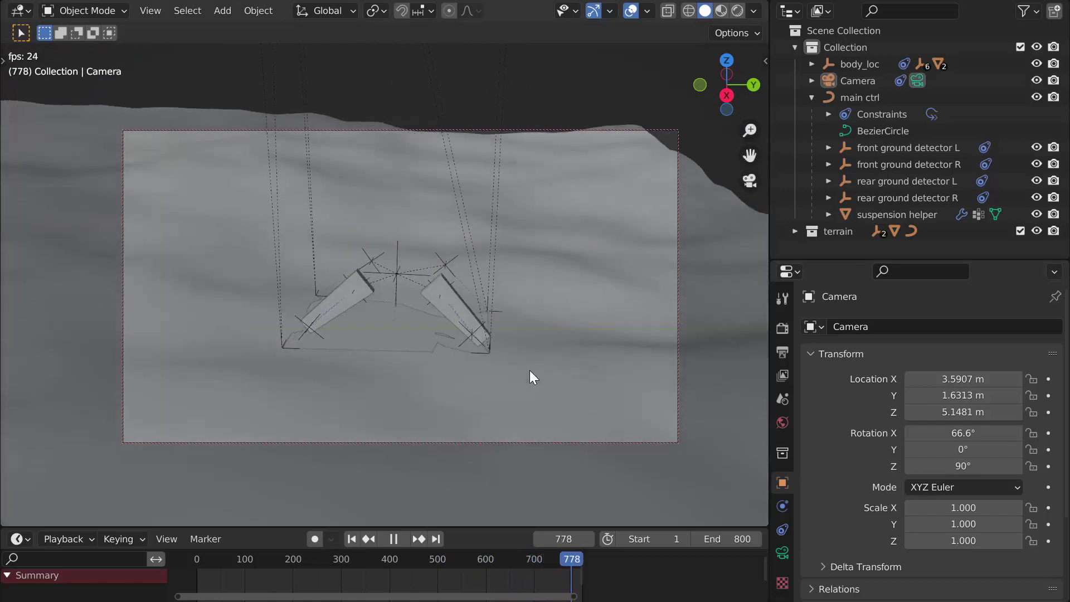
pyautogui.click(529, 370)
# Raise the terrain Subdivision modifier's viewport levels from 2 to 3.
pyautogui.scroll(-2, 785, 546)
pyautogui.click(783, 582)
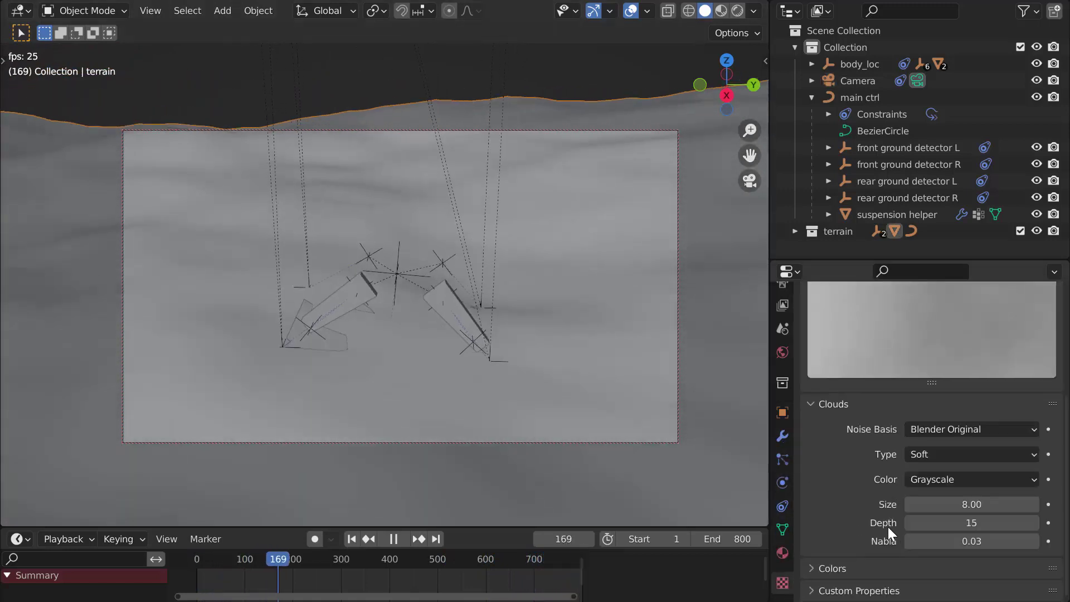
pyautogui.click(783, 436)
pyautogui.scroll(2, 912, 426)
pyautogui.click(811, 391)
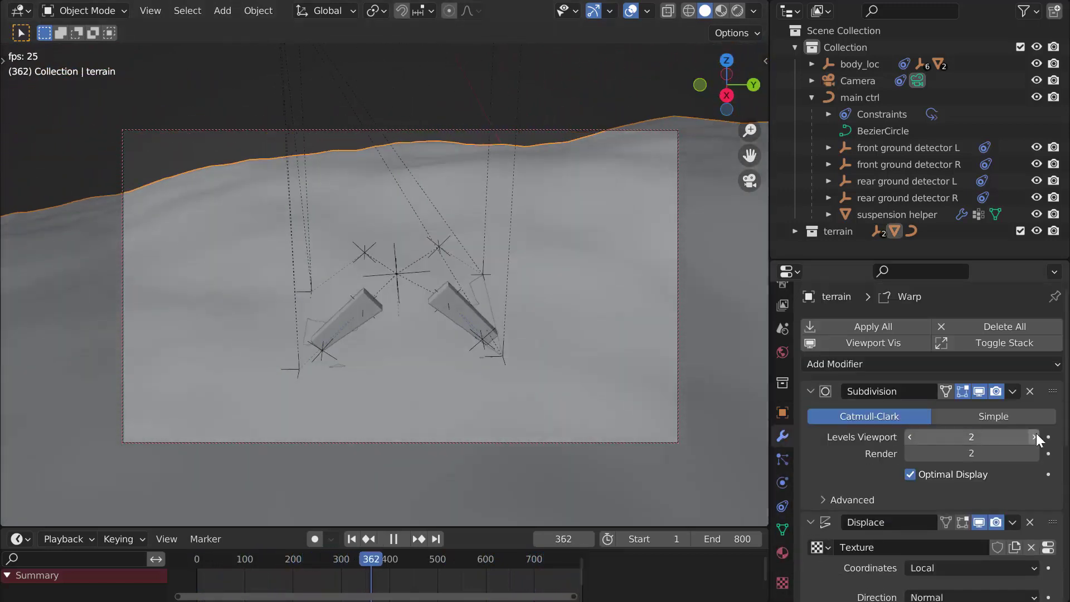
pyautogui.press('q')
pyautogui.click(1034, 437)
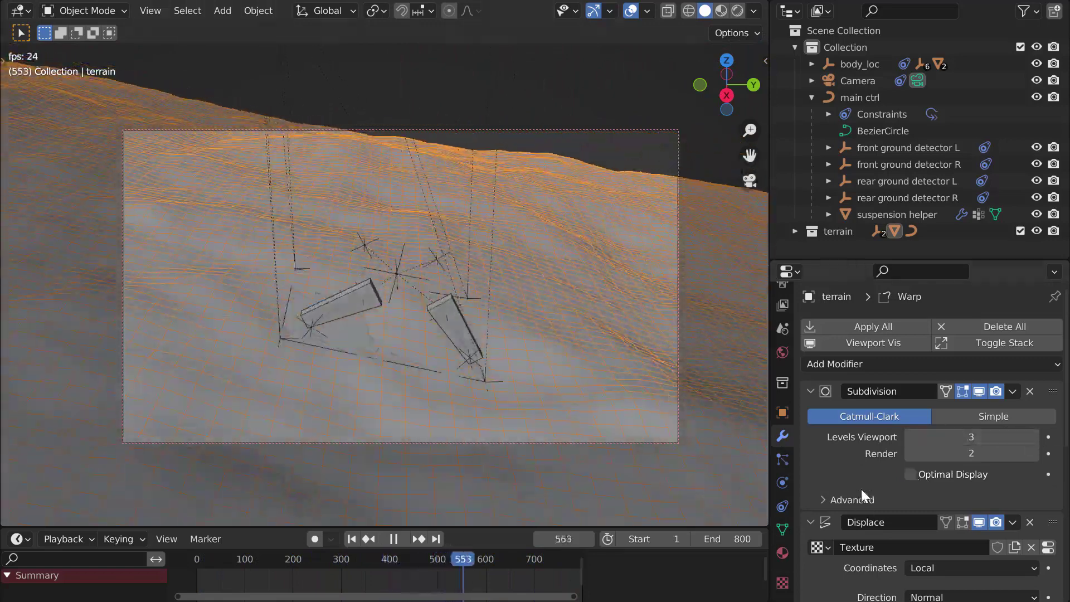
pyautogui.scroll(-5, 925, 446)
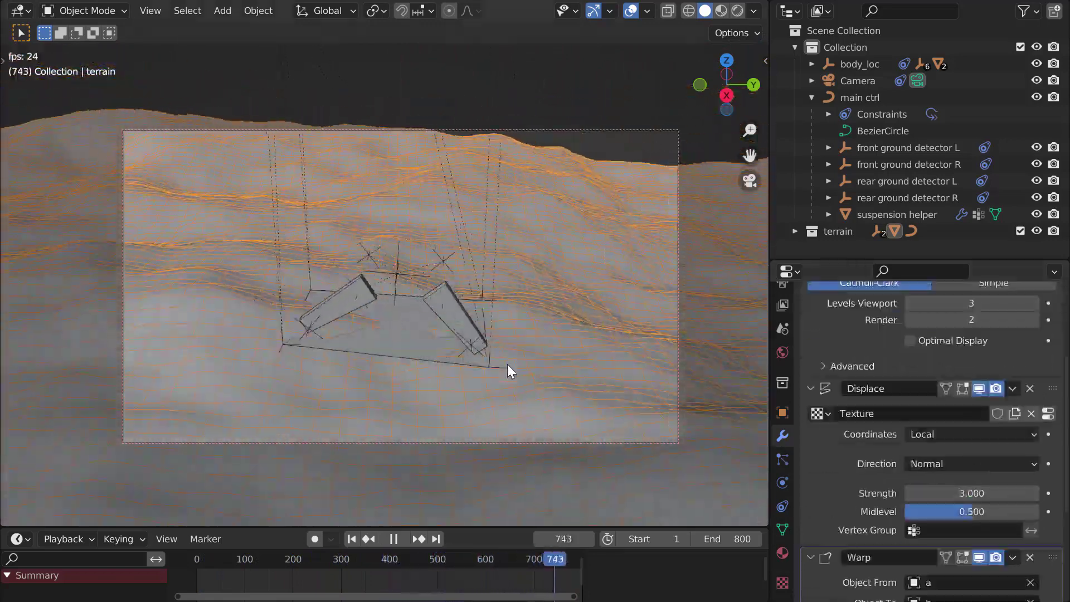
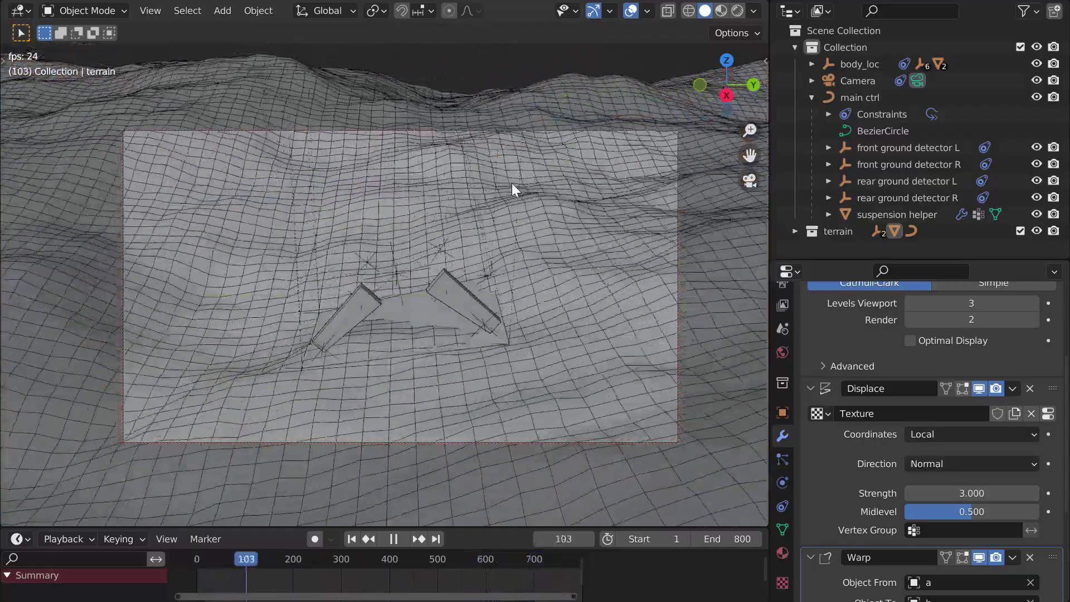
# Turn off wireframe display, leave the camera view and stop the animation playback.
pyautogui.press('q')
pyautogui.click(494, 246)
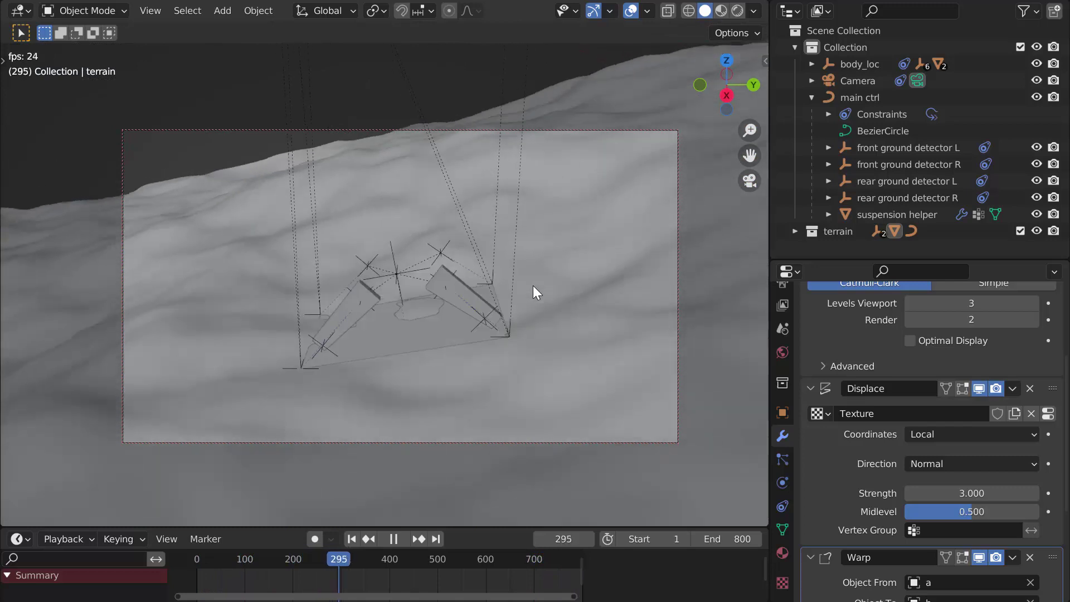
pyautogui.press('q')
pyautogui.click(483, 336)
pyautogui.moveTo(482, 337); pyautogui.dragTo(480, 303, button='middle')
pyautogui.click(393, 538)
# Return to frame 1, hide the terrain, and test-move front ground detector L.
pyautogui.click(354, 537)
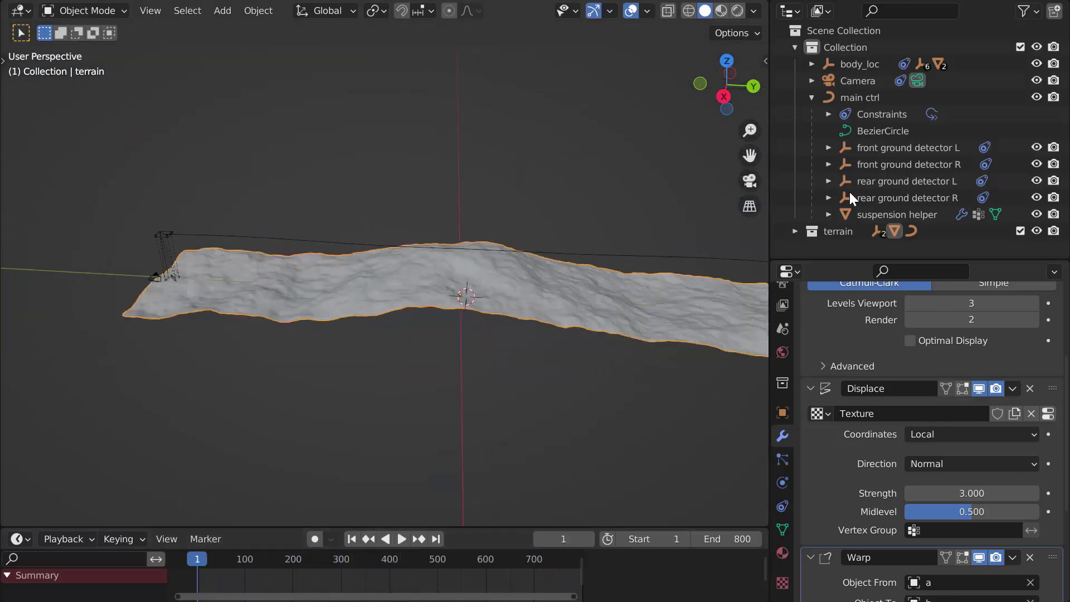
pyautogui.click(1036, 231)
pyautogui.click(860, 97)
pyautogui.press('KP_Decimal')
pyautogui.moveTo(494, 359)
pyautogui.mouseDown(button='middle')
pyautogui.moveTo(482, 280)
pyautogui.moveTo(460, 335)
pyautogui.moveTo(369, 361)
pyautogui.mouseUp(button='middle')
pyautogui.click(369, 361)
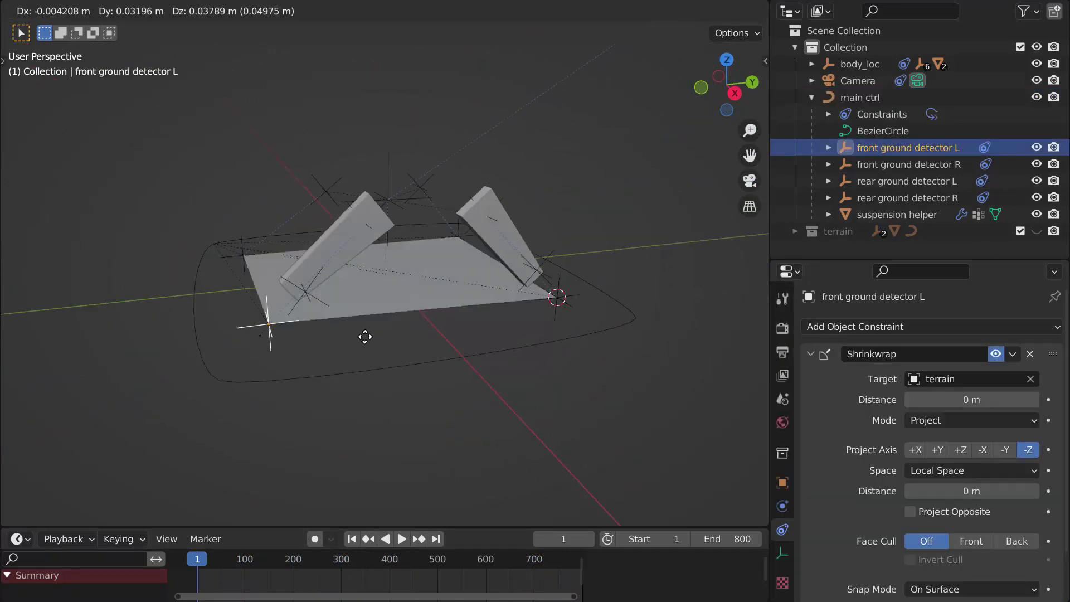
pyautogui.moveTo(342, 309)
pyautogui.mouseDown(button='middle')
pyautogui.moveTo(305, 208)
pyautogui.moveTo(471, 290)
pyautogui.mouseUp(button='middle')
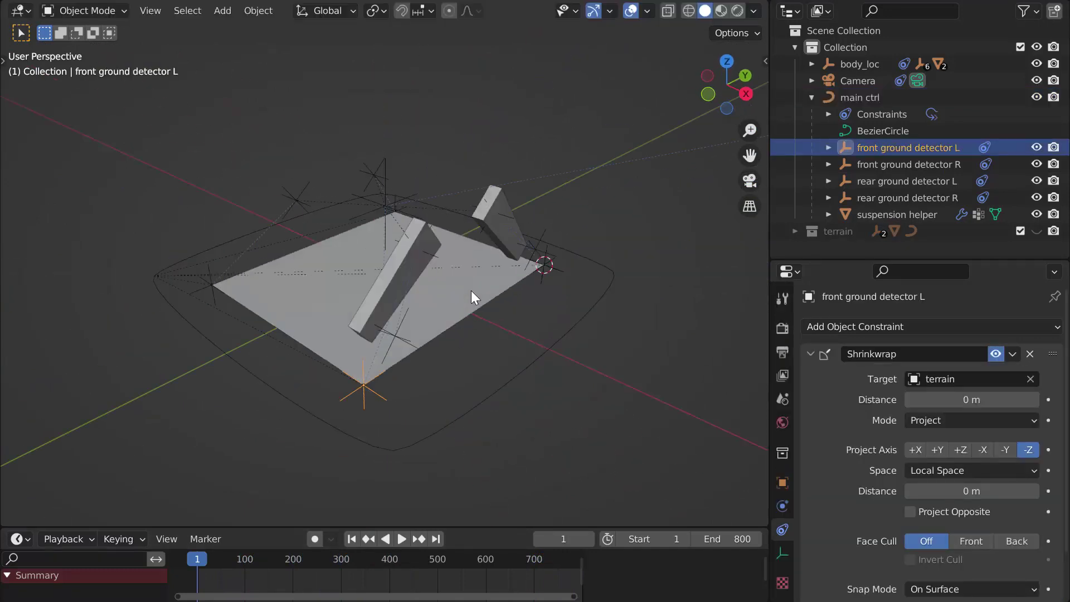
# Duplicate the leg blocks in place and clear their parent, keeping transforms.
pyautogui.click(476, 284)
pyautogui.rightClick(506, 315)
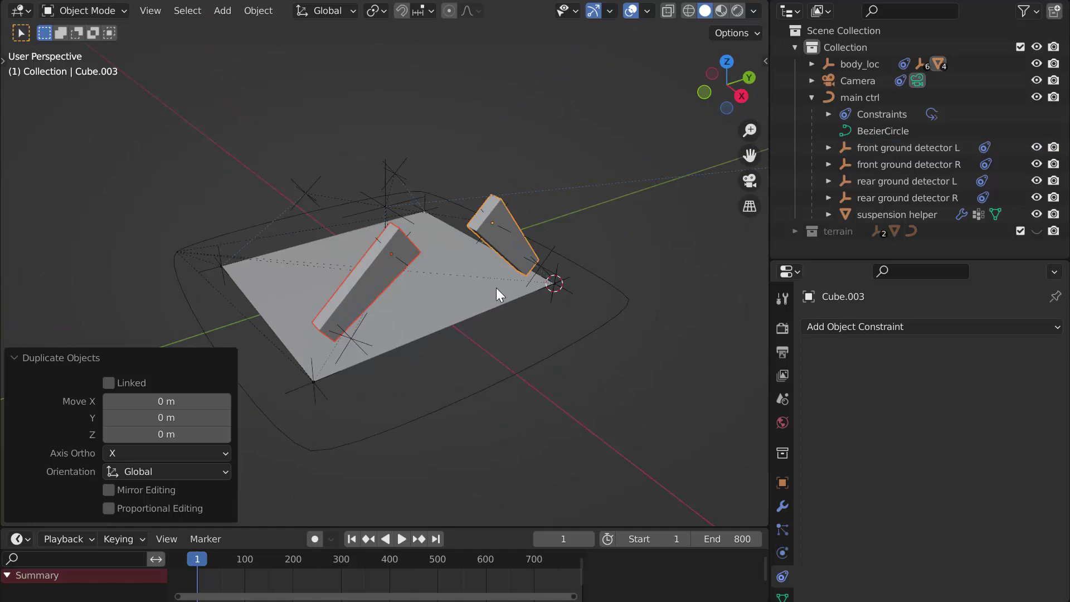
pyautogui.hotkey('alt', 'p')
pyautogui.click(478, 306)
pyautogui.moveTo(478, 307)
pyautogui.mouseDown(button='middle')
pyautogui.moveTo(441, 268)
pyautogui.moveTo(289, 226)
pyautogui.mouseUp(button='middle')
pyautogui.keyDown('shift'); pyautogui.click(289, 226); pyautogui.keyUp('shift')
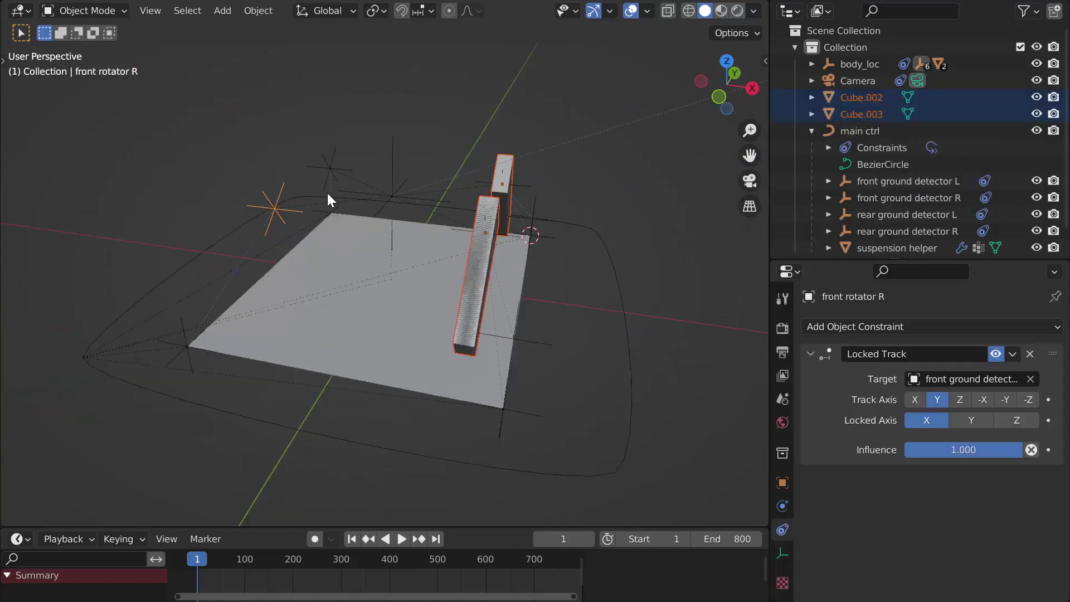
# Align the copied leg blocks to the right-side rotators and parent them to them.
pyautogui.hotkey('alt', 'a')
pyautogui.moveTo(335, 278)
pyautogui.mouseDown(button='middle')
pyautogui.moveTo(375, 237)
pyautogui.moveTo(353, 229)
pyautogui.mouseUp(button='middle')
pyautogui.click(353, 229)
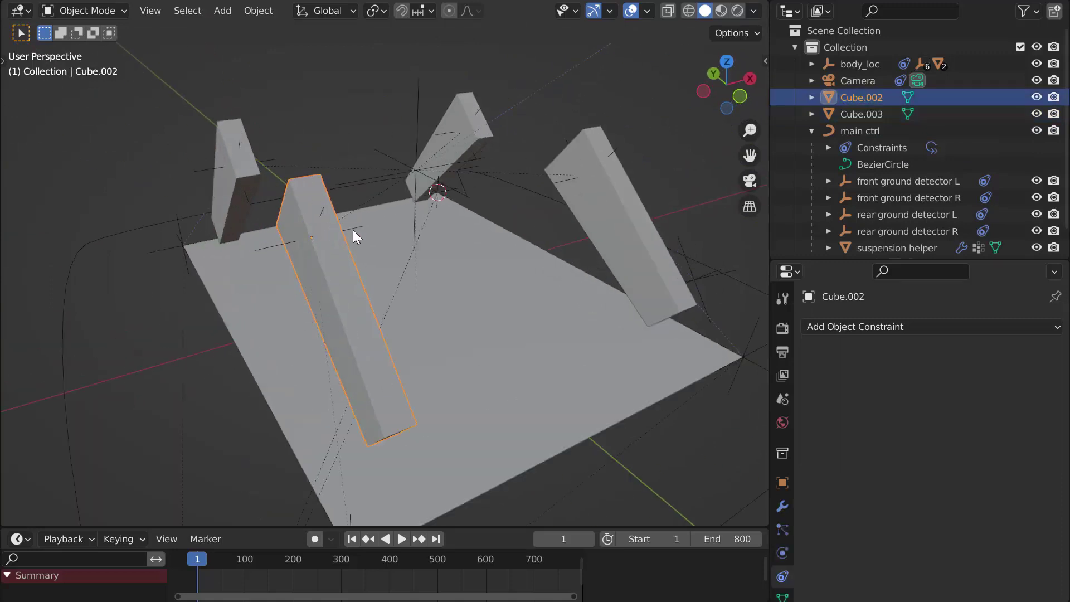
pyautogui.click(629, 186)
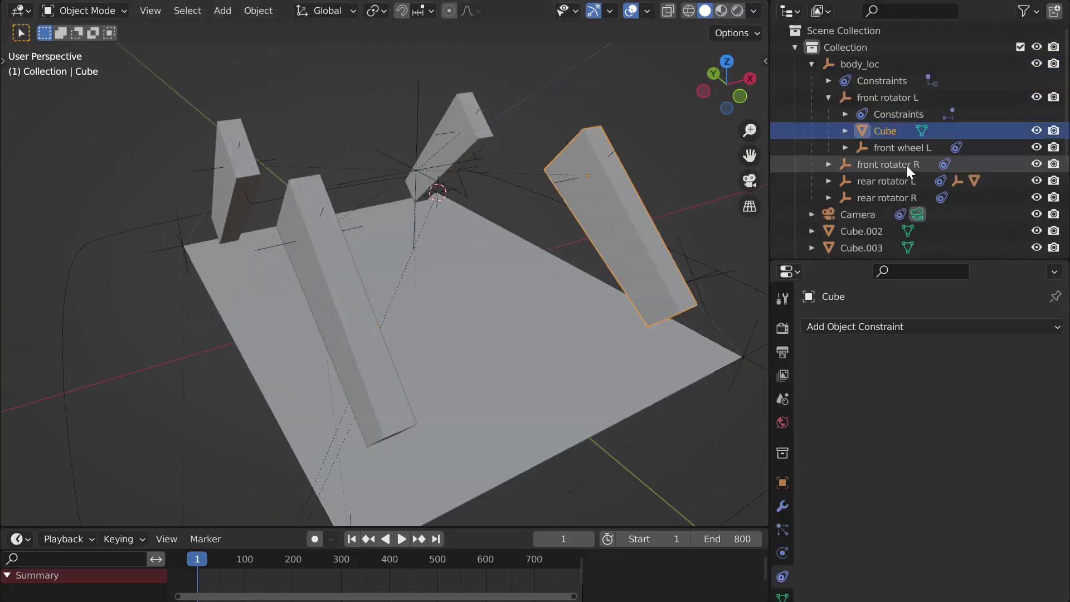
pyautogui.hotkey('ctrl', 'z')
pyautogui.hotkey('ctrl', 'p')
# Test-move the front and rear right ground detectors to check the legs follow.
pyautogui.click(215, 197)
pyautogui.keyDown('shift'); pyautogui.click(215, 197); pyautogui.keyUp('shift')
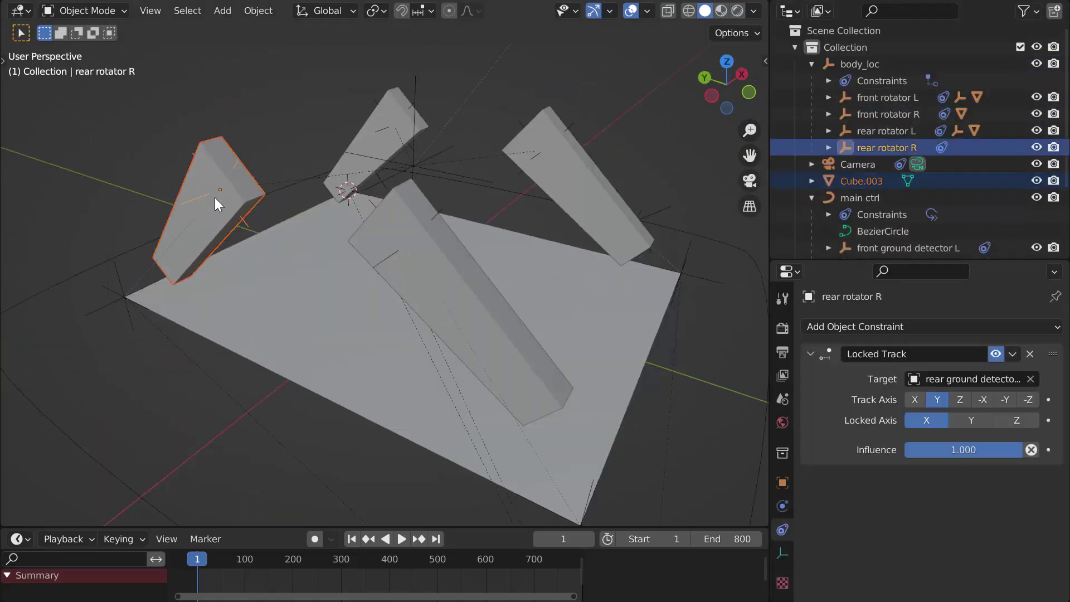
pyautogui.hotkey('ctrl', 'p')
pyautogui.click(579, 319)
pyautogui.press('g')
pyautogui.click(582, 348)
pyautogui.click(255, 351)
pyautogui.press('g')
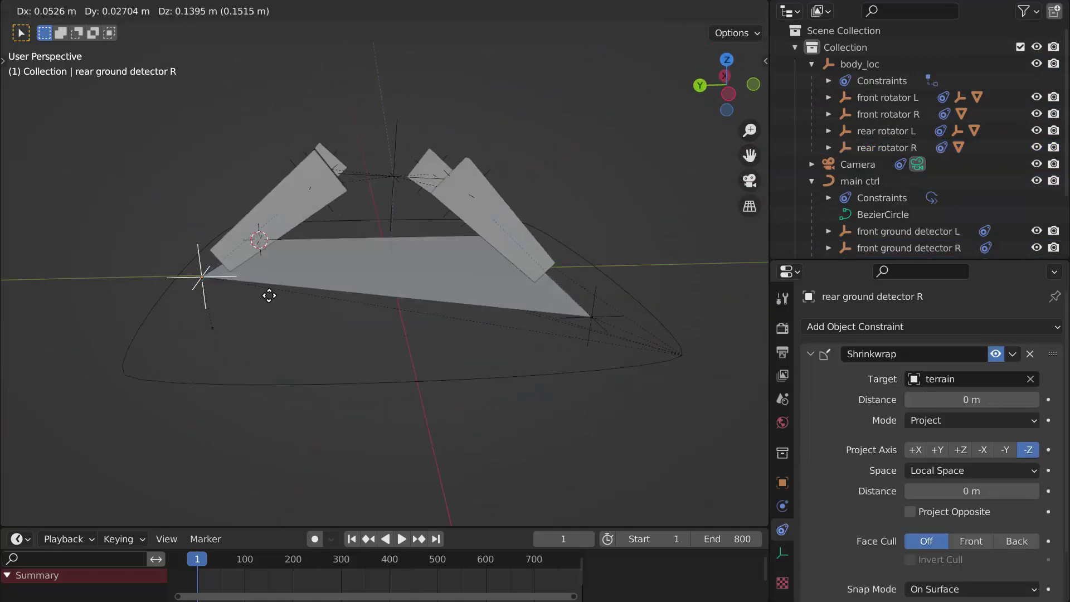
pyautogui.click(271, 294)
# Add a new cube at the origin.
pyautogui.scroll(-3, 1036, 241)
pyautogui.moveTo(390, 334)
pyautogui.mouseDown(button='middle')
pyautogui.moveTo(316, 361)
pyautogui.moveTo(318, 277)
pyautogui.moveTo(592, 192)
pyautogui.mouseUp(button='middle')
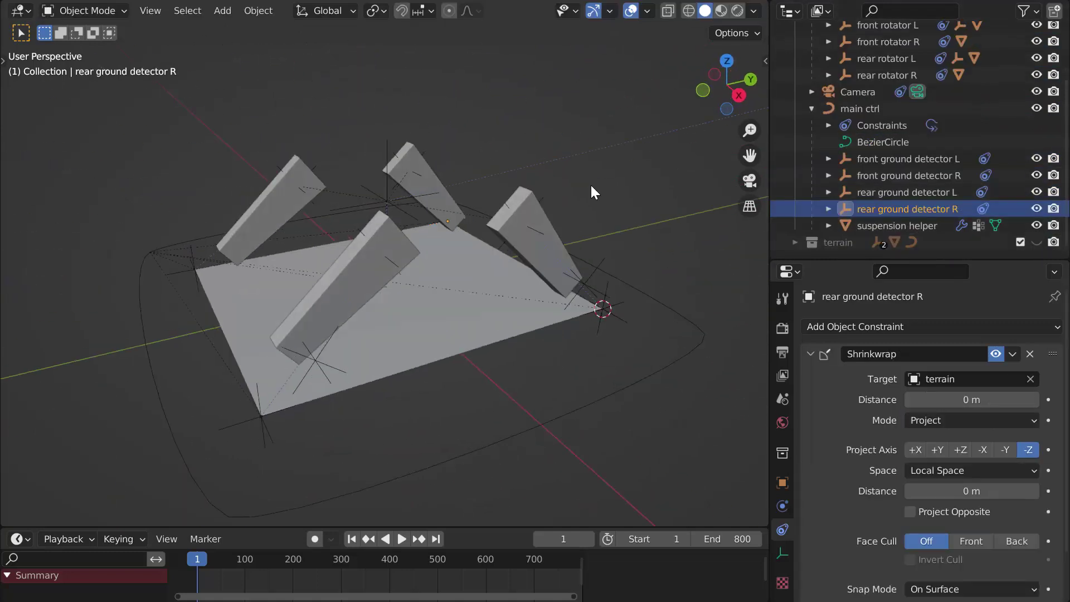
pyautogui.hotkey('shift', 'a')
pyautogui.click(669, 32)
pyautogui.scroll(-5, 498, 220)
# Reset the cube to the origin and reshape it in Edit Mode into a stretched box body.
pyautogui.hotkey('alt', 'g')
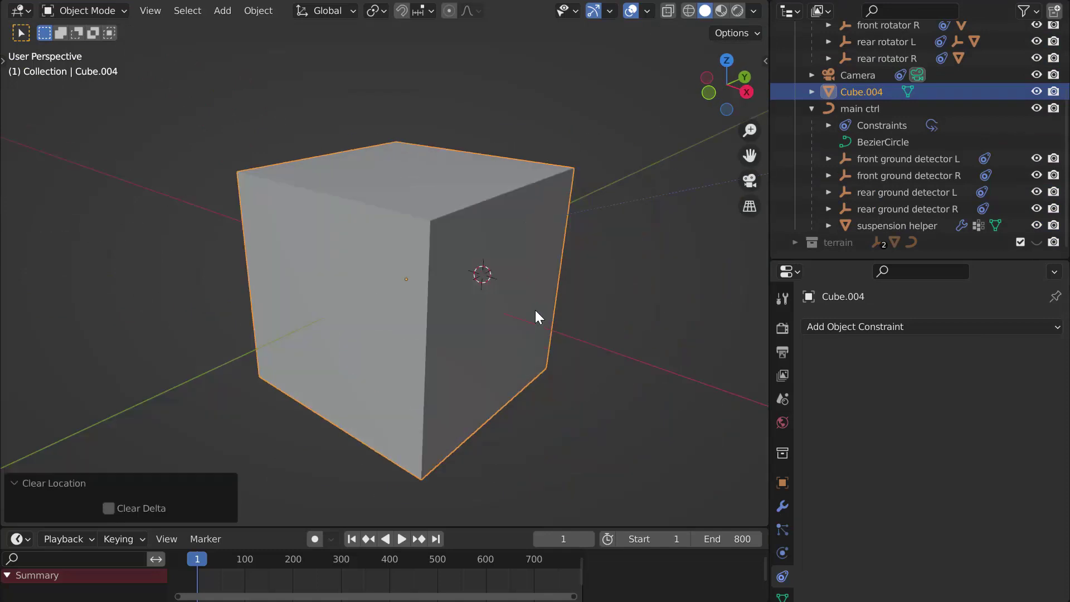
pyautogui.press('Tab')
pyautogui.press('s')
pyautogui.click(441, 270)
pyautogui.press('KP_3')
pyautogui.press('s')
pyautogui.click(350, 314)
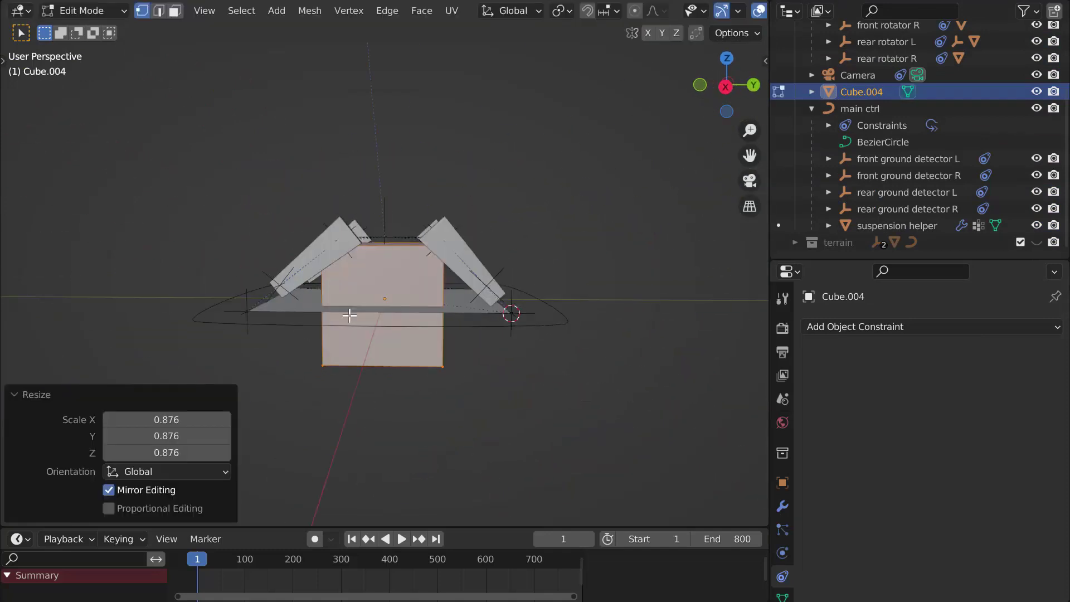
pyautogui.press('g')
pyautogui.click(456, 245)
pyautogui.moveTo(456, 245)
pyautogui.mouseDown(button='middle')
pyautogui.moveTo(504, 234)
pyautogui.moveTo(389, 270)
pyautogui.mouseUp(button='middle')
pyautogui.press('Tab')
# Disable body_loc's Child Of constraint and select the body block with body_loc for parenting.
pyautogui.moveTo(436, 233)
pyautogui.mouseDown(button='middle')
pyautogui.moveTo(406, 346)
pyautogui.moveTo(387, 306)
pyautogui.moveTo(375, 309)
pyautogui.mouseUp(button='middle')
pyautogui.scroll(6, 382, 315)
pyautogui.click(380, 316)
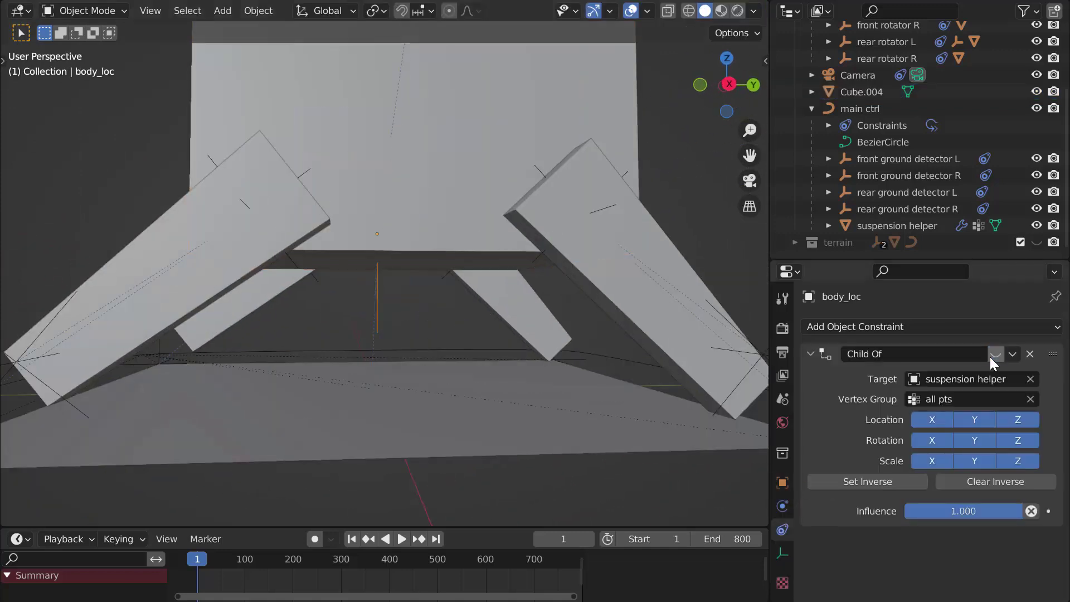
pyautogui.click(996, 354)
pyautogui.click(387, 299)
pyautogui.hotkey('ctrl', 'p')
# Parent the body block to body_loc and re-enable body_loc's Child Of constraint.
pyautogui.click(392, 297)
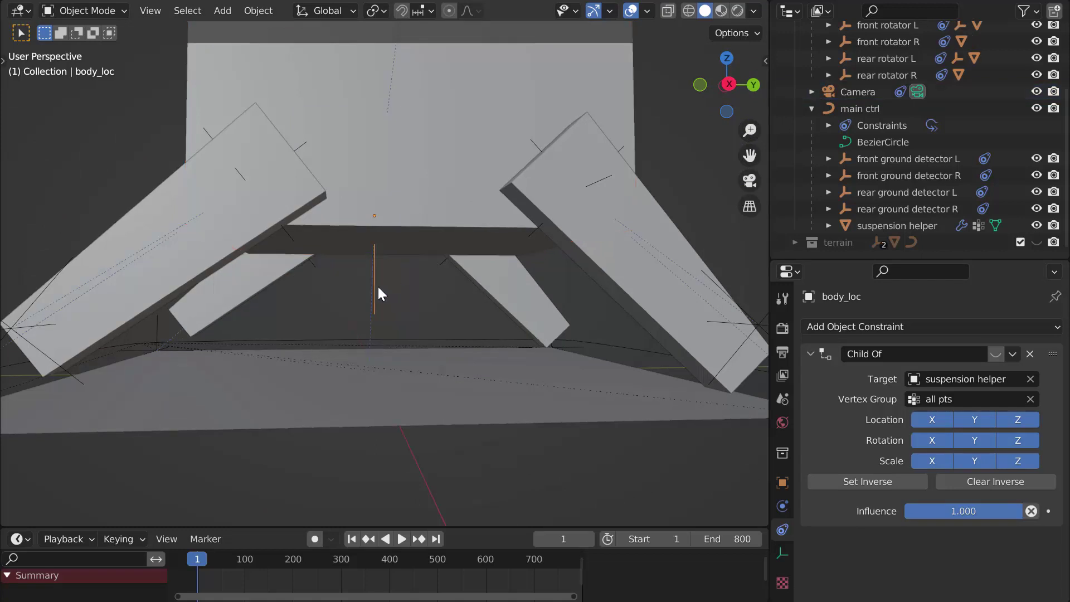
pyautogui.click(995, 354)
pyautogui.scroll(-5, 477, 311)
pyautogui.moveTo(477, 311)
pyautogui.mouseDown(button='middle')
pyautogui.moveTo(517, 360)
pyautogui.moveTo(485, 406)
pyautogui.moveTo(484, 328)
pyautogui.moveTo(496, 403)
pyautogui.moveTo(651, 386)
pyautogui.mouseUp(button='middle')
# Test front wheel L by moving its ground detector and rotating the wheel.
pyautogui.click(549, 350)
pyautogui.moveTo(510, 420)
pyautogui.mouseDown(button='middle')
pyautogui.moveTo(425, 329)
pyautogui.moveTo(212, 376)
pyautogui.mouseUp(button='middle')
pyautogui.click(246, 385)
pyautogui.press('g')
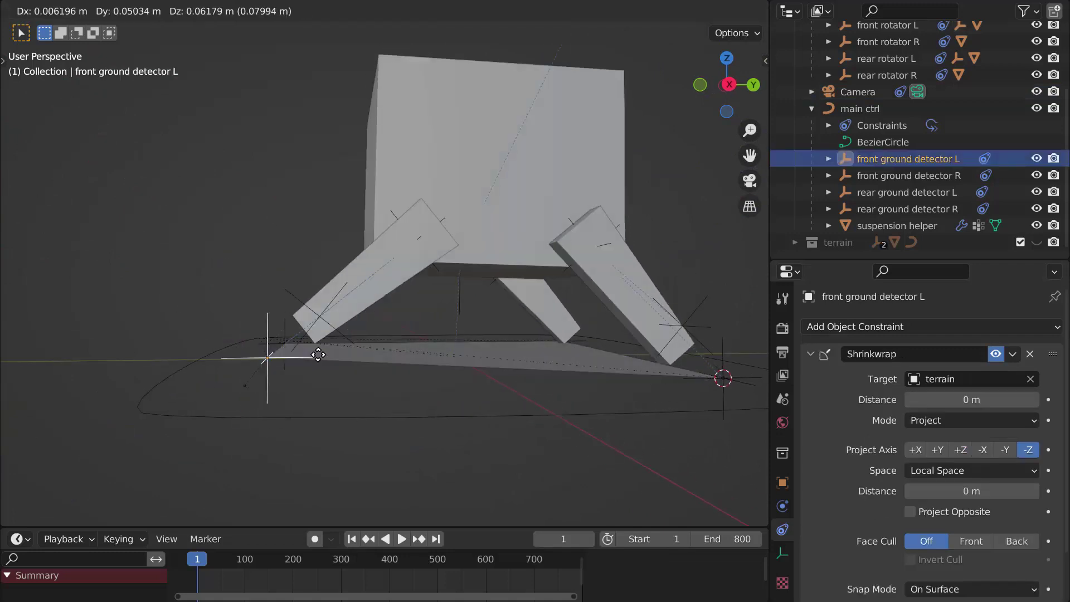
pyautogui.press('Escape')
pyautogui.click(310, 333)
pyautogui.press('r')
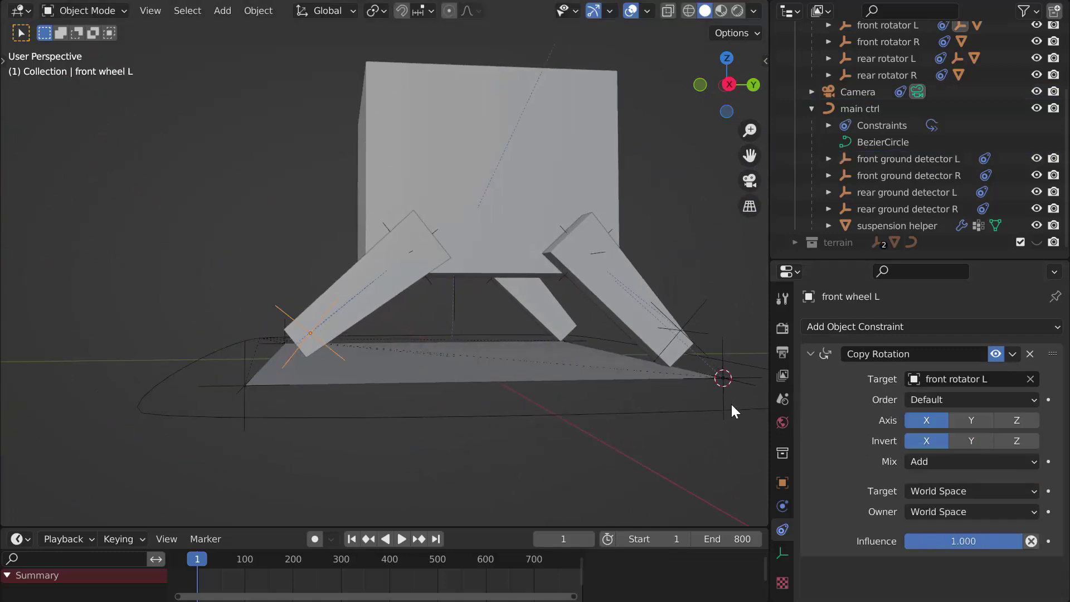
# Set front wheel L's Copy Rotation mix to Before Original and retest with the detector.
pyautogui.click(937, 462)
pyautogui.click(944, 517)
pyautogui.click(955, 462)
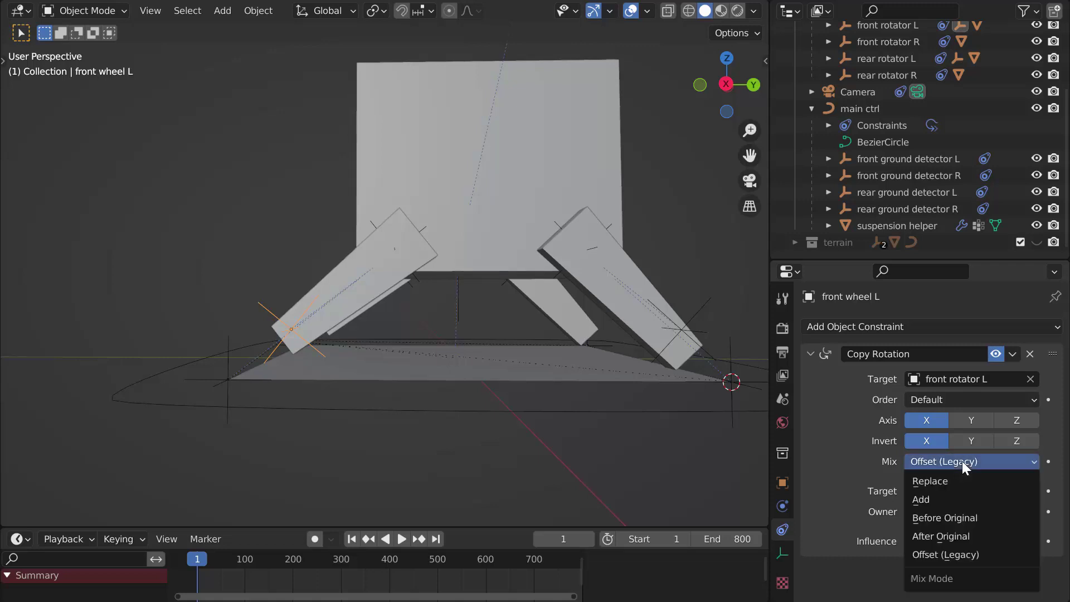
pyautogui.click(240, 379)
pyautogui.click(273, 316)
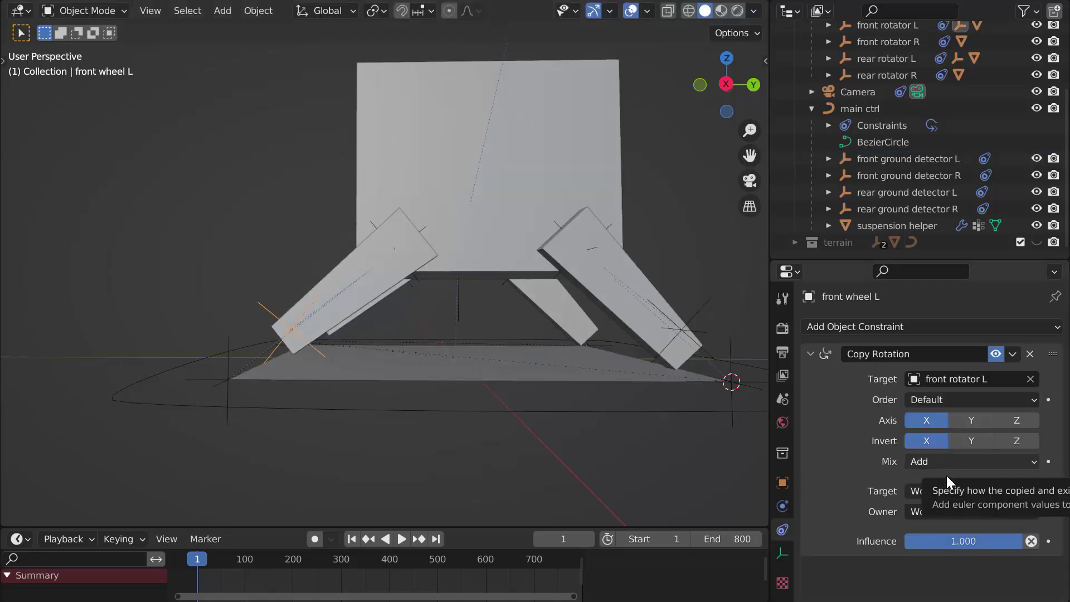
pyautogui.click(225, 394)
pyautogui.press('Escape')
pyautogui.hotkey('ctrl', 'z')
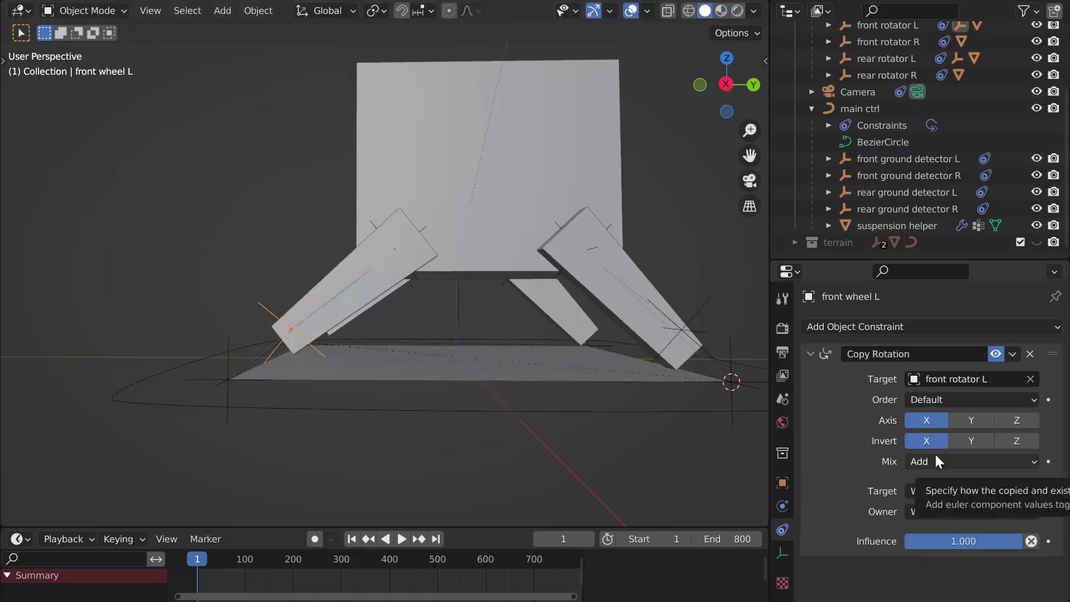
# Switch the Copy Rotation mix mode to Replace and retest with the ground detector.
pyautogui.click(931, 462)
pyautogui.click(928, 480)
pyautogui.click(226, 393)
pyautogui.press('g')
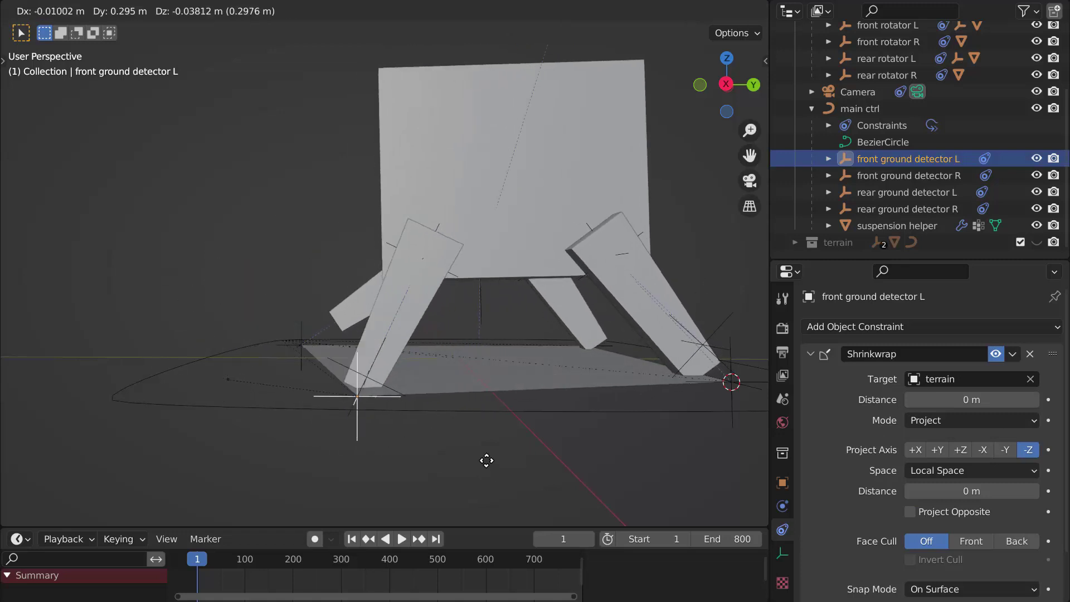
pyautogui.press('Escape')
pyautogui.hotkey('ctrl', 'z')
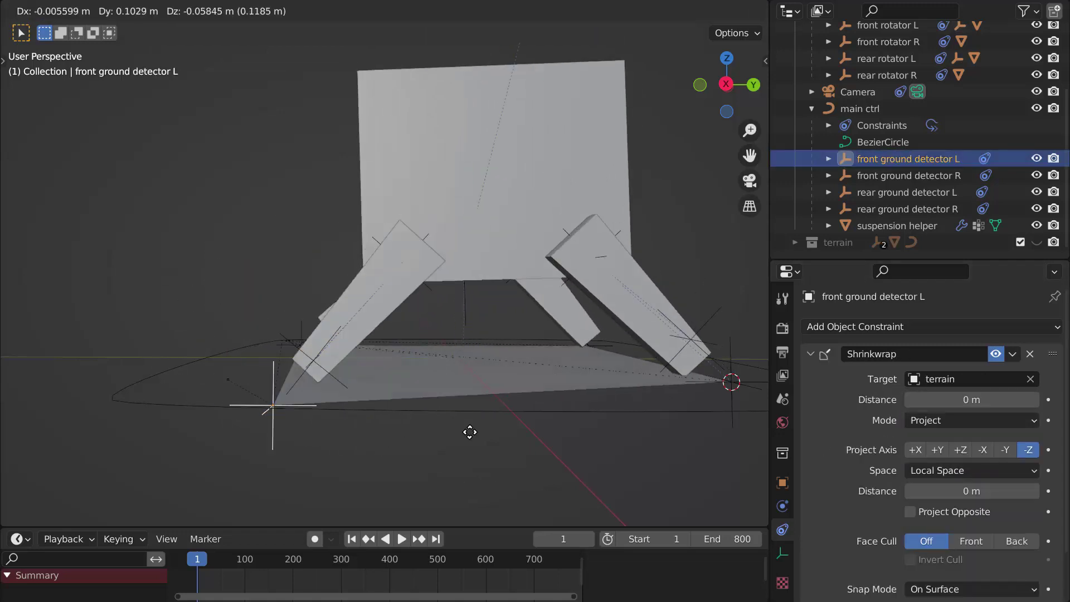
pyautogui.moveTo(427, 387)
pyautogui.mouseDown(button='middle')
pyautogui.moveTo(473, 364)
pyautogui.moveTo(529, 387)
pyautogui.mouseUp(button='middle')
# Add a 16-vertex cylinder, 0.12 m radius and 0.15 m depth, turned 90° onto its side.
pyautogui.hotkey('shift', 'a')
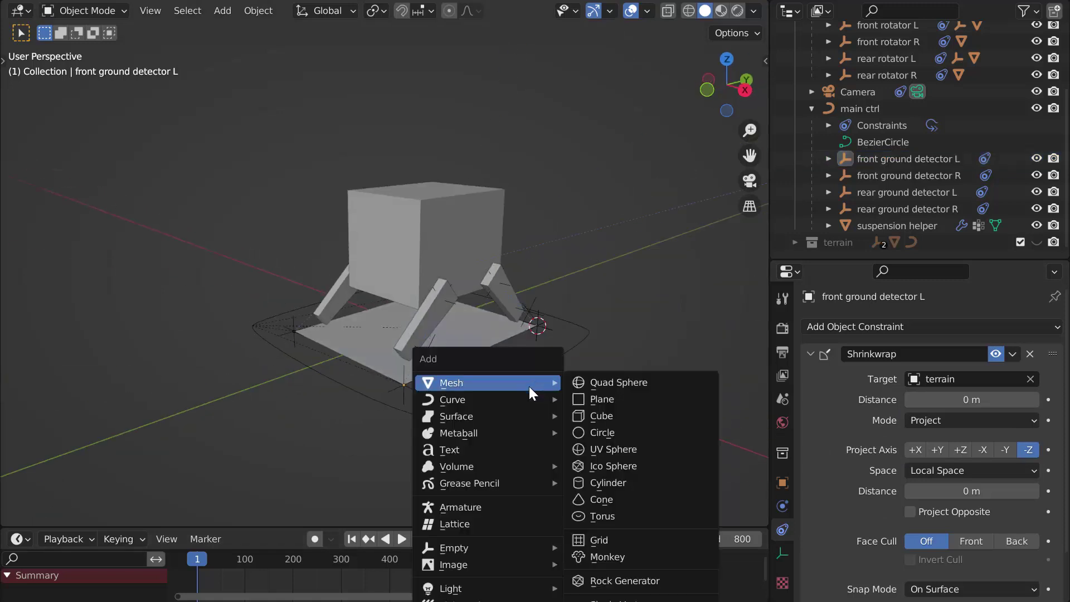
pyautogui.click(619, 483)
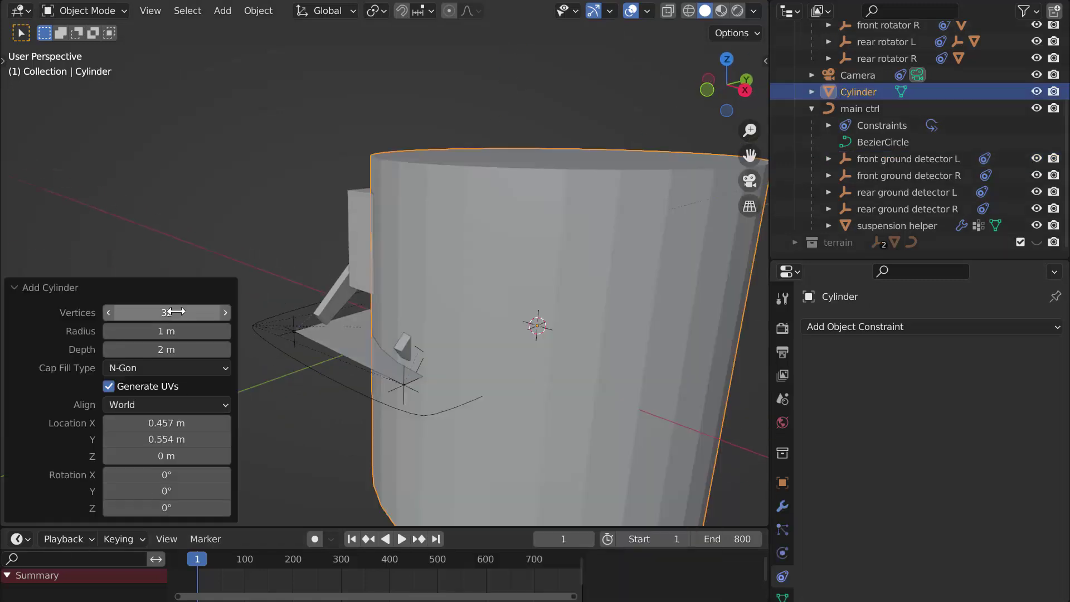
pyautogui.moveTo(172, 331); pyautogui.dragTo(145, 331)
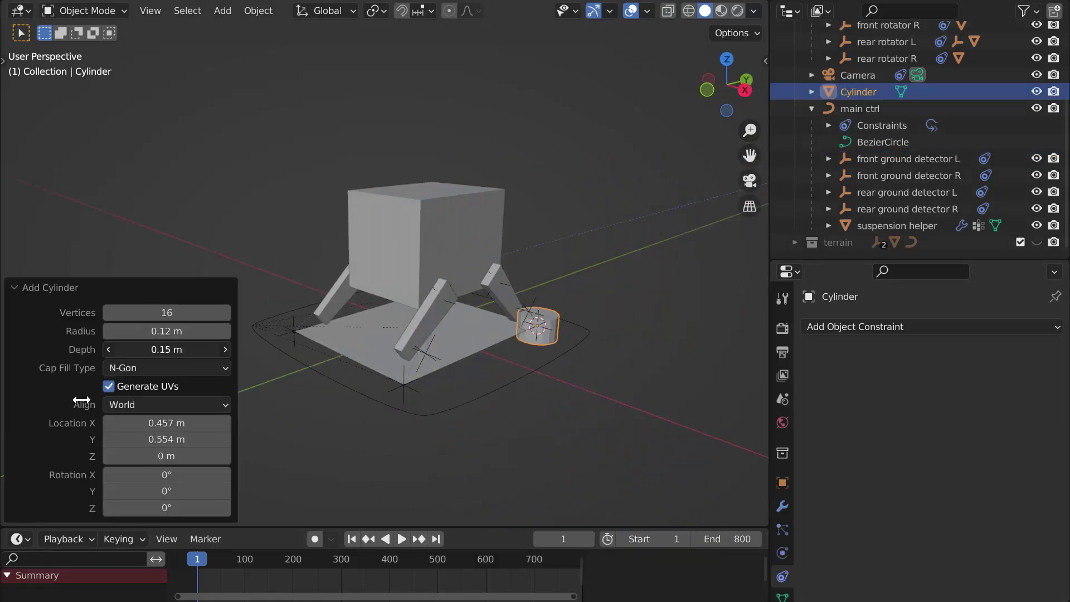
pyautogui.hotkey('alt', 'g')
pyautogui.press('KP_1')
pyautogui.write('r90')
pyautogui.press('Return')
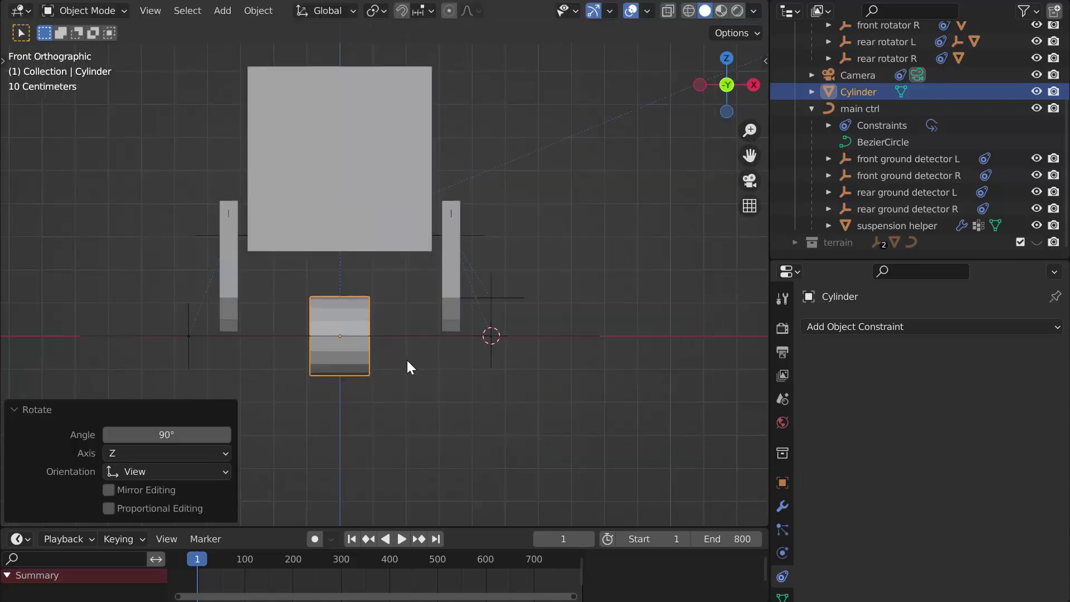
# Align the cylinder onto front wheel L.
pyautogui.press('g')
pyautogui.click(600, 354)
pyautogui.moveTo(600, 353); pyautogui.dragTo(487, 346, button='middle')
pyautogui.keyDown('shift'); pyautogui.click(482, 377); pyautogui.keyUp('shift')
pyautogui.hotkey('alt', 'a')
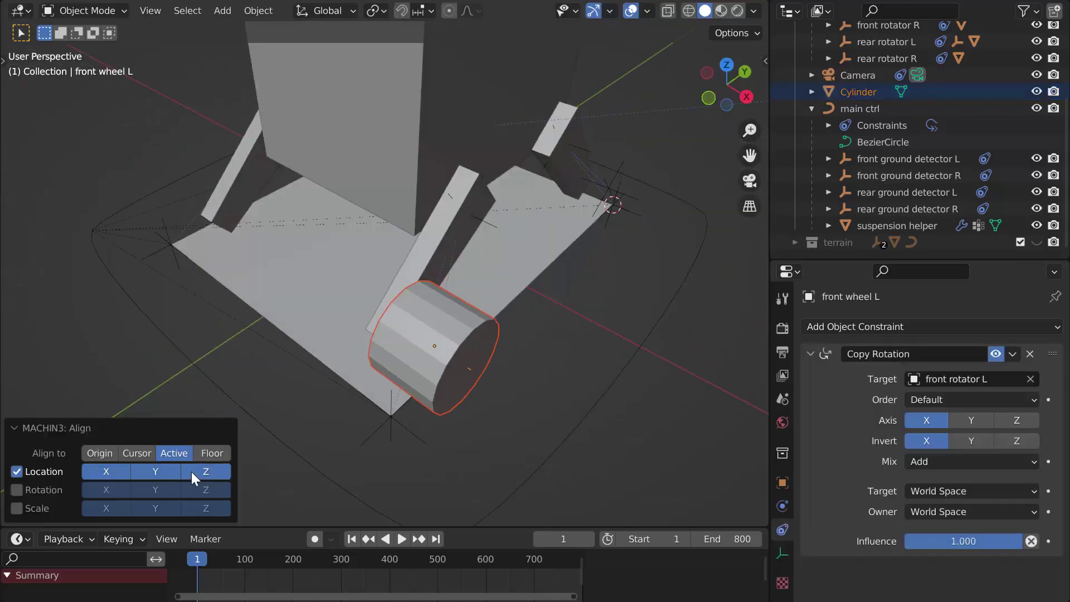
pyautogui.moveTo(357, 385); pyautogui.dragTo(524, 295, button='middle')
pyautogui.click(526, 292)
pyautogui.click(510, 353)
pyautogui.moveTo(510, 353)
pyautogui.mouseDown(button='middle')
pyautogui.moveTo(203, 341)
pyautogui.moveTo(398, 312)
pyautogui.moveTo(613, 223)
pyautogui.mouseUp(button='middle')
# Rename the cylinder wheel_geo and collapse body_loc and main ctrl in the outliner.
pyautogui.scroll(2, 923, 106)
pyautogui.press('F2')
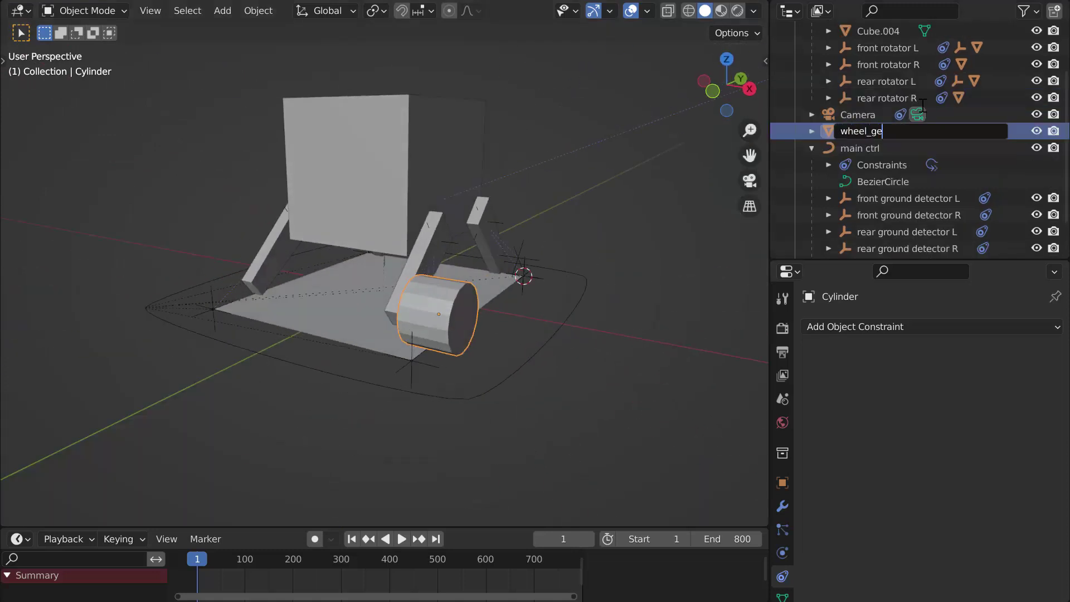
pyautogui.write('o')
pyautogui.press('Return')
pyautogui.scroll(3, 887, 162)
pyautogui.click(812, 64)
pyautogui.click(811, 97)
# Parent body_loc to main ctrl, test-move it, then undo the parenting.
pyautogui.click(863, 64)
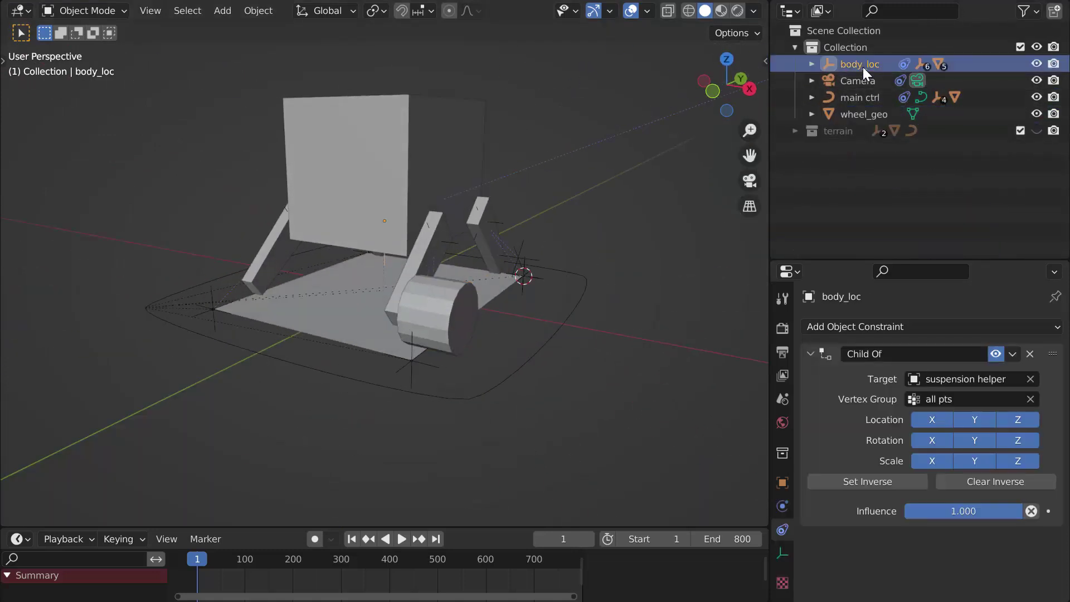
pyautogui.keyDown('ctrl'); pyautogui.click(871, 96); pyautogui.keyUp('ctrl')
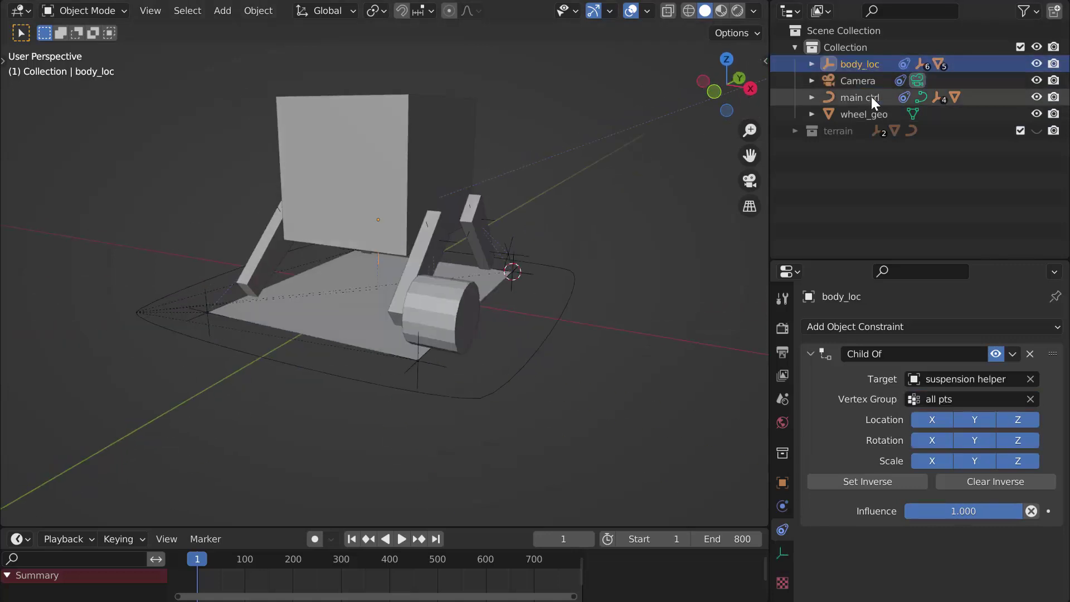
pyautogui.hotkey('ctrl', 'p')
pyautogui.click(577, 207)
pyautogui.press('g')
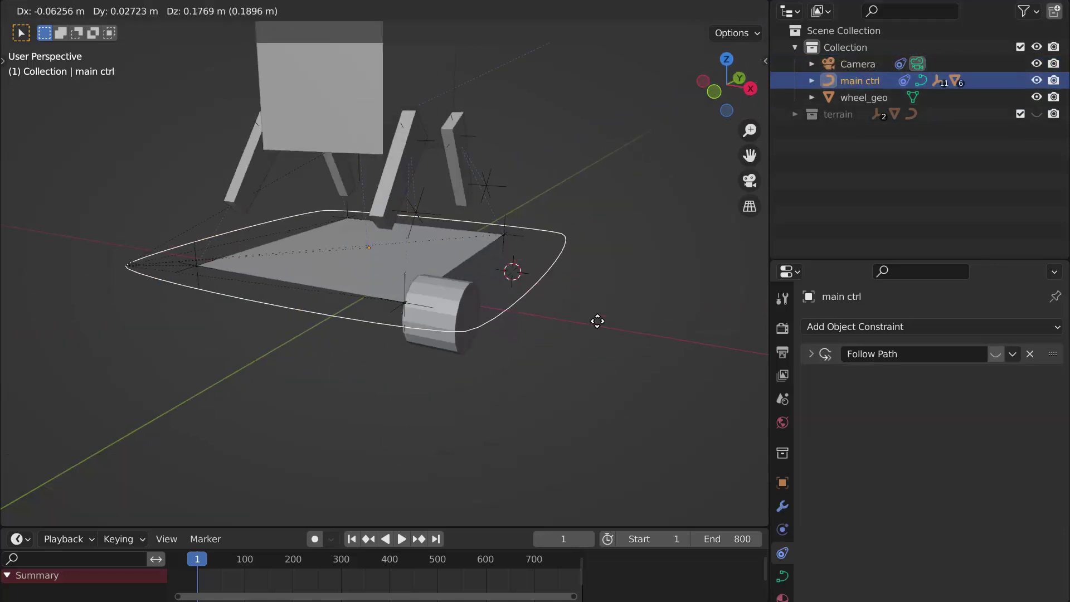
pyautogui.press('Escape')
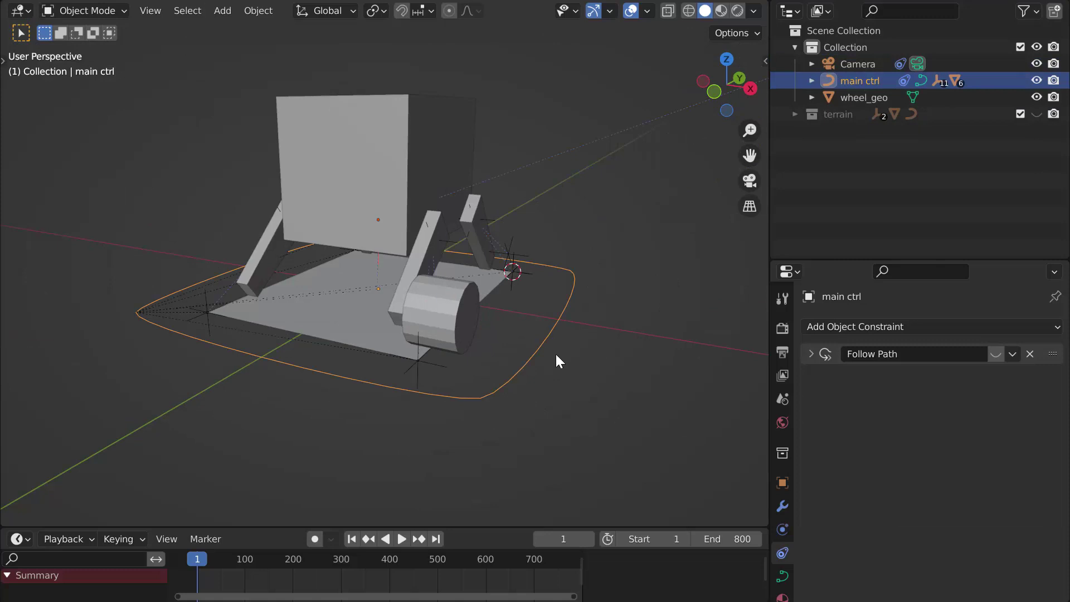
pyautogui.hotkey('ctrl', 'z')
pyautogui.press('g')
pyautogui.press('Escape')
pyautogui.moveTo(456, 302)
pyautogui.mouseDown(button='middle')
pyautogui.moveTo(570, 293)
pyautogui.moveTo(426, 262)
pyautogui.moveTo(311, 290)
pyautogui.moveTo(554, 314)
pyautogui.moveTo(446, 306)
pyautogui.mouseUp(button='middle')
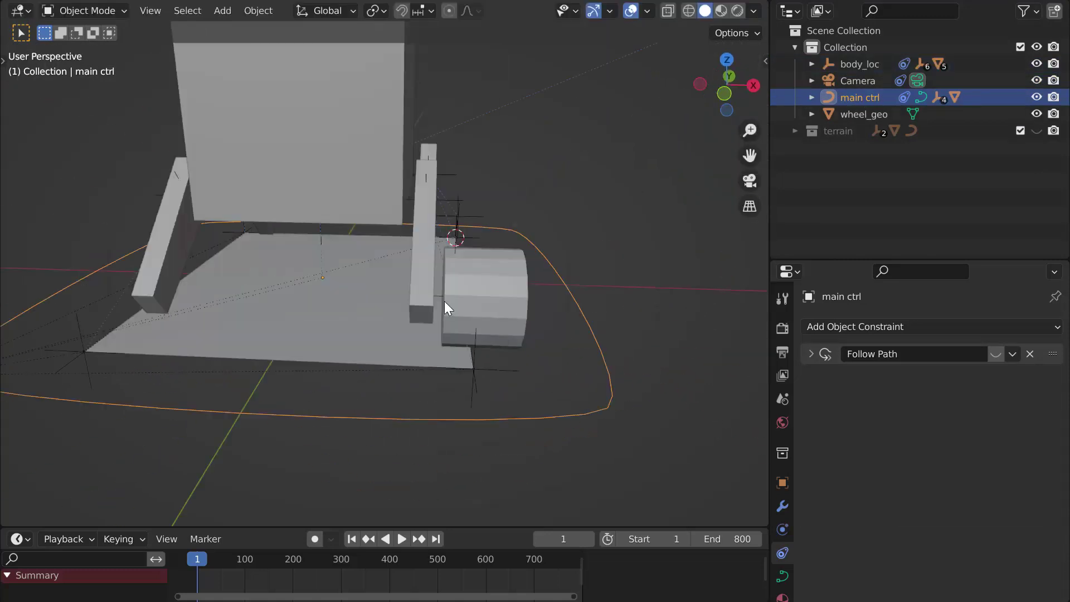
# Hide wheel_geo and duplicate the rear and front left wheel empties in place.
pyautogui.click(446, 307)
pyautogui.press('h')
pyautogui.click(479, 195)
pyautogui.click(468, 239)
pyautogui.hotkey('shift', 'd')
pyautogui.press('Escape')
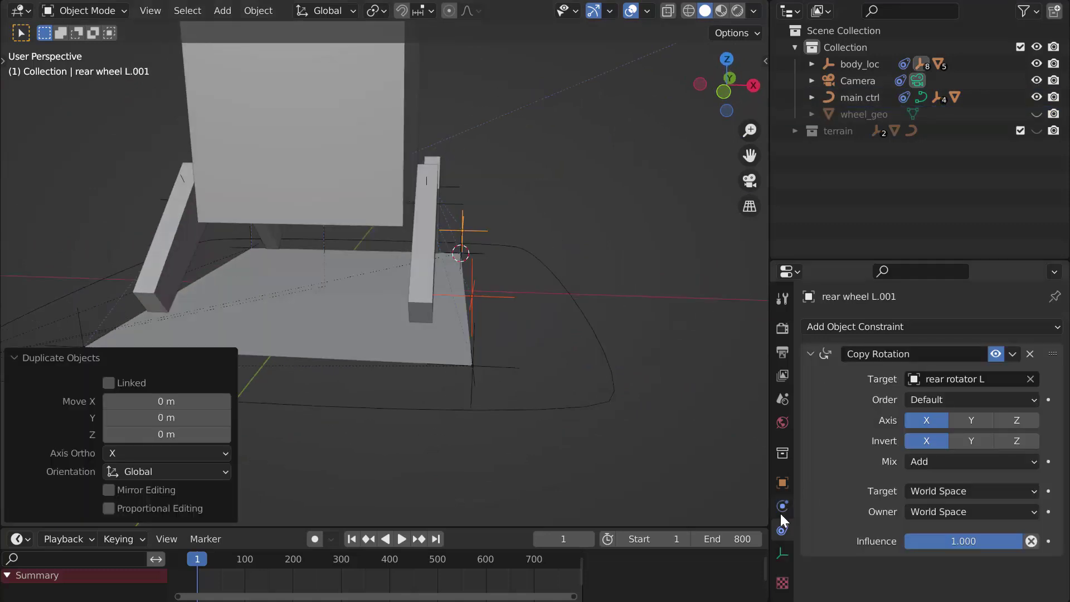
# Rename the duplicated empties rear wheel R and front wheel R, mirrored to the right side.
pyautogui.click(783, 483)
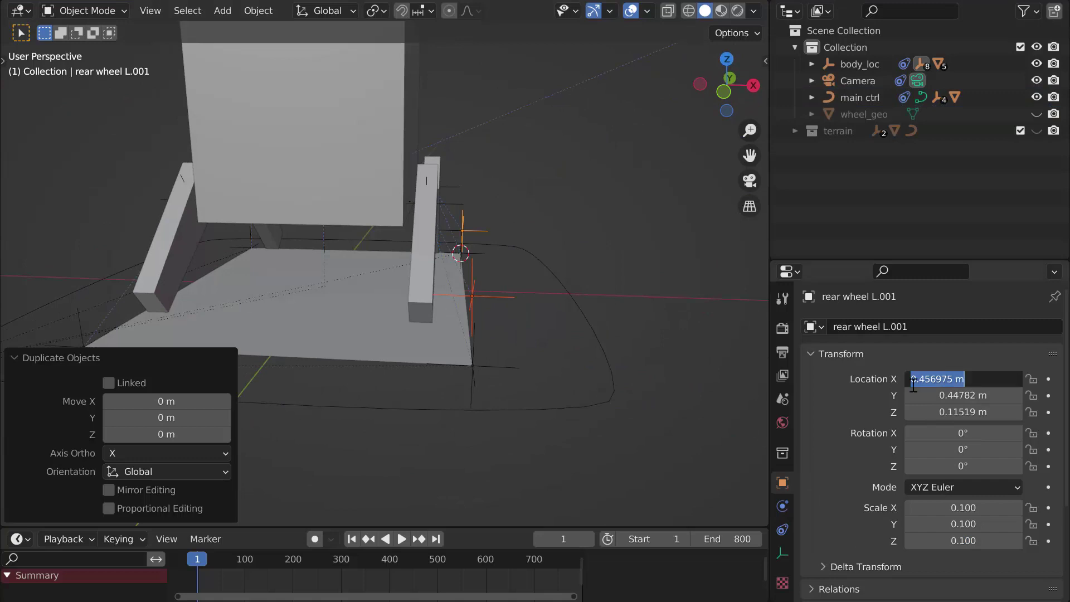
pyautogui.moveTo(287, 239); pyautogui.dragTo(390, 245, button='middle')
pyautogui.click(782, 529)
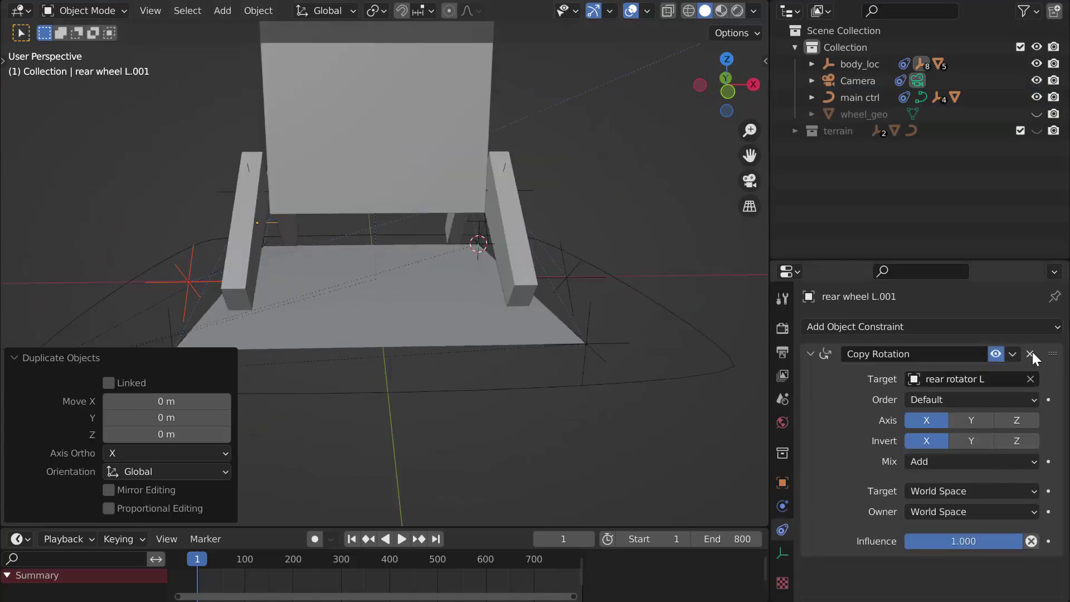
pyautogui.click(782, 483)
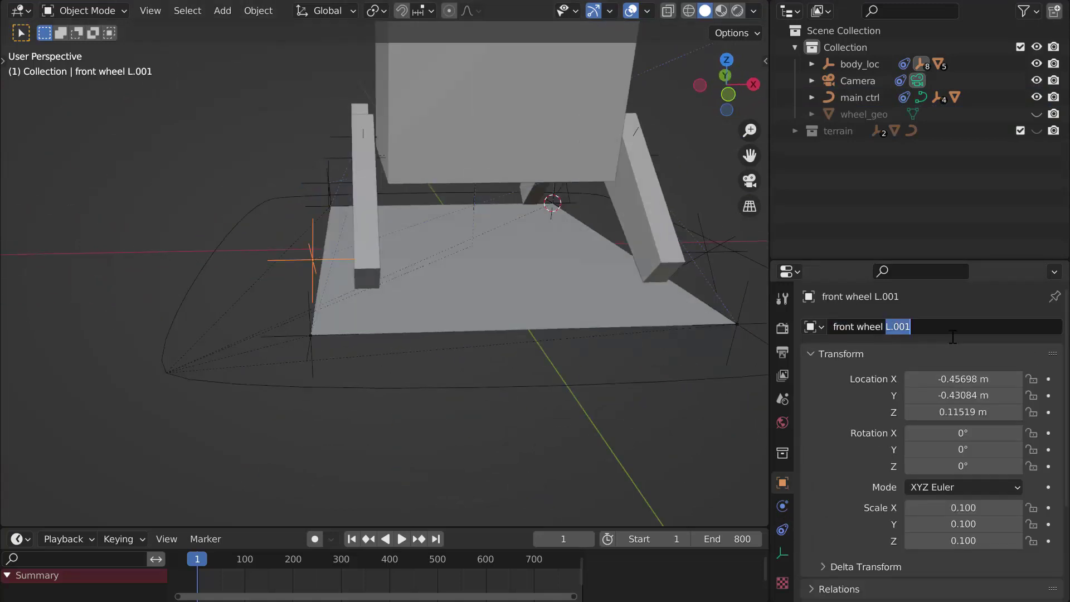
pyautogui.write('R')
pyautogui.press('Return')
pyautogui.moveTo(423, 211); pyautogui.dragTo(352, 204, button='middle')
# Parent front wheel R to front rotator R with Ctrl+P.
pyautogui.moveTo(341, 288)
pyautogui.mouseDown(button='middle')
pyautogui.moveTo(323, 333)
pyautogui.moveTo(375, 350)
pyautogui.mouseUp(button='middle')
pyautogui.click(380, 279)
pyautogui.moveTo(380, 279); pyautogui.dragTo(635, 247, button='middle')
pyautogui.click(698, 251)
pyautogui.press('.')
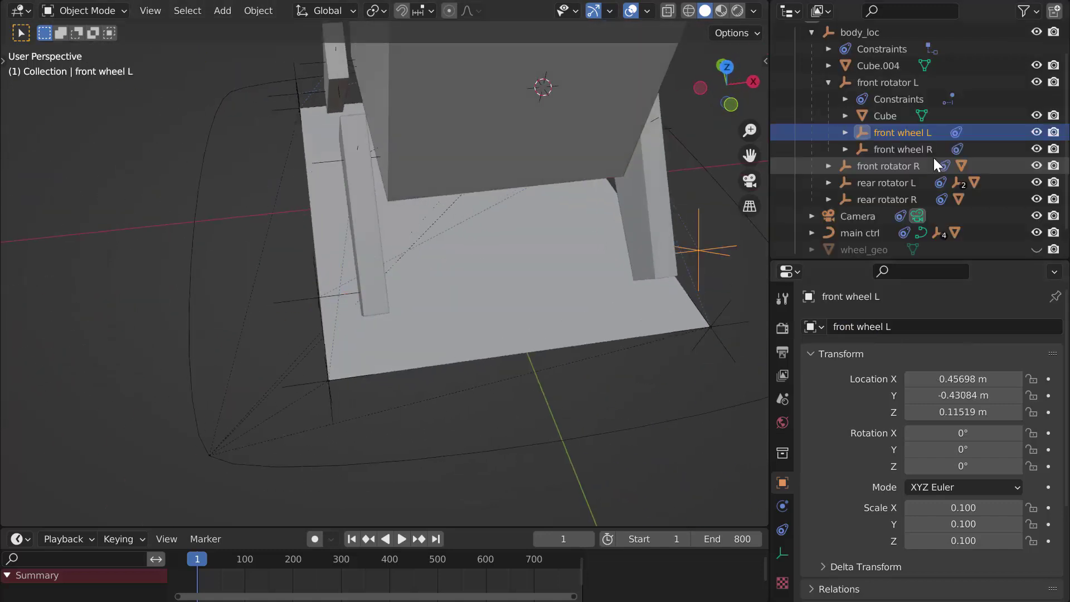
pyautogui.click(299, 303)
pyautogui.keyDown('shift'); pyautogui.click(329, 160); pyautogui.keyUp('shift')
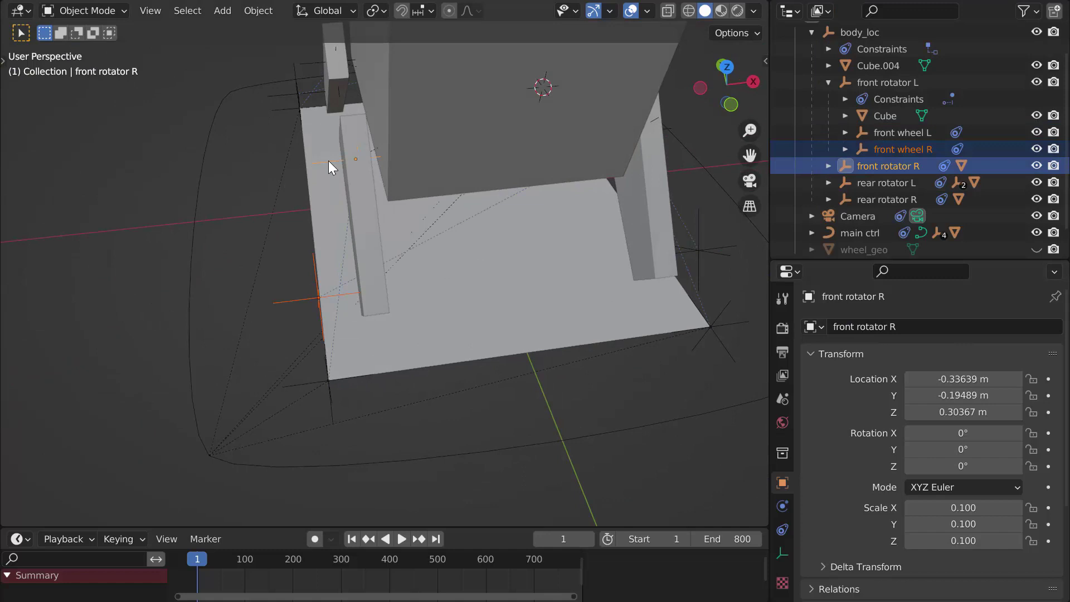
pyautogui.moveTo(329, 160); pyautogui.dragTo(436, 271, button='middle')
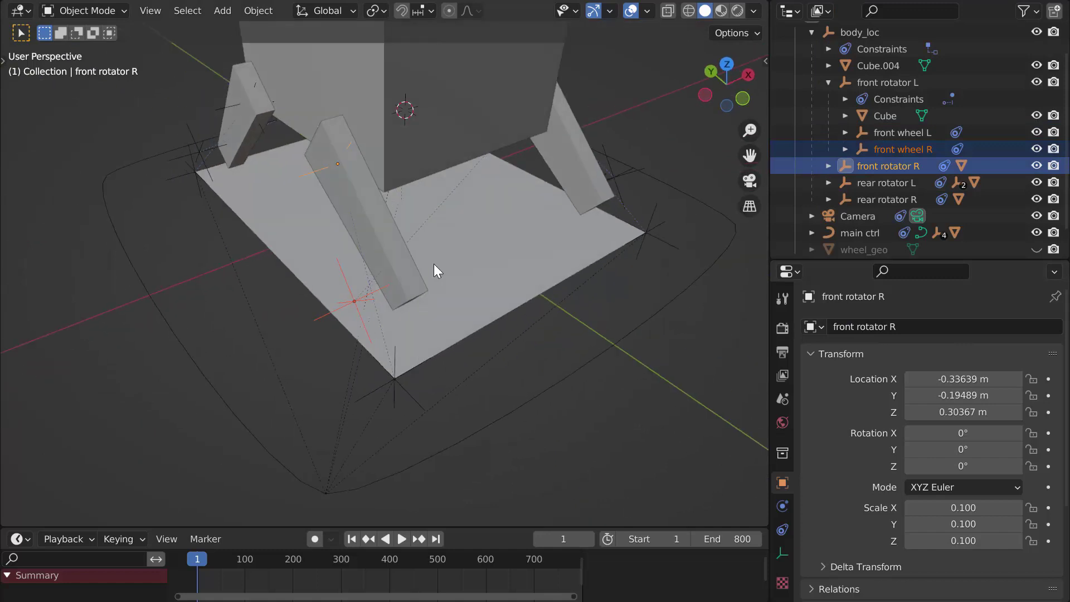
pyautogui.hotkey('ctrl', 'p')
# Check front wheel R's Copy Rotation target list, then select front ground detector R.
pyautogui.click(353, 303)
pyautogui.moveTo(352, 303); pyautogui.dragTo(503, 234, button='middle')
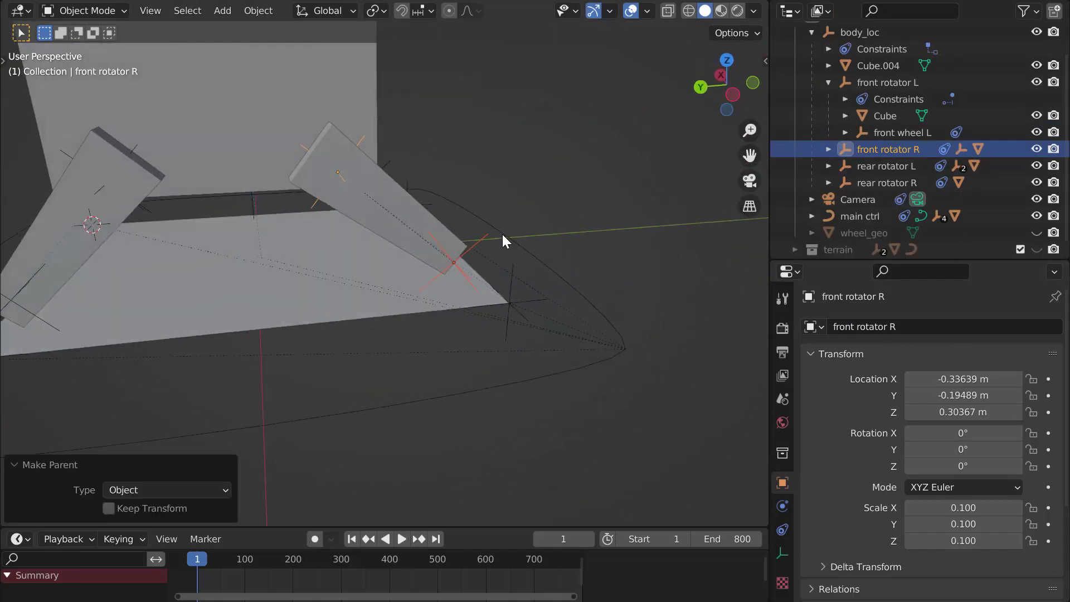
pyautogui.click(454, 261)
pyautogui.click(783, 529)
pyautogui.click(953, 379)
pyautogui.scroll(-4, 998, 552)
pyautogui.scroll(-4, 997, 552)
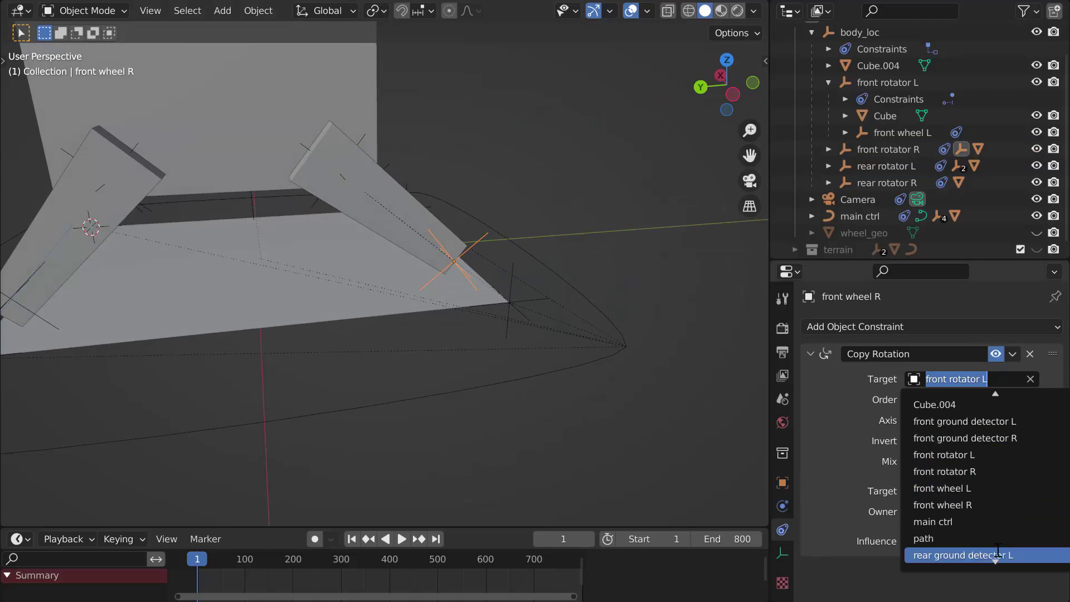
pyautogui.scroll(5, 997, 552)
pyautogui.click(536, 310)
# Move front ground detector R to test the front right wheel rig.
pyautogui.press('g')
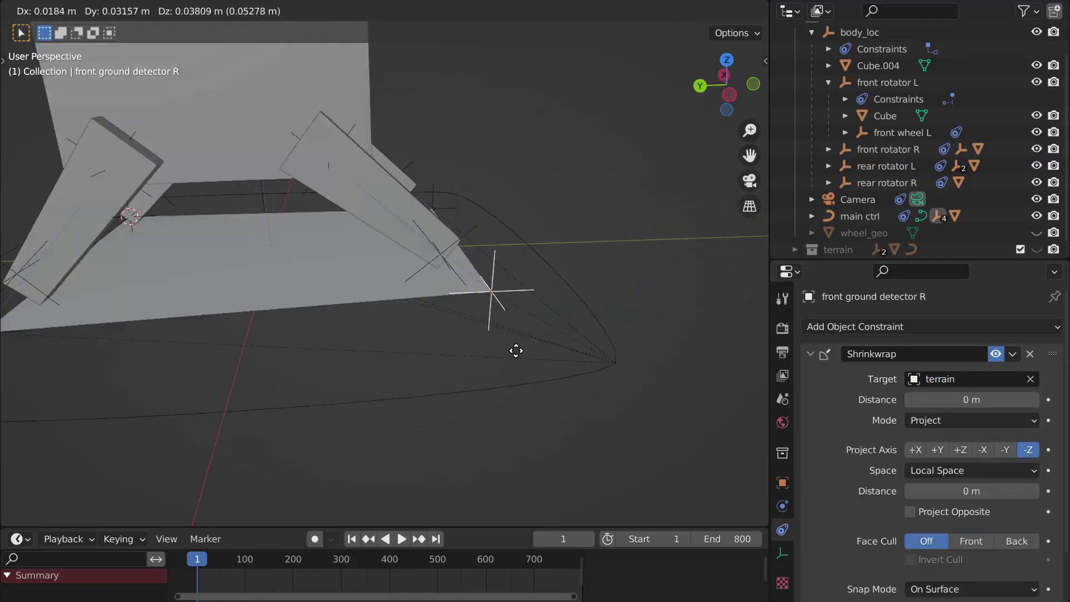
pyautogui.click(475, 423)
pyautogui.scroll(-4, 342, 323)
pyautogui.moveTo(343, 323)
pyautogui.mouseDown(button='middle')
pyautogui.moveTo(339, 379)
pyautogui.moveTo(376, 377)
pyautogui.mouseUp(button='middle')
# Parent rear wheel R to rear rotator R and set its Copy Rotation target to rear rotator R.
pyautogui.click(375, 377)
pyautogui.keyDown('shift'); pyautogui.click(418, 320); pyautogui.keyUp('shift')
pyautogui.hotkey('ctrl', 'p')
pyautogui.click(477, 380)
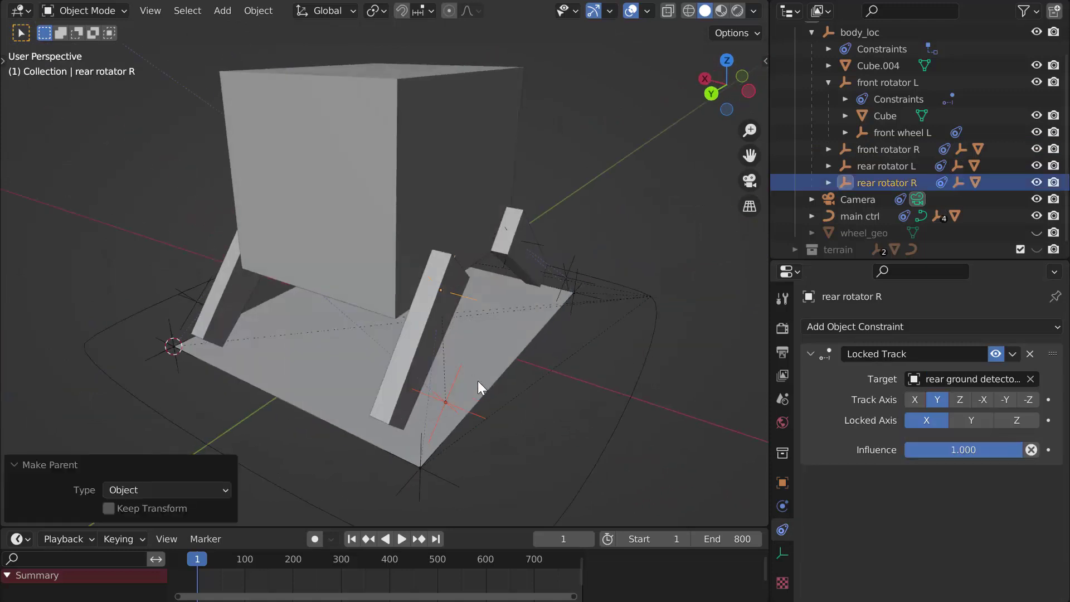
pyautogui.click(967, 380)
pyautogui.scroll(-2, 981, 474)
pyautogui.click(958, 446)
# Move rear ground detector R twice to test the rear right wheel.
pyautogui.moveTo(446, 334); pyautogui.dragTo(389, 370, button='middle')
pyautogui.click(285, 329)
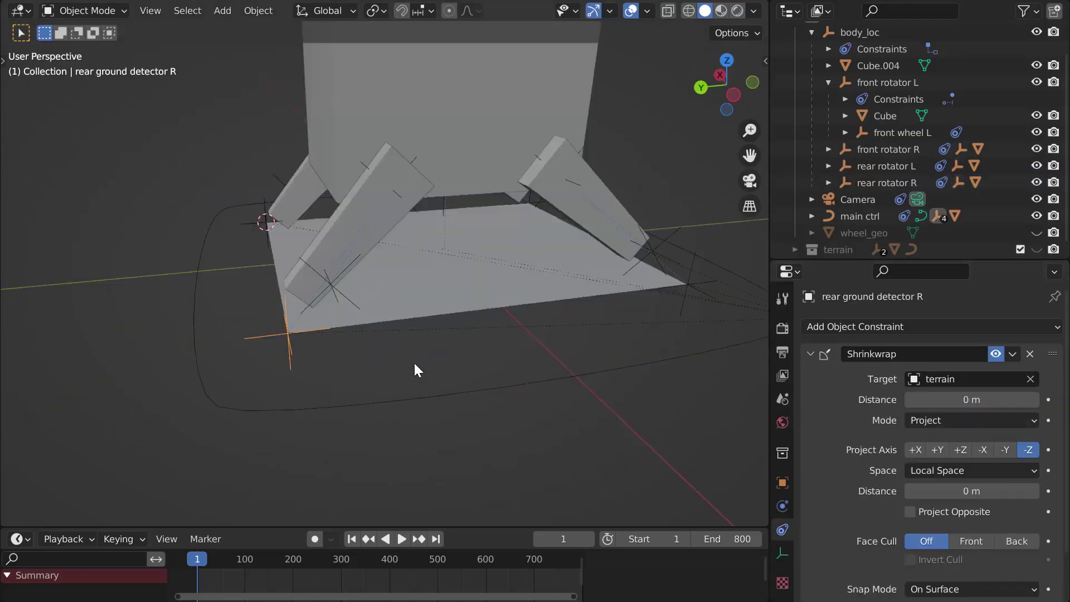
pyautogui.press('g')
pyautogui.click(360, 403)
pyautogui.moveTo(360, 403)
pyautogui.mouseDown(button='middle')
pyautogui.moveTo(497, 293)
pyautogui.moveTo(339, 296)
pyautogui.moveTo(267, 187)
pyautogui.mouseUp(button='middle')
pyautogui.press('g')
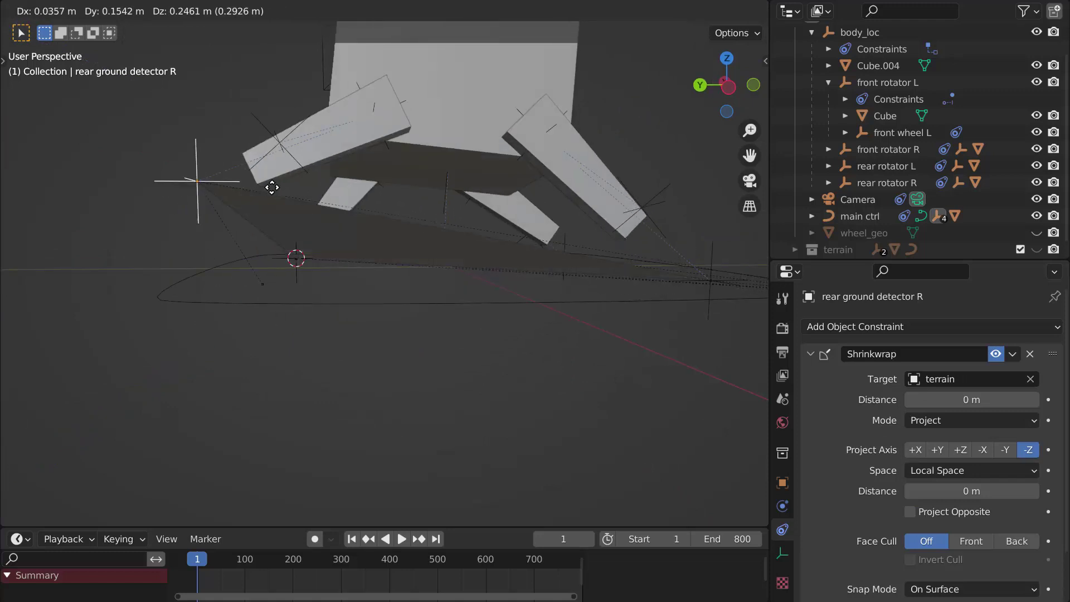
pyautogui.click(316, 226)
pyautogui.moveTo(316, 226); pyautogui.dragTo(501, 234, button='middle')
# Review the main ctrl hierarchy, select front wheel L, and unhide the wheel_geo mesh.
pyautogui.click(828, 82)
pyautogui.moveTo(250, 262); pyautogui.dragTo(431, 326, button='middle')
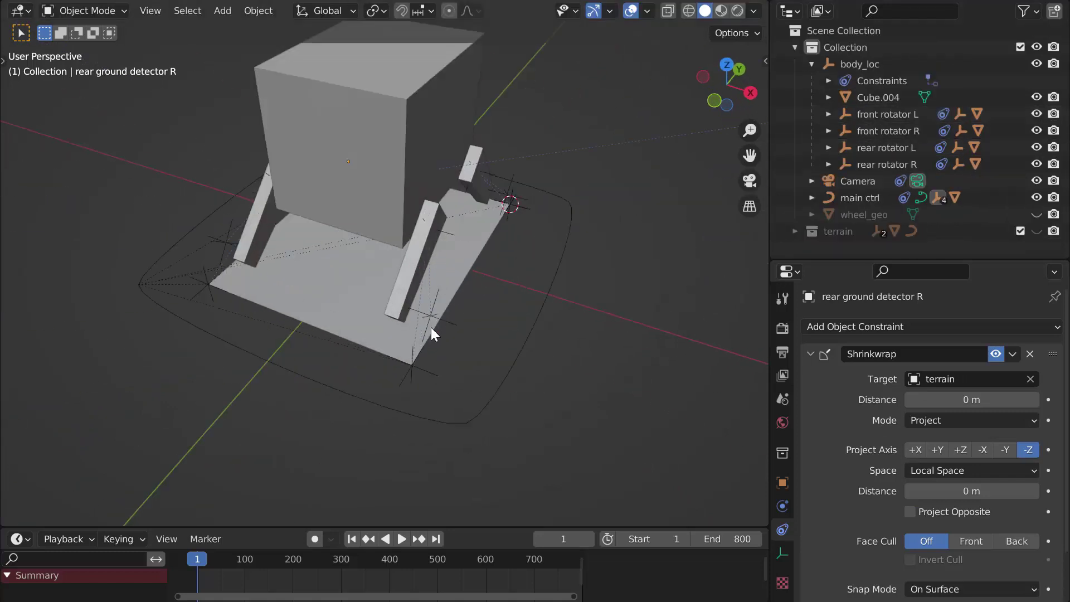
pyautogui.moveTo(424, 234); pyautogui.dragTo(463, 223, button='middle')
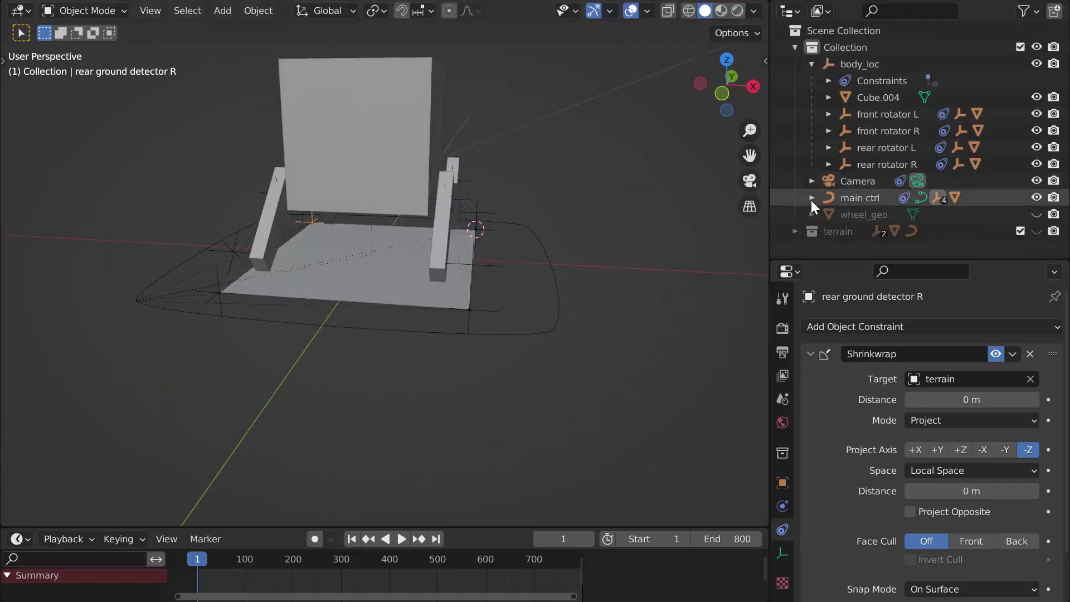
pyautogui.click(812, 198)
pyautogui.scroll(-3, 934, 226)
pyautogui.click(811, 92)
pyautogui.moveTo(563, 162); pyautogui.dragTo(598, 176, button='middle')
pyautogui.moveTo(607, 233)
pyautogui.mouseDown(button='middle')
pyautogui.moveTo(482, 307)
pyautogui.moveTo(482, 320)
pyautogui.mouseUp(button='middle')
pyautogui.click(483, 320)
pyautogui.moveTo(510, 270)
pyautogui.mouseDown(button='middle')
pyautogui.moveTo(476, 290)
pyautogui.moveTo(507, 303)
pyautogui.moveTo(387, 312)
pyautogui.mouseUp(button='middle')
pyautogui.hotkey('alt', 'h')
# Rename the cylinder wheel_geo front L and parent a renamed copy under rear wheel L.
pyautogui.doubleClick(872, 213)
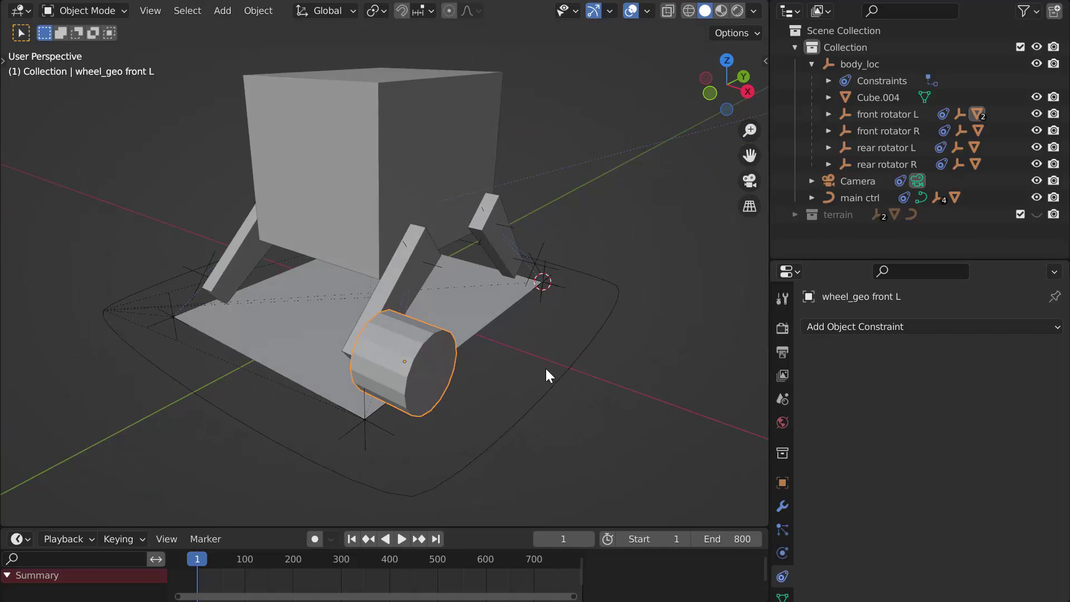
pyautogui.moveTo(547, 369)
pyautogui.mouseDown(button='middle')
pyautogui.moveTo(454, 386)
pyautogui.moveTo(424, 369)
pyautogui.moveTo(337, 383)
pyautogui.mouseUp(button='middle')
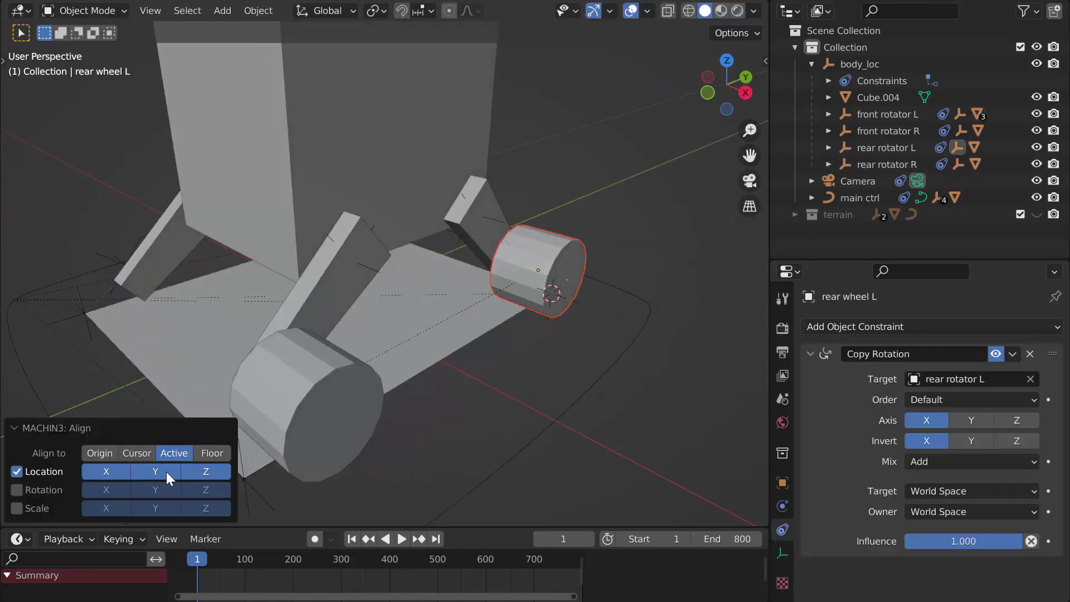
pyautogui.hotkey('ctrl', 'p')
pyautogui.click(368, 359)
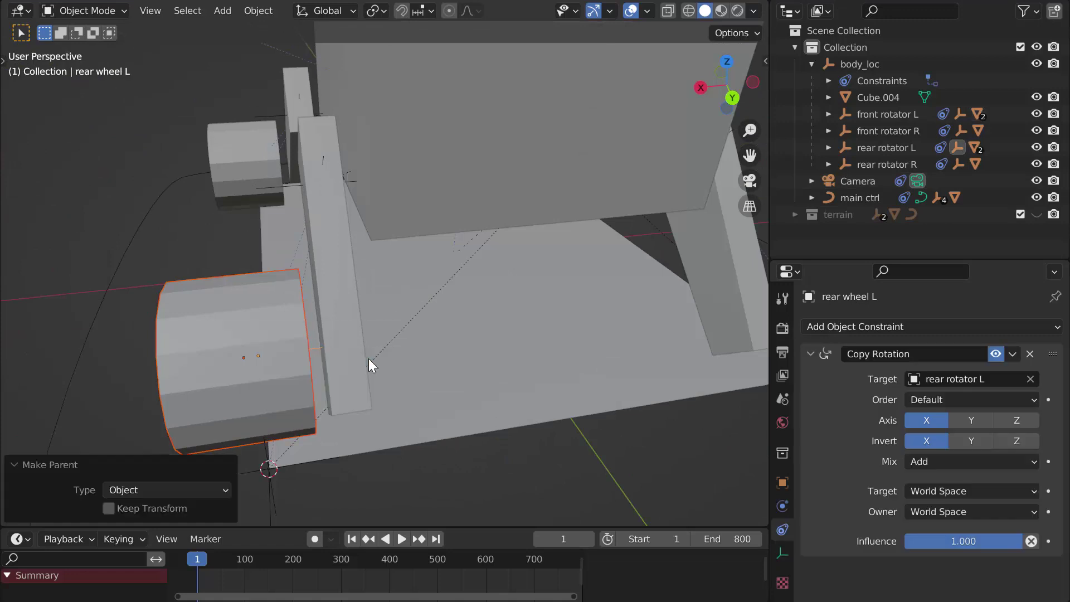
pyautogui.click(256, 423)
pyautogui.click(782, 482)
pyautogui.doubleClick(908, 328)
pyautogui.write('wheel_geo rear L')
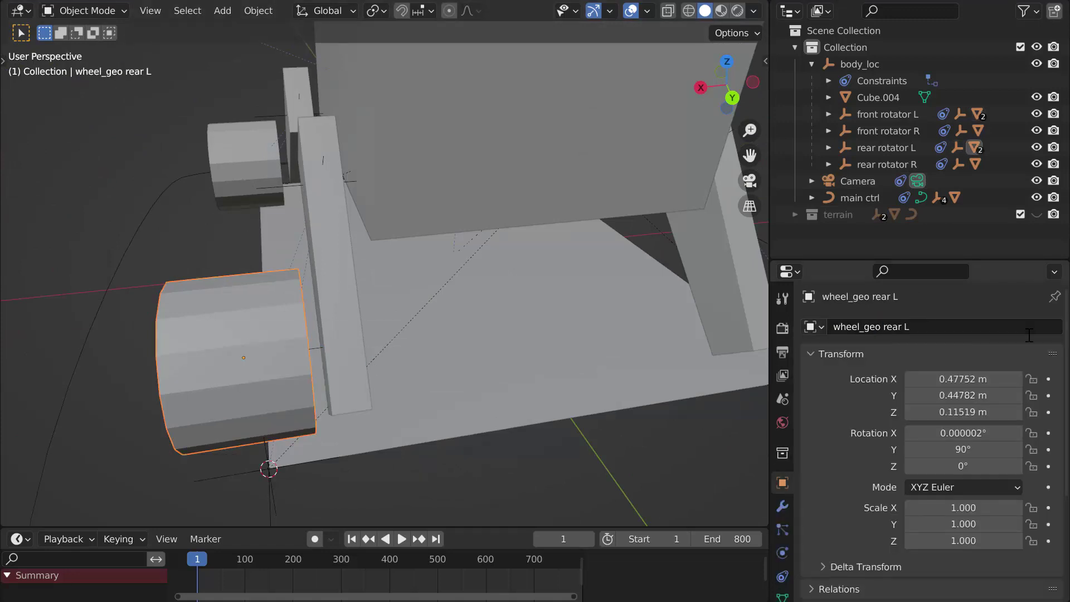
# Duplicate both left wheel meshes for the right side and parent them to the right wheel empties.
pyautogui.moveTo(613, 340)
pyautogui.mouseDown(button='middle')
pyautogui.moveTo(434, 341)
pyautogui.moveTo(513, 359)
pyautogui.mouseUp(button='middle')
pyautogui.keyDown('shift'); pyautogui.click(514, 359); pyautogui.keyUp('shift')
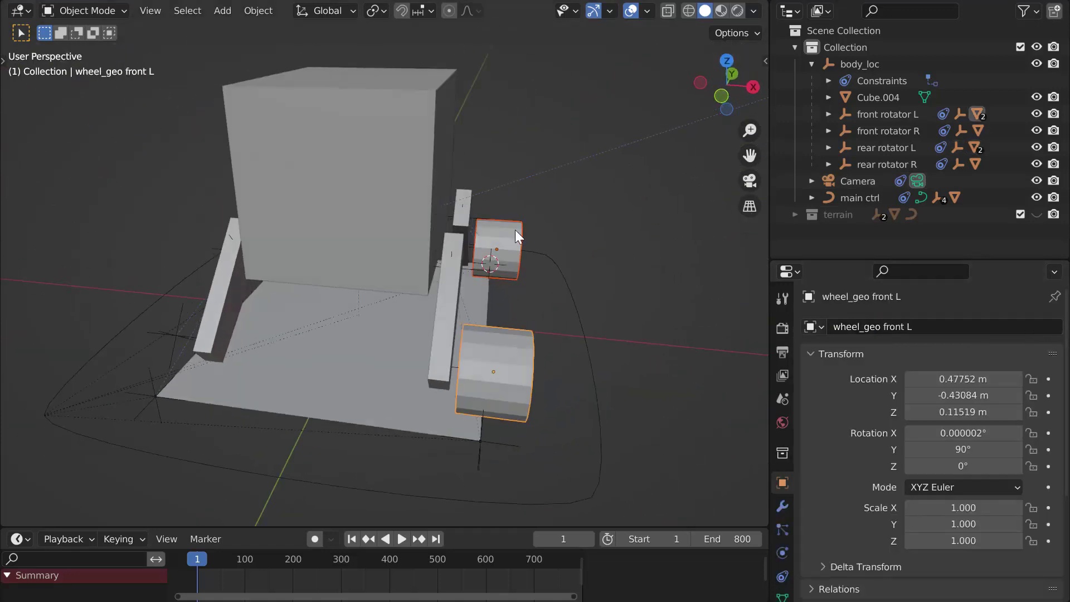
pyautogui.moveTo(515, 229); pyautogui.dragTo(628, 366, button='middle')
pyautogui.hotkey('shift', 'd')
pyautogui.press('Escape')
pyautogui.moveTo(501, 301)
pyautogui.mouseDown(button='middle')
pyautogui.moveTo(378, 293)
pyautogui.moveTo(386, 317)
pyautogui.mouseUp(button='middle')
pyautogui.keyDown('shift'); pyautogui.click(387, 316); pyautogui.keyUp('shift')
pyautogui.scroll(3, 410, 338)
pyautogui.hotkey('ctrl', 'p')
pyautogui.click(410, 339)
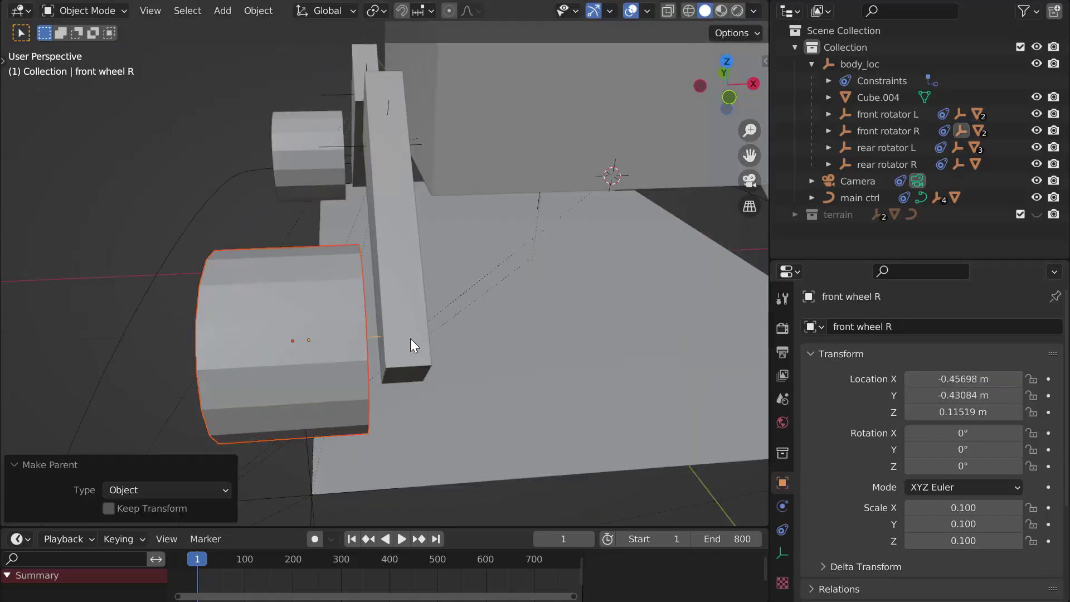
pyautogui.hotkey('ctrl', 'z')
# Rename the right-side copies wheel_geo front R and wheel_geo rear R.
pyautogui.write('R')
pyautogui.press('Return')
pyautogui.moveTo(312, 262); pyautogui.dragTo(284, 229, button='middle')
pyautogui.click(349, 142)
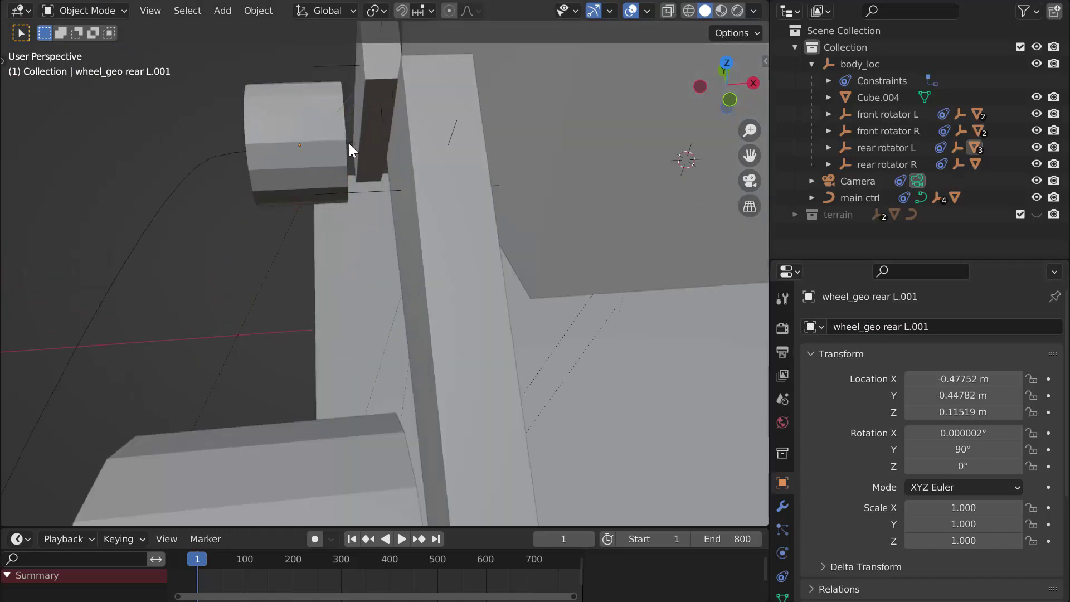
pyautogui.click(316, 143)
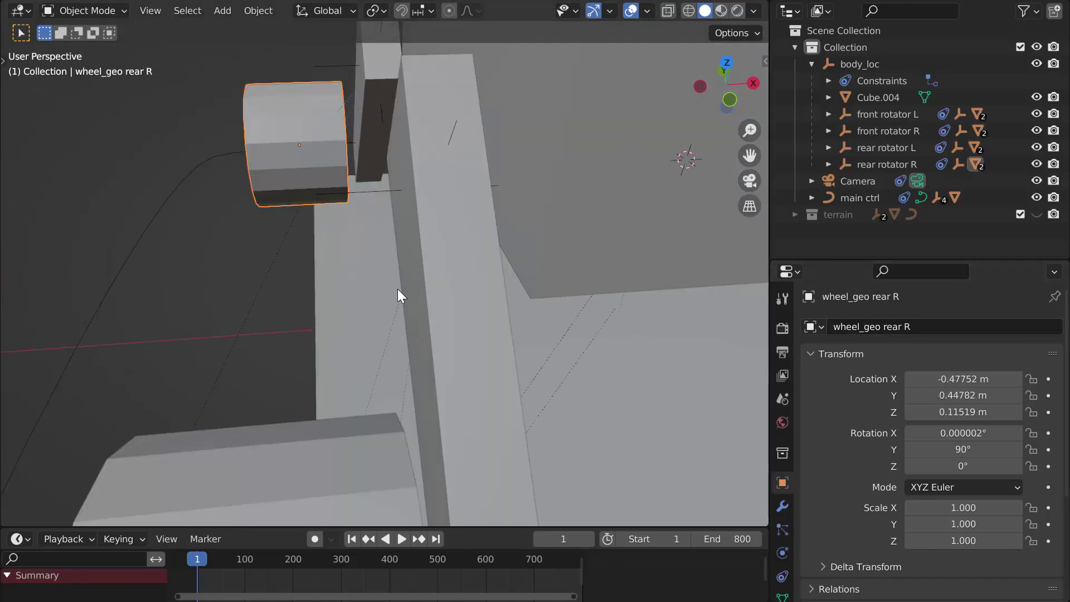
# Move front ground detector R, front ground detector L and rear ground detector L to test the wheels.
pyautogui.scroll(-5, 397, 296)
pyautogui.moveTo(396, 296); pyautogui.dragTo(572, 307, button='middle')
pyautogui.click(572, 307)
pyautogui.press('g')
pyautogui.click(569, 275)
pyautogui.click(241, 355)
pyautogui.press('g')
pyautogui.click(318, 351)
pyautogui.click(587, 315)
pyautogui.press('g')
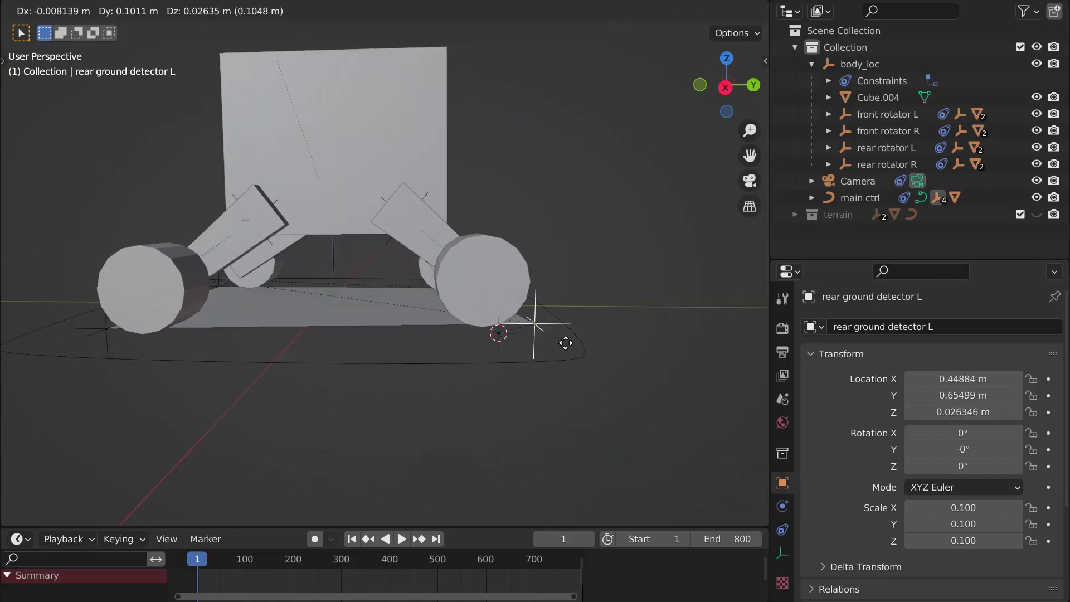
# In right side view, move rear ground detector L along the Y axis.
pyautogui.press('Escape')
pyautogui.scroll(-3, 604, 301)
pyautogui.scroll(5, 523, 312)
pyautogui.scroll(-2, 588, 323)
pyautogui.scroll(-2, 584, 317)
pyautogui.moveTo(571, 308)
pyautogui.mouseDown(button='middle')
pyautogui.moveTo(531, 330)
pyautogui.moveTo(531, 371)
pyautogui.mouseUp(button='middle')
pyautogui.press('KP_3')
pyautogui.press('g')
pyautogui.press('y')
pyautogui.click(363, 342)
# Reselect rear ground detector L, show its Shrinkwrap constraint, and reposition it in side view.
pyautogui.click(333, 351)
pyautogui.moveTo(333, 352)
pyautogui.mouseDown(button='middle')
pyautogui.moveTo(363, 290)
pyautogui.moveTo(466, 289)
pyautogui.mouseUp(button='middle')
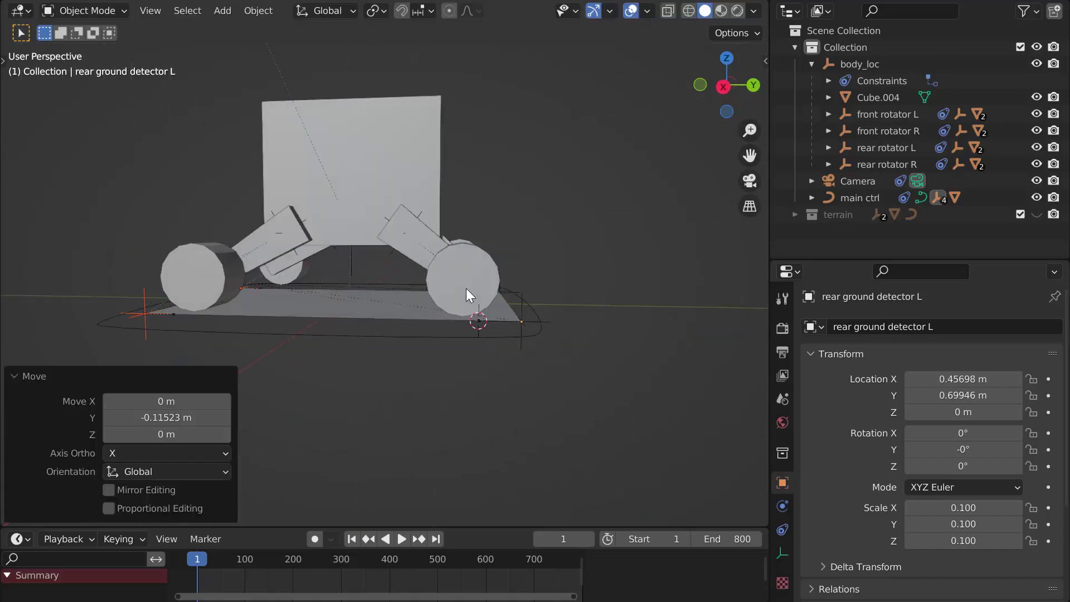
pyautogui.click(514, 339)
pyautogui.click(782, 530)
pyautogui.scroll(-2, 992, 456)
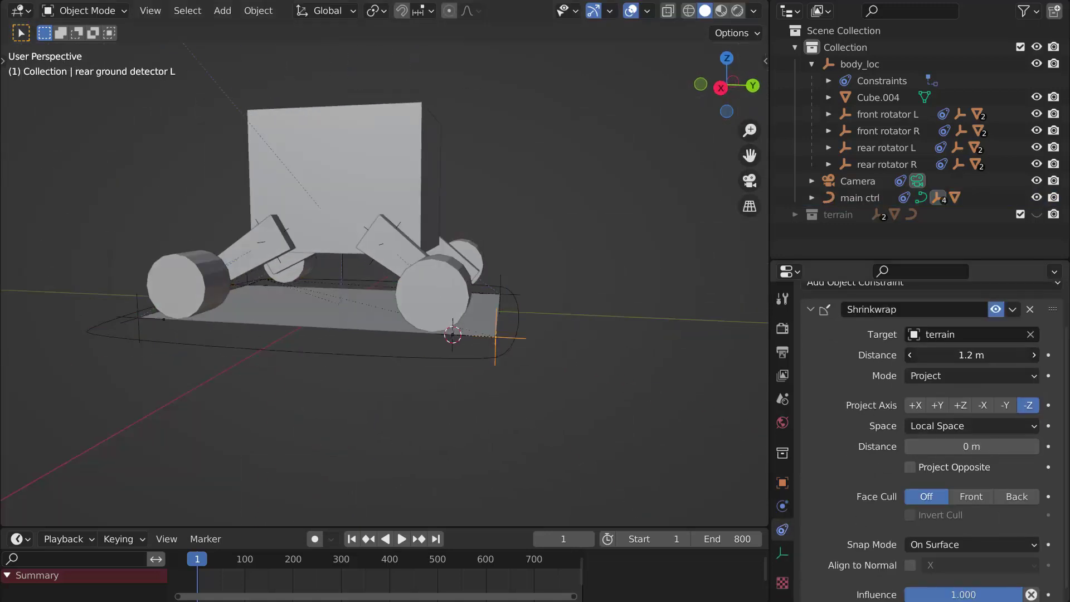
pyautogui.press('KP_3')
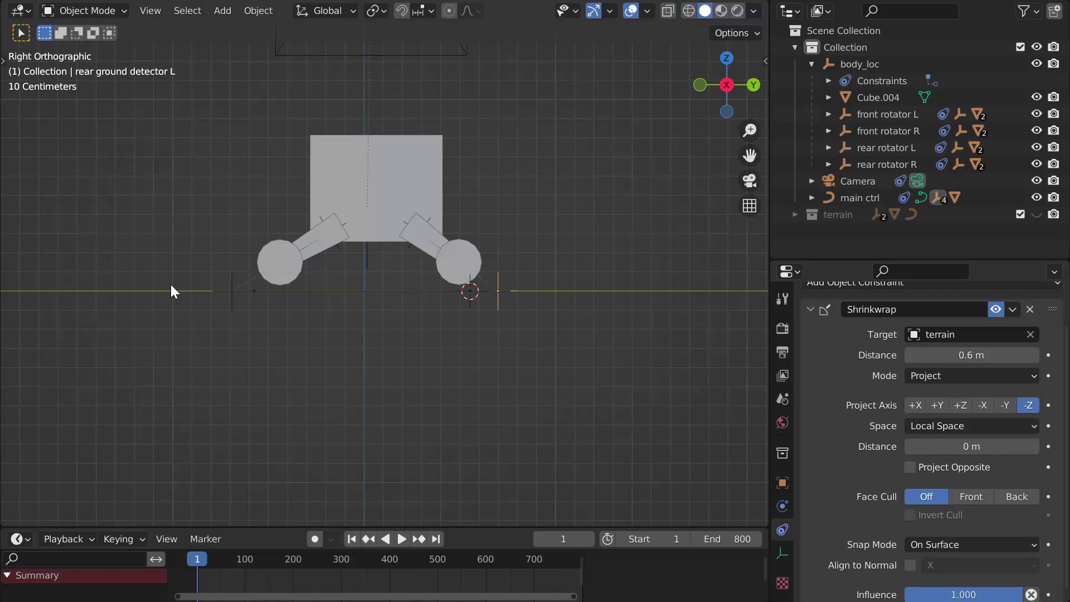
pyautogui.click(384, 329)
pyautogui.moveTo(384, 330)
pyautogui.mouseDown(button='middle')
pyautogui.moveTo(427, 282)
pyautogui.moveTo(488, 265)
pyautogui.moveTo(599, 342)
pyautogui.moveTo(593, 324)
pyautogui.mouseUp(button='middle')
# Raise front ground detector R 0.11 m along the Z axis.
pyautogui.moveTo(553, 245); pyautogui.dragTo(280, 272, button='middle')
pyautogui.click(279, 272)
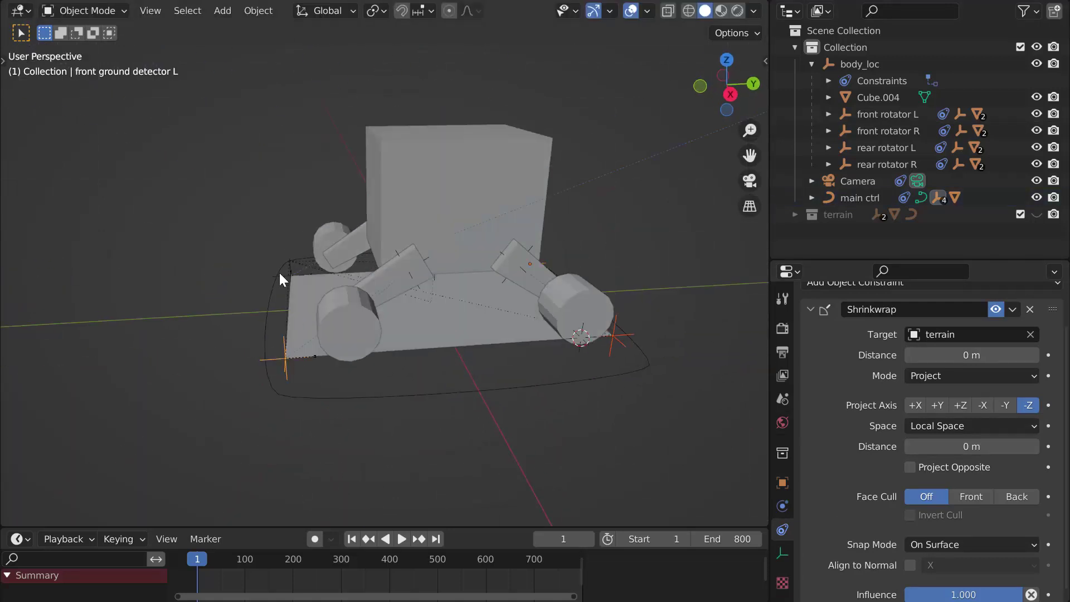
pyautogui.press('KP_3')
pyautogui.press('g')
pyautogui.press('z')
pyautogui.click(511, 351)
pyautogui.moveTo(511, 351)
pyautogui.mouseDown(button='middle')
pyautogui.moveTo(563, 266)
pyautogui.moveTo(497, 256)
pyautogui.moveTo(440, 267)
pyautogui.moveTo(634, 292)
pyautogui.mouseUp(button='middle')
# Undo the raise and set the Shrinkwrap Distance to 0.6 m on all selected detectors.
pyautogui.hotkey('ctrl', 'z')
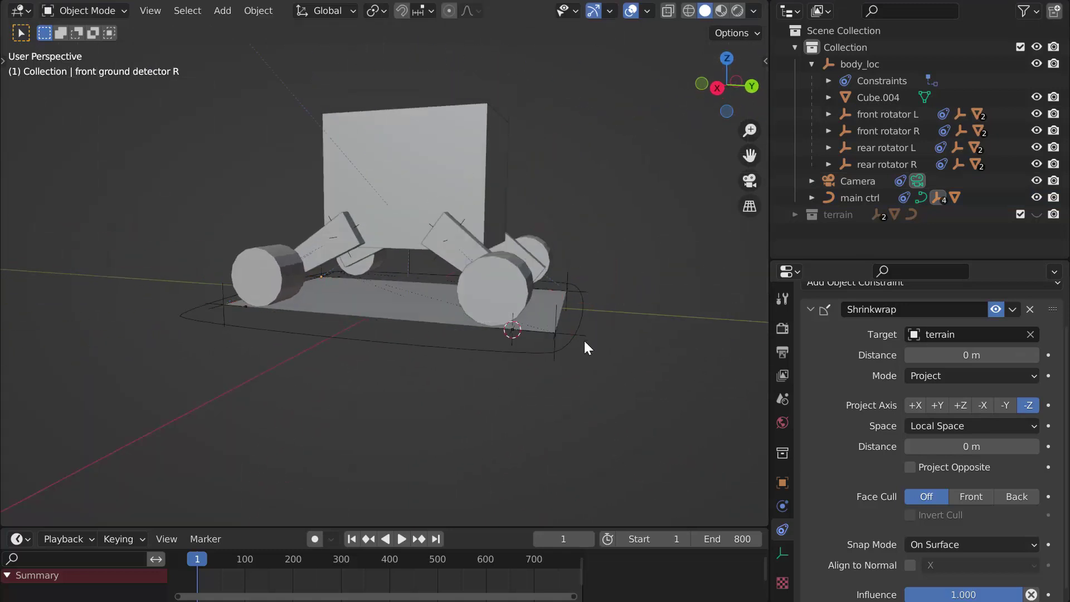
pyautogui.write('0.6')
pyautogui.press('Return')
pyautogui.moveTo(424, 368); pyautogui.dragTo(272, 378, button='middle')
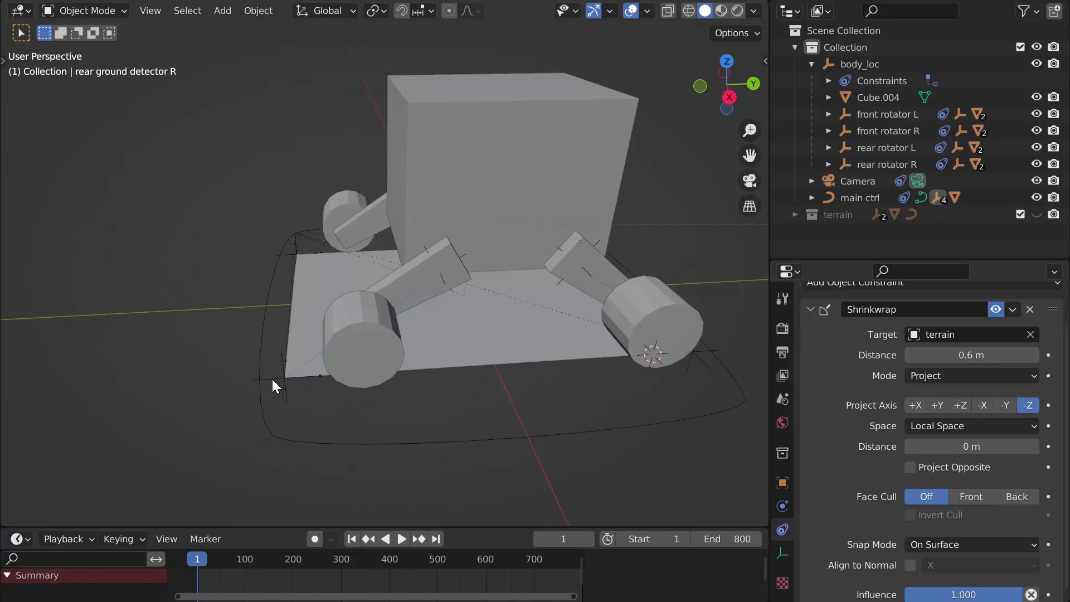
# Re-enable Follow Path on main ctrl, show the terrain, and play the animation through the camera.
pyautogui.scroll(-5, 574, 284)
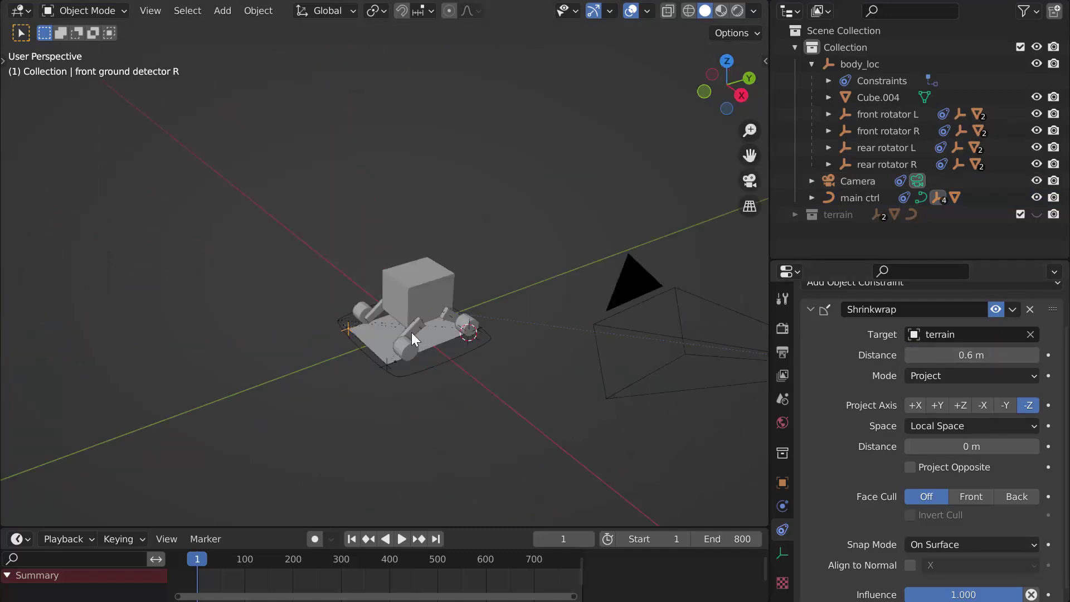
pyautogui.click(486, 341)
pyautogui.click(996, 356)
pyautogui.click(1037, 215)
pyautogui.press('KP_0')
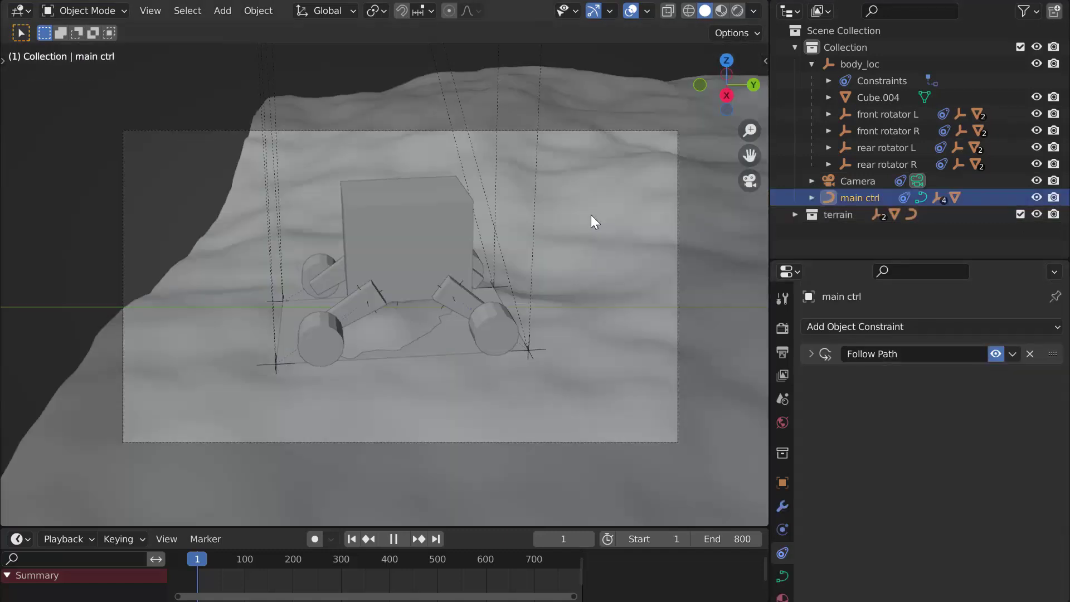
pyautogui.press('space')
# Lower the camera to 3.6681 m Z and tilt it to 84.8° X rotation.
pyautogui.click(859, 180)
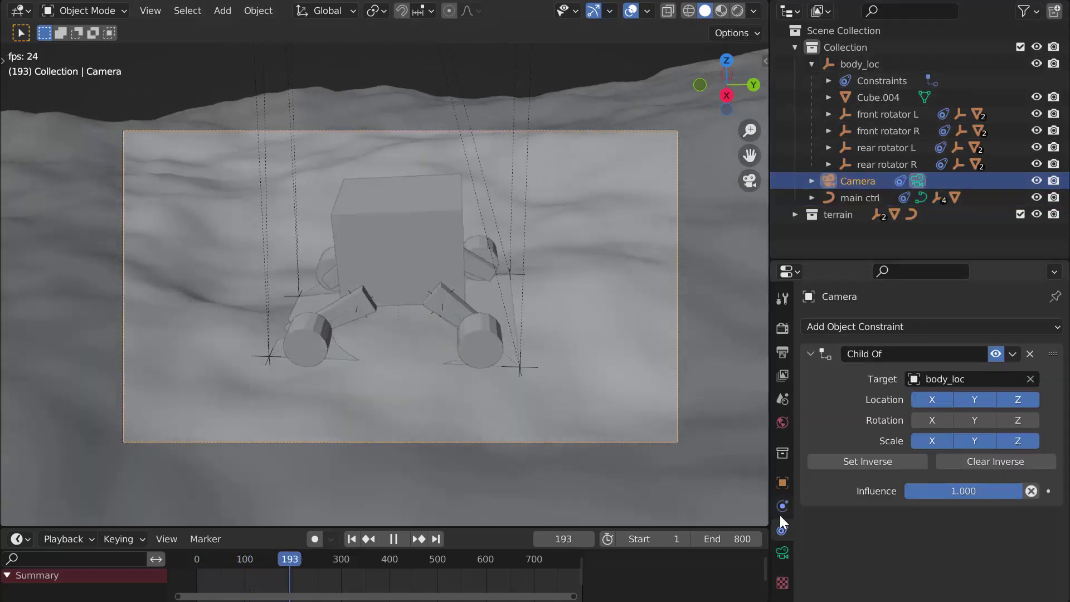
pyautogui.click(782, 483)
pyautogui.moveTo(963, 412)
pyautogui.mouseDown()
pyautogui.moveTo(947, 411)
pyautogui.moveTo(974, 431)
pyautogui.mouseUp()
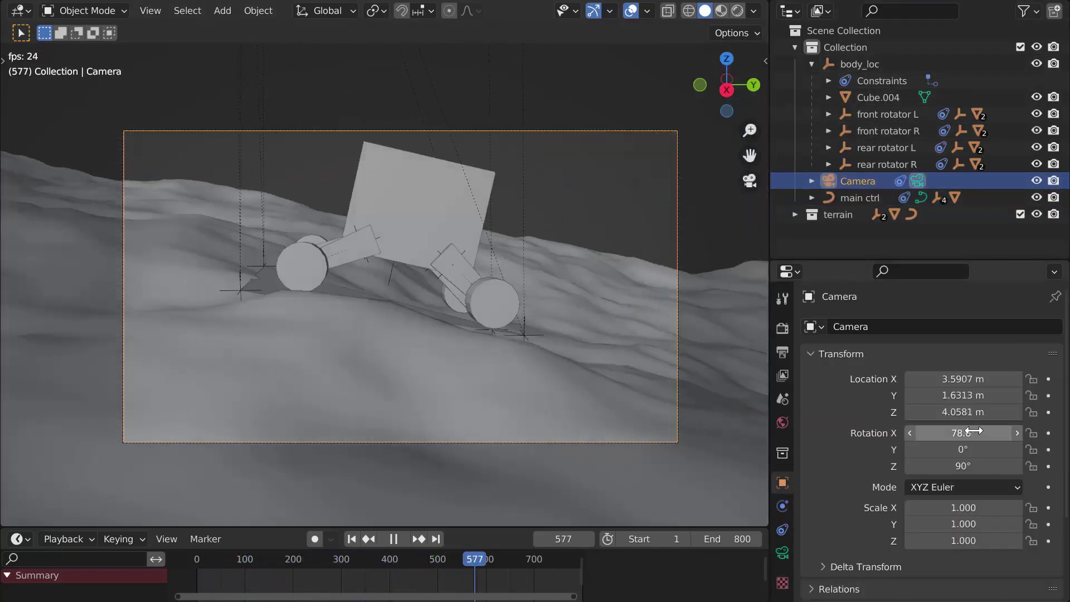
pyautogui.moveTo(970, 412)
pyautogui.mouseDown()
pyautogui.moveTo(947, 412)
pyautogui.moveTo(997, 433)
pyautogui.mouseUp()
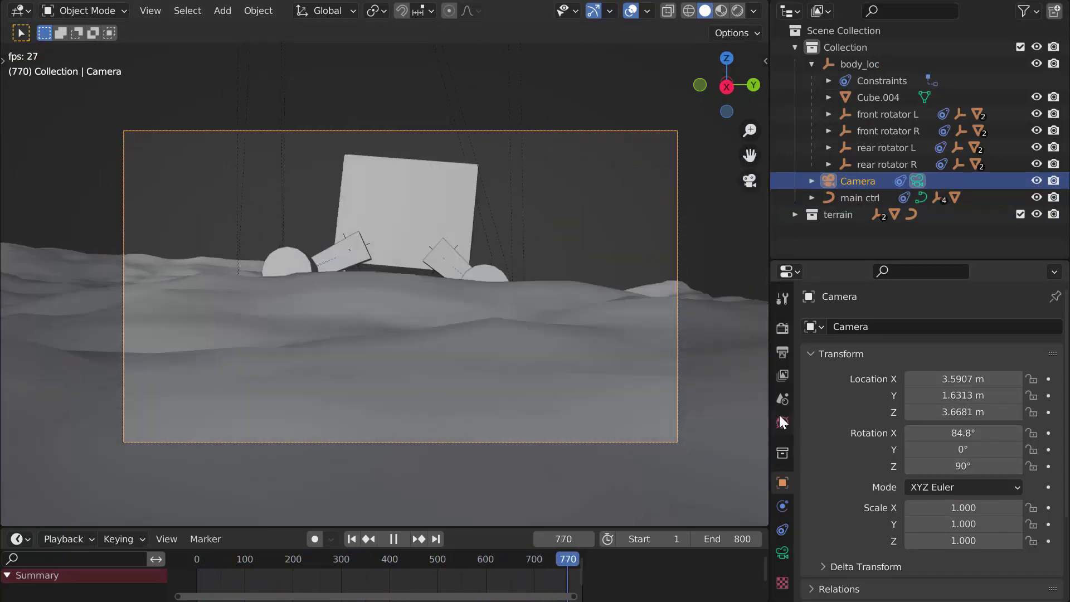
# Inspect the front and rear ground detectors' Shrinkwrap constraint settings.
pyautogui.click(262, 366)
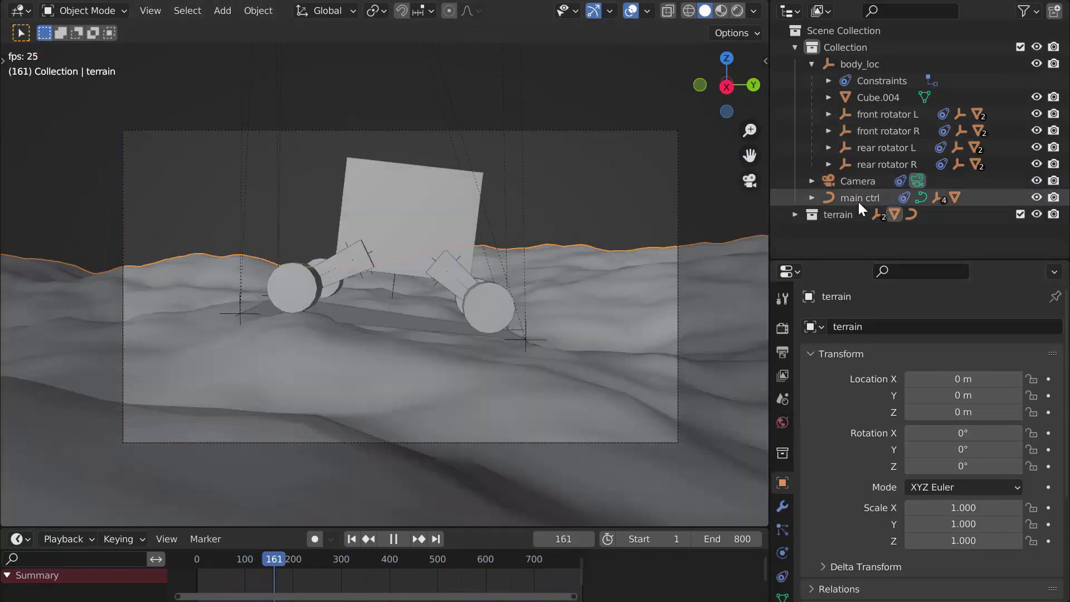
pyautogui.click(811, 197)
pyautogui.scroll(-3, 888, 219)
pyautogui.click(903, 180)
pyautogui.click(783, 530)
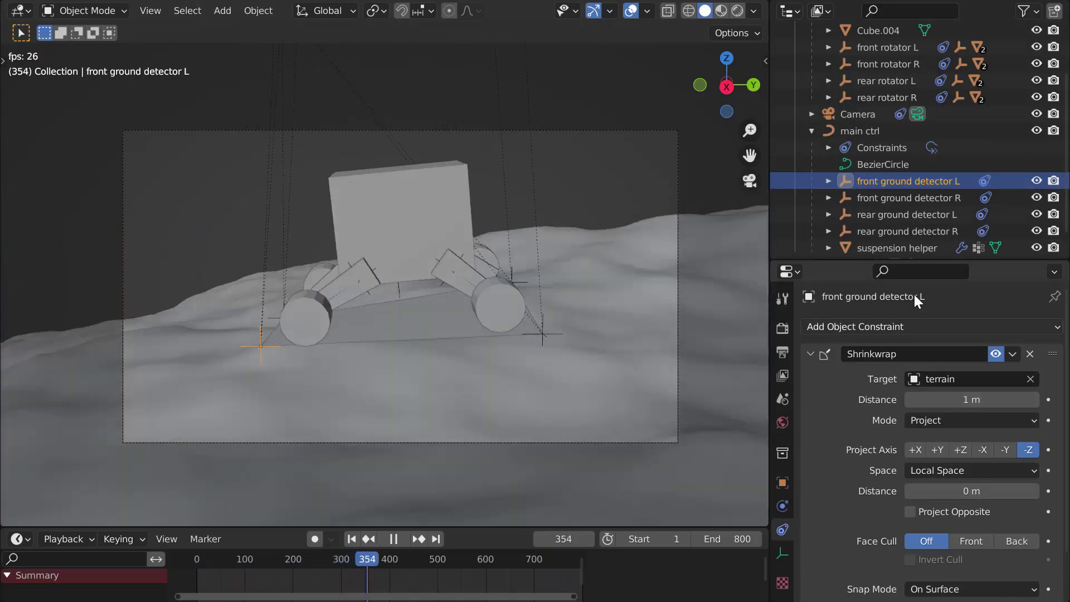
pyautogui.click(909, 197)
pyautogui.click(931, 216)
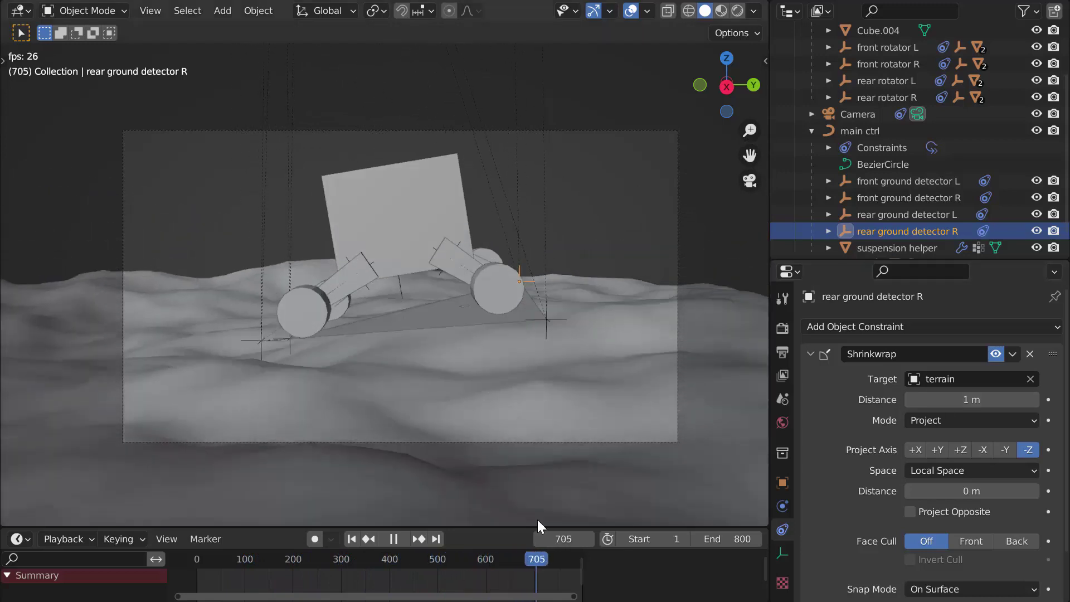
# Stop playback at frame 1 and hide the terrain from the viewport.
pyautogui.press('Escape')
pyautogui.moveTo(544, 284)
pyautogui.mouseDown(button='middle')
pyautogui.moveTo(493, 336)
pyautogui.moveTo(479, 312)
pyautogui.mouseUp(button='middle')
pyautogui.scroll(-1, 892, 168)
pyautogui.moveTo(920, 258); pyautogui.dragTo(919, 284)
pyautogui.click(1036, 260)
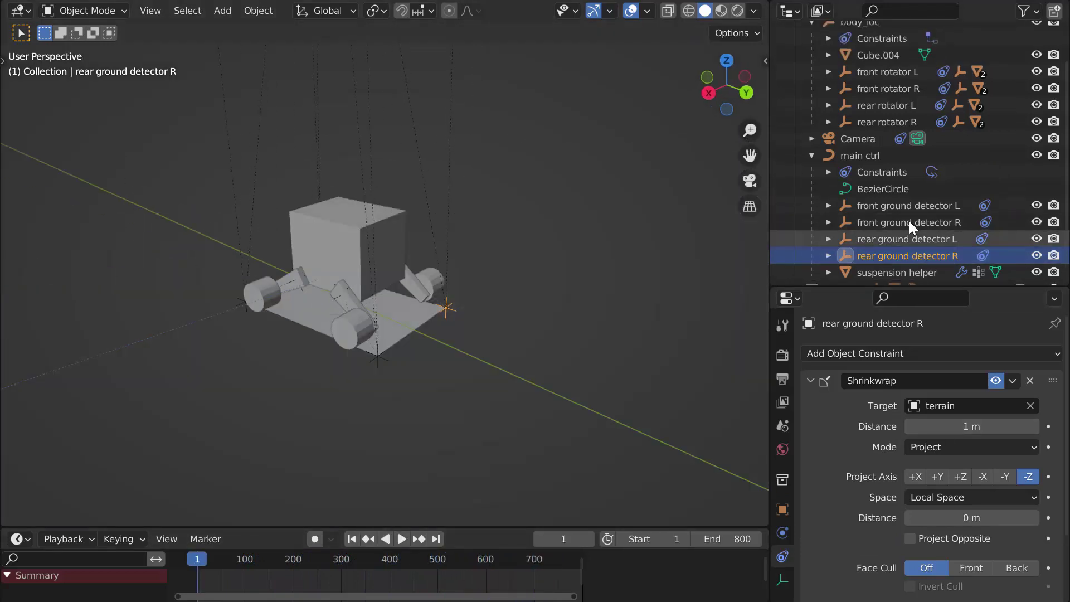
pyautogui.scroll(5, 848, 220)
pyautogui.moveTo(476, 290); pyautogui.dragTo(342, 253, button='middle')
pyautogui.scroll(5, 342, 253)
pyautogui.scroll(-8, 436, 292)
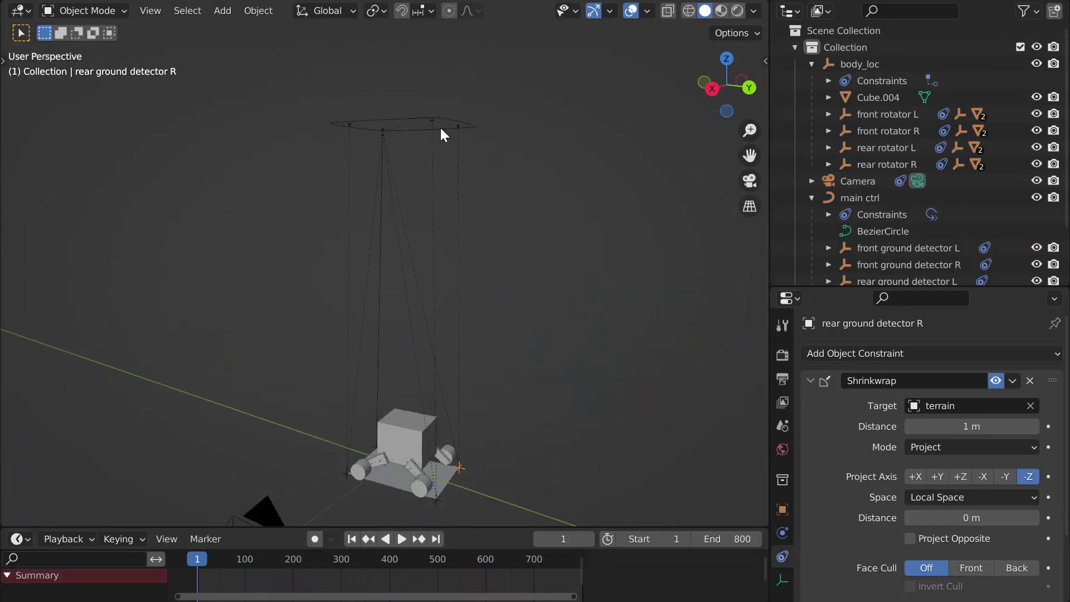
# Select main ctrl and switch to the right orthographic view.
pyautogui.click(440, 128)
pyautogui.press('ctrl+KP_1')
pyautogui.moveTo(266, 162); pyautogui.dragTo(520, 272, button='middle')
pyautogui.press('KP_3')
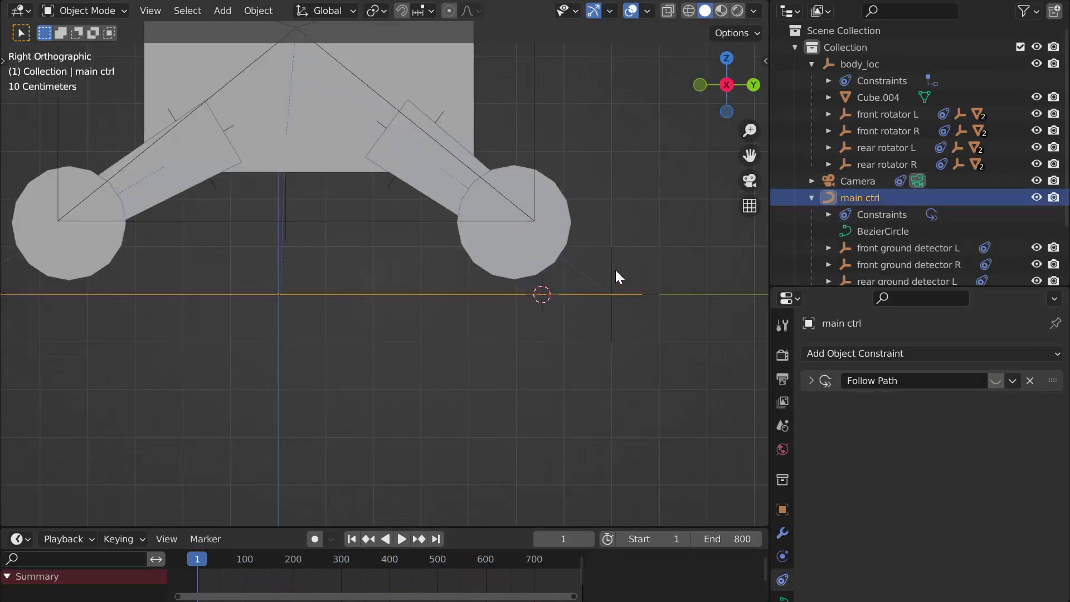
pyautogui.scroll(-3, 602, 371)
# Move both front ground detectors about 0.069 m along Y.
pyautogui.press('g')
pyautogui.click(230, 354)
pyautogui.press('g')
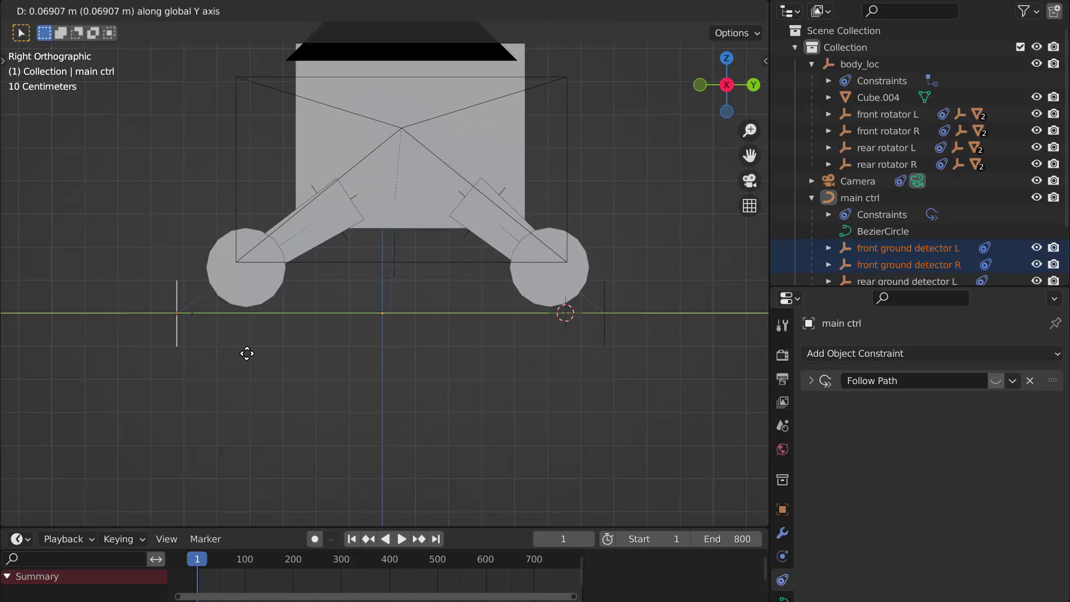
pyautogui.click(320, 351)
pyautogui.click(333, 350)
pyautogui.scroll(-2, 288, 352)
pyautogui.moveTo(288, 353); pyautogui.dragTo(285, 383, button='middle')
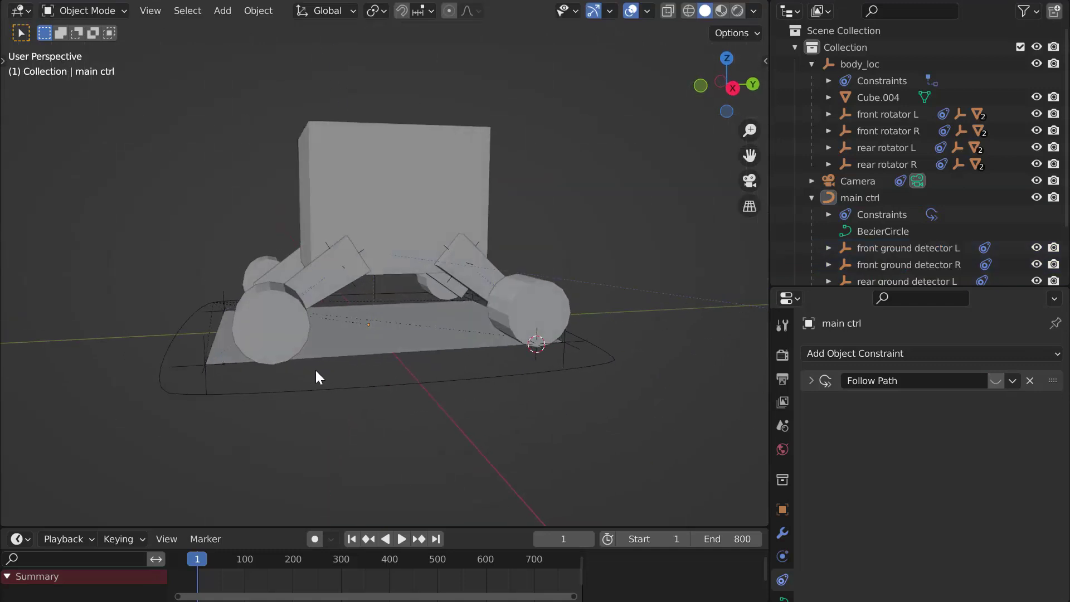
pyautogui.click(285, 383)
pyautogui.moveTo(346, 415)
pyautogui.mouseDown(button='middle')
pyautogui.moveTo(374, 397)
pyautogui.moveTo(340, 399)
pyautogui.mouseUp(button='middle')
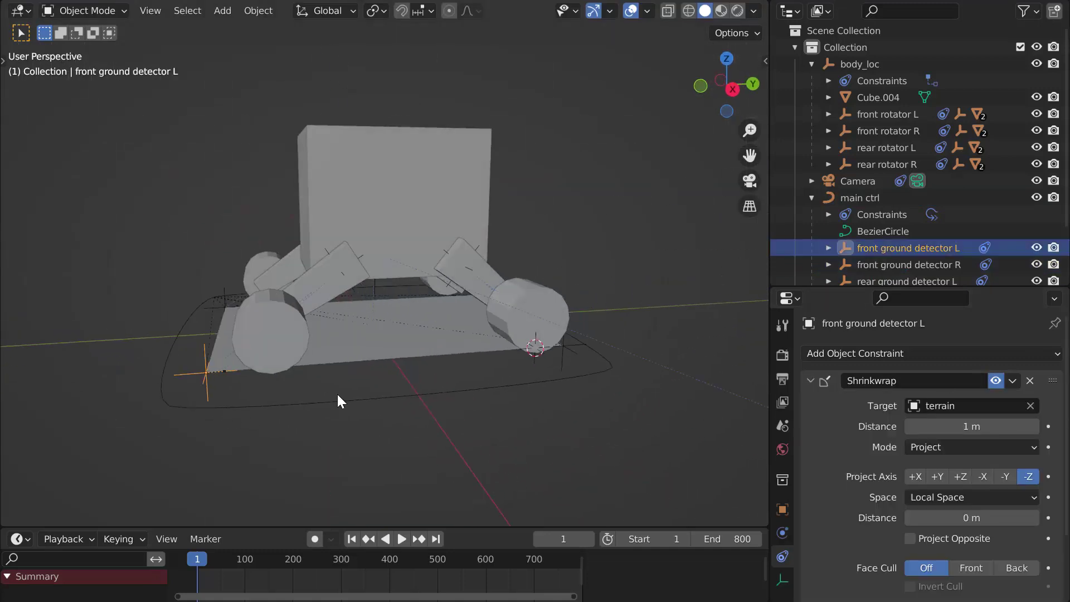
# Duplicate front and rear ground detector L in place and rename the copies 'secondary'.
pyautogui.hotkey('shift', 'd')
pyautogui.rightClick(292, 390)
pyautogui.scroll(-3, 907, 245)
pyautogui.scroll(-2, 908, 245)
pyautogui.doubleClick(968, 195)
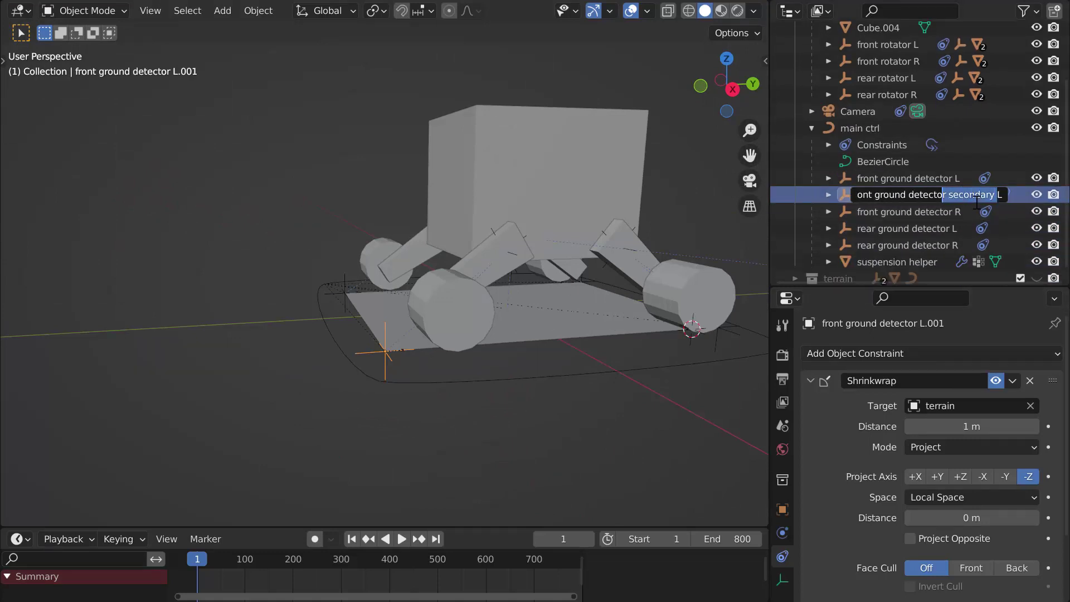
pyautogui.click(919, 229)
pyautogui.moveTo(326, 306); pyautogui.dragTo(418, 350, button='middle')
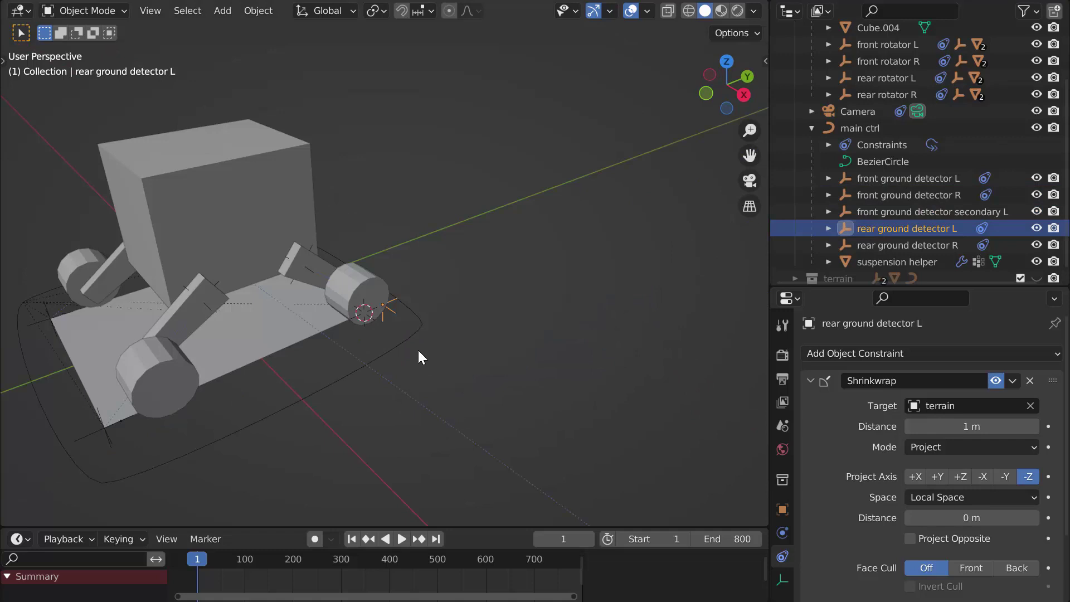
pyautogui.hotkey('shift', 'd')
pyautogui.rightClick(418, 350)
pyautogui.doubleClick(968, 228)
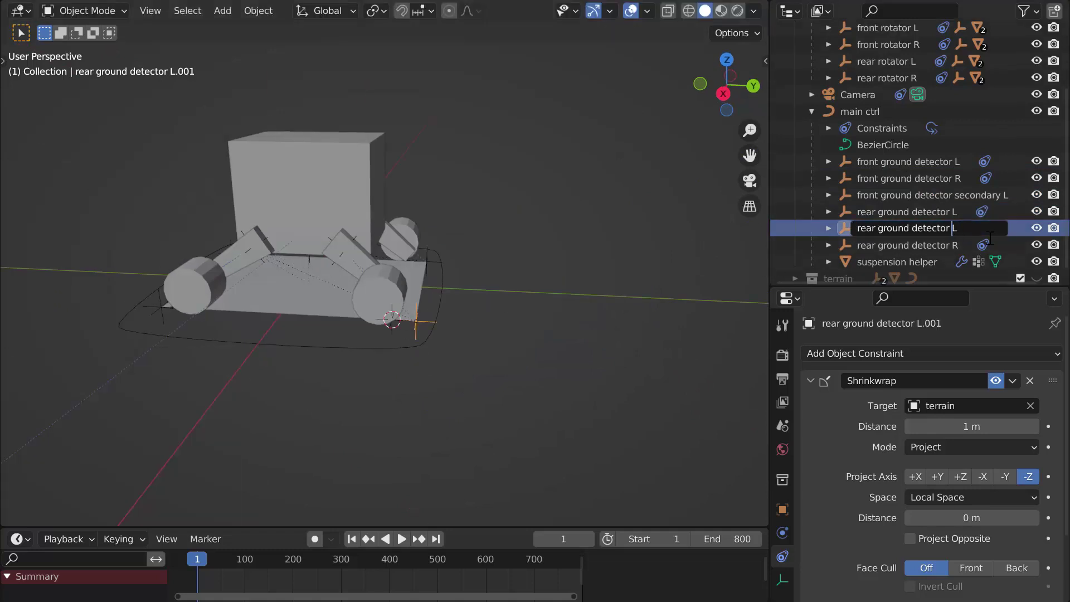
# Duplicate the right-side ground detectors in place and rename the copies 'secondary'.
pyautogui.moveTo(334, 301); pyautogui.dragTo(343, 305, button='middle')
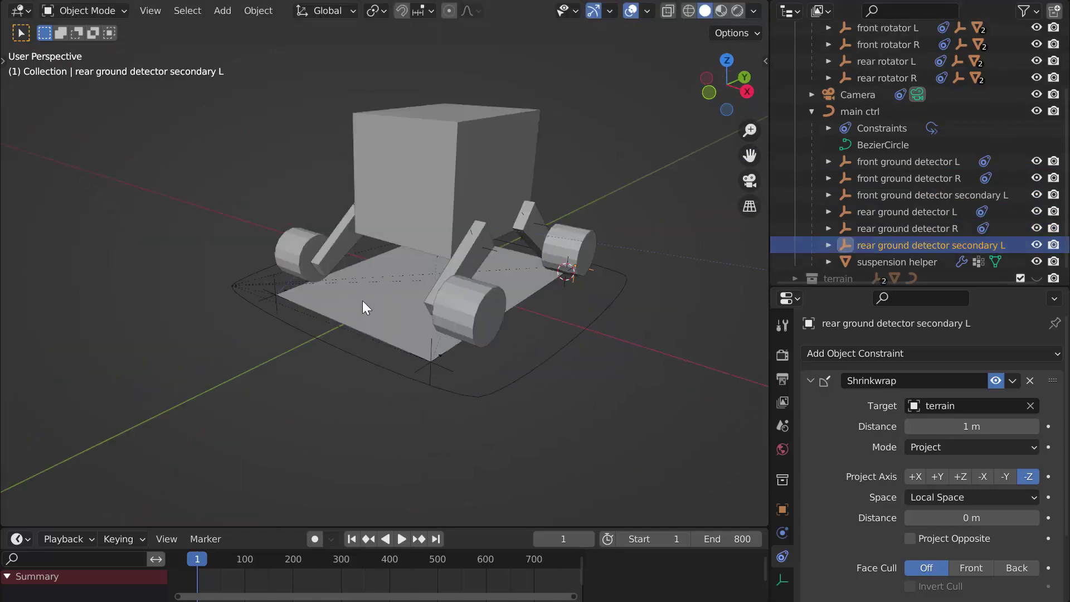
pyautogui.click(382, 371)
pyautogui.hotkey('shift', 'd')
pyautogui.rightClick(382, 370)
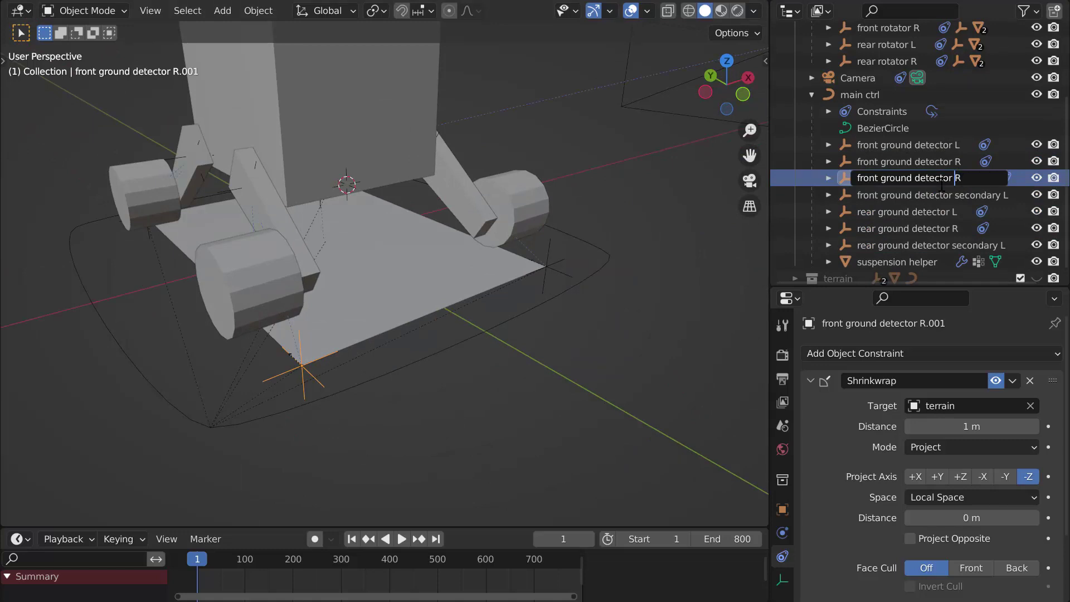
pyautogui.rightClick(169, 232)
pyautogui.doubleClick(996, 231)
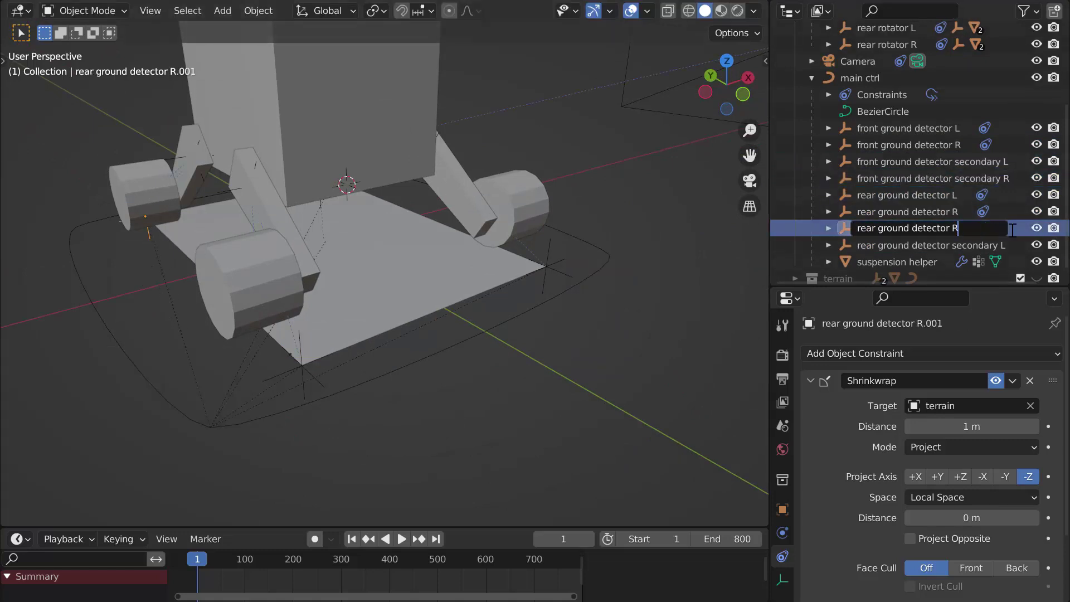
# Parent front ground detector secondary L to front ground detector L as Object.
pyautogui.moveTo(668, 223)
pyautogui.mouseDown(button='middle')
pyautogui.moveTo(499, 252)
pyautogui.moveTo(617, 291)
pyautogui.mouseUp(button='middle')
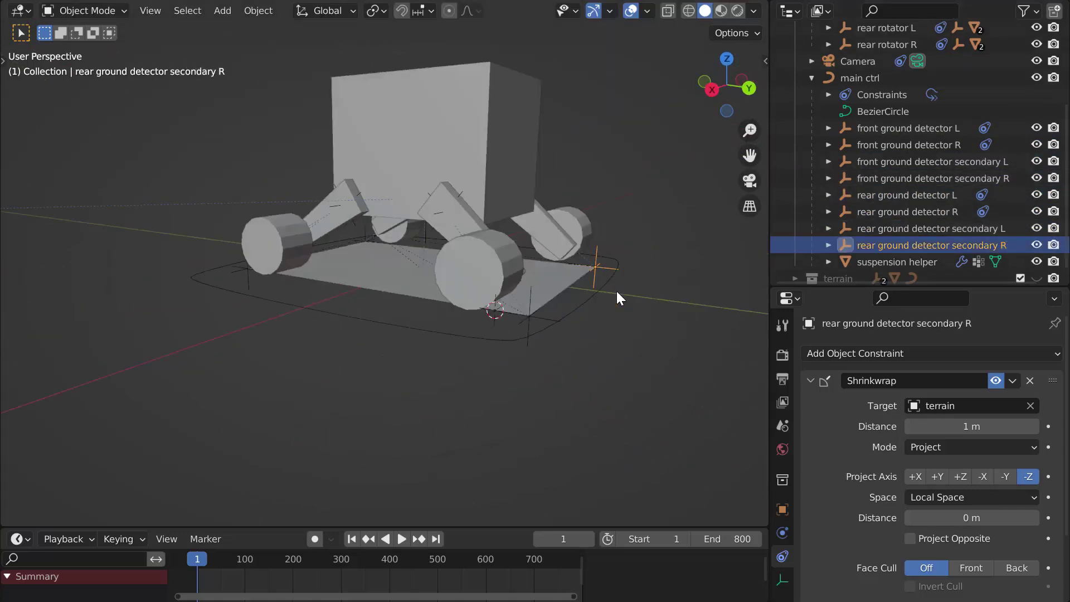
pyautogui.click(964, 166)
pyautogui.hotkey('ctrl', 'p')
pyautogui.click(605, 262)
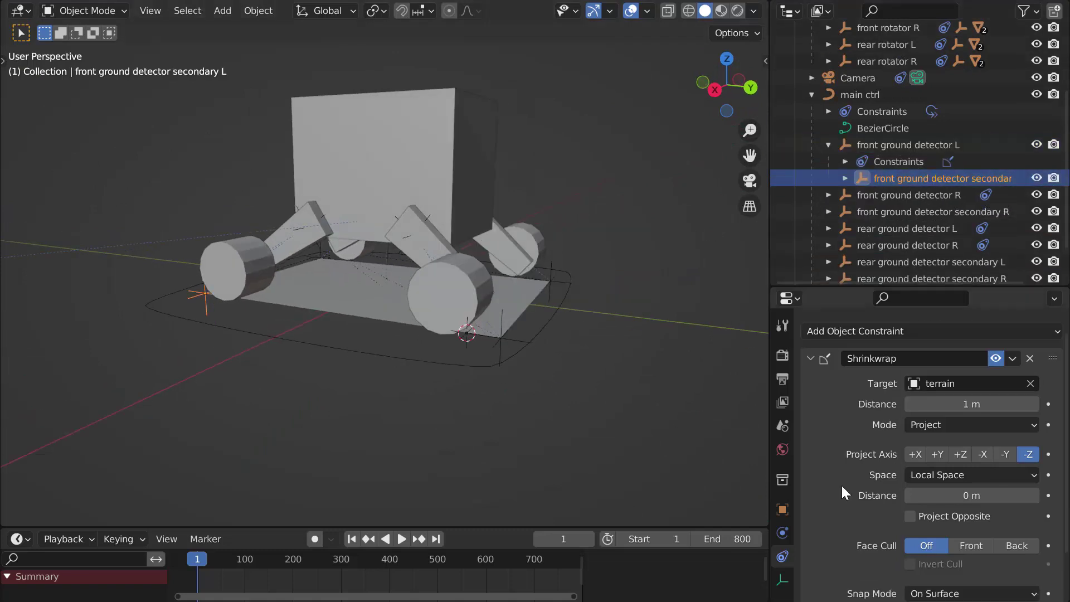
pyautogui.scroll(-1, 845, 492)
pyautogui.moveTo(325, 290); pyautogui.dragTo(353, 300, button='middle')
# Parent rear secondary L, front secondary R and rear secondary R under their matching ground detectors.
pyautogui.moveTo(502, 326); pyautogui.dragTo(537, 330, button='middle')
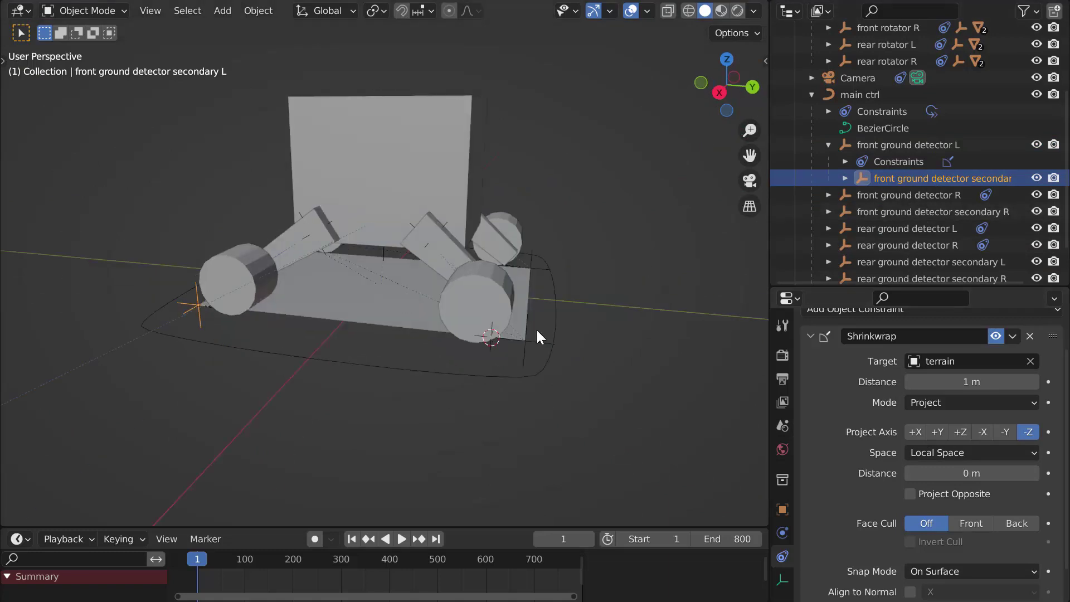
pyautogui.scroll(-1, 961, 184)
pyautogui.keyDown('ctrl'); pyautogui.click(949, 175); pyautogui.keyUp('ctrl')
pyautogui.hotkey('ctrl', 'p')
pyautogui.click(748, 164)
pyautogui.click(934, 218)
pyautogui.hotkey('ctrl', 'p')
pyautogui.click(565, 219)
pyautogui.click(947, 236)
pyautogui.keyDown('ctrl'); pyautogui.click(908, 219); pyautogui.keyUp('ctrl')
pyautogui.hotkey('ctrl', 'p')
pyautogui.click(644, 216)
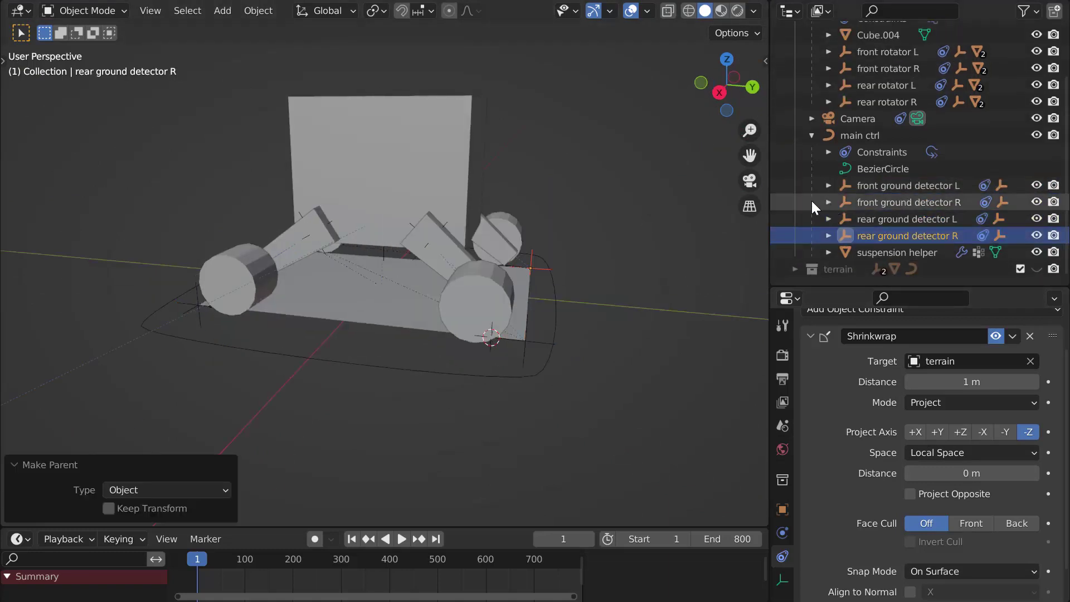
# Reset the ground detector's X rotation to 0° and check it from a side view.
pyautogui.moveTo(199, 251)
pyautogui.mouseDown(button='middle')
pyautogui.moveTo(563, 340)
pyautogui.moveTo(583, 322)
pyautogui.moveTo(542, 303)
pyautogui.moveTo(545, 318)
pyautogui.mouseUp(button='middle')
pyautogui.click(783, 509)
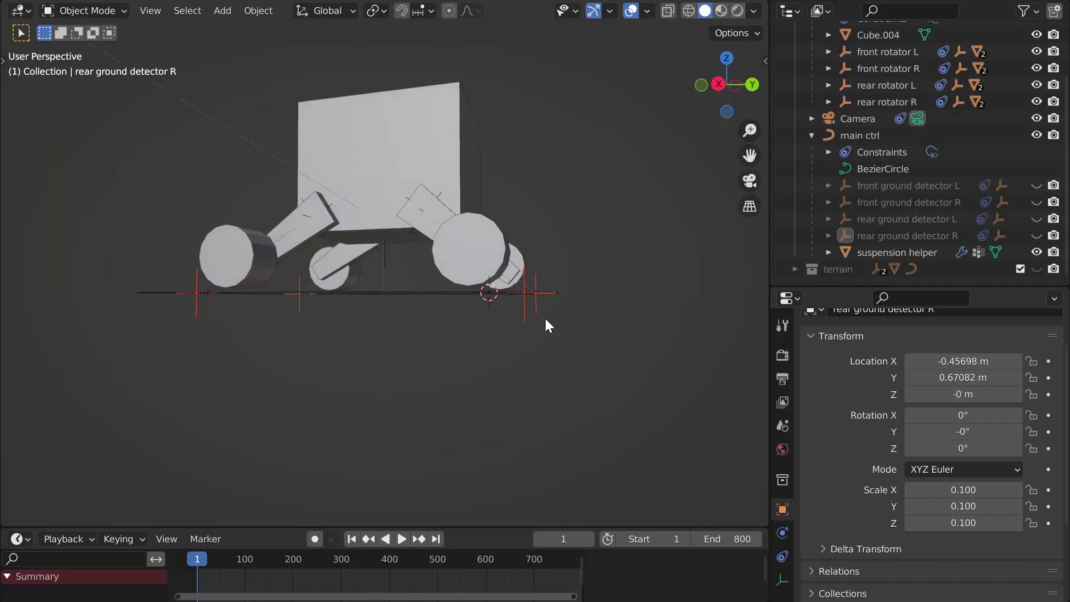
pyautogui.press('Escape')
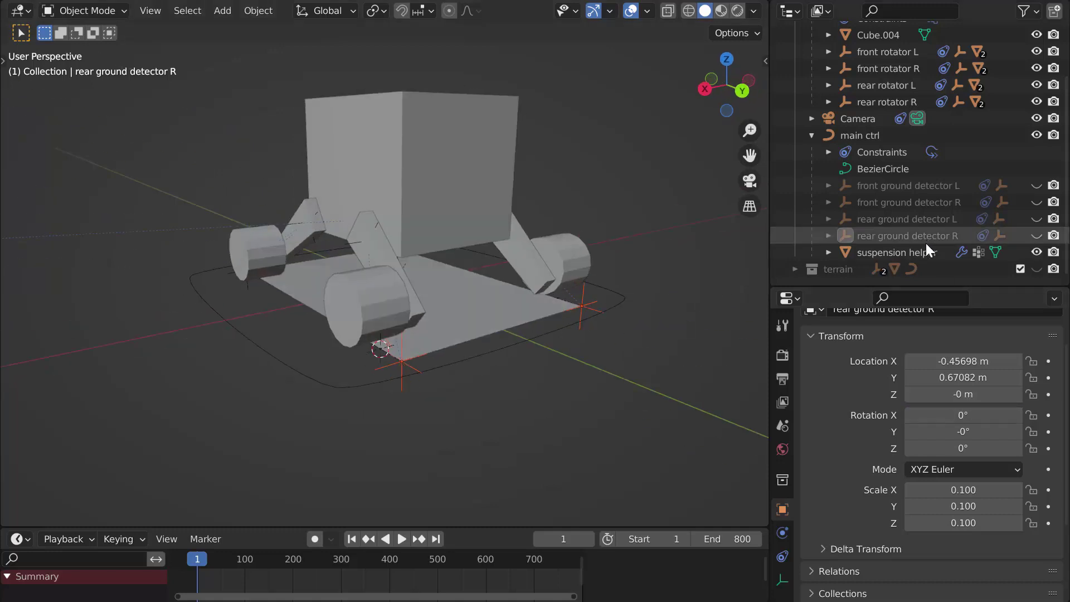
pyautogui.click(829, 236)
pyautogui.scroll(-2, 920, 236)
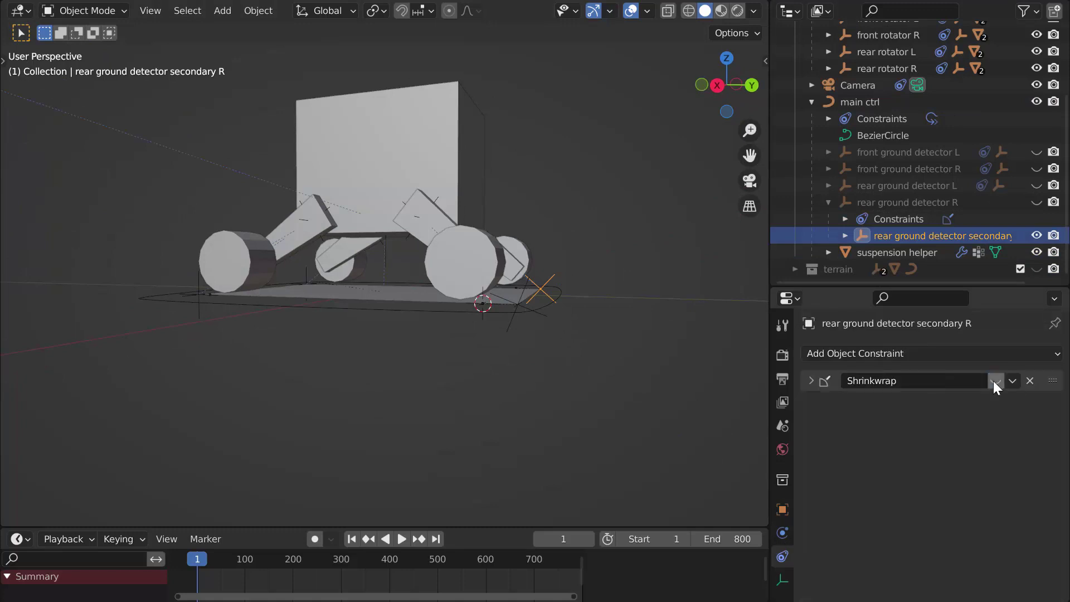
pyautogui.keyDown('alt'); pyautogui.moveTo(609, 322); pyautogui.dragTo(504, 357, button='middle'); pyautogui.keyUp('alt')
pyautogui.scroll(2, 504, 357)
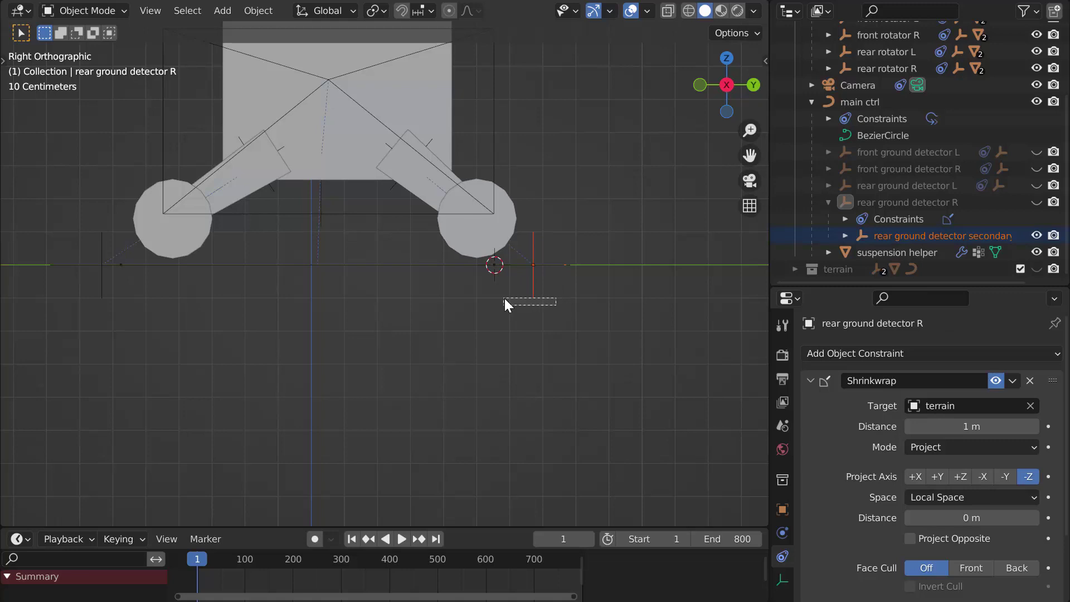
pyautogui.click(594, 356)
pyautogui.moveTo(463, 378); pyautogui.dragTo(687, 315, button='middle')
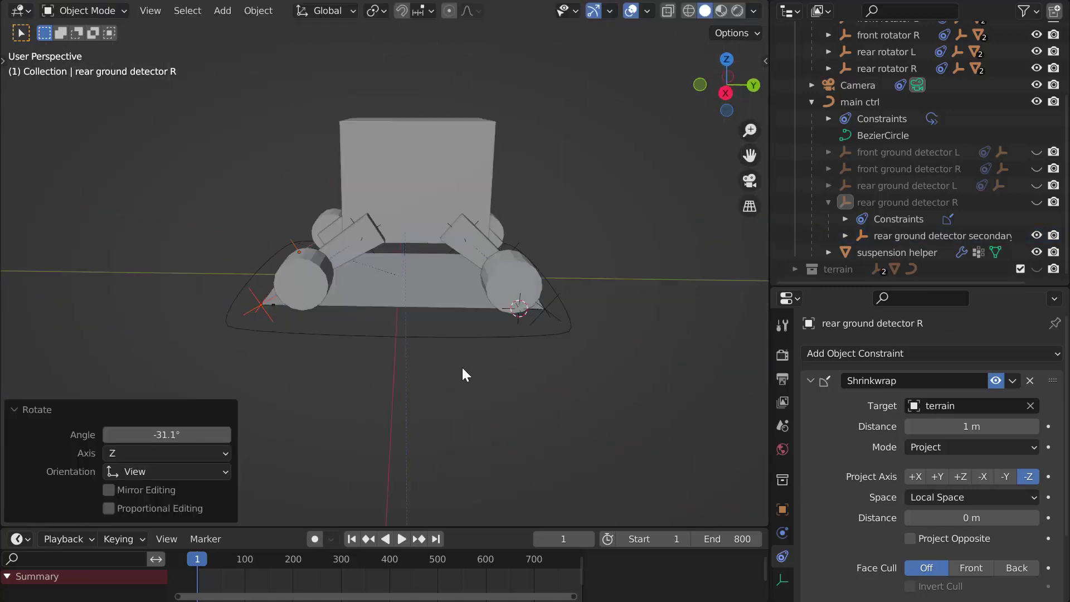
pyautogui.moveTo(432, 330); pyautogui.dragTo(634, 338, button='middle')
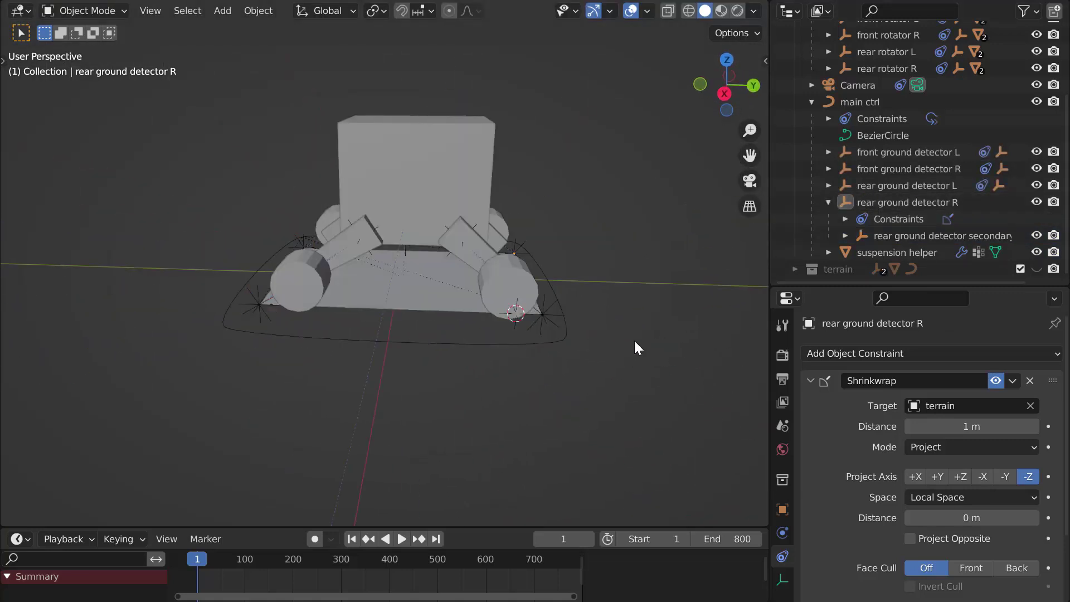
pyautogui.scroll(3, 892, 167)
# Select front rotator L and open its Locked Track target list.
pyautogui.click(886, 107)
pyautogui.click(986, 412)
pyautogui.scroll(-2, 1003, 563)
pyautogui.scroll(-1, 1003, 563)
# Set front rotator L's Locked Track target to front ground detector secondary L.
pyautogui.click(1004, 564)
pyautogui.moveTo(301, 286); pyautogui.dragTo(502, 279, button='middle')
pyautogui.click(903, 241)
pyautogui.press('g')
pyautogui.press('Escape')
# Retarget front rotator R and rear rotator L to their secondary ground detectors.
pyautogui.click(886, 124)
pyautogui.click(973, 406)
pyautogui.scroll(-2, 1033, 574)
pyautogui.click(1066, 564)
pyautogui.click(886, 140)
pyautogui.click(980, 406)
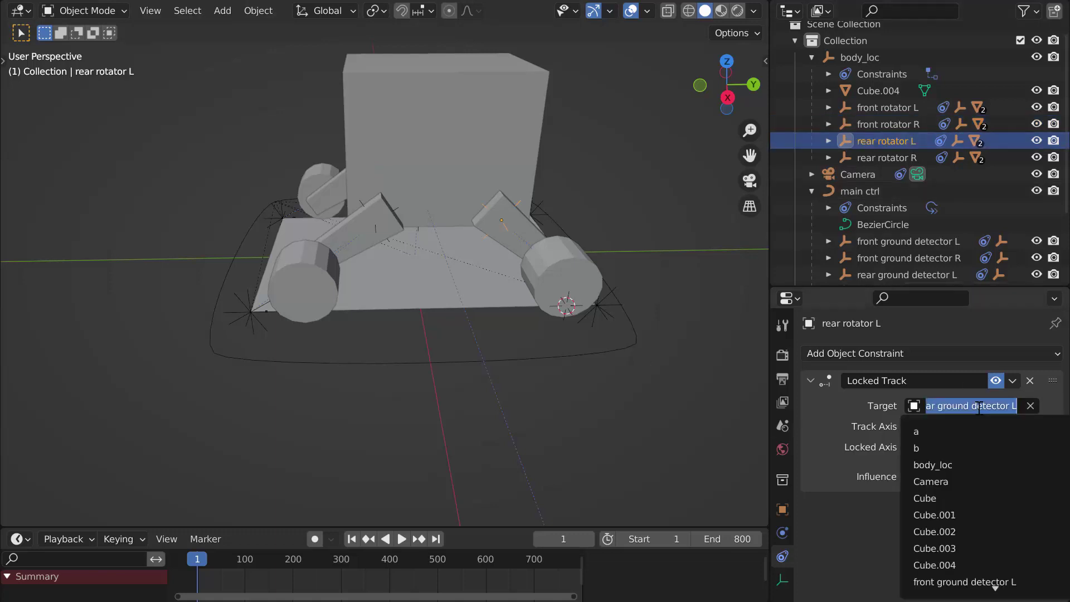
pyautogui.scroll(-2, 980, 547)
pyautogui.scroll(-5, 981, 546)
pyautogui.click(981, 530)
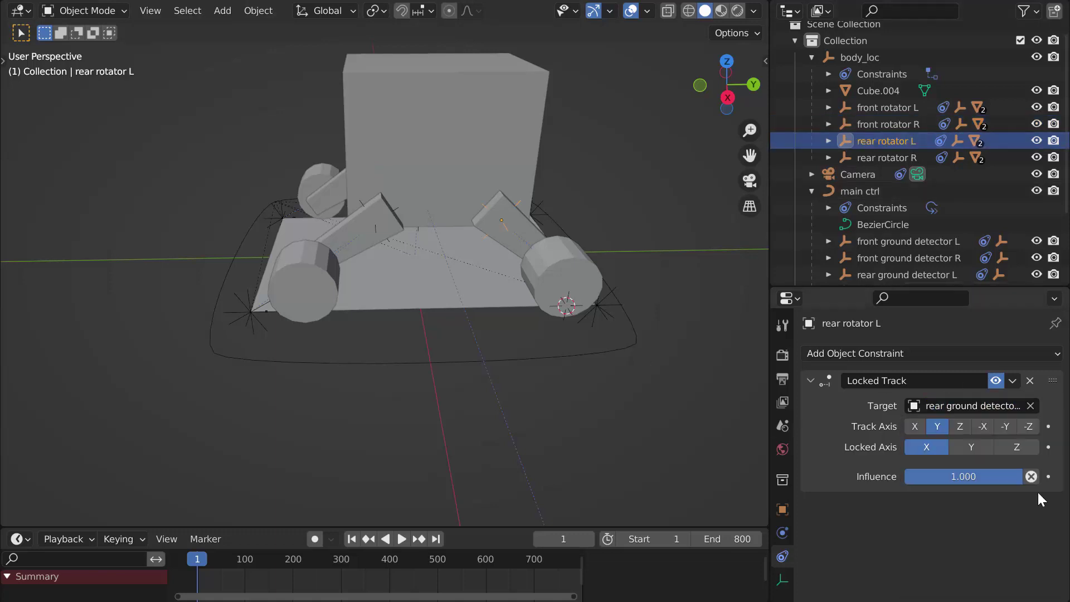
# Point rear rotator R's Locked Track at its secondary rear ground detector.
pyautogui.click(886, 157)
pyautogui.click(970, 406)
pyautogui.scroll(-4, 981, 576)
pyautogui.scroll(-3, 981, 497)
pyautogui.click(980, 498)
# Preview the animation through the scene camera, then show the terrain collection and replay.
pyautogui.moveTo(306, 306); pyautogui.dragTo(449, 326, button='middle')
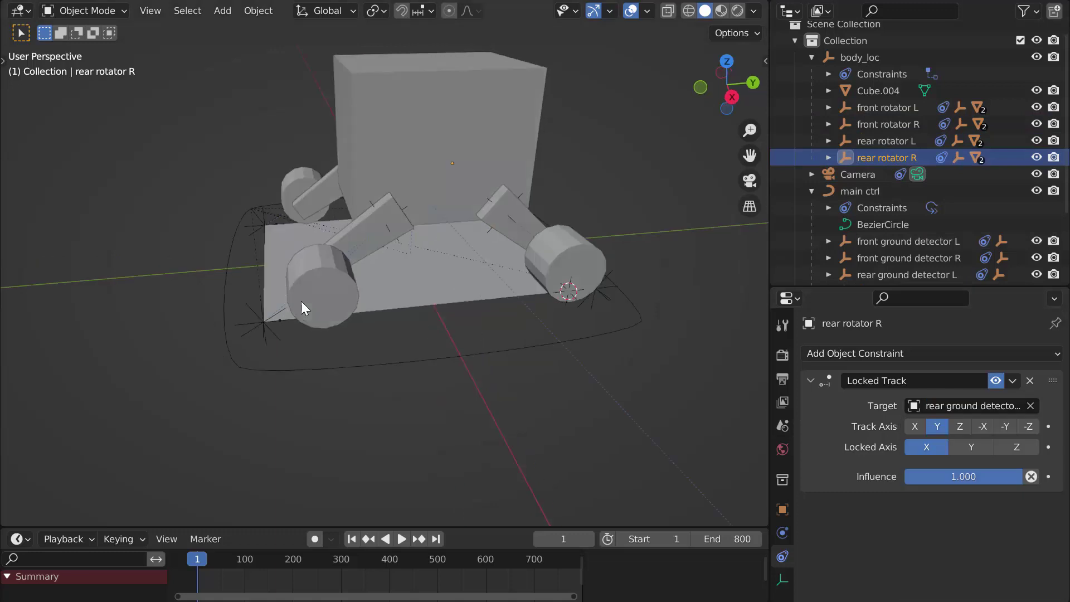
pyautogui.click(449, 329)
pyautogui.press('KP_0')
pyautogui.press('space')
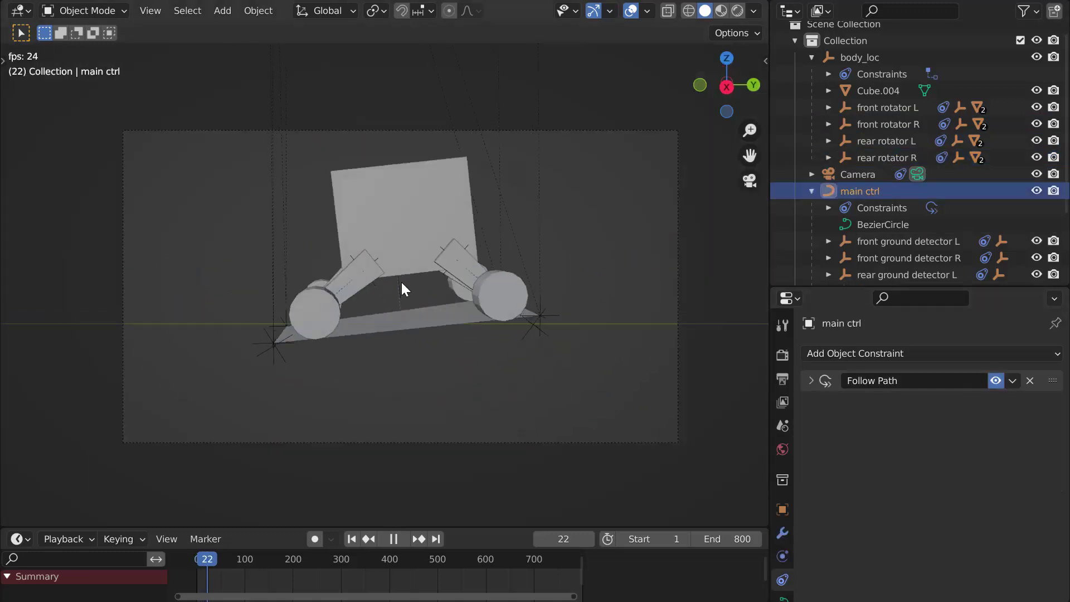
pyautogui.press('space')
pyautogui.press('Left')
pyautogui.press('Left')
pyautogui.press('Left')
pyautogui.press('Left')
pyautogui.press('Left')
pyautogui.press('Left')
pyautogui.moveTo(355, 554); pyautogui.dragTo(298, 567)
pyautogui.scroll(-4, 919, 168)
pyautogui.click(1021, 269)
pyautogui.press('space')
pyautogui.press('space')
# Set the secondary ground detectors' Shrinkwrap distance to 0 m.
pyautogui.click(903, 184)
pyautogui.scroll(-2, 869, 207)
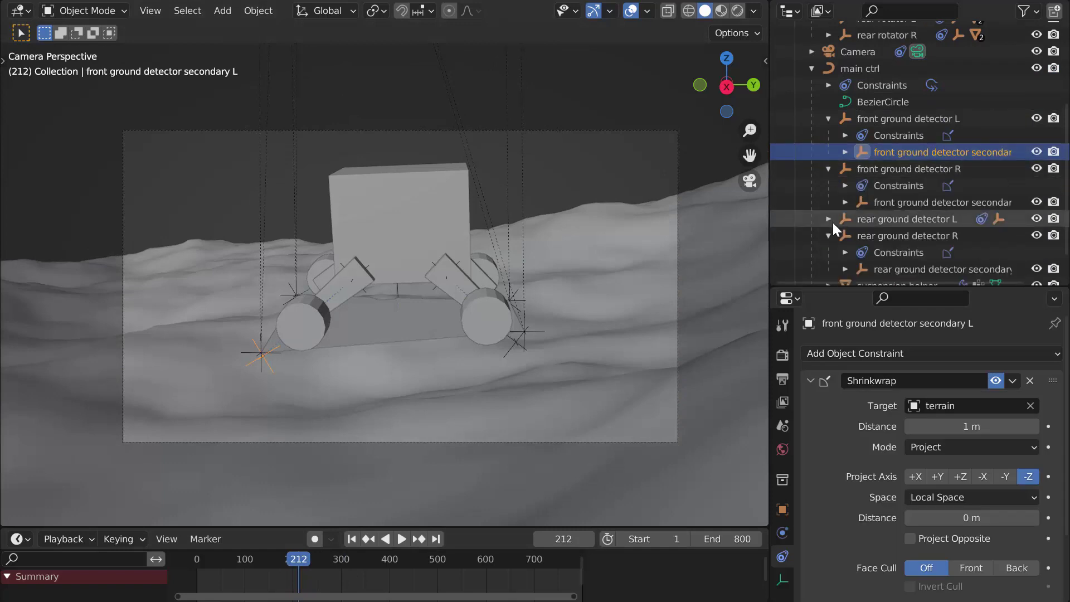
pyautogui.click(829, 219)
pyautogui.scroll(-1, 833, 222)
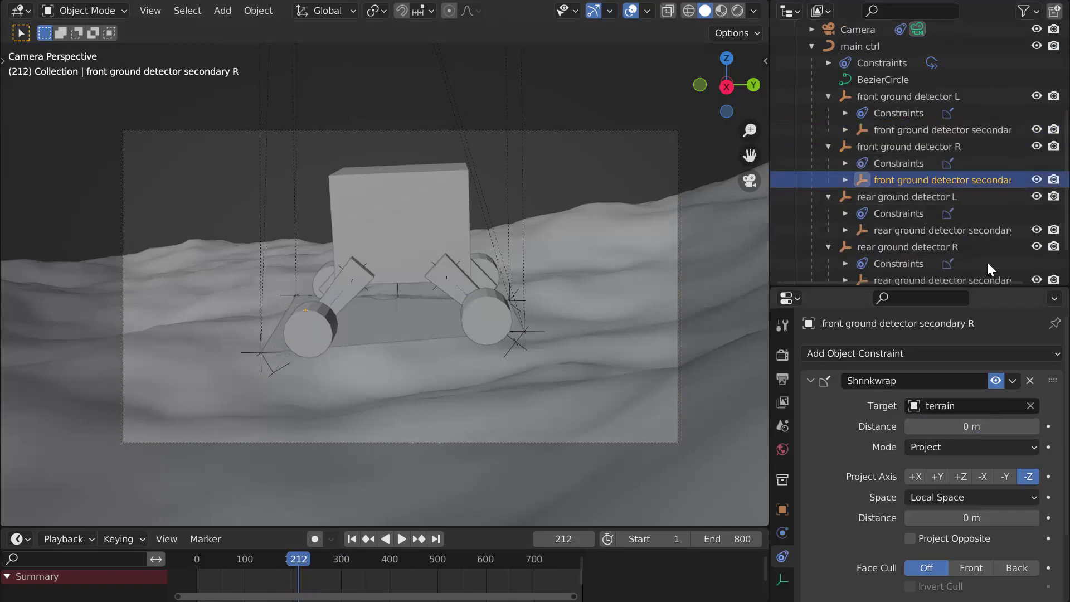
pyautogui.write('0')
pyautogui.press('Return')
pyautogui.scroll(-2, 913, 234)
pyautogui.click(310, 154)
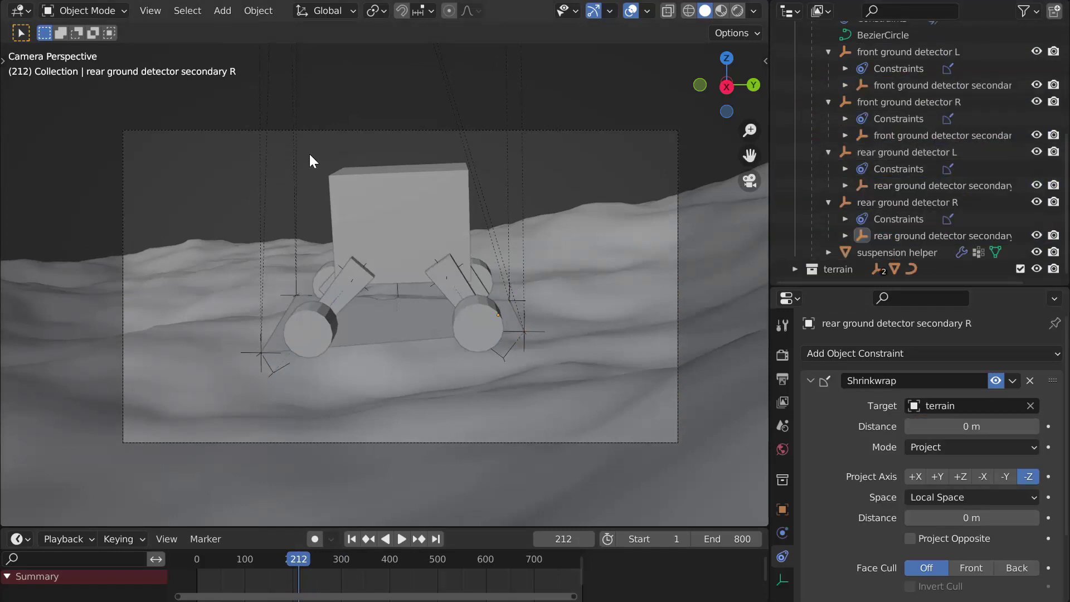
# Play through to frame 730, then set rear ground detector R's Shrinkwrap distance to 0.5 m.
pyautogui.press('space')
pyautogui.press('space')
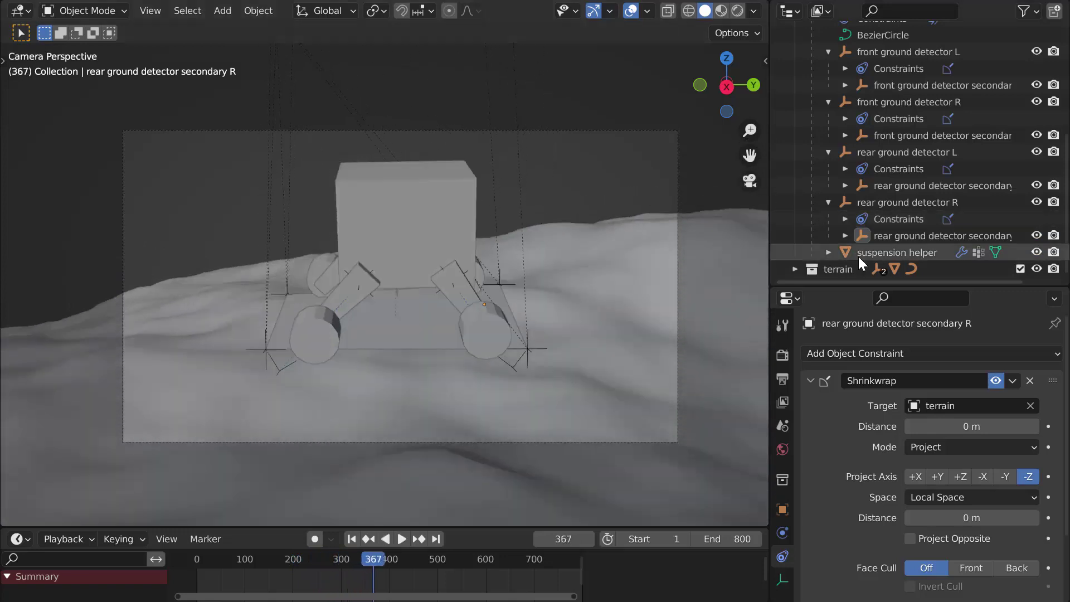
pyautogui.press('space')
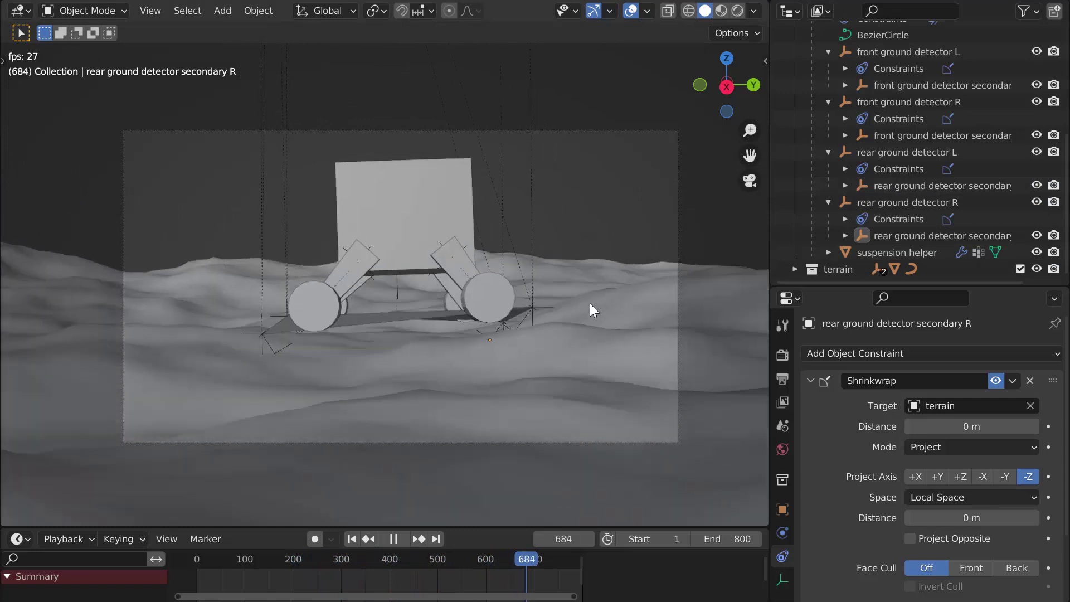
pyautogui.press('space')
pyautogui.scroll(1, 901, 76)
pyautogui.click(901, 75)
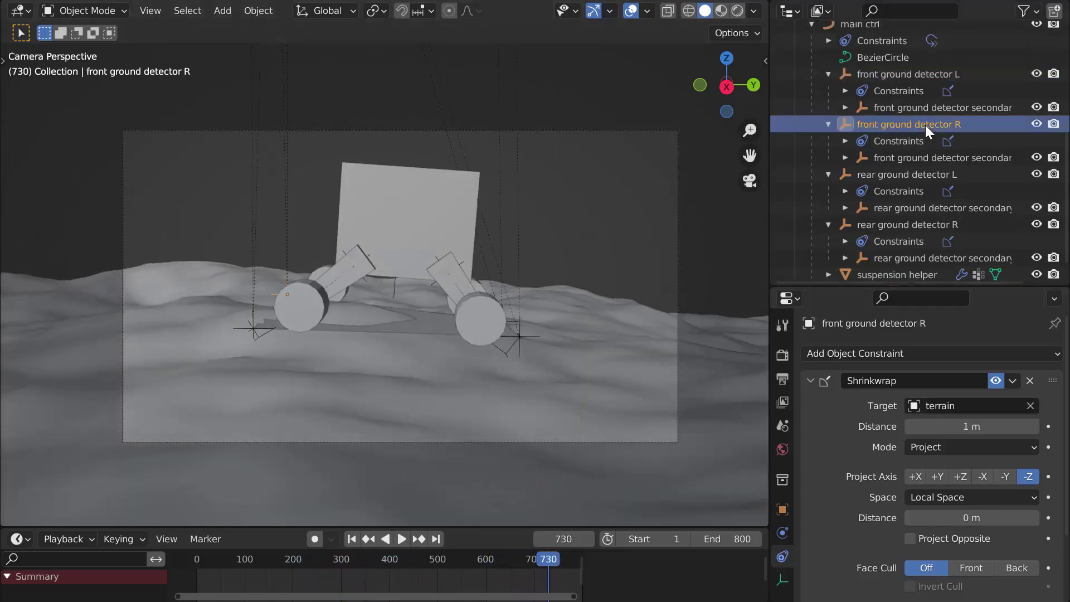
pyautogui.moveTo(987, 426); pyautogui.dragTo(964, 426)
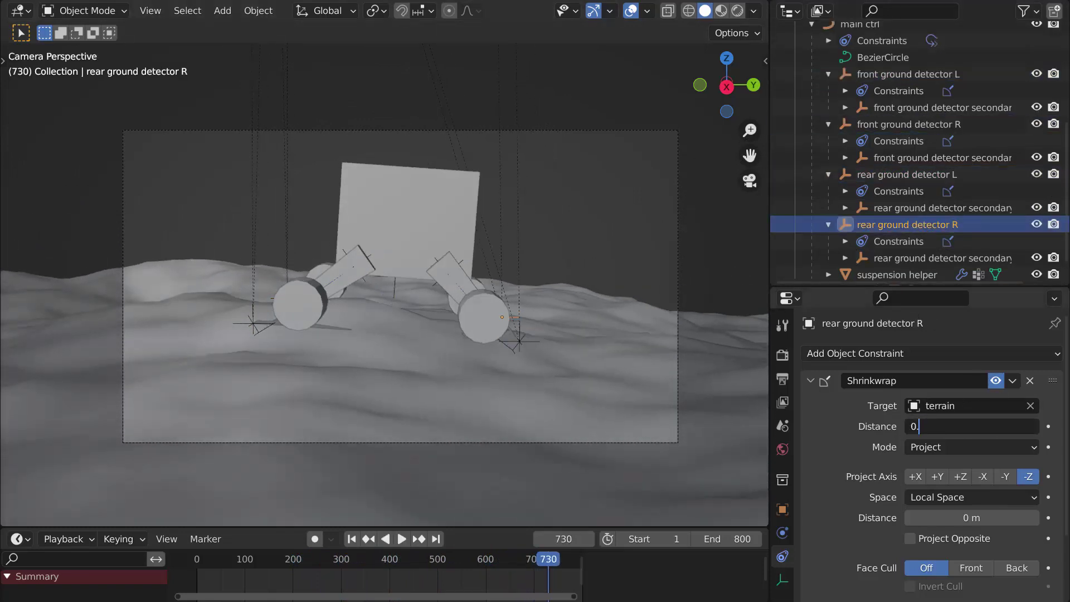
pyautogui.write('5')
pyautogui.press('Return')
pyautogui.press('space')
pyautogui.press('space')
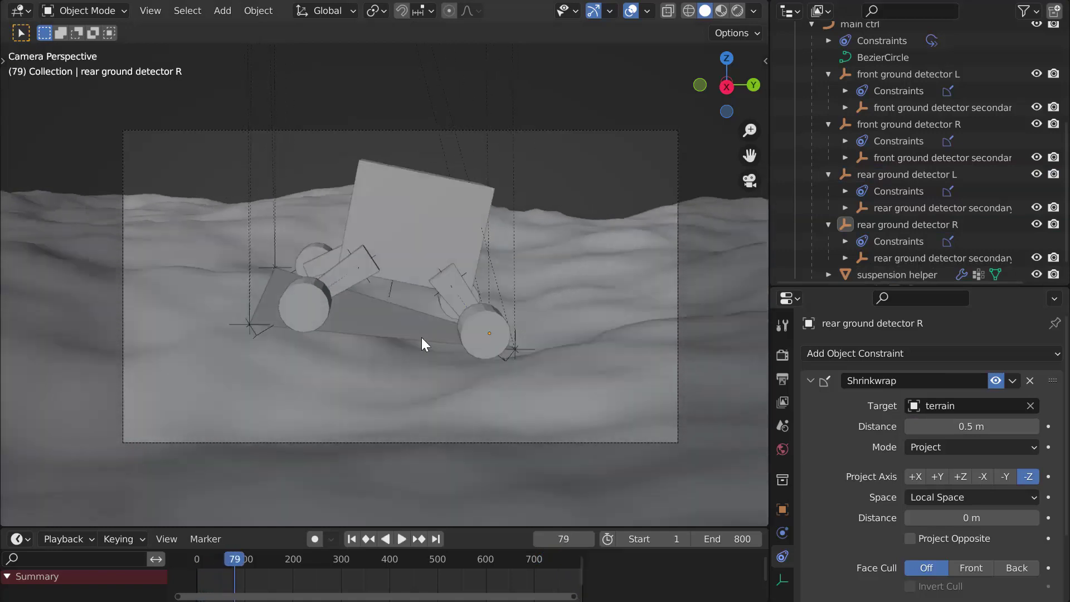
# Select the suspension helper and show its object settings.
pyautogui.click(421, 336)
pyautogui.click(783, 509)
pyautogui.scroll(-5, 908, 541)
# Set the suspension helper to display as Wire and preview playback to frame 320.
pyautogui.scroll(-8, 864, 546)
pyautogui.click(972, 543)
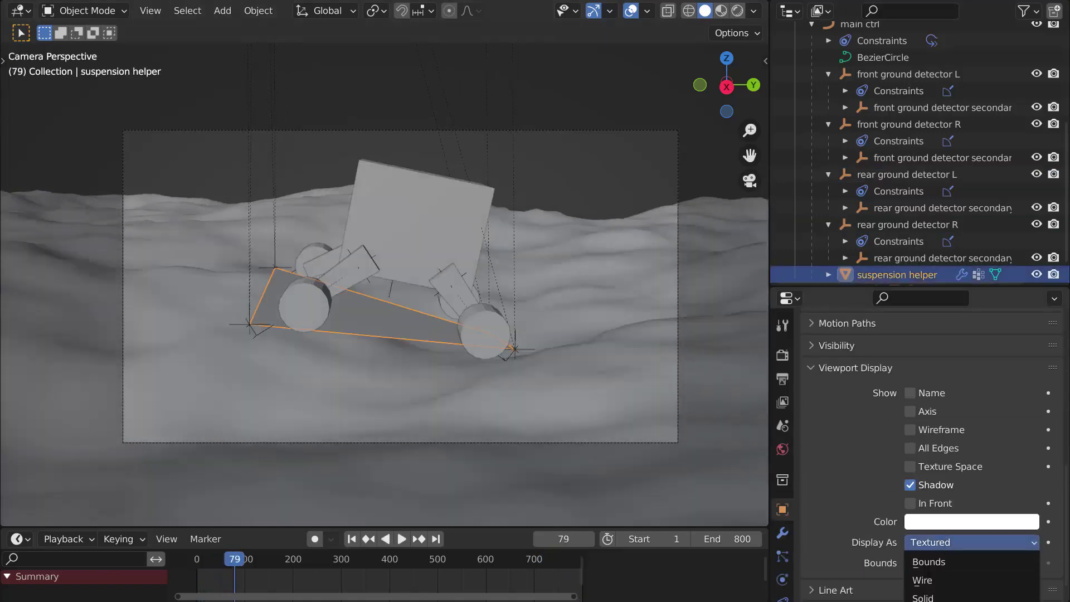
pyautogui.scroll(-3, 853, 440)
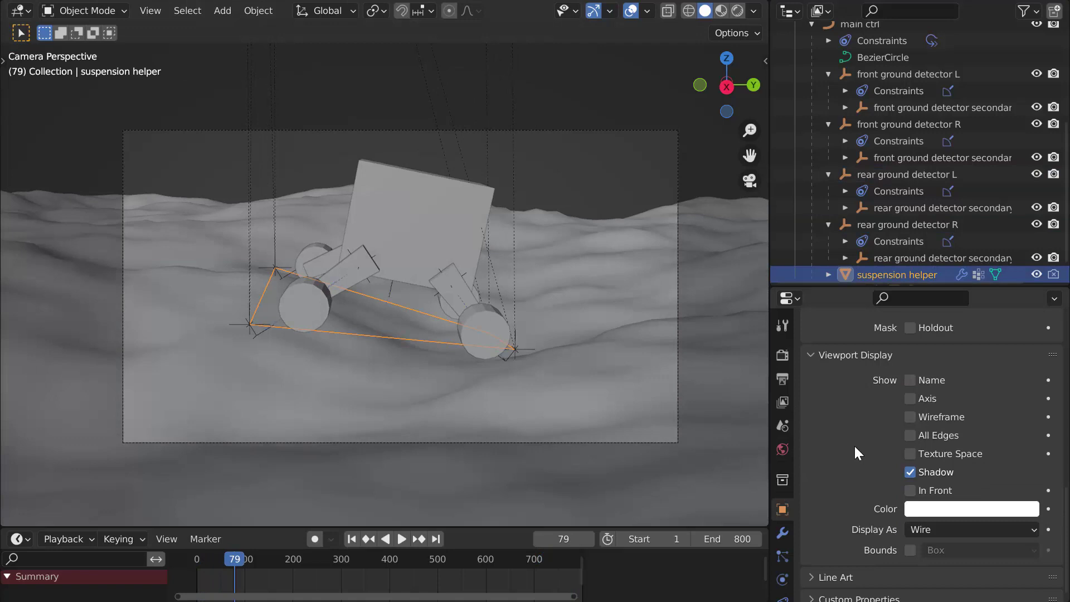
pyautogui.click(582, 187)
pyautogui.press('space')
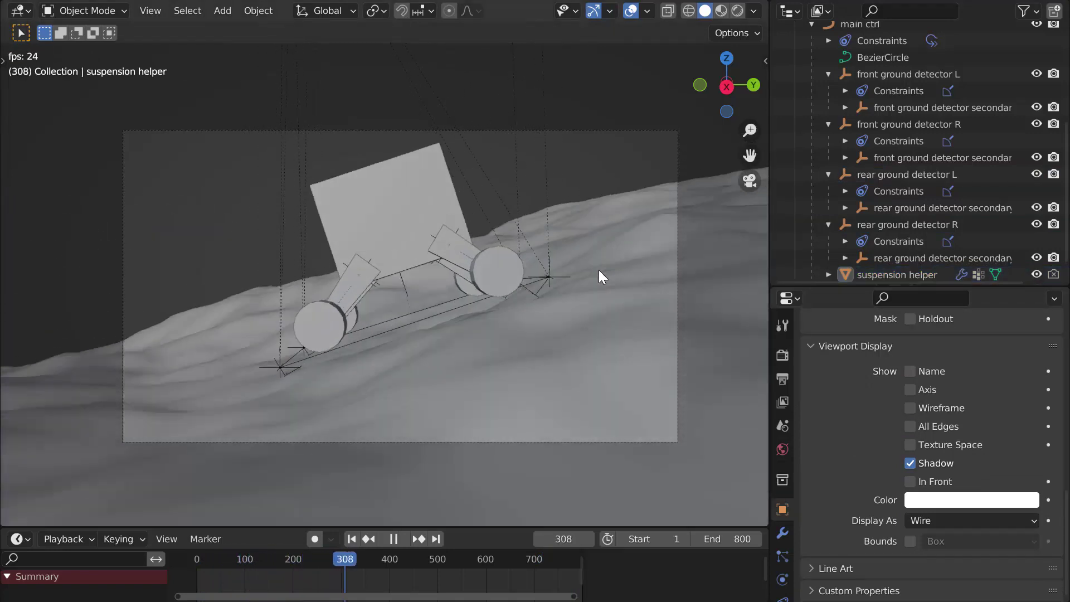
pyautogui.press('space')
# Select the secondary ground detectors in pairs and set front L's X rotation to 60°.
pyautogui.click(921, 106)
pyautogui.click(781, 508)
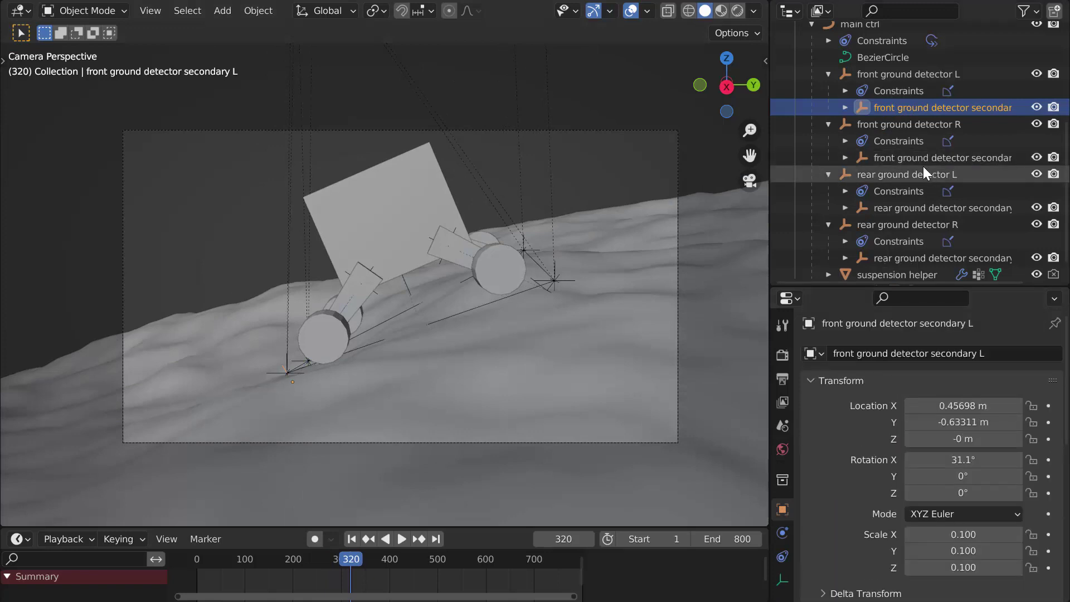
pyautogui.click(925, 208)
pyautogui.scroll(-1, 914, 228)
pyautogui.click(906, 235)
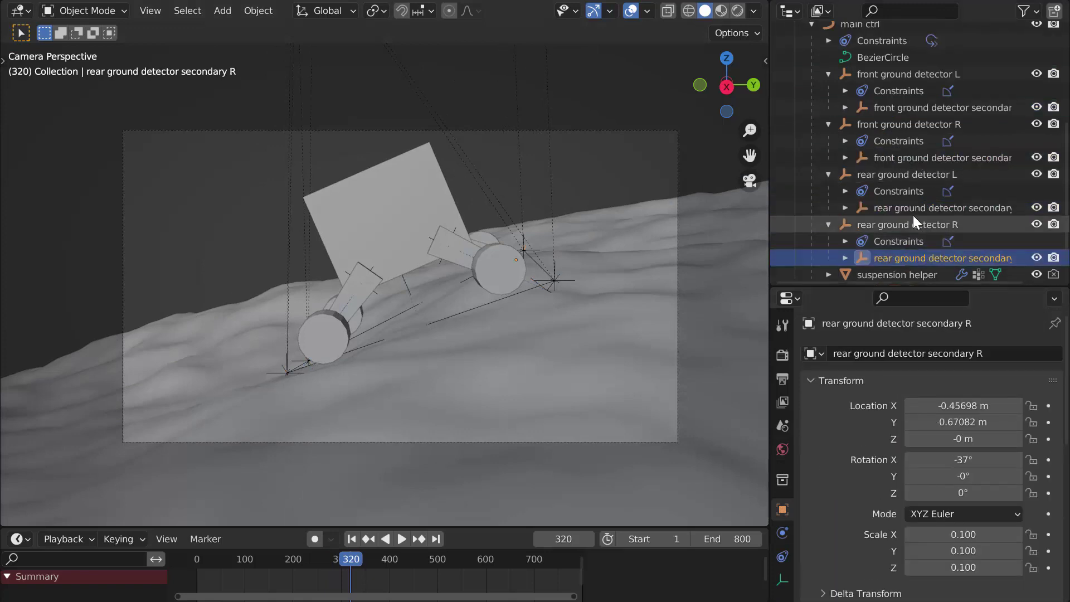
pyautogui.click(917, 84)
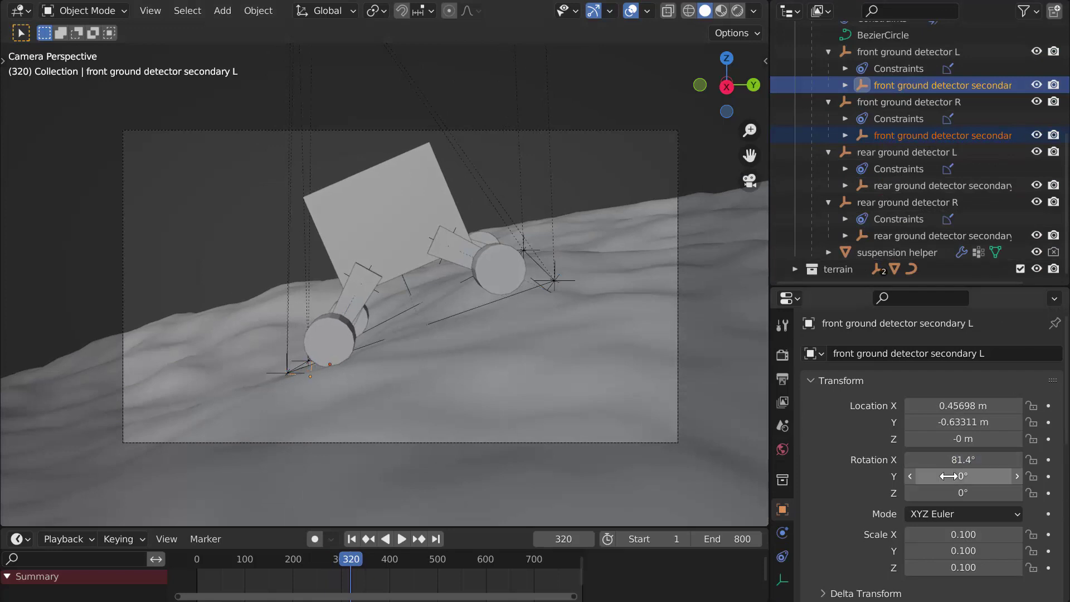
pyautogui.click(925, 185)
pyautogui.keyDown('ctrl'); pyautogui.click(932, 235); pyautogui.keyUp('ctrl')
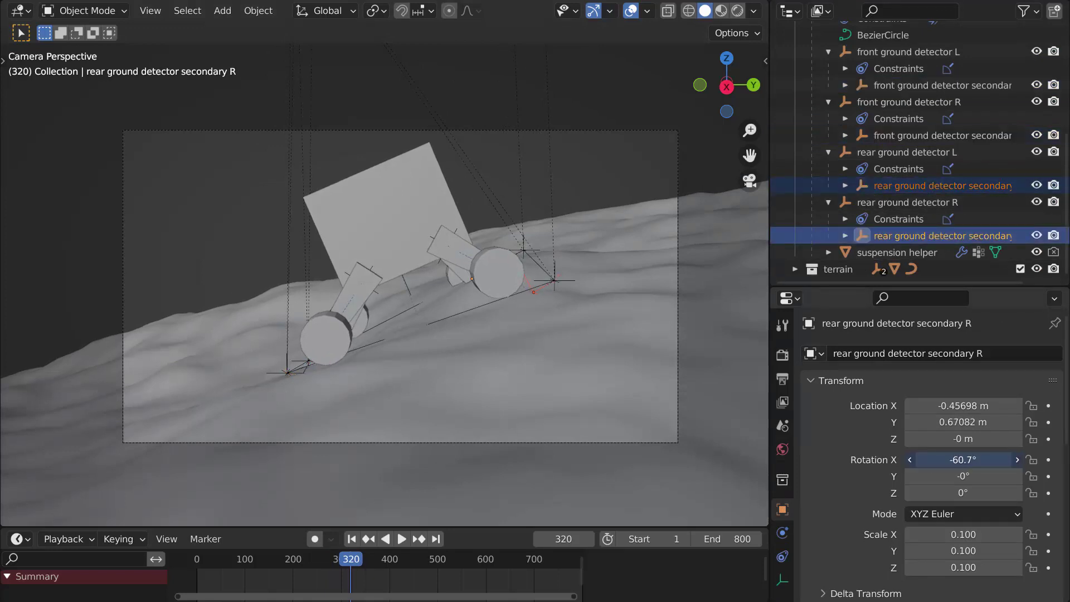
# Preview playback to frame 657 and set the rear secondary detectors' X rotation to −45°.
pyautogui.click(501, 153)
pyautogui.press('space')
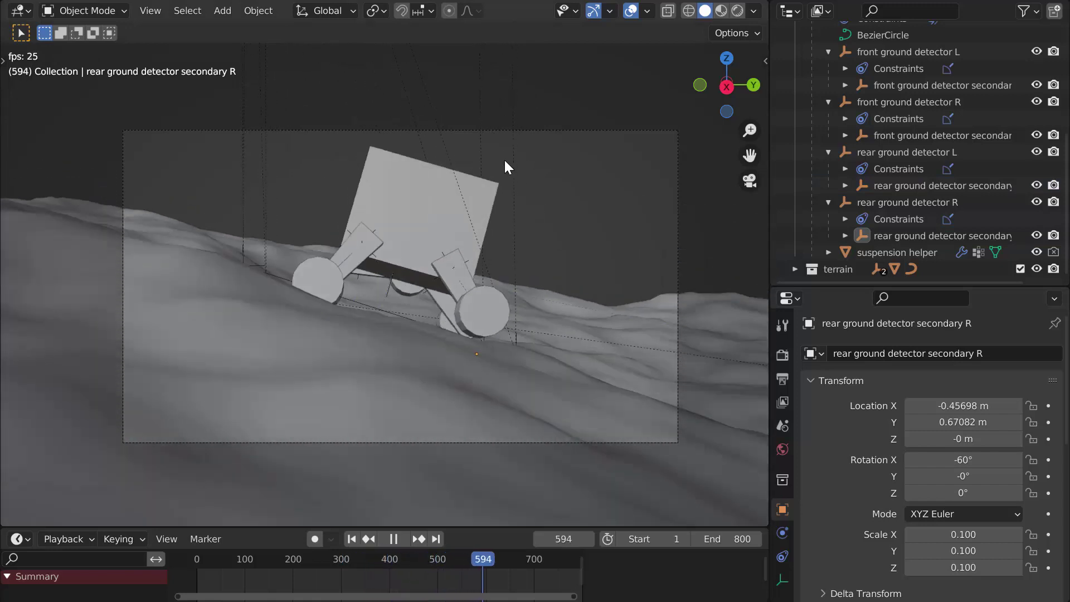
pyautogui.press('space')
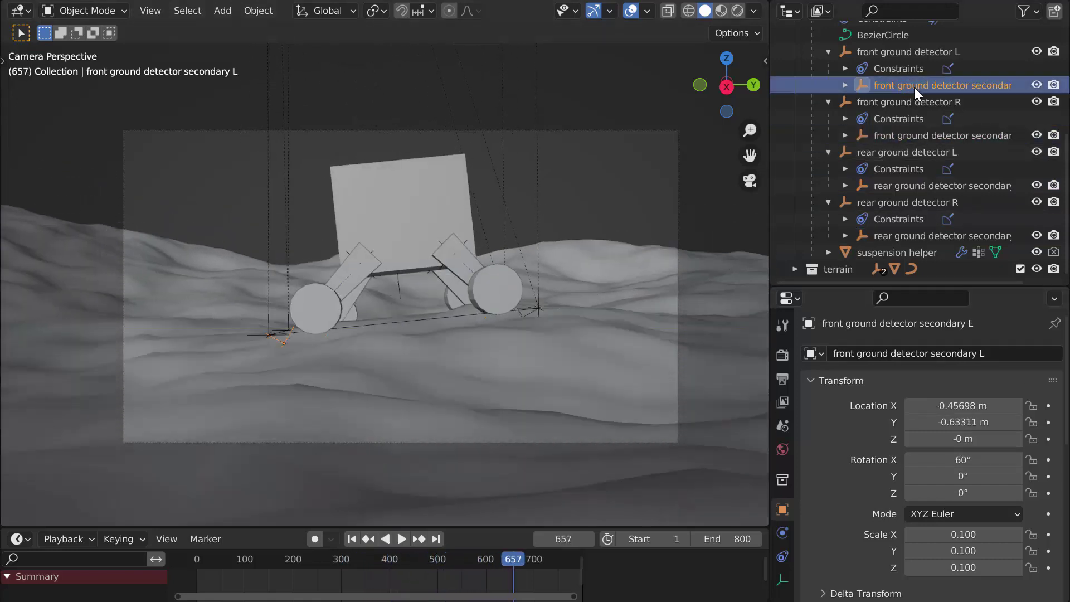
pyautogui.click(922, 138)
pyautogui.keyDown('ctrl'); pyautogui.click(915, 86); pyautogui.keyUp('ctrl')
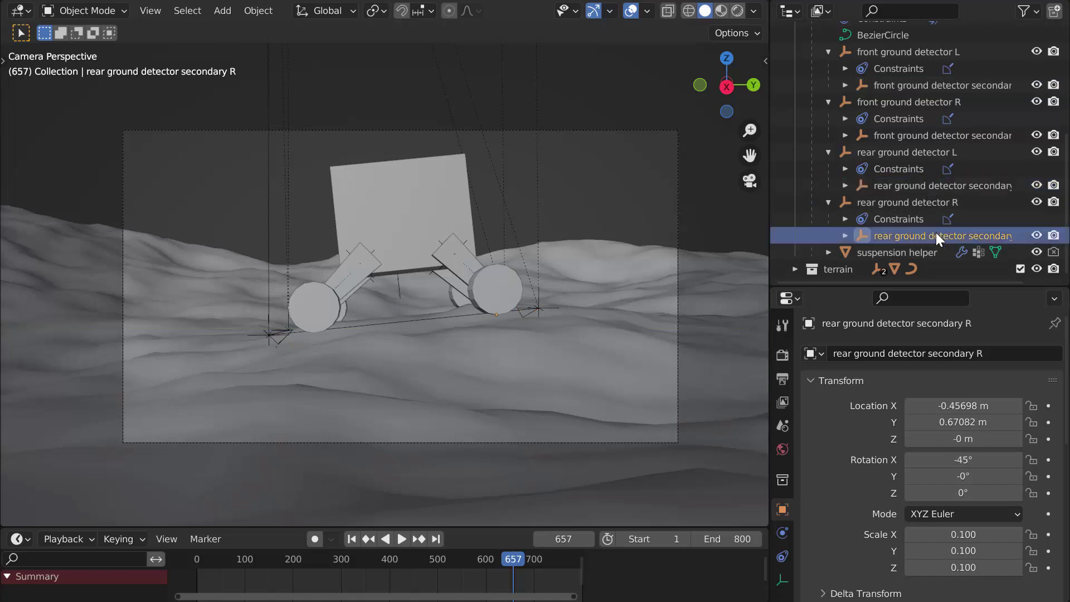
pyautogui.click(936, 185)
pyautogui.doubleClick(963, 459)
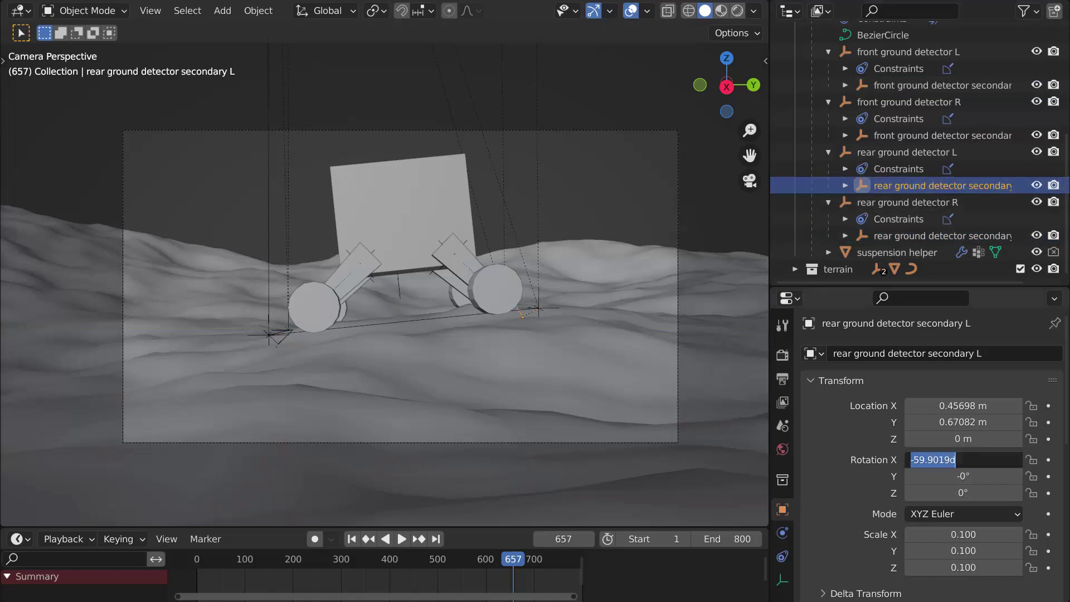
# Review the suspension helper's constraints and select the main ctrl path circle.
pyautogui.click(478, 310)
pyautogui.click(782, 579)
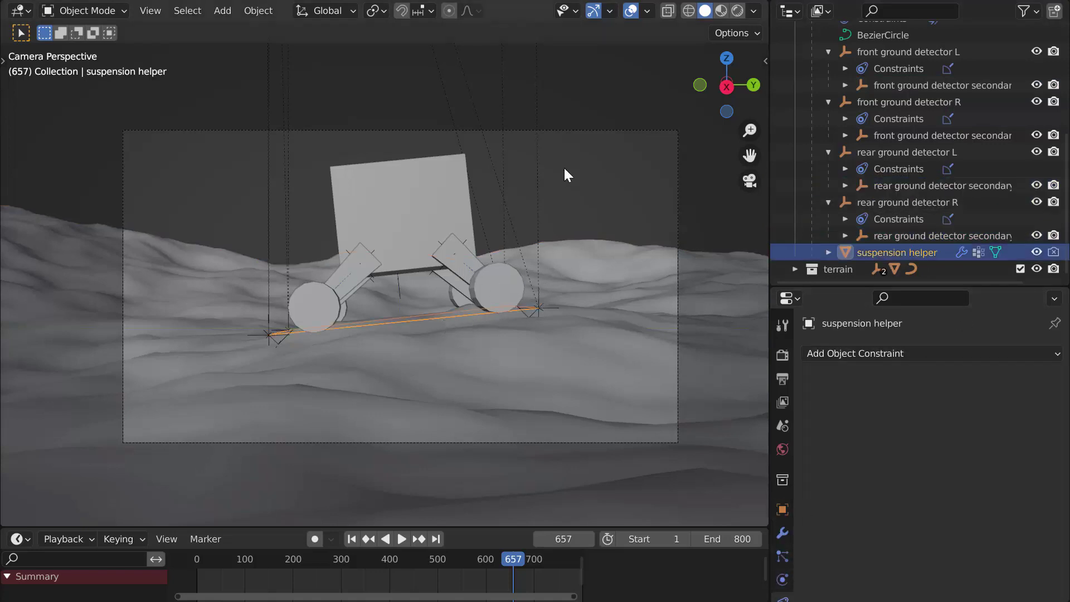
pyautogui.scroll(5, 952, 215)
pyautogui.click(859, 136)
# Check the rig from the right side view, then return to the camera view.
pyautogui.moveTo(510, 313); pyautogui.dragTo(441, 296, button='middle')
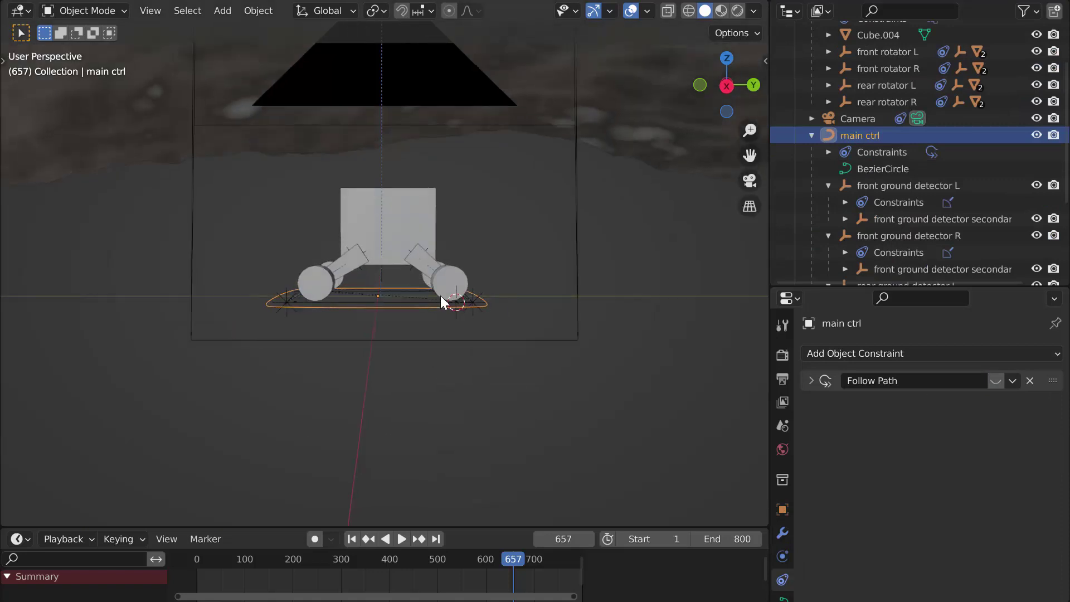
pyautogui.press('KP_3')
pyautogui.scroll(3, 493, 344)
pyautogui.scroll(3, 349, 380)
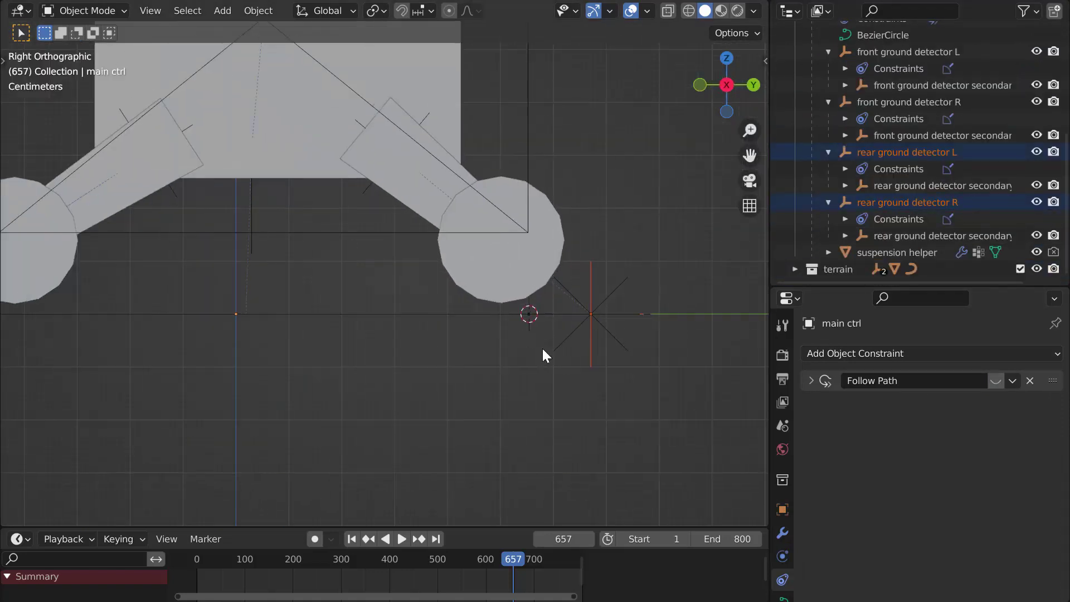
pyautogui.click(713, 362)
pyautogui.keyDown('shift'); pyautogui.moveTo(429, 389); pyautogui.dragTo(252, 342, button='middle'); pyautogui.keyUp('shift')
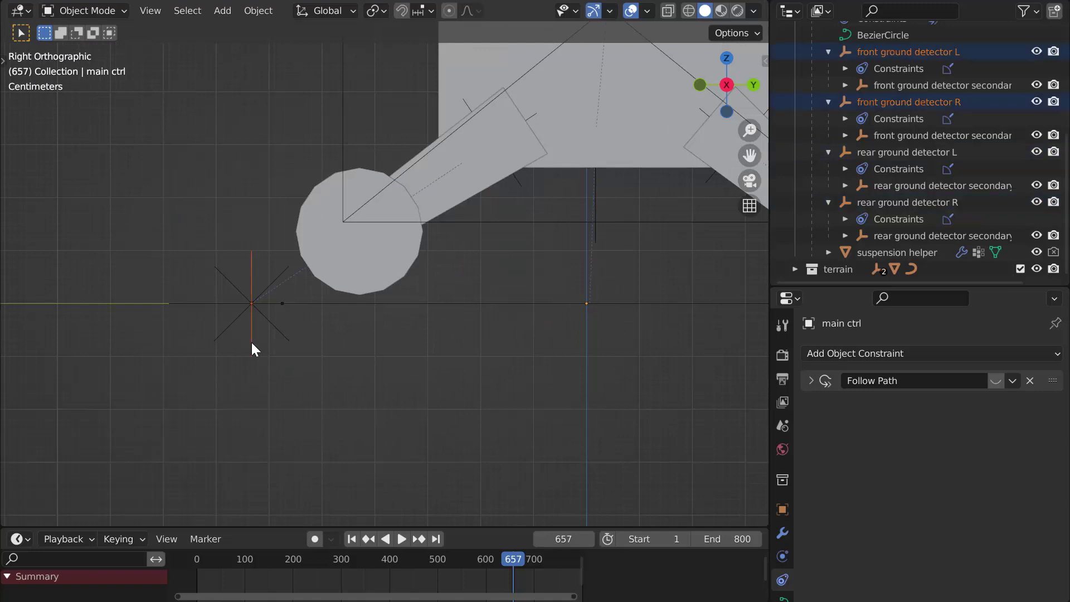
pyautogui.press('KP_0')
# Re-enable the Follow Path constraint and play the animation to check the rig.
pyautogui.click(996, 380)
pyautogui.press('space')
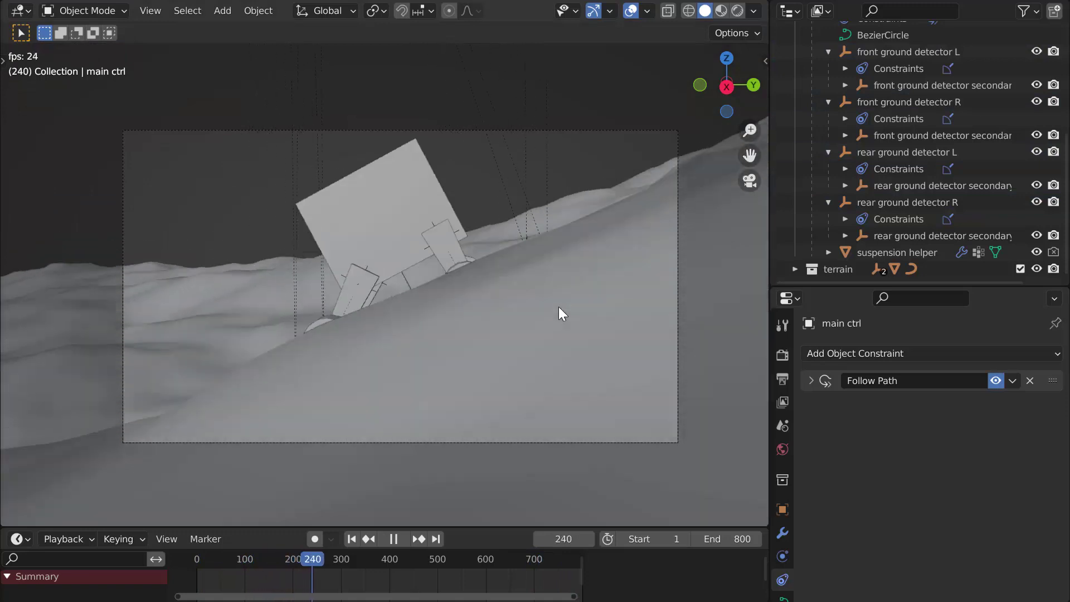
pyautogui.press('space')
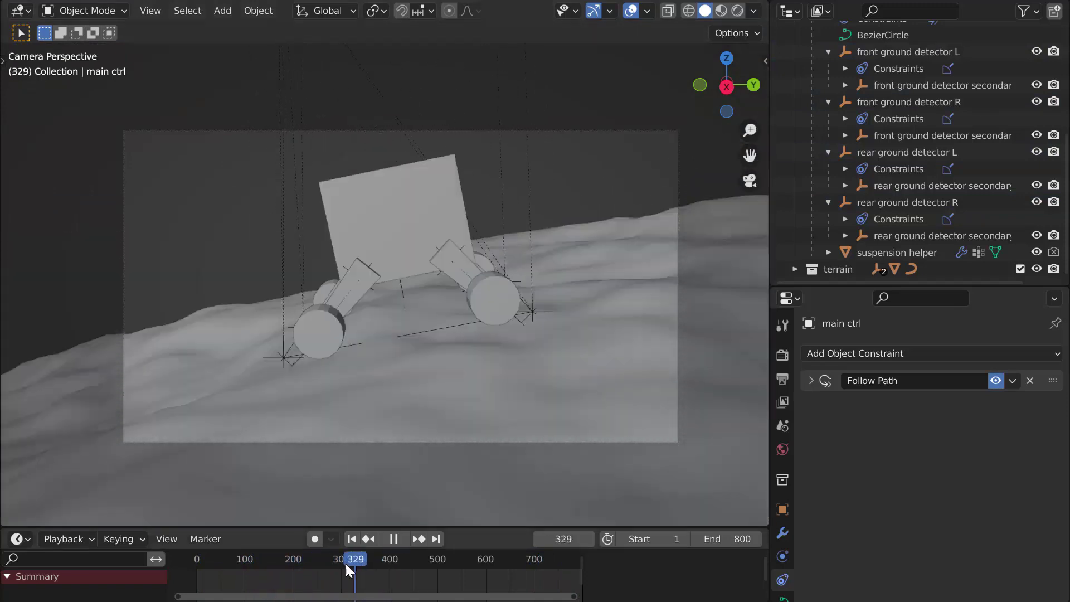
pyautogui.moveTo(351, 560); pyautogui.dragTo(309, 560)
pyautogui.scroll(5, 867, 121)
# Lower body_loc's height and replay the animation to check the rover body.
pyautogui.click(860, 64)
pyautogui.click(783, 509)
pyautogui.moveTo(958, 442); pyautogui.dragTo(952, 439)
pyautogui.press('space')
pyautogui.press('space')
pyautogui.press('space')
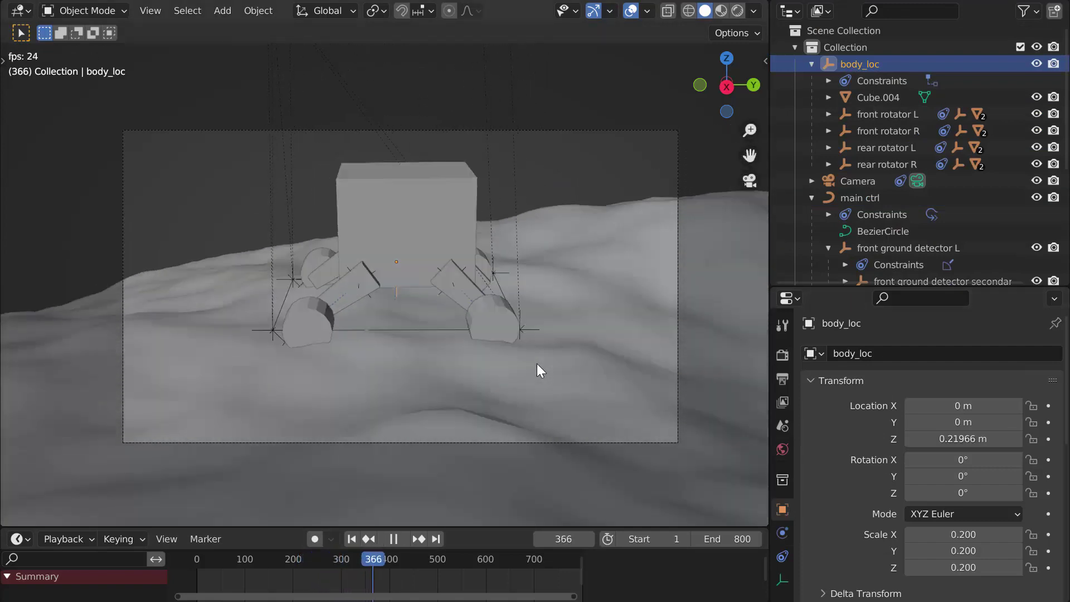
pyautogui.press('space')
pyautogui.scroll(-3, 880, 223)
pyautogui.scroll(-2, 920, 207)
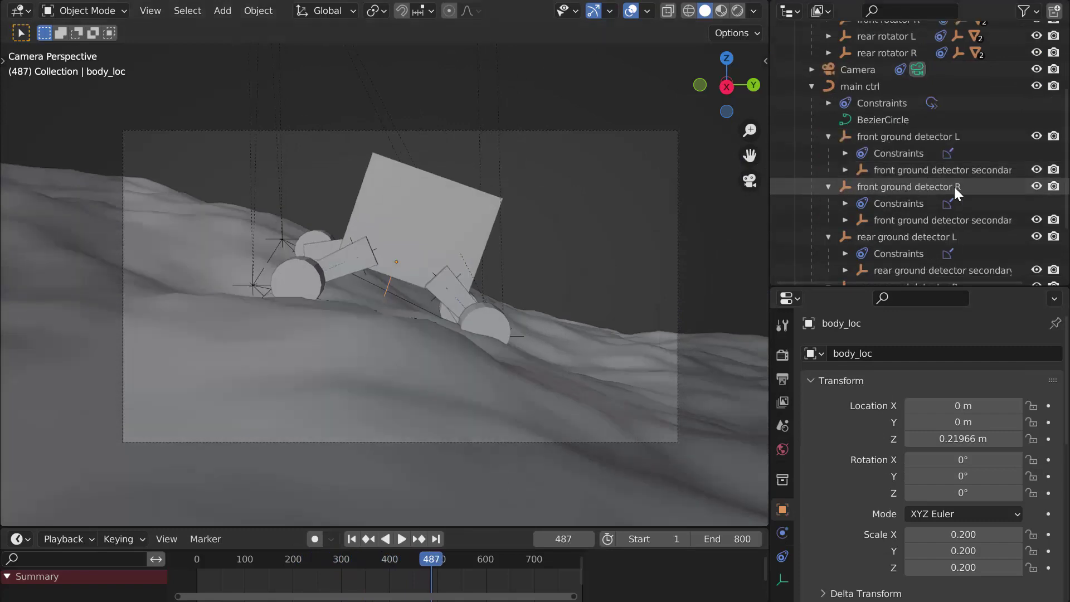
# Set the rear secondary ground detectors' X rotation to −30°.
pyautogui.click(947, 170)
pyautogui.scroll(-2, 934, 193)
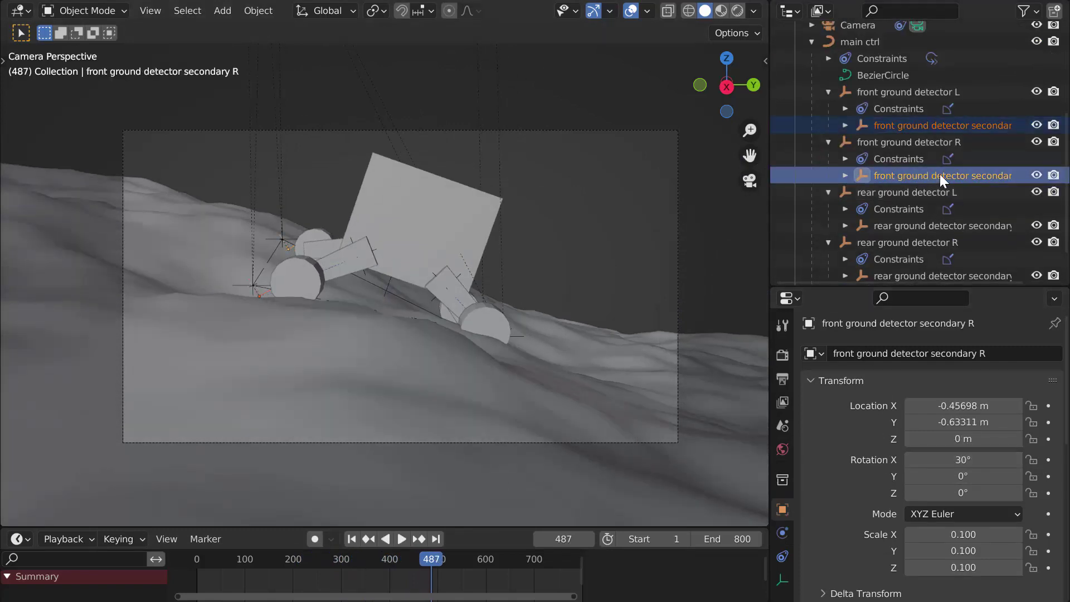
pyautogui.scroll(-2, 931, 223)
pyautogui.click(942, 236)
pyautogui.keyDown('ctrl'); pyautogui.click(922, 185); pyautogui.keyUp('ctrl')
pyautogui.click(980, 459)
pyautogui.write('-')
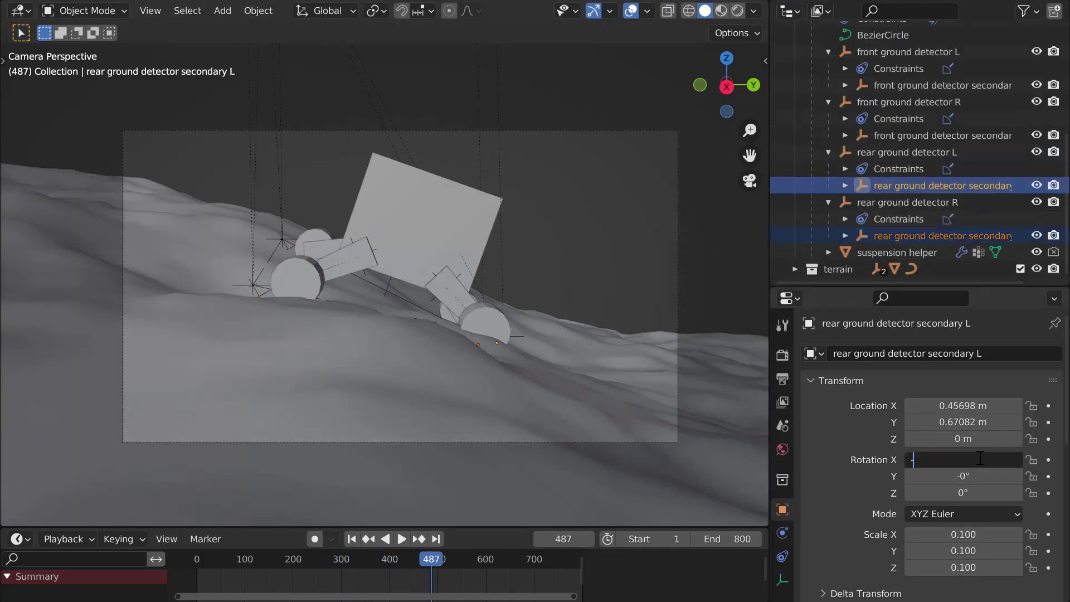
# Test the tilted detectors in playback and select the rear right wheel.
pyautogui.click(948, 235)
pyautogui.press('space')
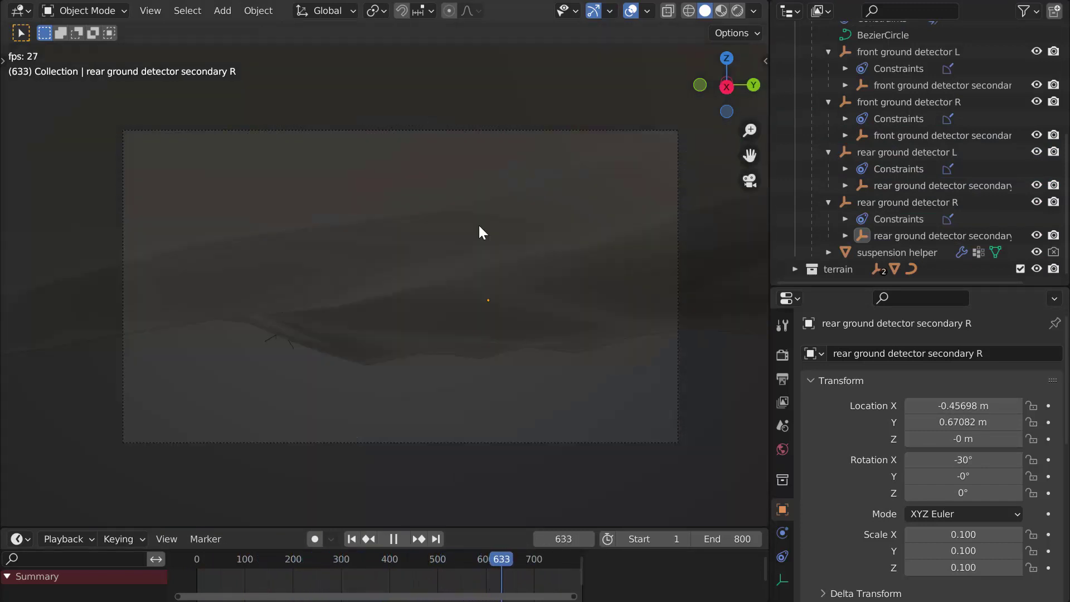
pyautogui.press('space')
pyautogui.click(478, 285)
pyautogui.moveTo(479, 287); pyautogui.dragTo(506, 324, button='middle')
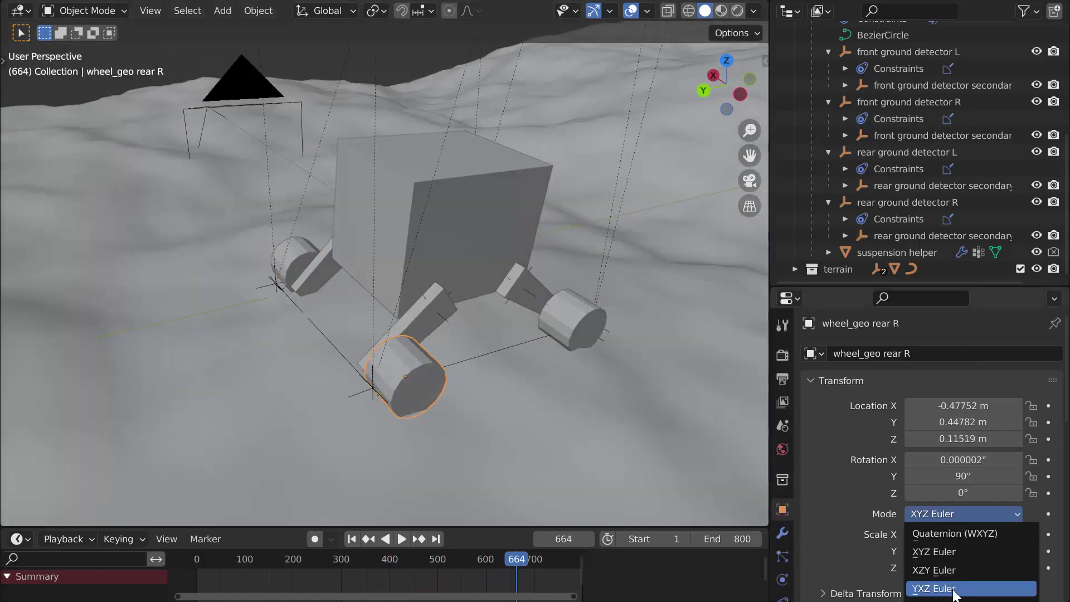
# Switch wheel_geo rear R's rotation Mode from XYZ Euler to YXZ Euler.
pyautogui.click(951, 517)
pyautogui.click(948, 569)
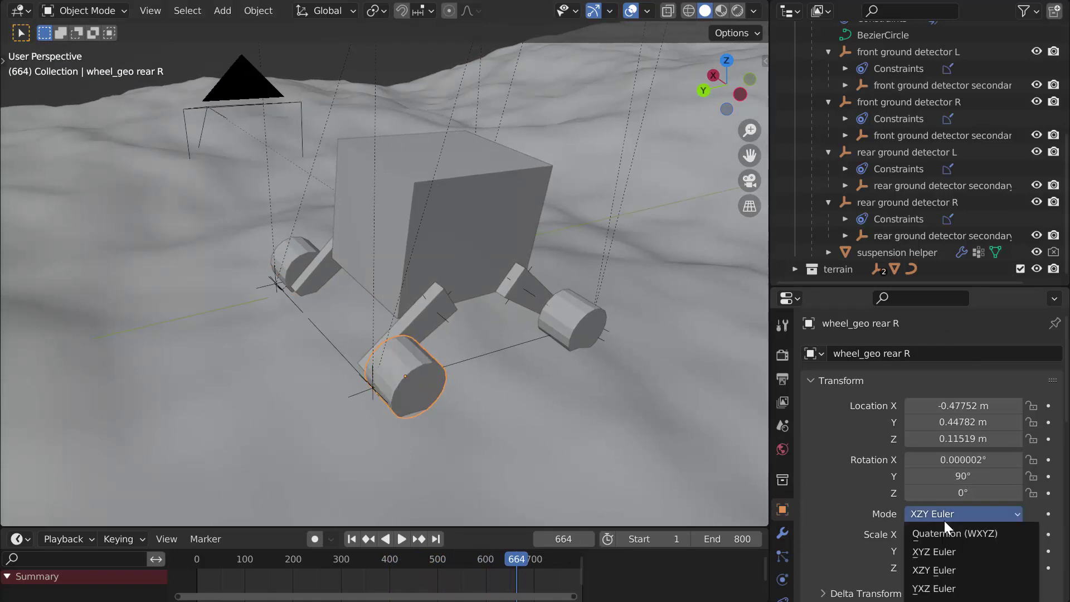
pyautogui.click(959, 589)
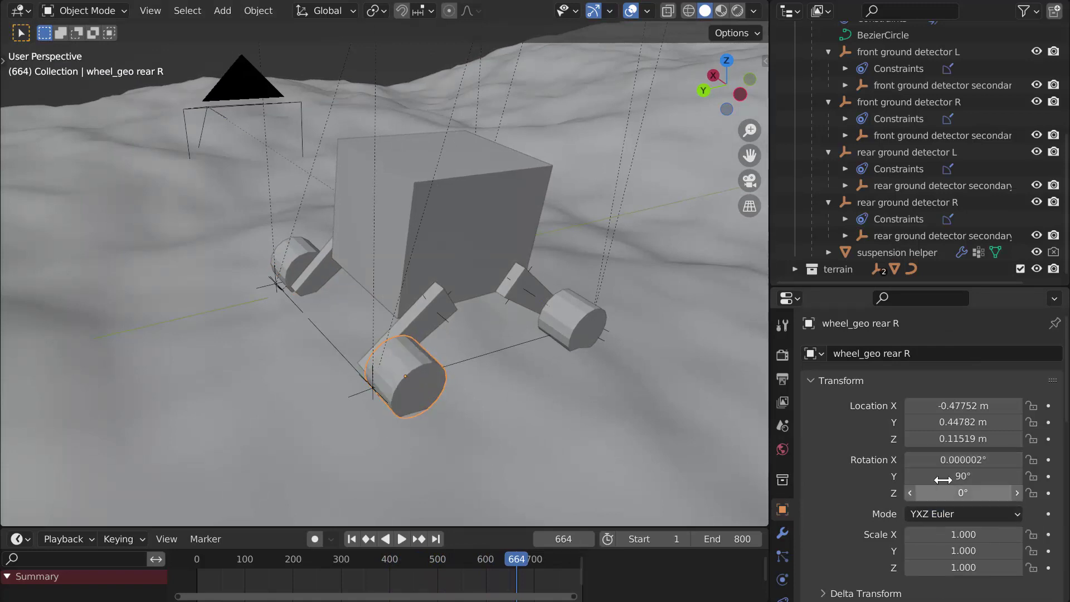
# Return near the animation start and zoom in on the rear right wheel.
pyautogui.click(201, 559)
pyautogui.press('KP_Decimal')
pyautogui.scroll(-5, 342, 396)
pyautogui.scroll(3, 559, 331)
pyautogui.scroll(-8, 560, 331)
# Keyframe the path's Evaluation Time in its curve data settings.
pyautogui.click(782, 536)
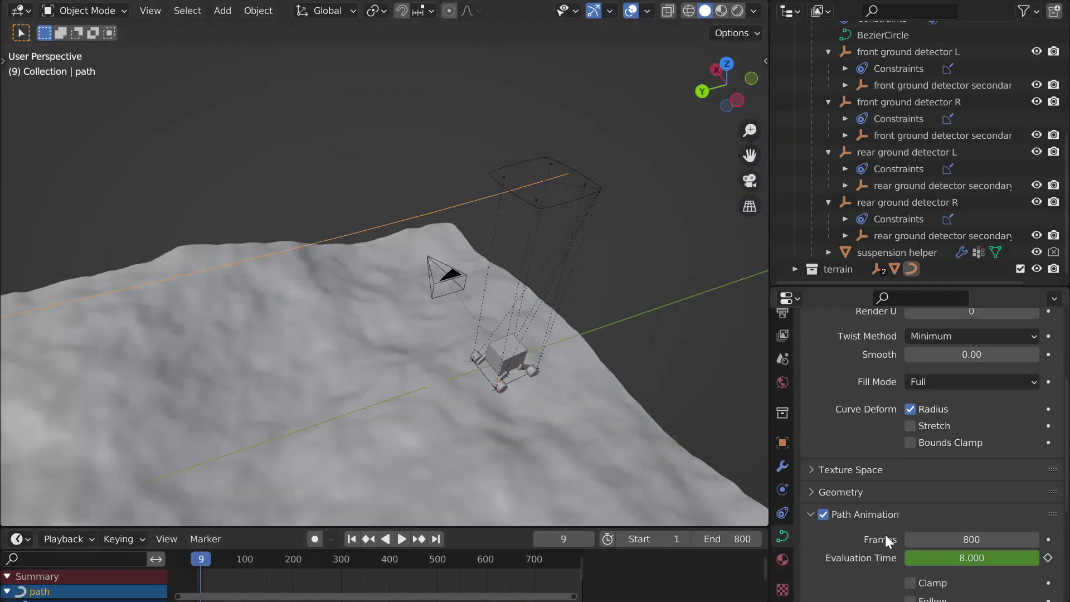
pyautogui.scroll(-3, 898, 524)
pyautogui.rightClick(941, 496)
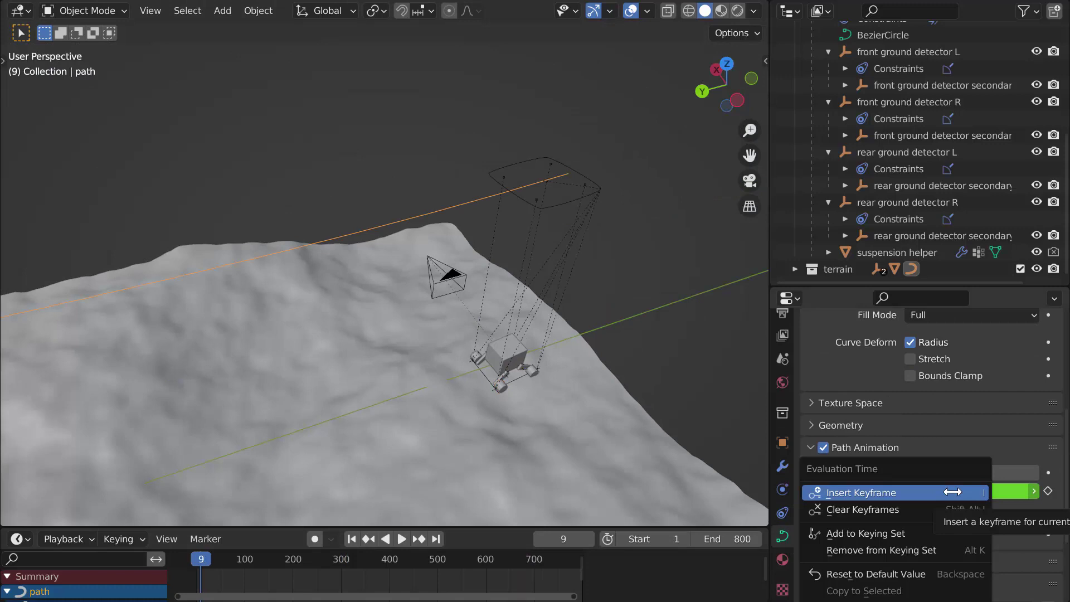
pyautogui.click(953, 491)
# Switch the bottom timeline to a taller Graph Editor.
pyautogui.click(17, 539)
pyautogui.click(239, 594)
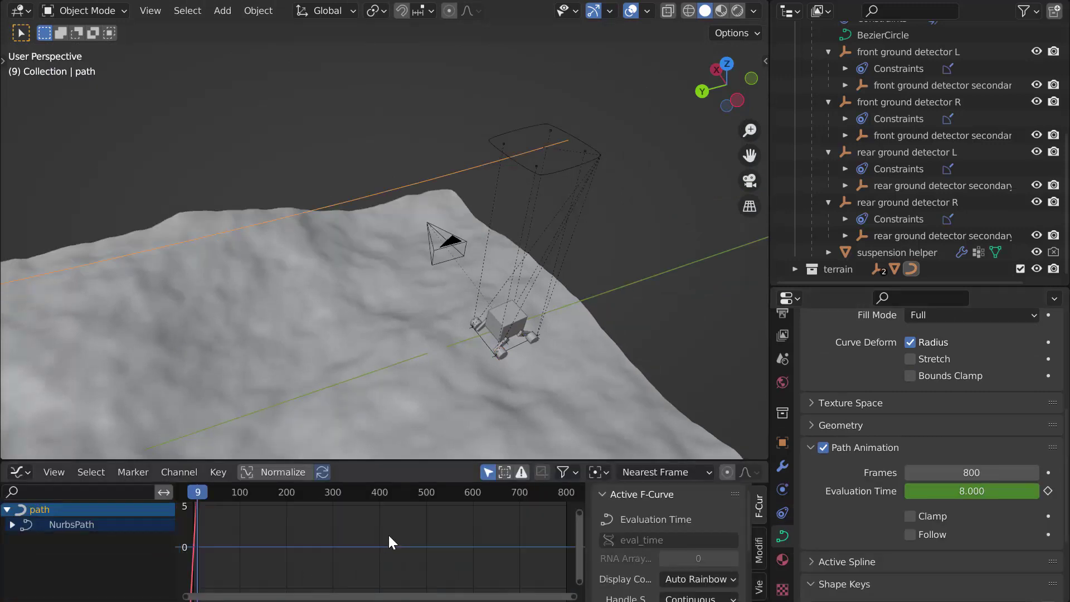
pyautogui.scroll(-3, 389, 535)
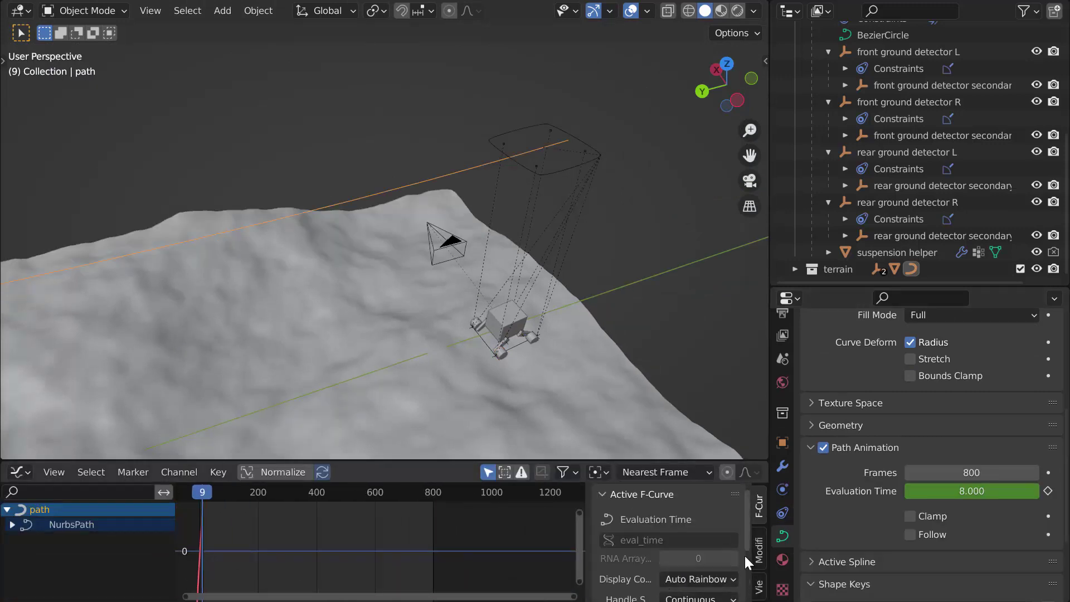
pyautogui.scroll(3, 642, 564)
pyautogui.click(759, 505)
pyautogui.click(823, 447)
pyautogui.moveTo(696, 362)
pyautogui.mouseDown(button='middle')
pyautogui.moveTo(467, 194)
pyautogui.moveTo(593, 280)
pyautogui.mouseUp(button='middle')
pyautogui.scroll(5, 870, 167)
# Turn off main ctrl's path animation and set its Follow Path Offset near 9.7.
pyautogui.click(860, 112)
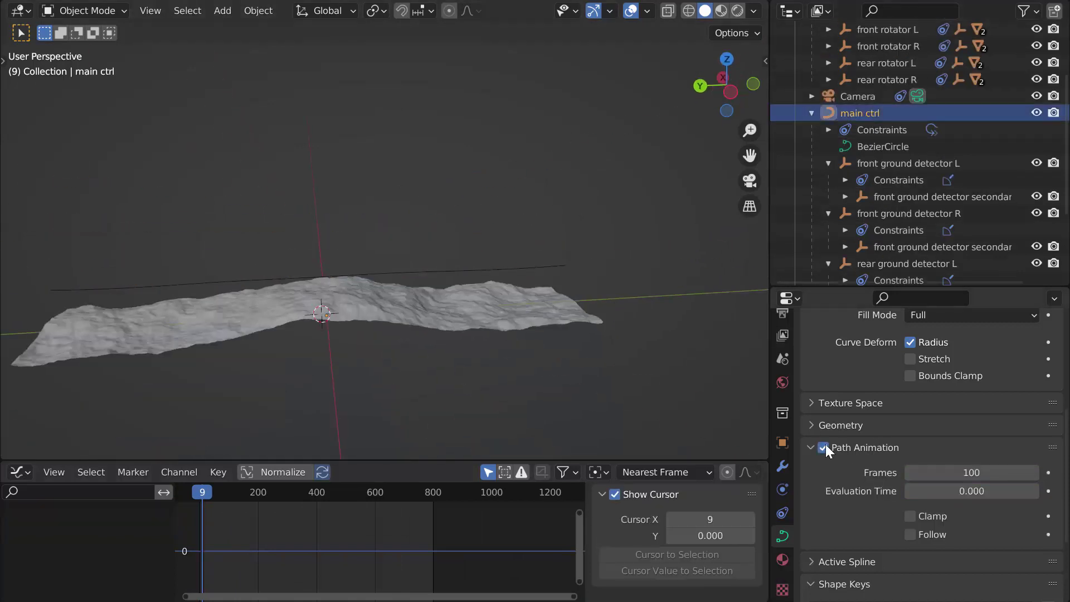
pyautogui.click(824, 447)
pyautogui.scroll(2, 839, 451)
pyautogui.scroll(1, 785, 495)
pyautogui.click(783, 527)
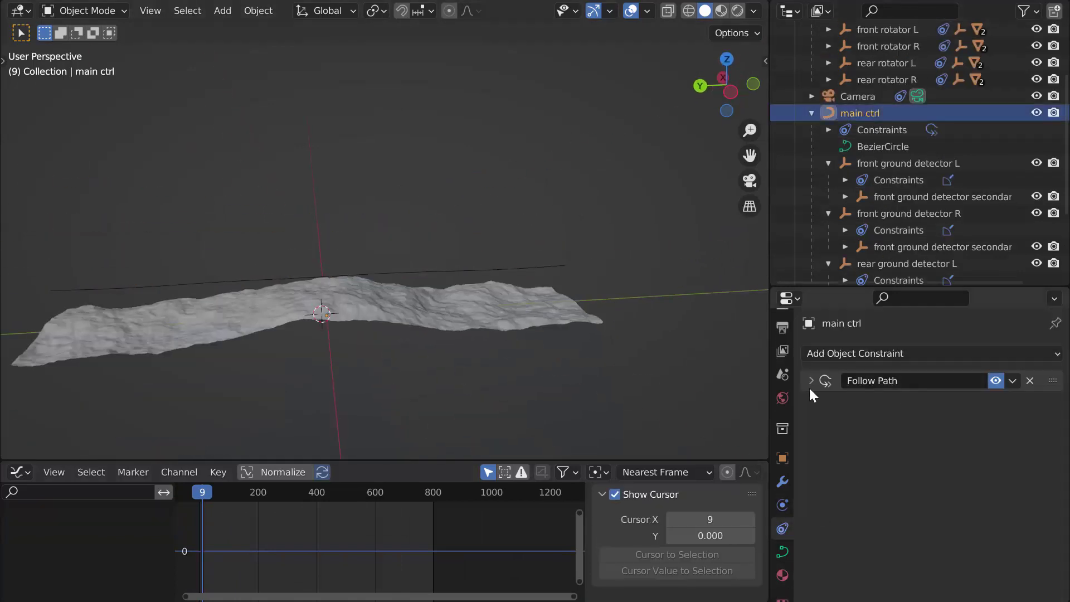
pyautogui.press('BackSpace')
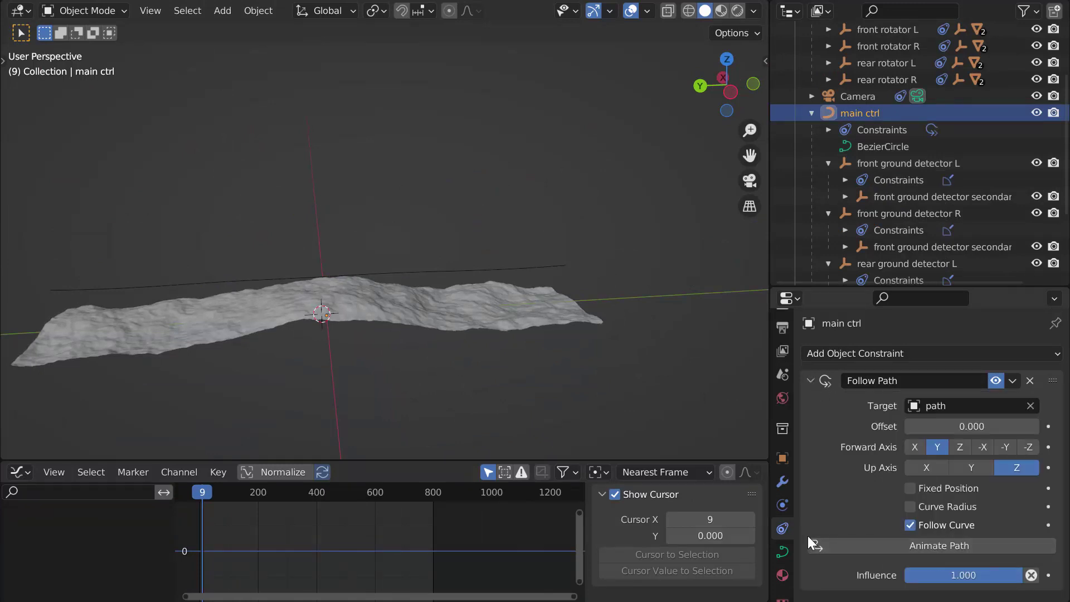
pyautogui.hotkey('ctrl', 'z')
pyautogui.scroll(5, 463, 335)
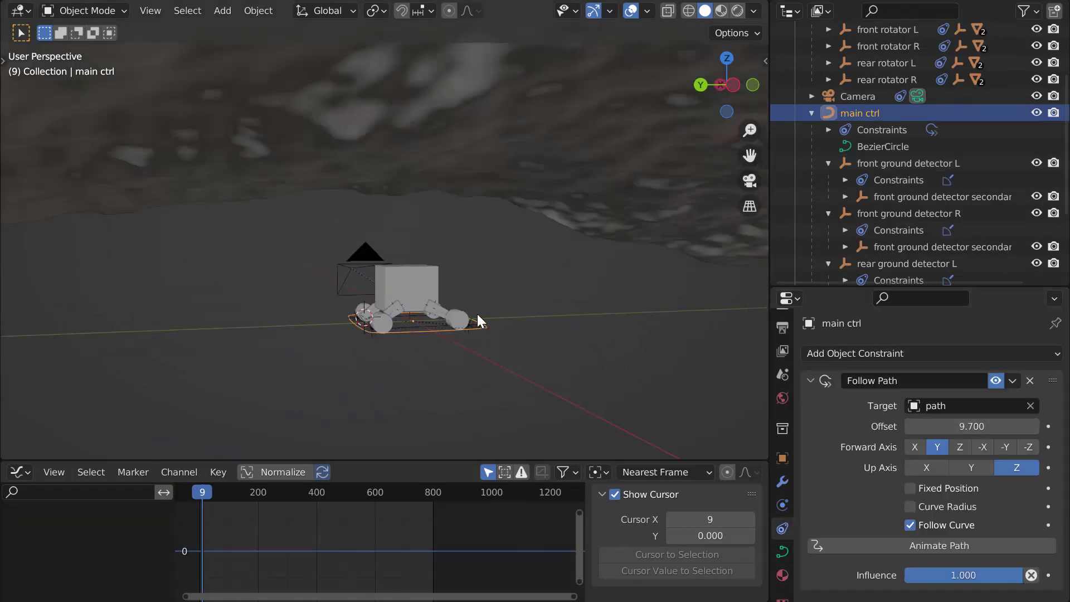
pyautogui.scroll(-5, 478, 315)
pyautogui.hotkey('ctrl', 'z')
# Clear the path curve's Evaluation Time keyframes, leaving it at -1.000.
pyautogui.click(782, 551)
pyautogui.scroll(-5, 913, 549)
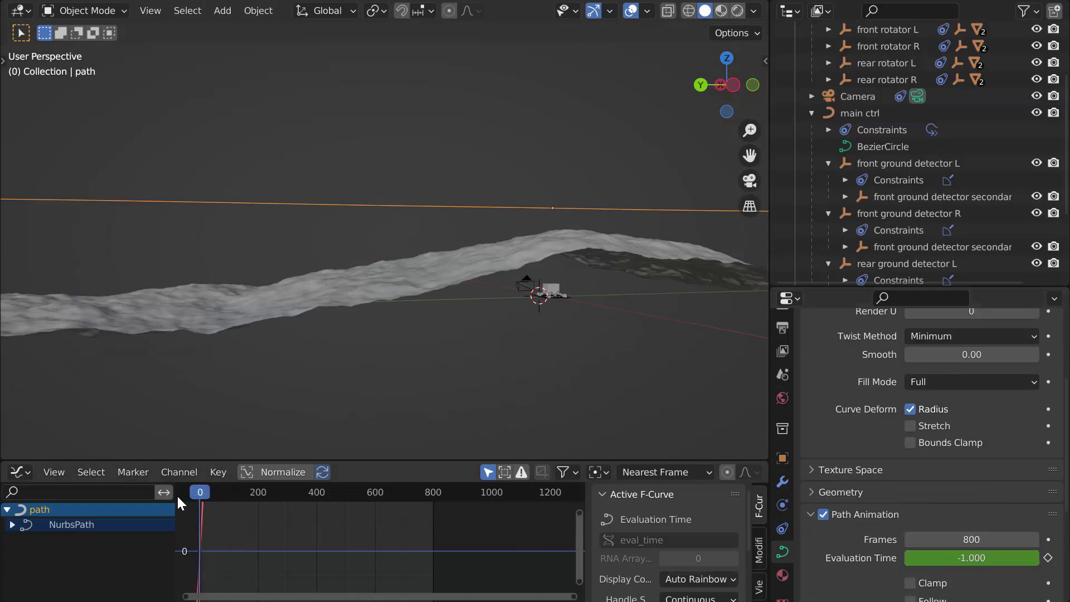
pyautogui.scroll(-3, 287, 554)
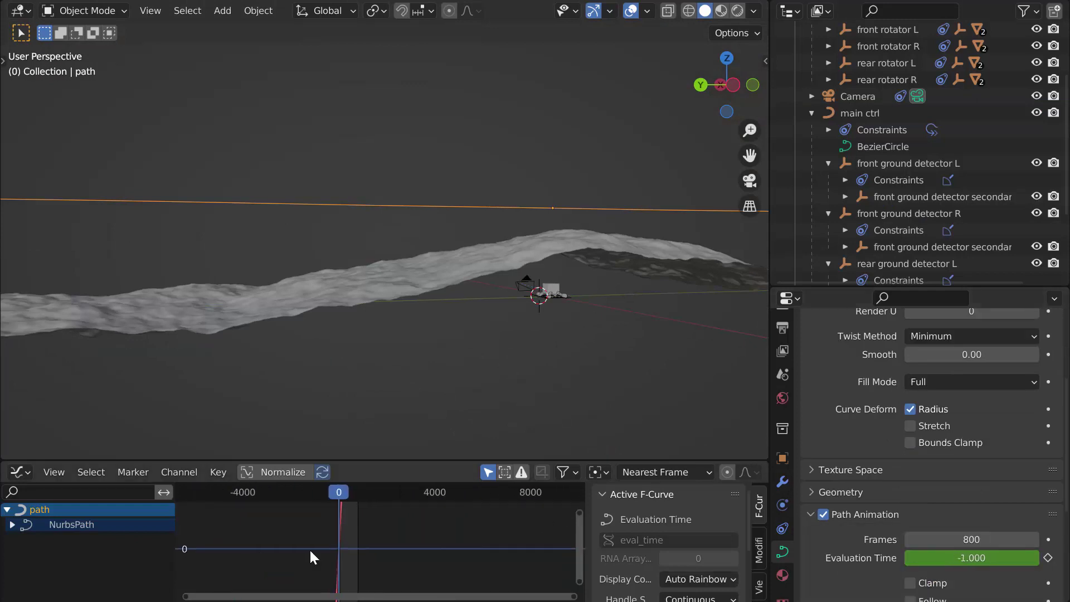
pyautogui.keyDown('ctrl'); pyautogui.moveTo(361, 532); pyautogui.dragTo(345, 578, button='middle'); pyautogui.keyUp('ctrl')
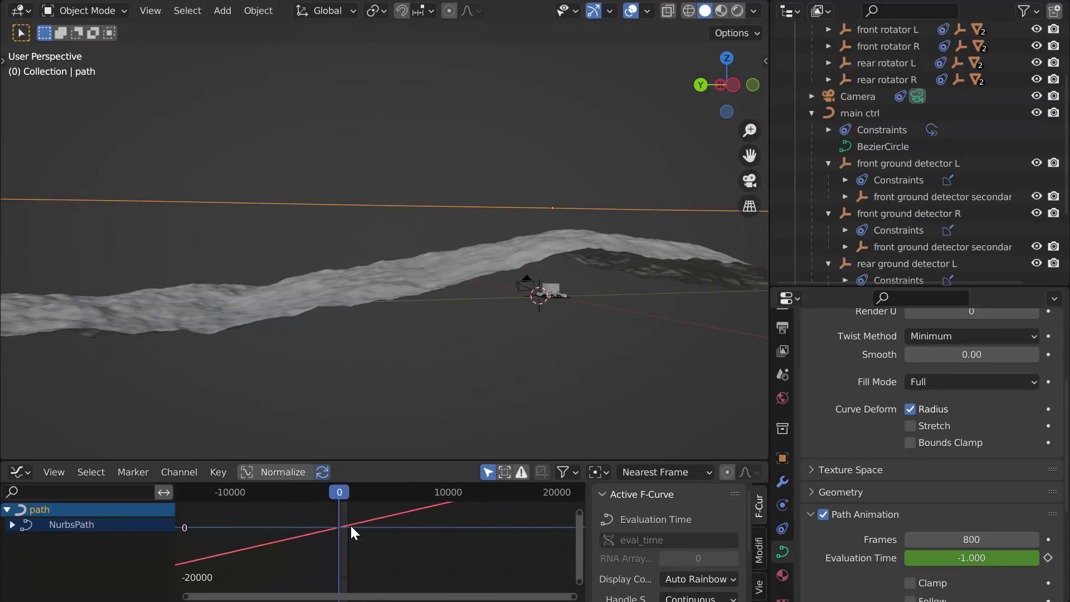
pyautogui.scroll(5, 323, 524)
pyautogui.click(291, 492)
pyautogui.rightClick(972, 558)
pyautogui.click(853, 573)
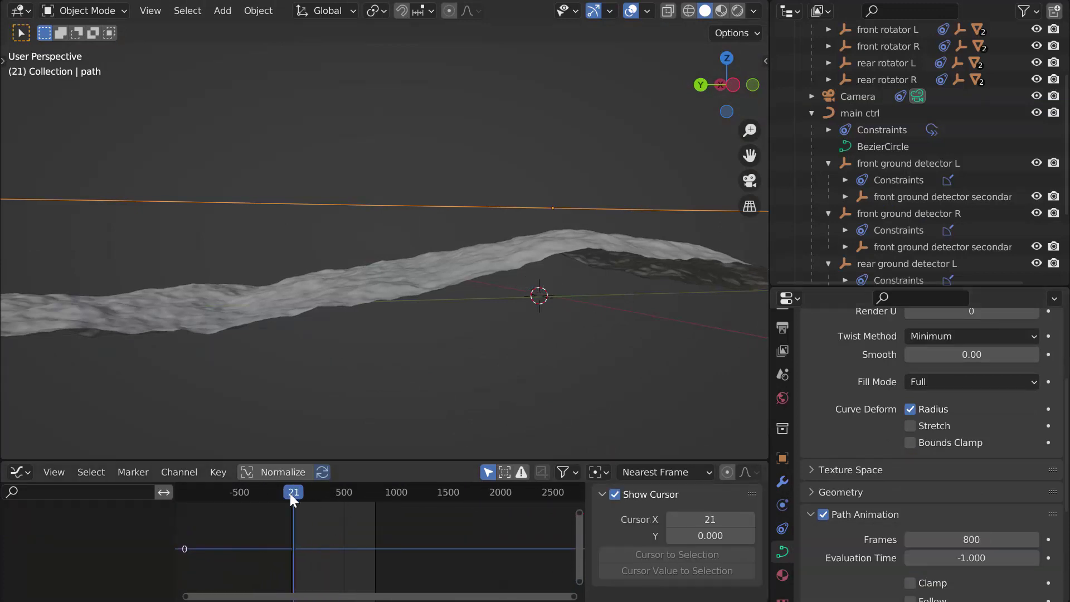
pyautogui.hotkey('shift', 'Left')
pyautogui.click(783, 528)
pyautogui.click(860, 112)
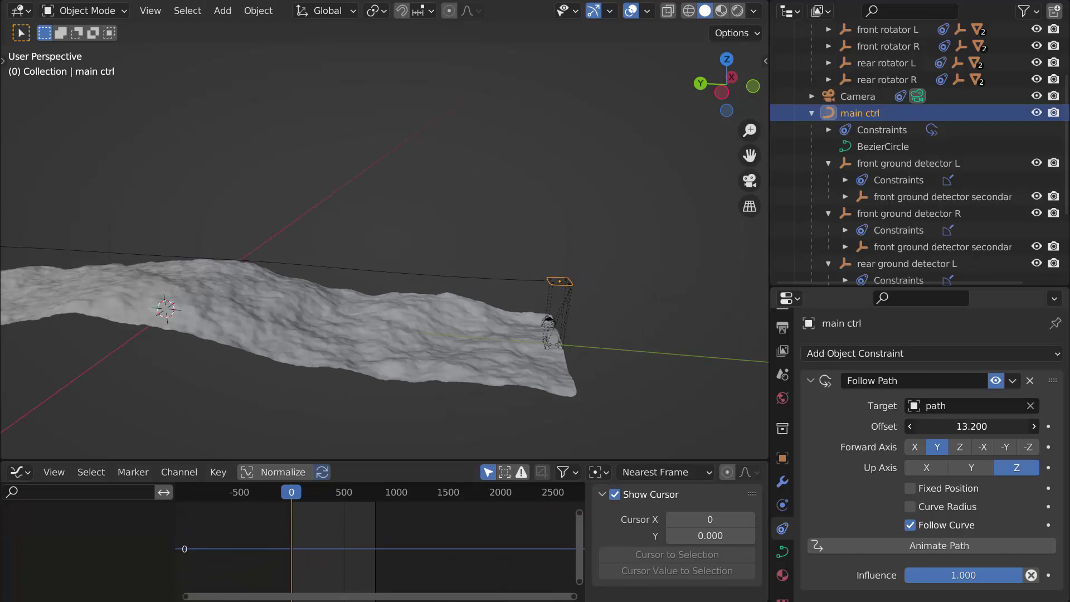
# Keyframe the Follow Path offset, then at frame 800 slide the rig along the path.
pyautogui.rightClick(958, 427)
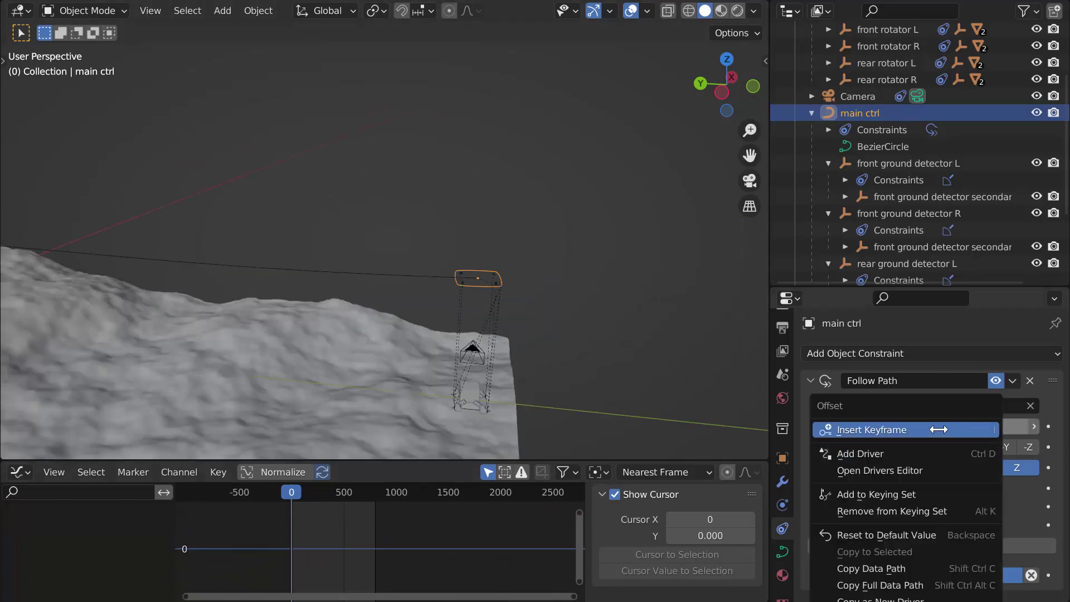
pyautogui.click(939, 429)
pyautogui.click(369, 492)
pyautogui.moveTo(352, 491); pyautogui.dragTo(351, 493)
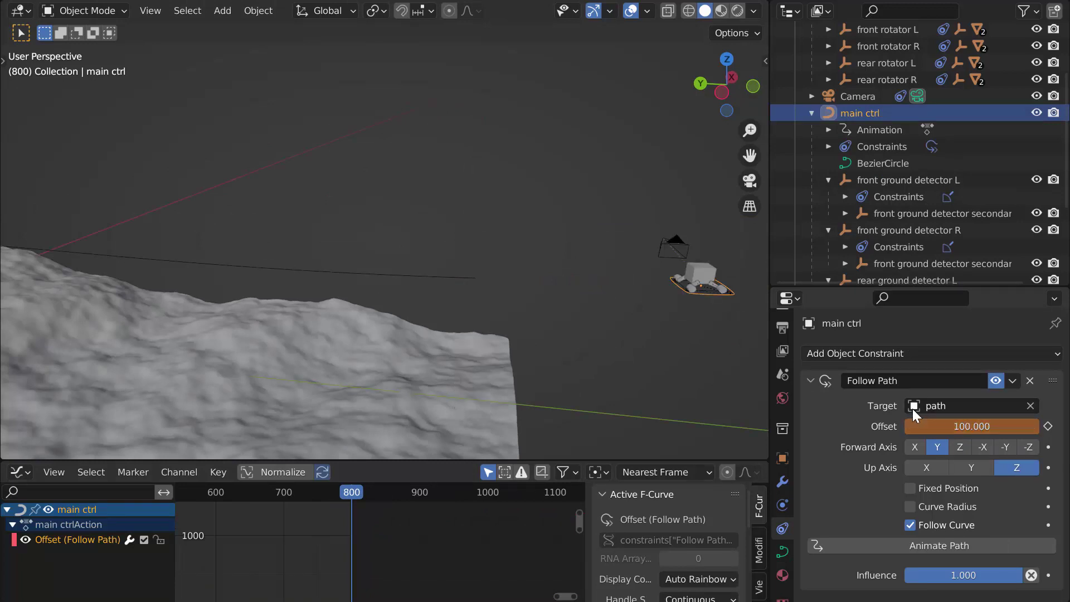
pyautogui.moveTo(971, 426); pyautogui.dragTo(892, 427)
# Frame the front right wheel and orbit out to view the rig and camera.
pyautogui.scroll(5, 433, 309)
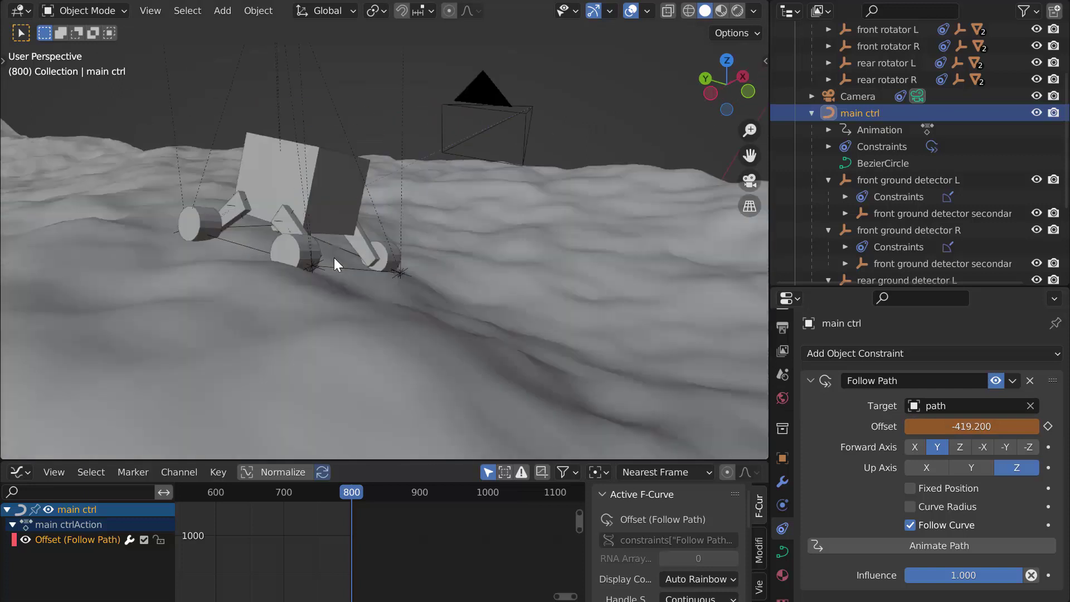
pyautogui.click(318, 256)
pyautogui.press('.')
pyautogui.moveTo(407, 273)
pyautogui.mouseDown(button='middle')
pyautogui.moveTo(593, 260)
pyautogui.moveTo(560, 195)
pyautogui.mouseUp(button='middle')
pyautogui.scroll(1, 637, 228)
pyautogui.scroll(2, 547, 248)
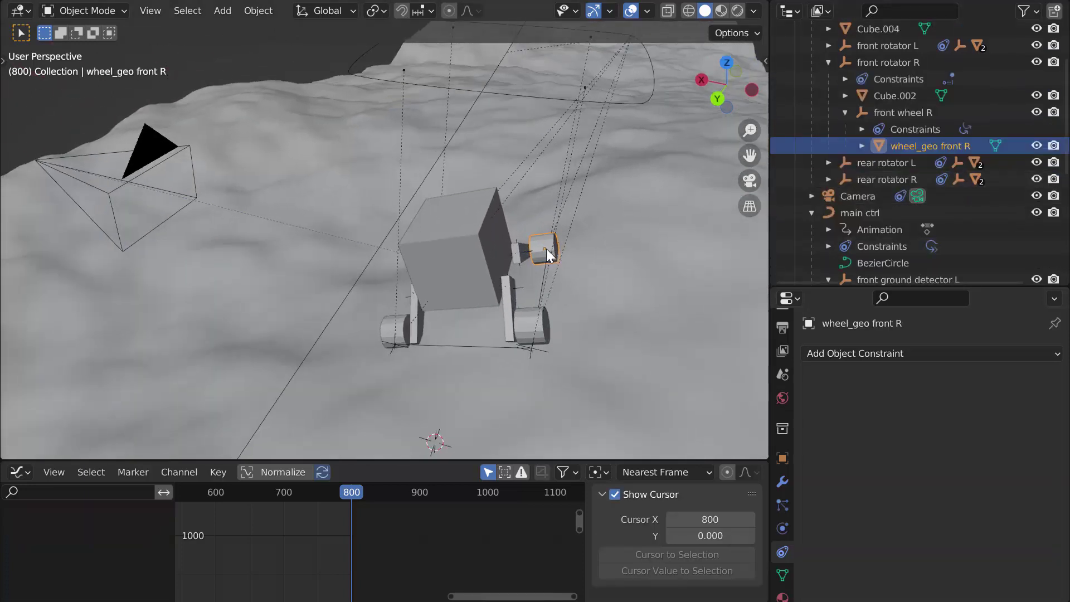
pyautogui.scroll(-1, 544, 249)
pyautogui.scroll(-2, 535, 276)
pyautogui.moveTo(542, 296)
pyautogui.keyDown('shift'); pyautogui.mouseDown(button='middle')
pyautogui.moveTo(546, 253)
pyautogui.moveTo(546, 265)
pyautogui.moveTo(563, 262)
pyautogui.moveTo(530, 263)
pyautogui.moveTo(540, 232)
pyautogui.moveTo(484, 187)
pyautogui.mouseUp(button='middle'); pyautogui.keyUp('shift')
# Keyframe main ctrl's Follow Path offset at 0 on frame 800.
pyautogui.click(471, 157)
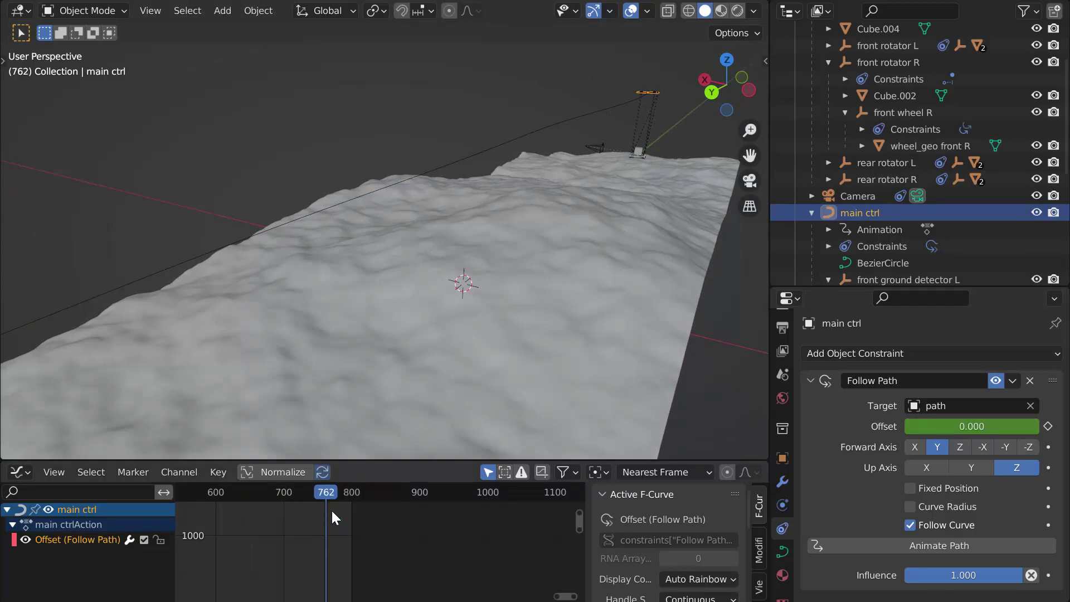
pyautogui.rightClick(944, 432)
pyautogui.click(936, 406)
# At frame 0, keyframe the Follow Path offset at −800.
pyautogui.hotkey('shift', 'Left')
pyautogui.press('Home')
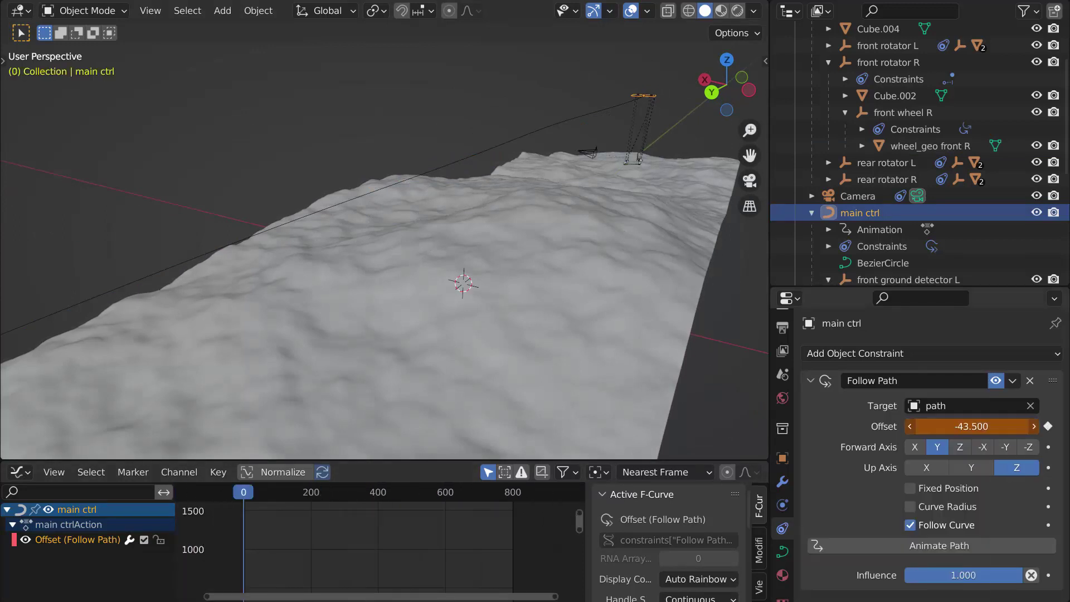
pyautogui.write('00')
pyautogui.press('Return')
pyautogui.rightClick(985, 424)
pyautogui.click(969, 424)
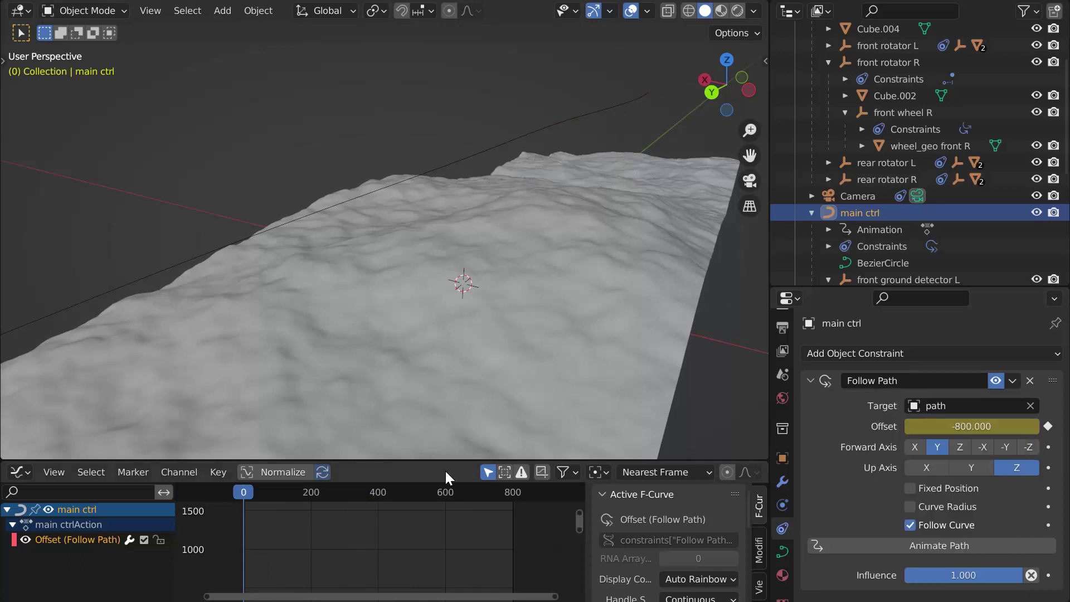
# Play the animation through the camera view to watch the rover drive the path.
pyautogui.press('KP_0')
pyautogui.press('space')
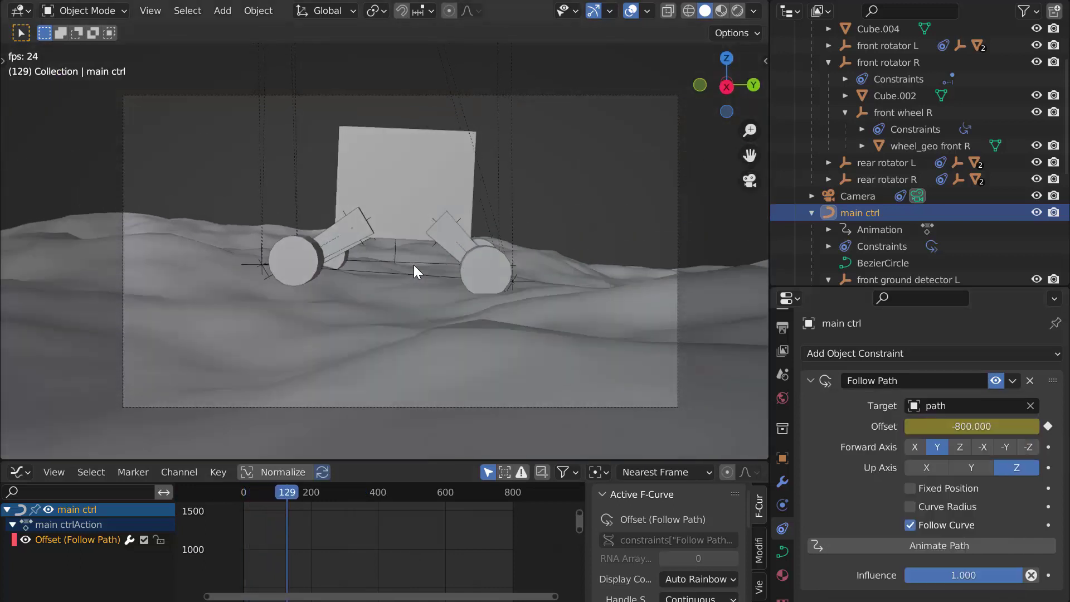
pyautogui.moveTo(316, 497); pyautogui.dragTo(322, 497)
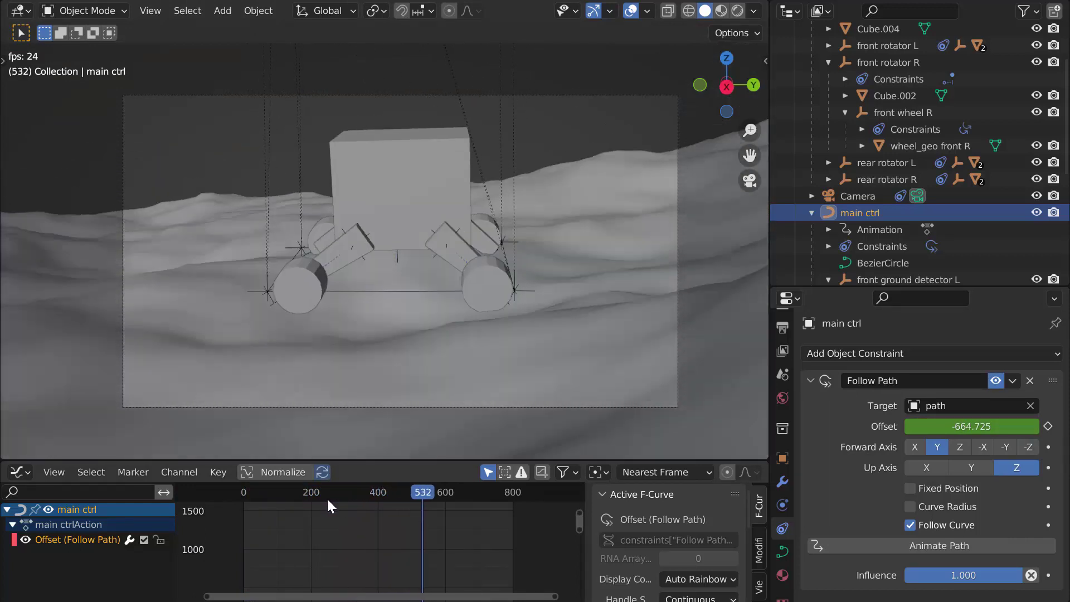
pyautogui.press('space')
pyautogui.click(403, 304)
pyautogui.moveTo(433, 494); pyautogui.dragTo(427, 497)
# Set the front-left wheel's rotation mode to YXZ Euler and add a driver to its X rotation.
pyautogui.click(296, 275)
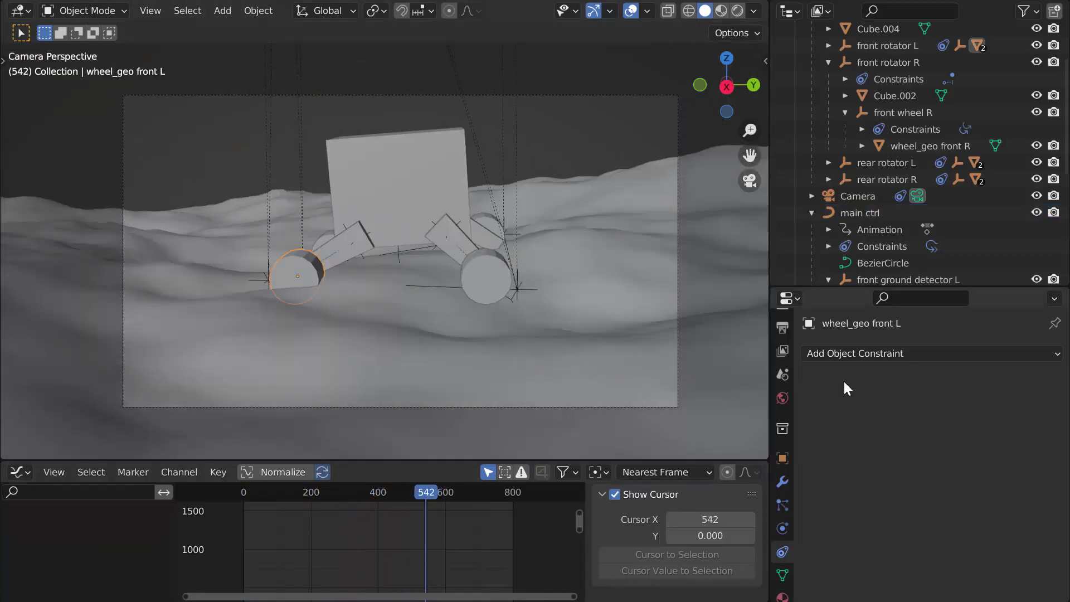
pyautogui.click(783, 458)
pyautogui.click(963, 513)
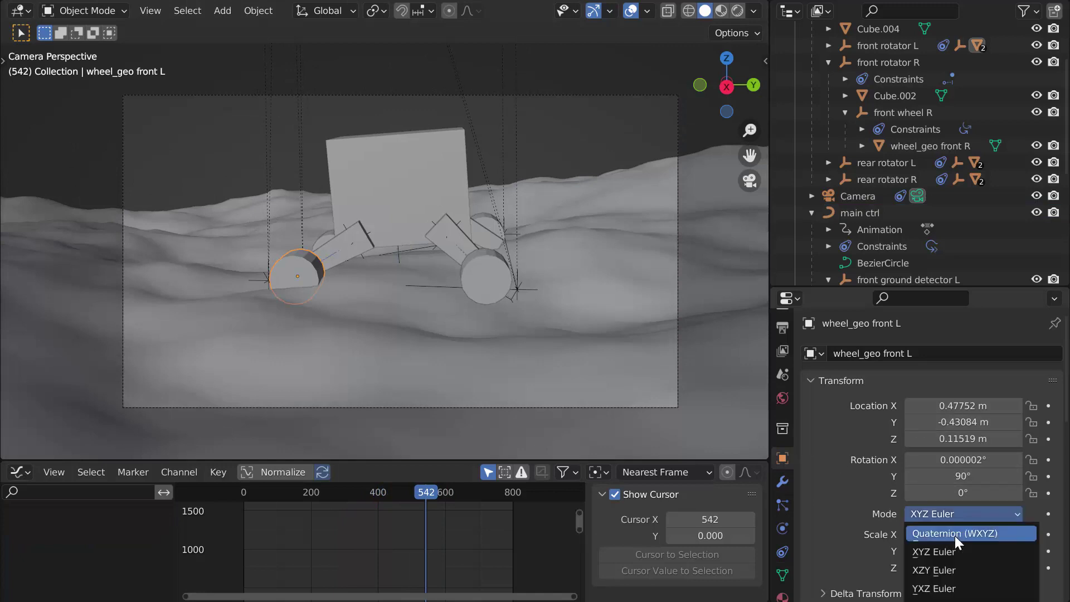
pyautogui.rightClick(955, 460)
pyautogui.click(933, 503)
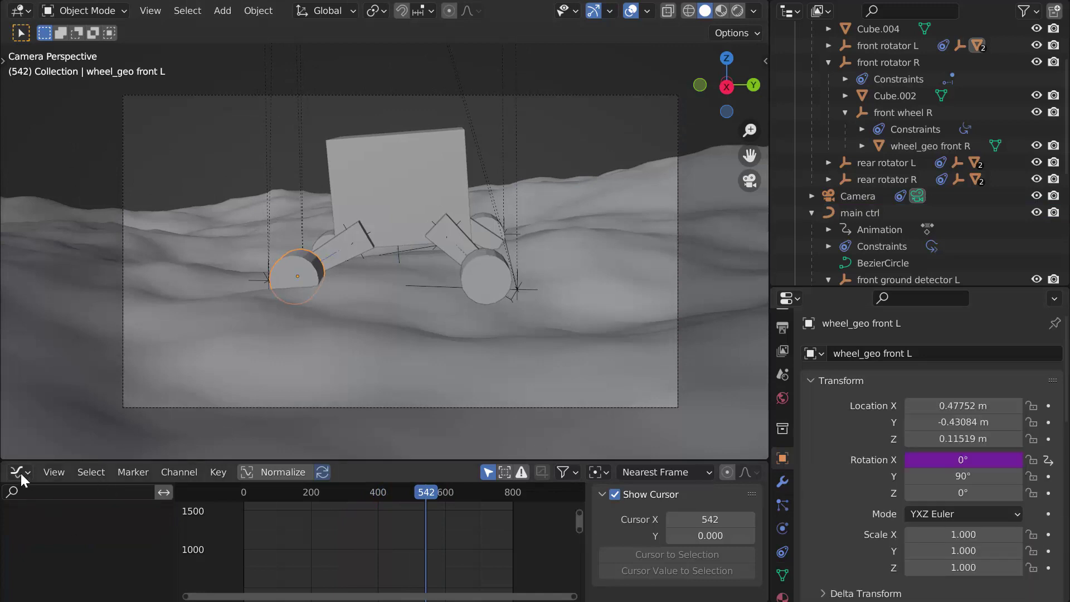
# Switch the bottom editor to Drivers to show the wheel's X rotation driver.
pyautogui.click(20, 473)
pyautogui.click(56, 576)
pyautogui.moveTo(666, 458); pyautogui.dragTo(666, 397)
pyautogui.scroll(-3, 691, 536)
pyautogui.scroll(-5, 688, 549)
pyautogui.scroll(5, 668, 511)
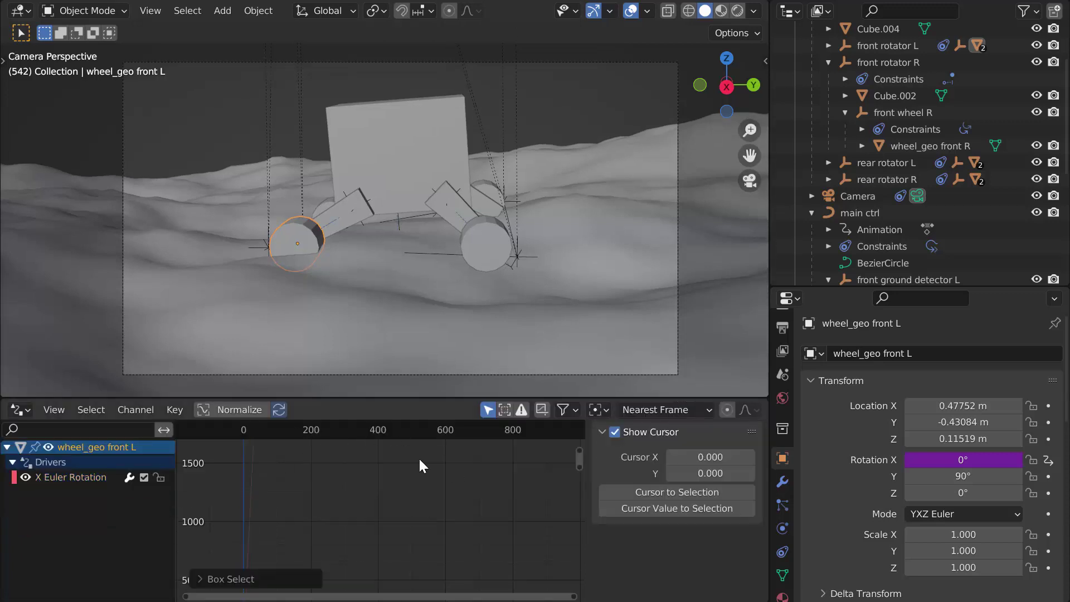
pyautogui.scroll(2, 419, 457)
pyautogui.scroll(-3, 688, 543)
# Play the animation while setting the driver expression to var*100000.
pyautogui.press('space')
pyautogui.press('Delete')
pyautogui.press('Delete')
pyautogui.press('Delete')
pyautogui.write('*')
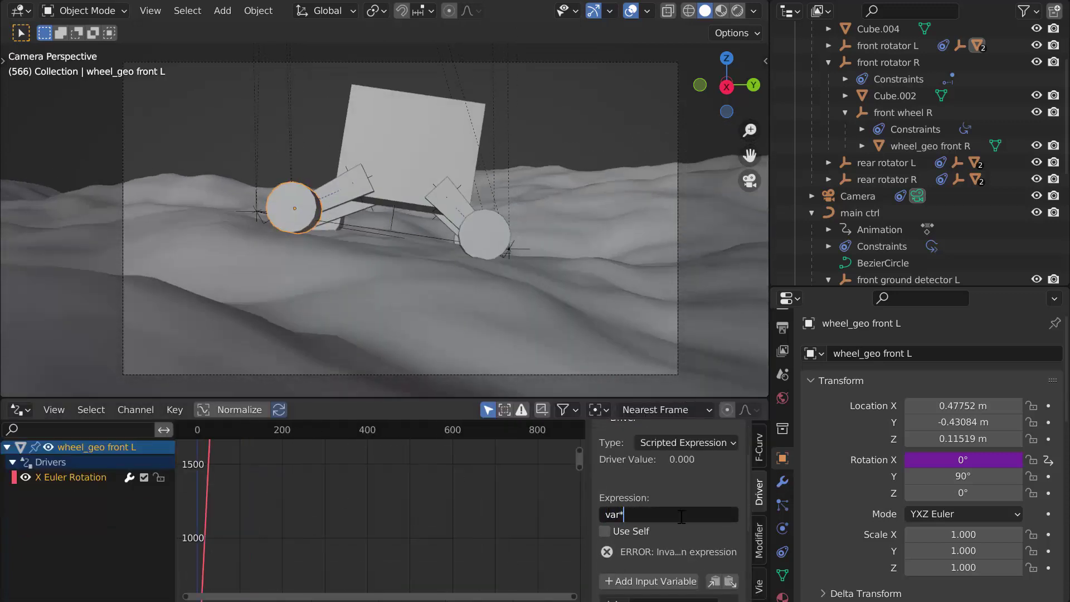
pyautogui.write('50')
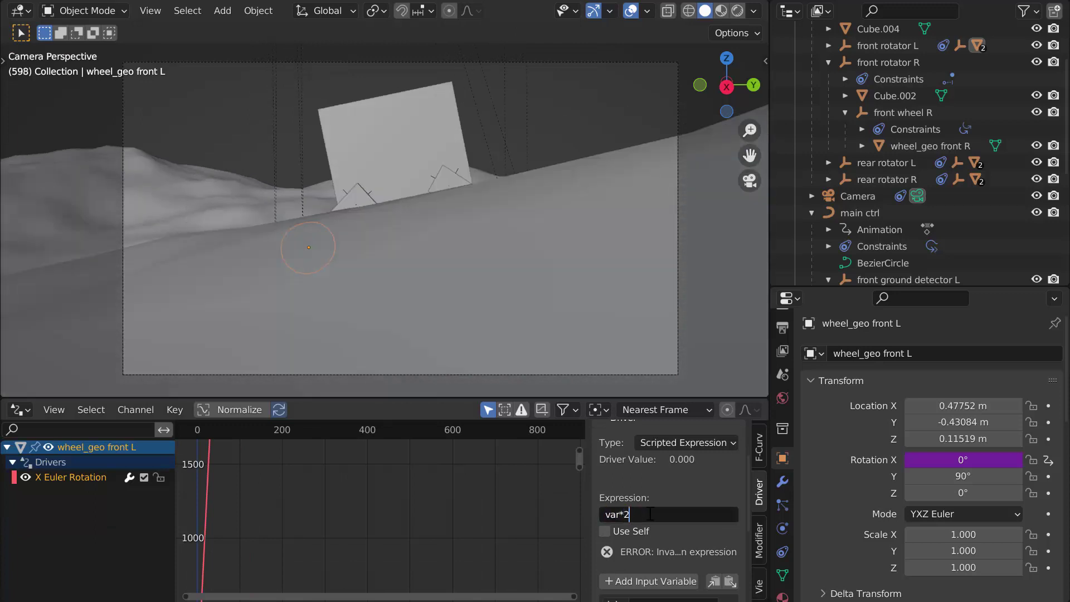
pyautogui.write('00')
pyautogui.hotkey('ctrl', 'a')
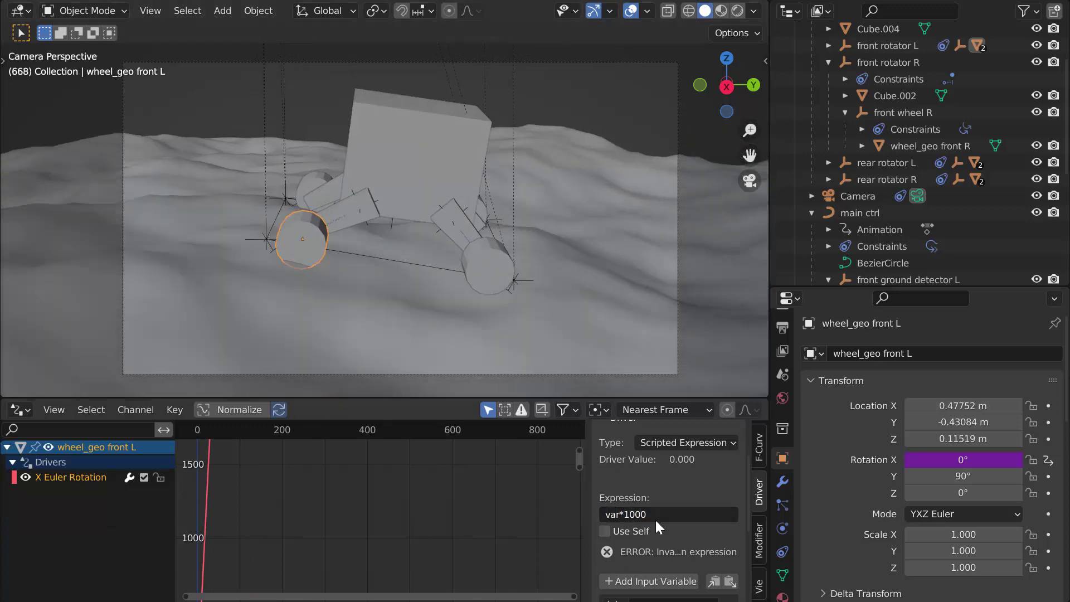
pyautogui.write('0')
pyautogui.press('Return')
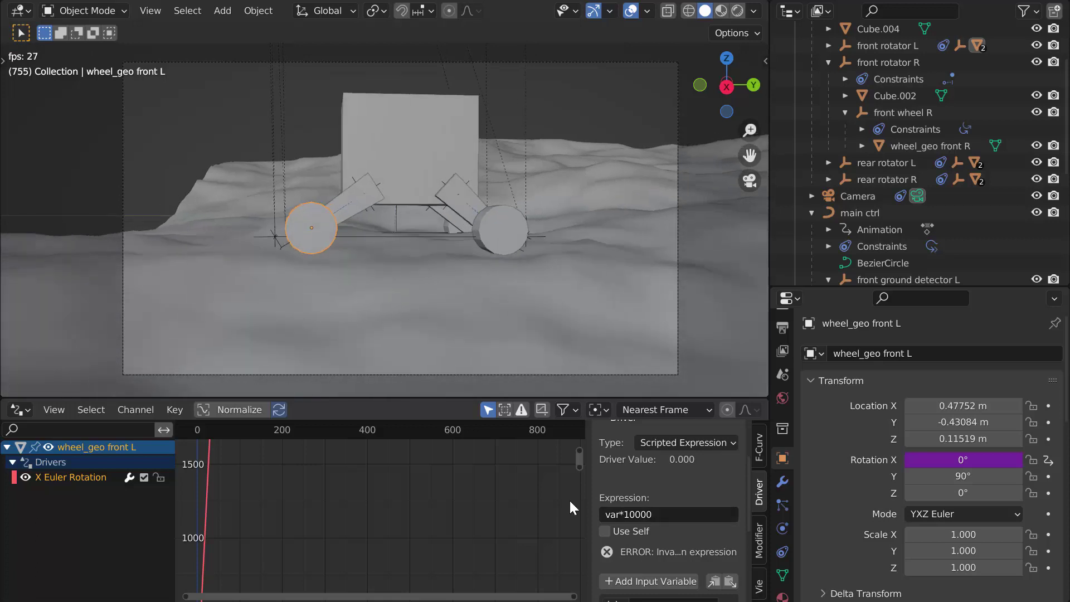
pyautogui.click(20, 410)
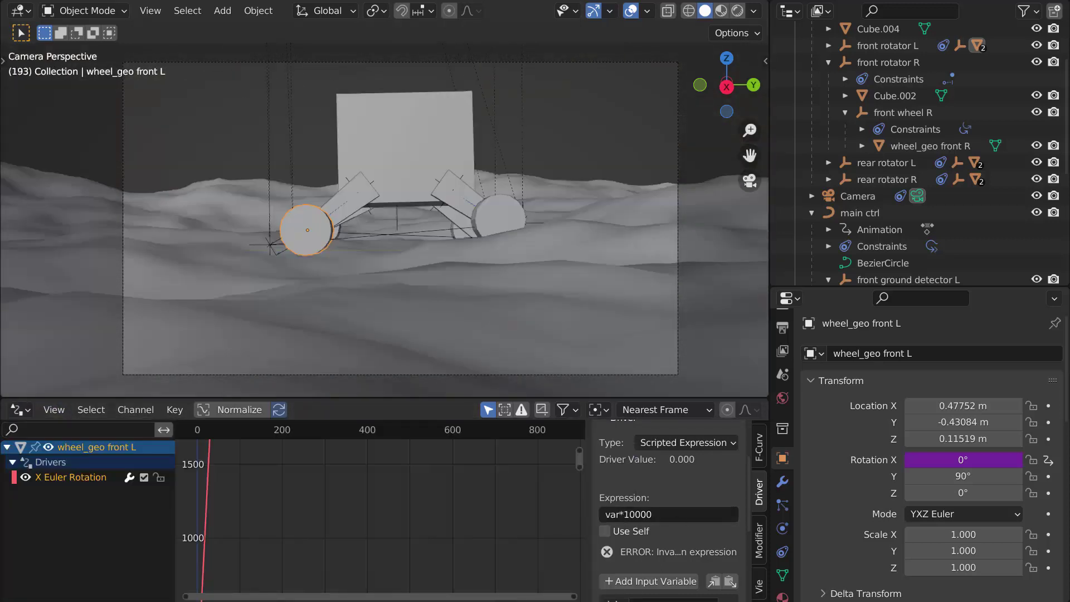
pyautogui.click(660, 513)
pyautogui.write('0')
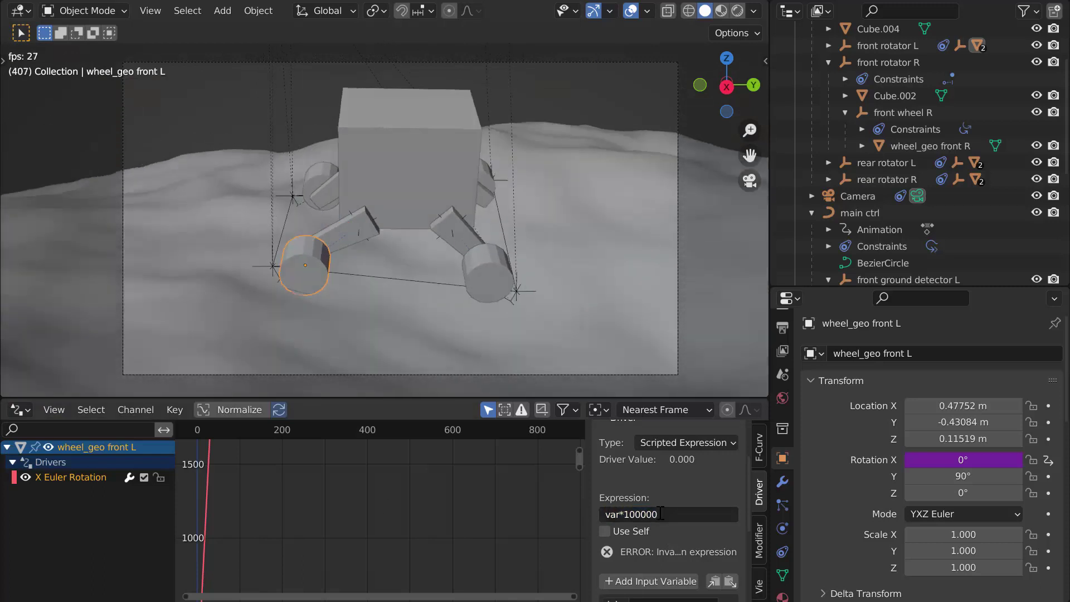
pyautogui.press('space')
pyautogui.scroll(-5, 616, 511)
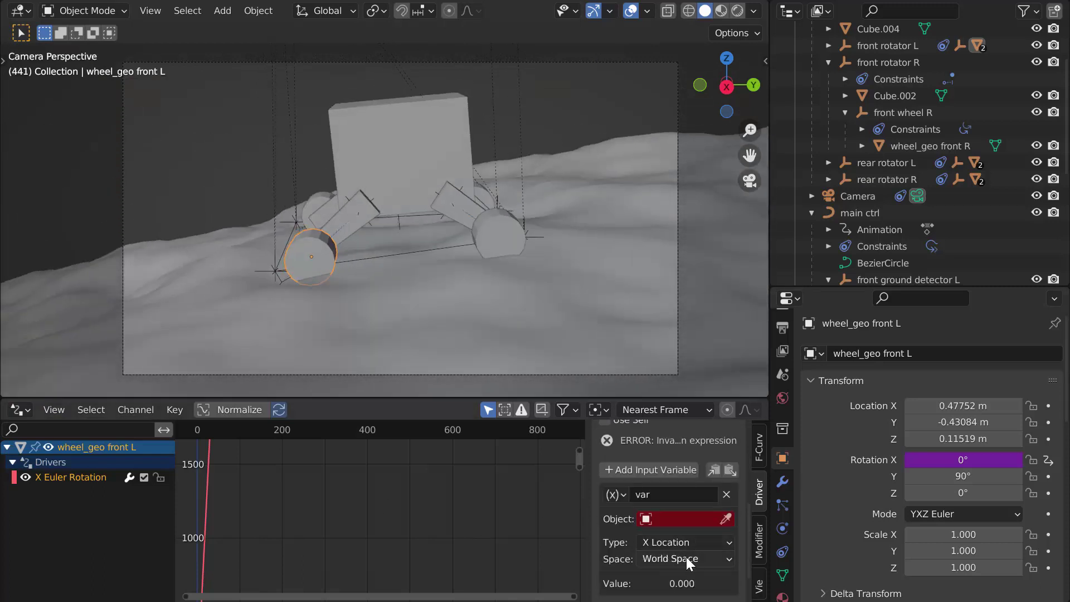
# Copy main ctrl's Follow Path offset as a new driver.
pyautogui.scroll(-1, 685, 557)
pyautogui.click(684, 500)
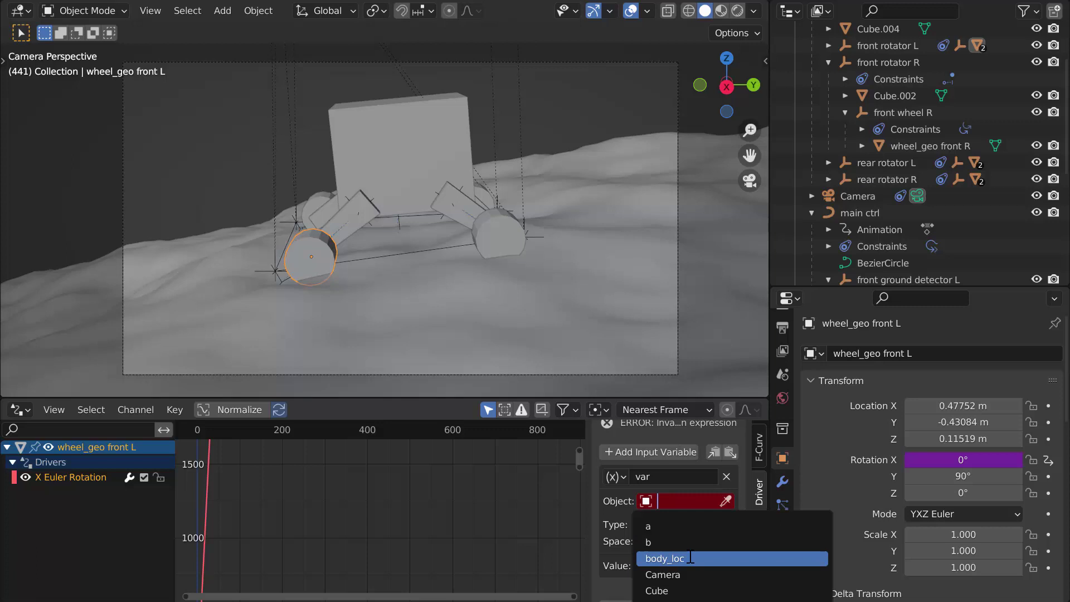
pyautogui.click(872, 215)
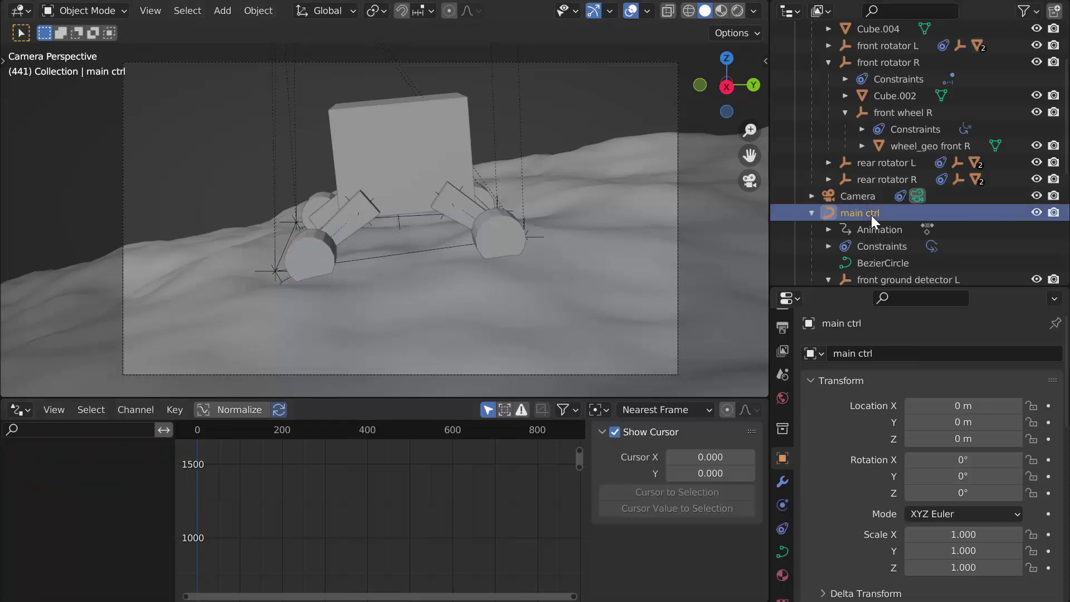
pyautogui.click(783, 529)
pyautogui.rightClick(949, 427)
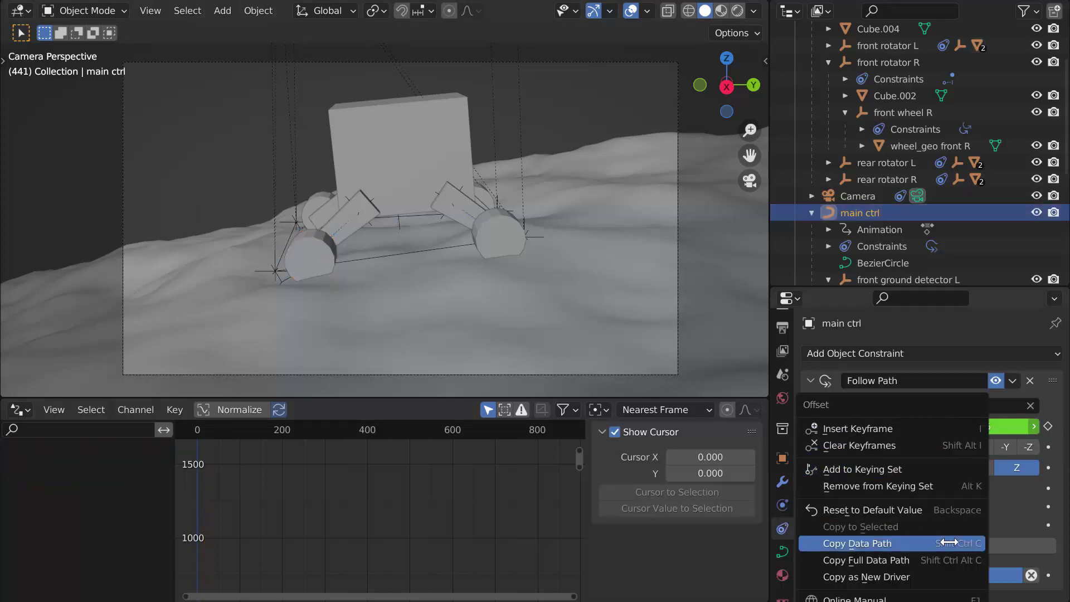
pyautogui.click(892, 577)
# Paste the offset driver onto the front-left wheel's X rotation.
pyautogui.click(299, 266)
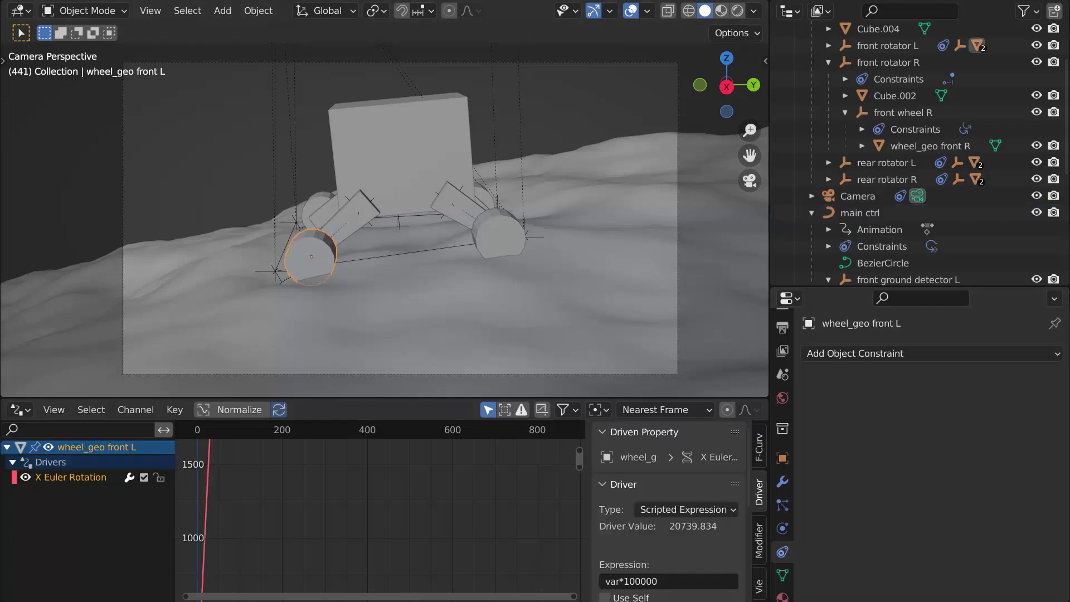
pyautogui.click(783, 459)
pyautogui.rightClick(920, 460)
pyautogui.click(918, 511)
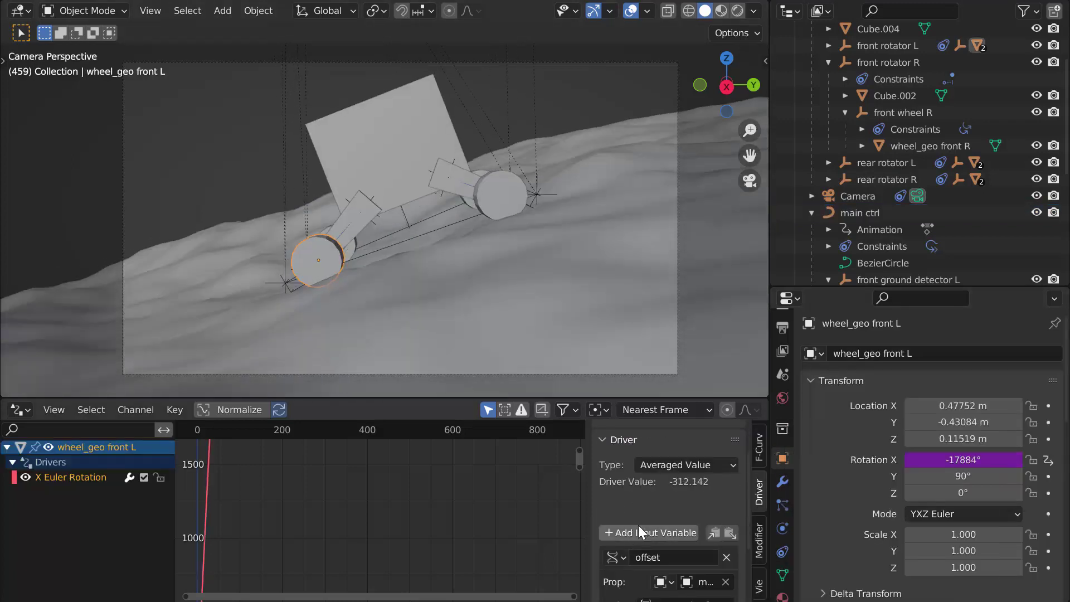
pyautogui.scroll(-2, 637, 524)
# Make the wheel's driver a Scripted Expression reading offset*-5.
pyautogui.click(680, 490)
pyautogui.click(685, 546)
pyautogui.scroll(-3, 637, 534)
pyautogui.click(665, 495)
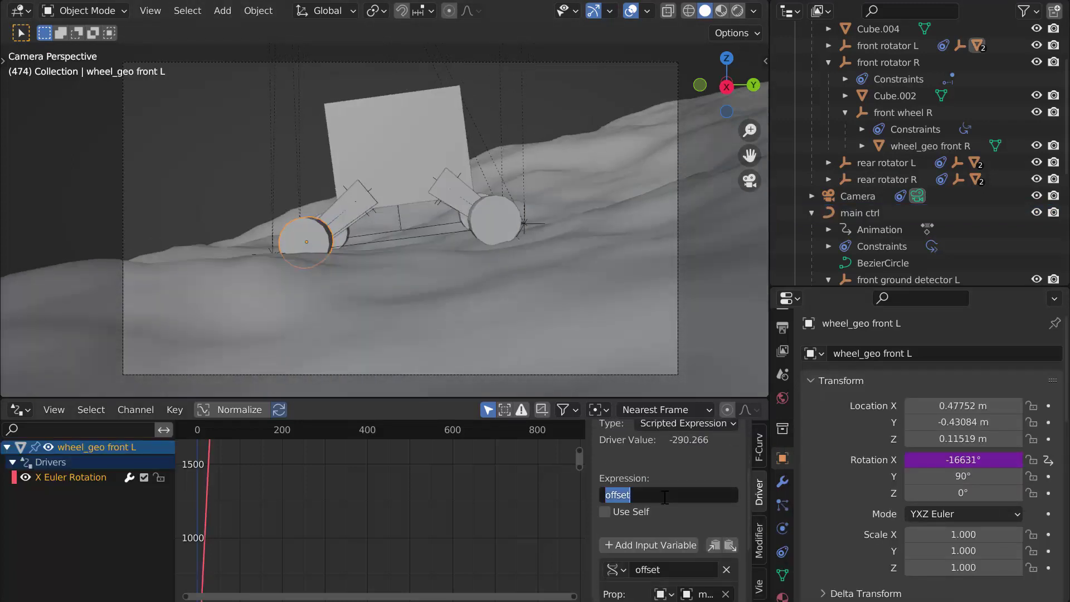
pyautogui.write('*-5')
pyautogui.press('Return')
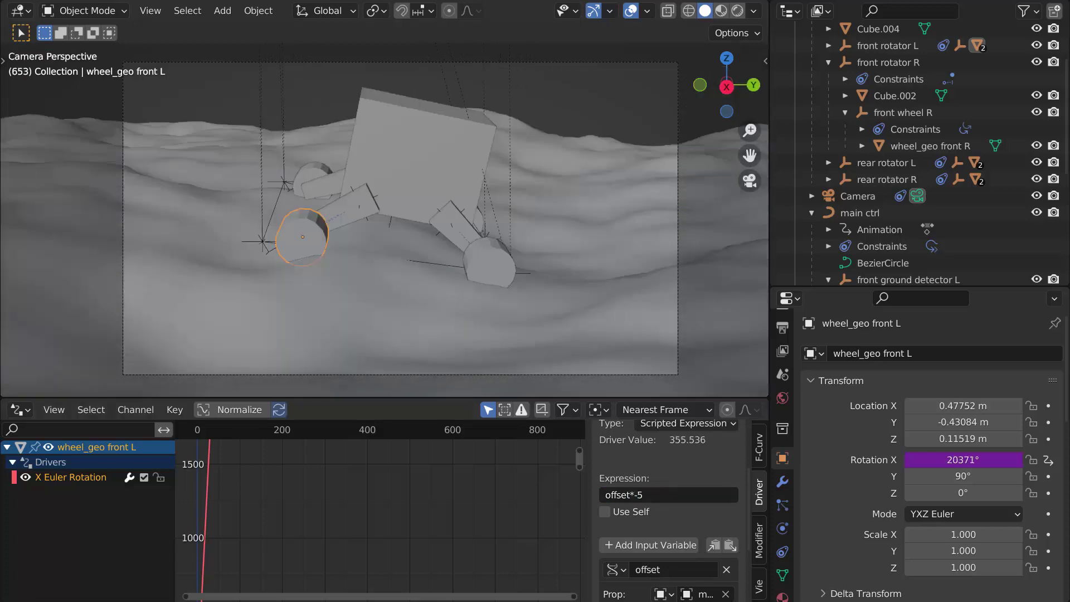
pyautogui.scroll(1, 891, 175)
pyautogui.click(858, 218)
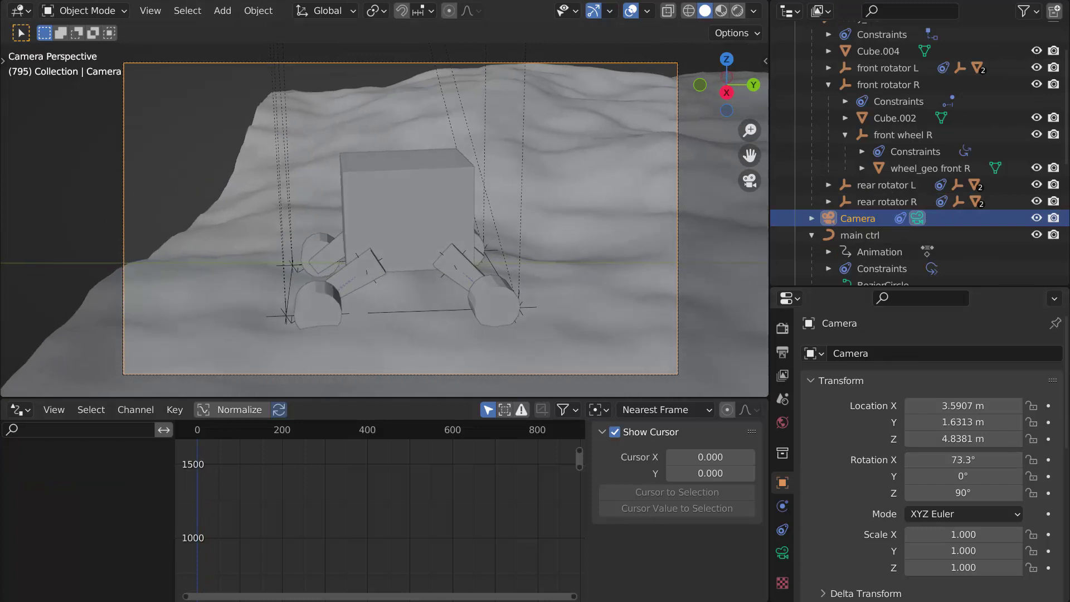
# Edit the front-left wheel's driver expression to read just offset.
pyautogui.click(315, 319)
pyautogui.click(676, 535)
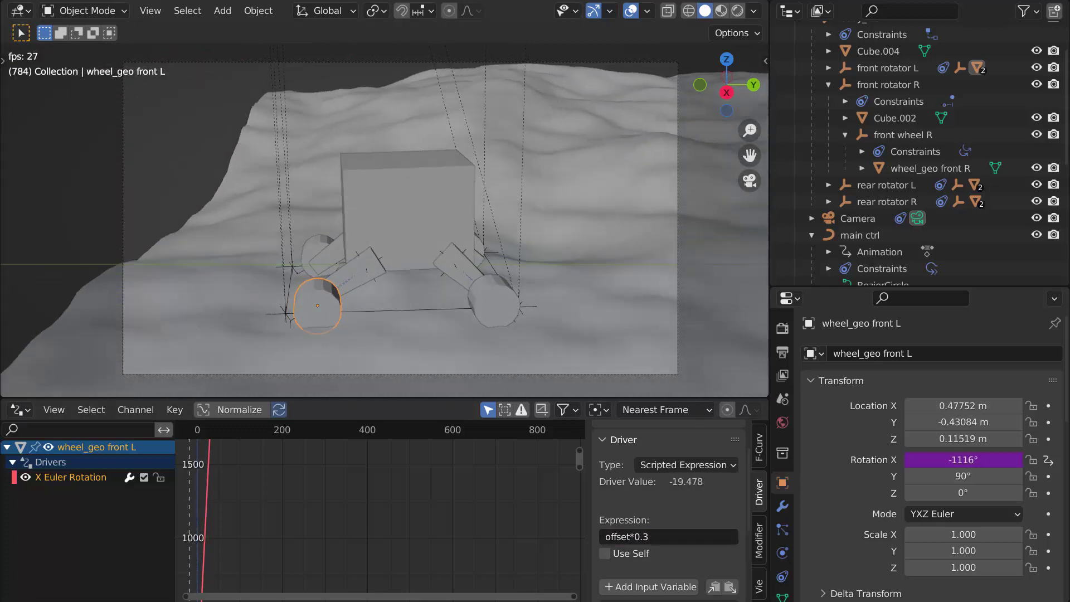
# Copy the front-left wheel's rotation driver and paste it onto the rear-left wheel.
pyautogui.rightClick(962, 459)
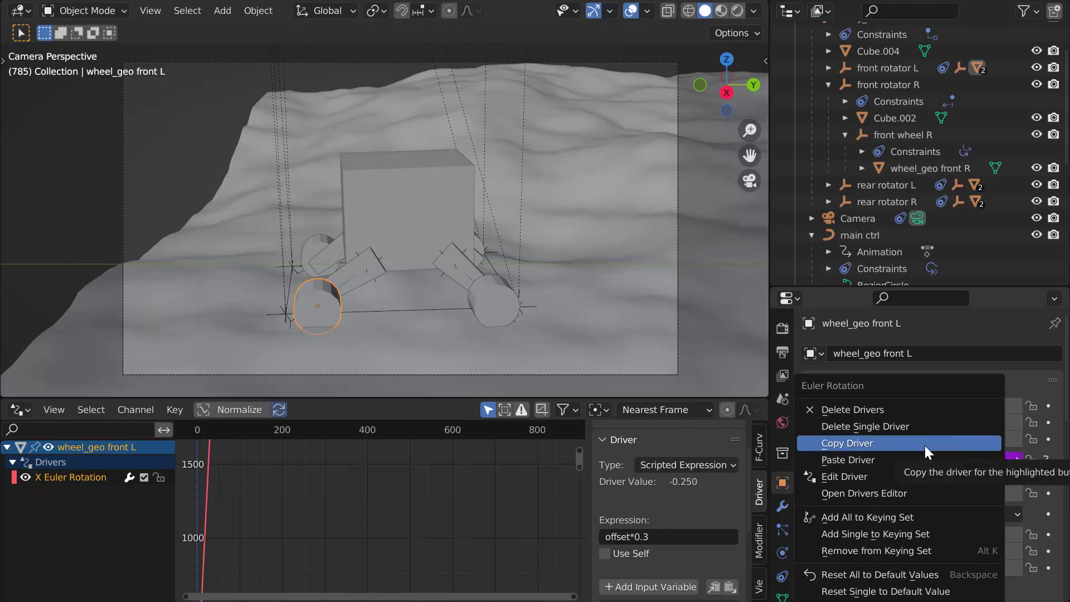
pyautogui.click(925, 446)
pyautogui.click(493, 302)
pyautogui.rightClick(962, 459)
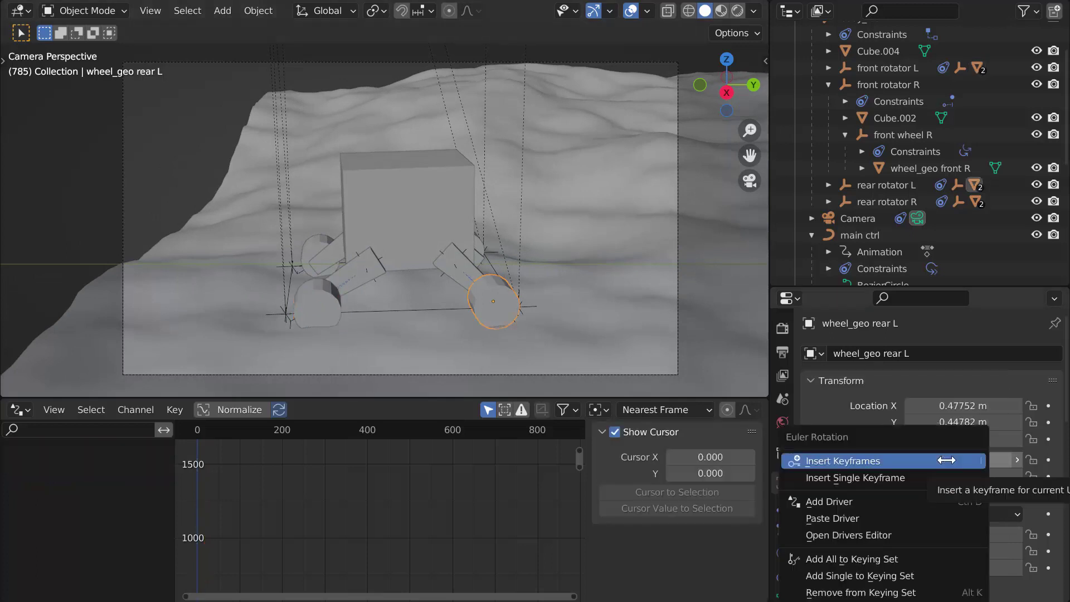
pyautogui.click(942, 517)
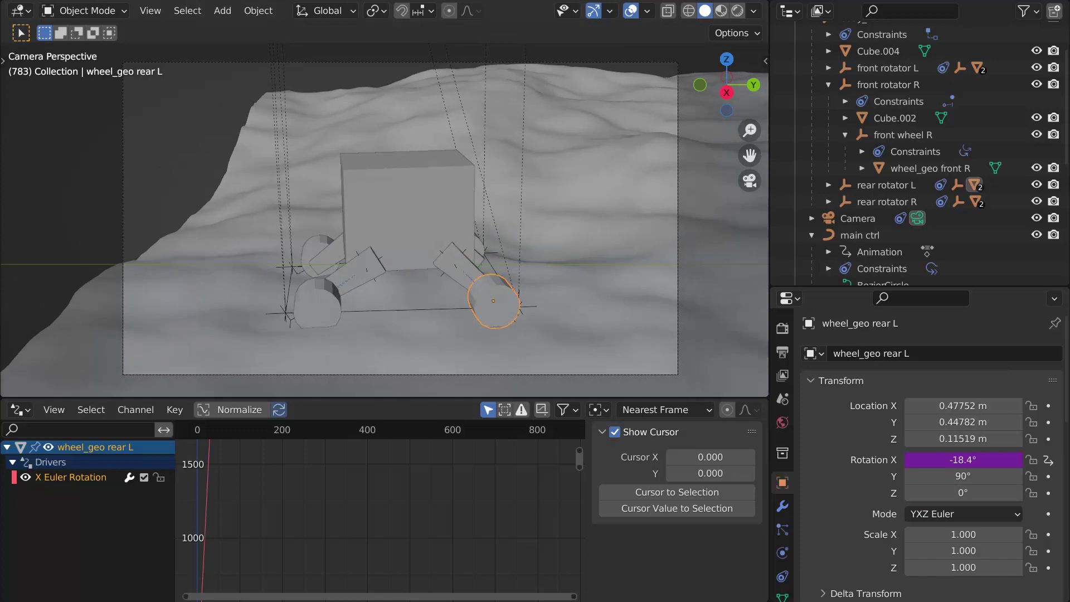
# Set the front-right wheel to YXZ Euler and paste the driver onto the front-right and rear-right wheels.
pyautogui.click(930, 168)
pyautogui.click(963, 513)
pyautogui.click(967, 585)
pyautogui.rightClick(961, 460)
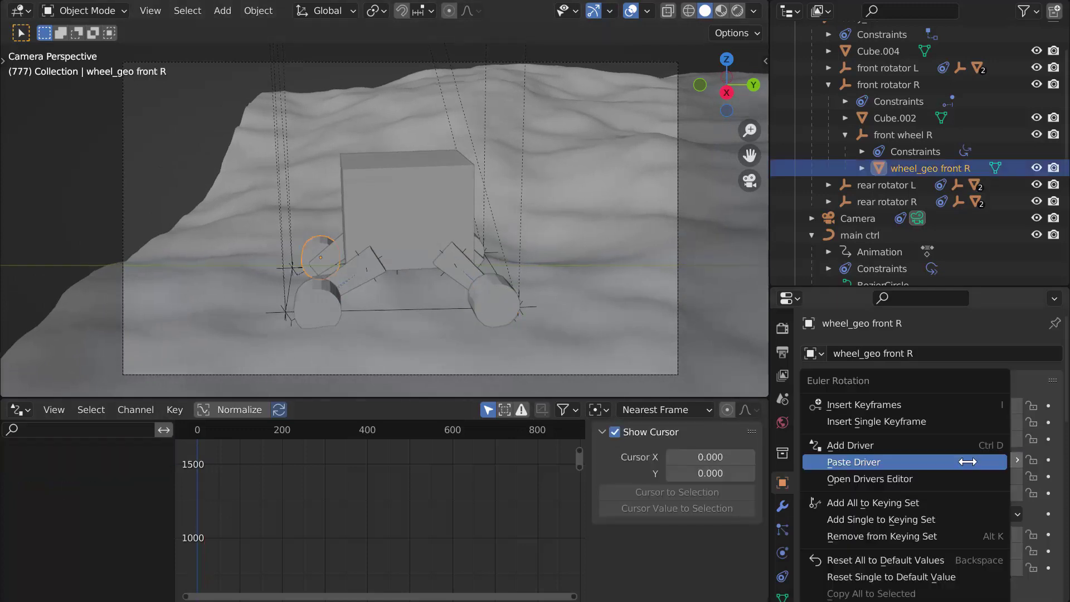
pyautogui.click(963, 460)
pyautogui.click(483, 214)
pyautogui.rightClick(962, 459)
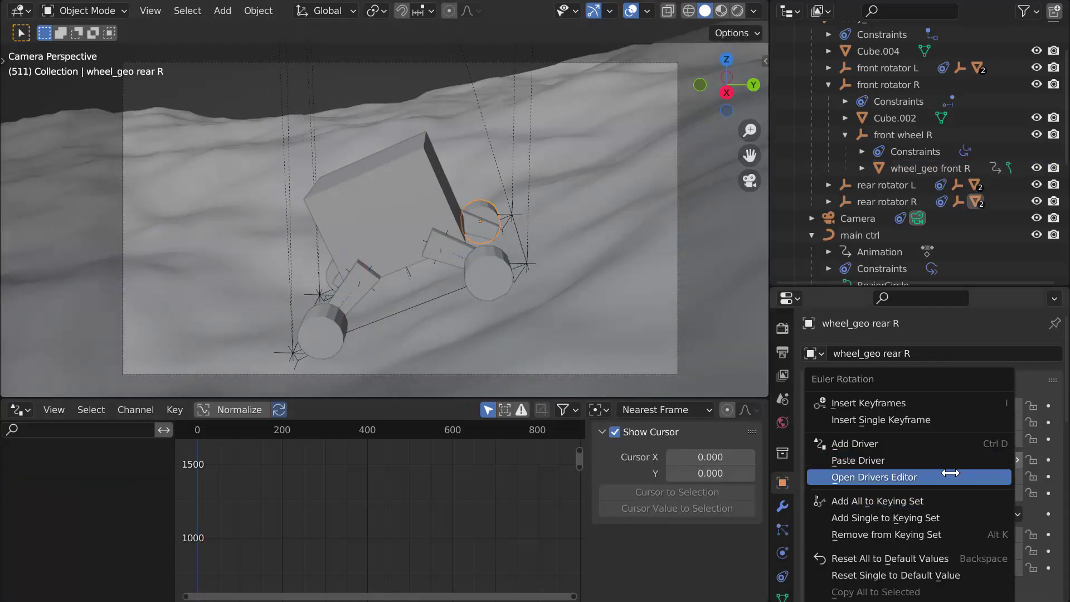
pyautogui.click(953, 461)
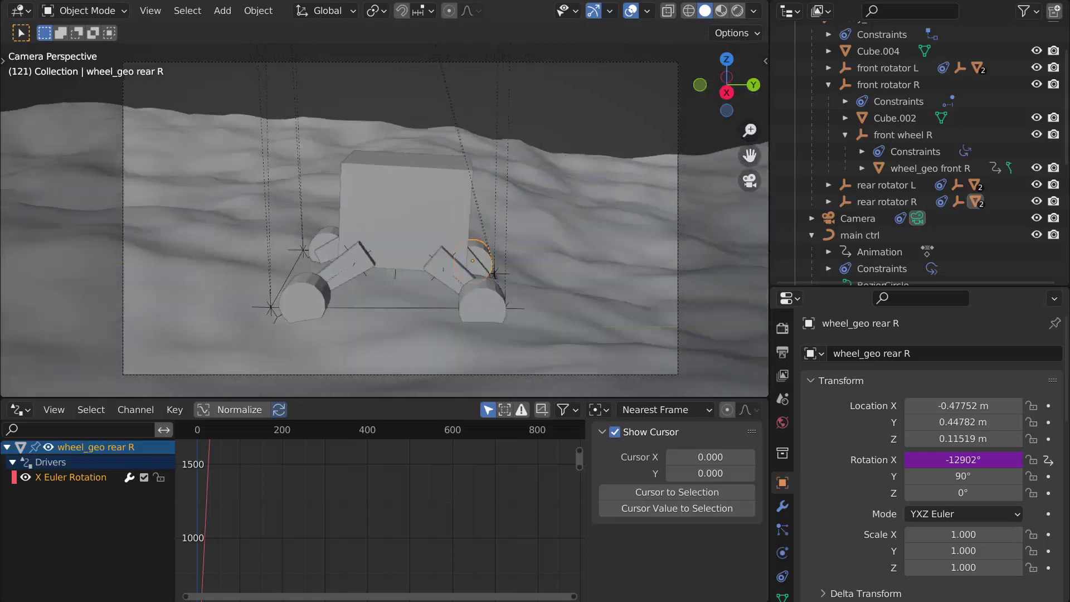
pyautogui.click(228, 113)
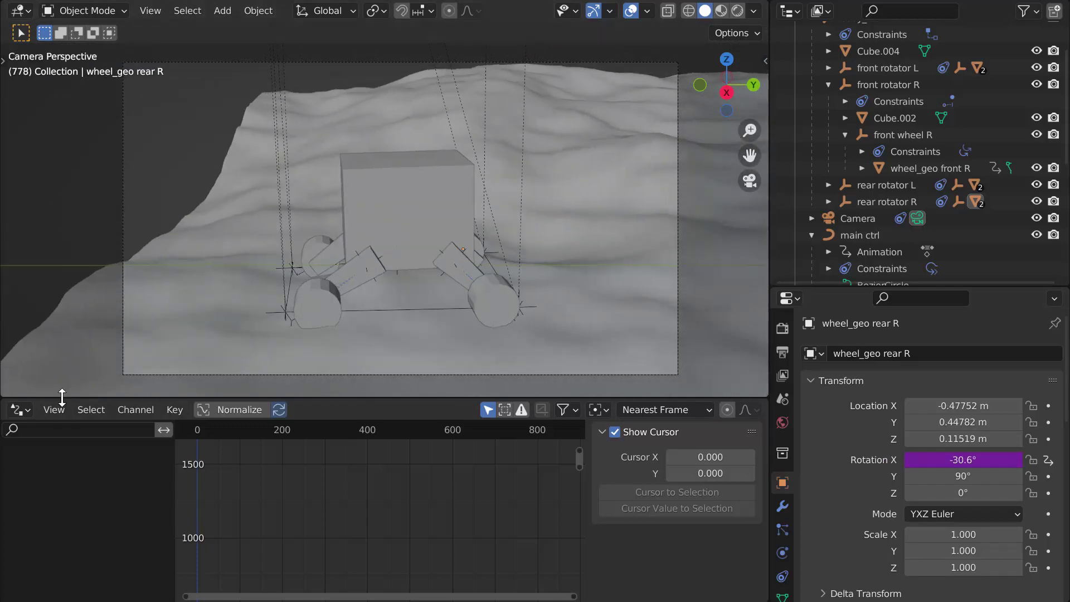
pyautogui.moveTo(62, 397); pyautogui.dragTo(64, 539)
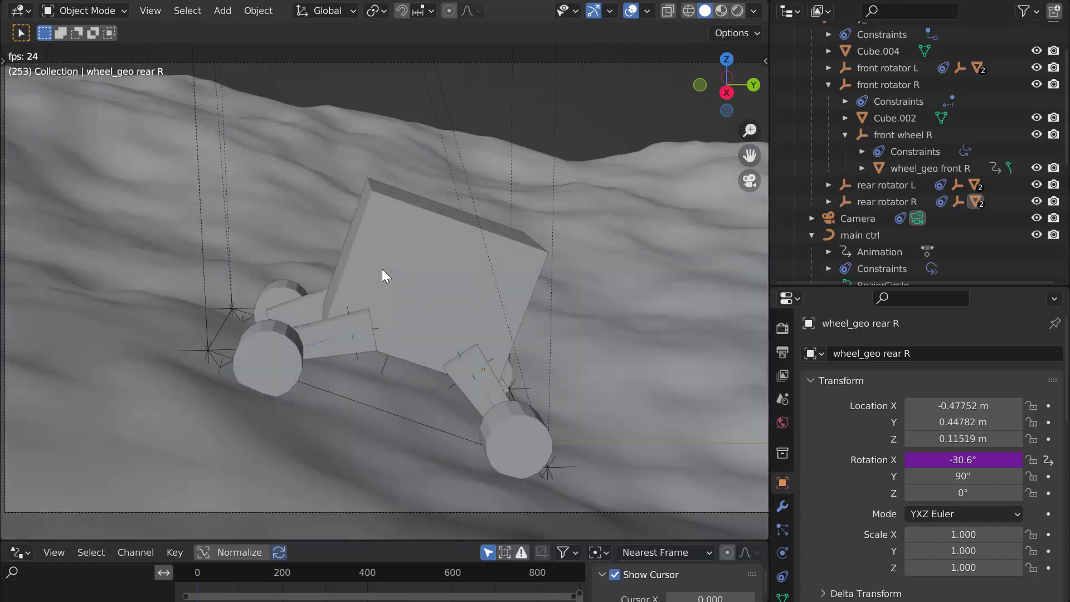
# Inset a small face on the front-left wheel's cap and select it.
pyautogui.press('space')
pyautogui.click(278, 449)
pyautogui.press('Tab')
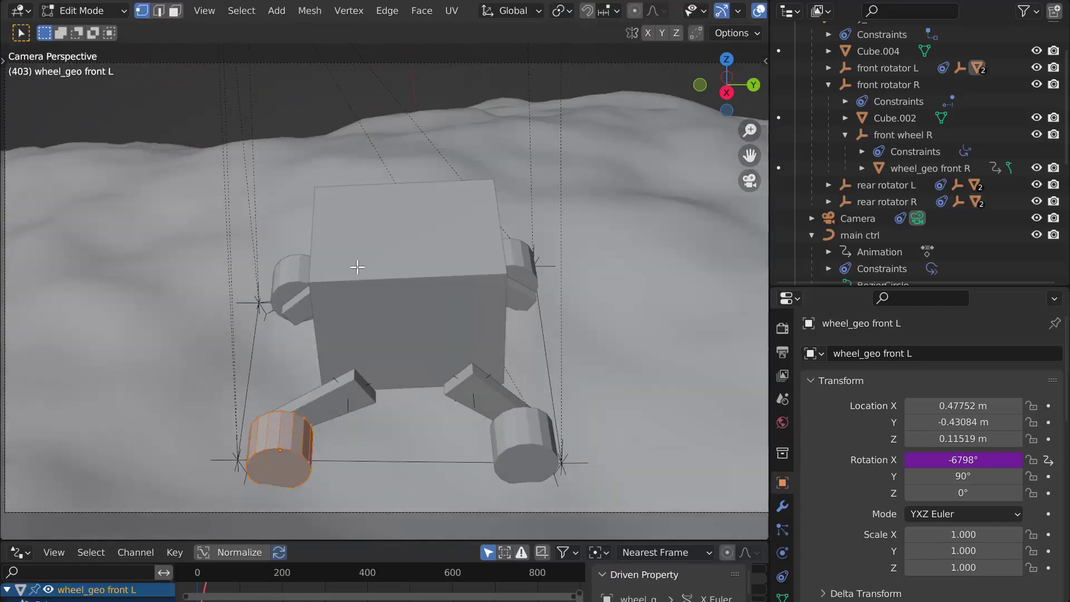
pyautogui.click(554, 461)
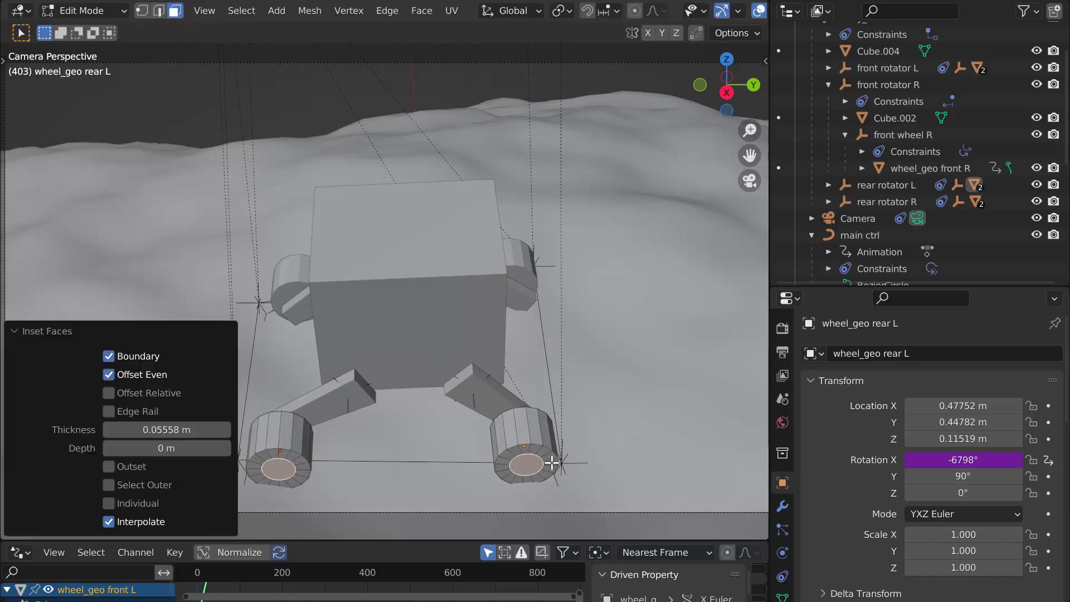
pyautogui.click(502, 467)
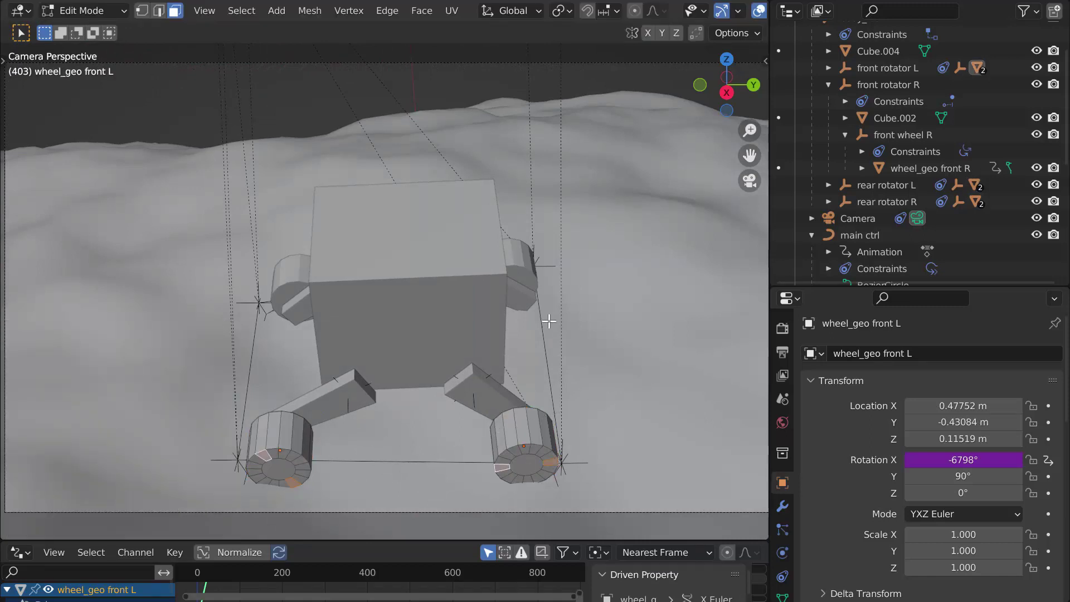
pyautogui.click(647, 11)
pyautogui.moveTo(768, 6)
pyautogui.mouseDown()
pyautogui.moveTo(627, 7)
pyautogui.moveTo(697, 11)
pyautogui.mouseUp()
pyautogui.scroll(-2, 783, 502)
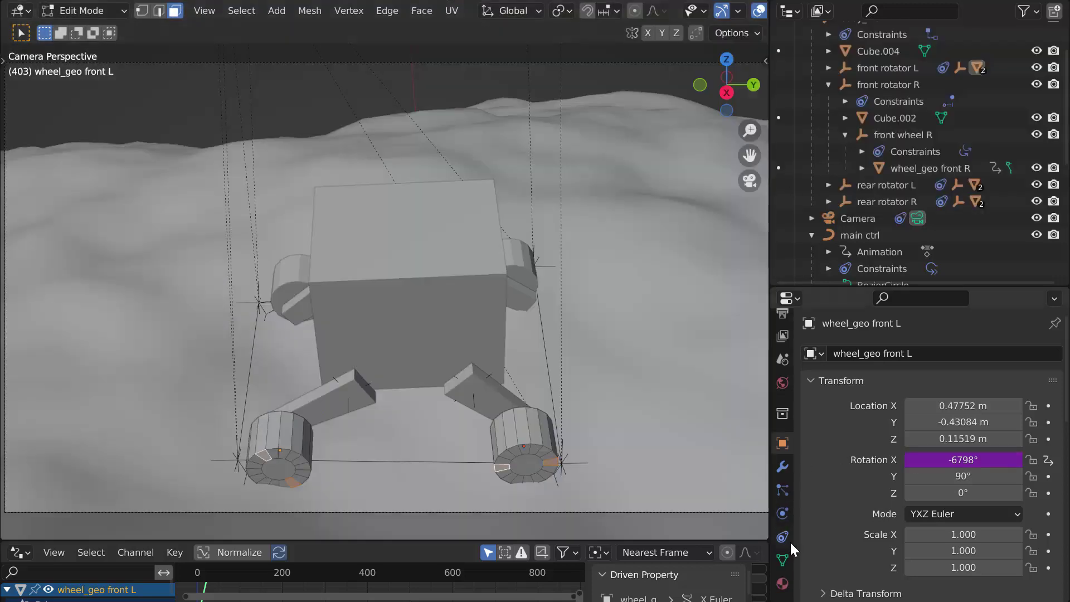
# Add a new marker material, Material.001, and assign it to the wheel's inset faces.
pyautogui.click(782, 583)
pyautogui.press('Tab')
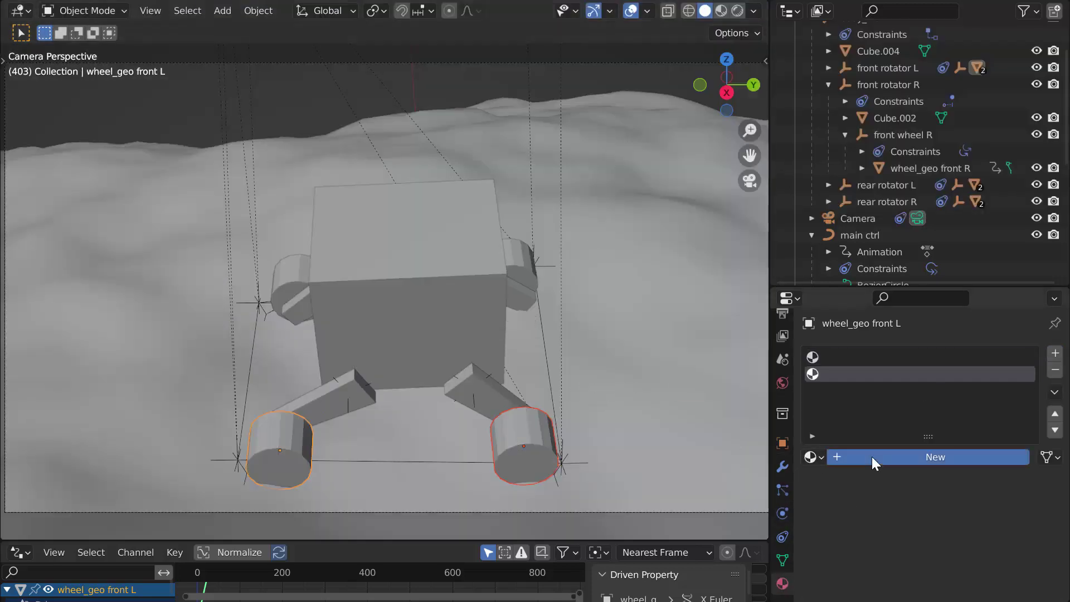
pyautogui.click(871, 456)
pyautogui.scroll(-5, 840, 350)
pyautogui.click(947, 527)
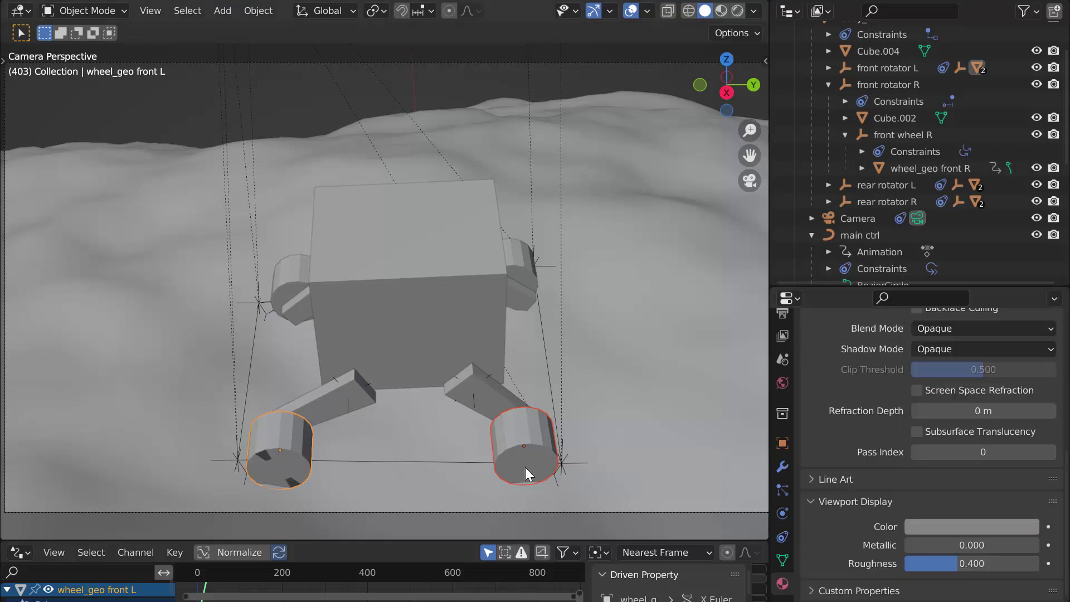
pyautogui.click(529, 440)
pyautogui.press('Tab')
pyautogui.click(812, 457)
pyautogui.click(836, 489)
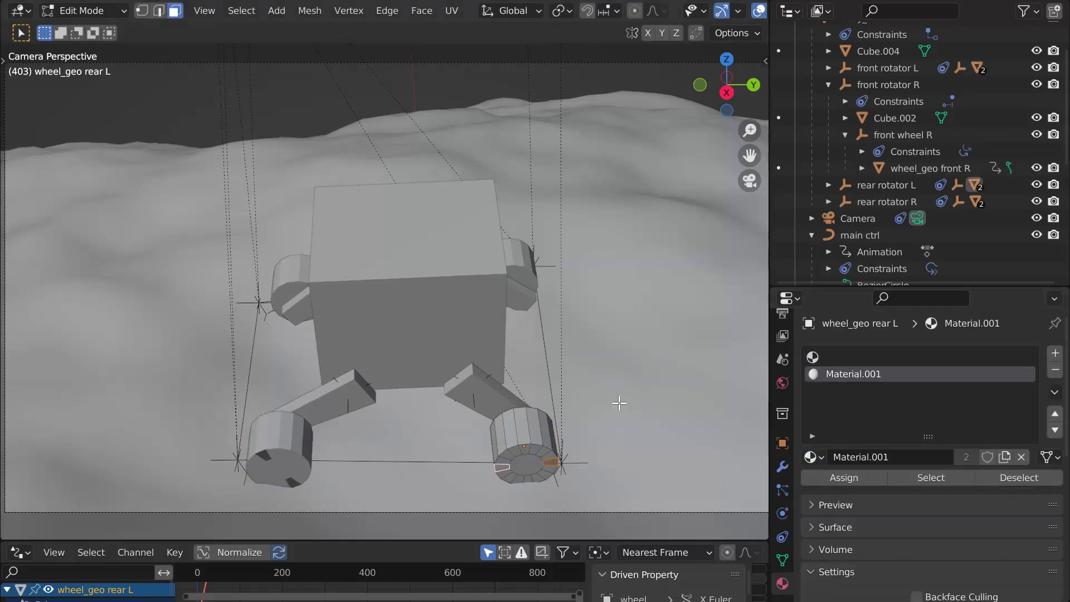
pyautogui.press('Tab')
pyautogui.press('space')
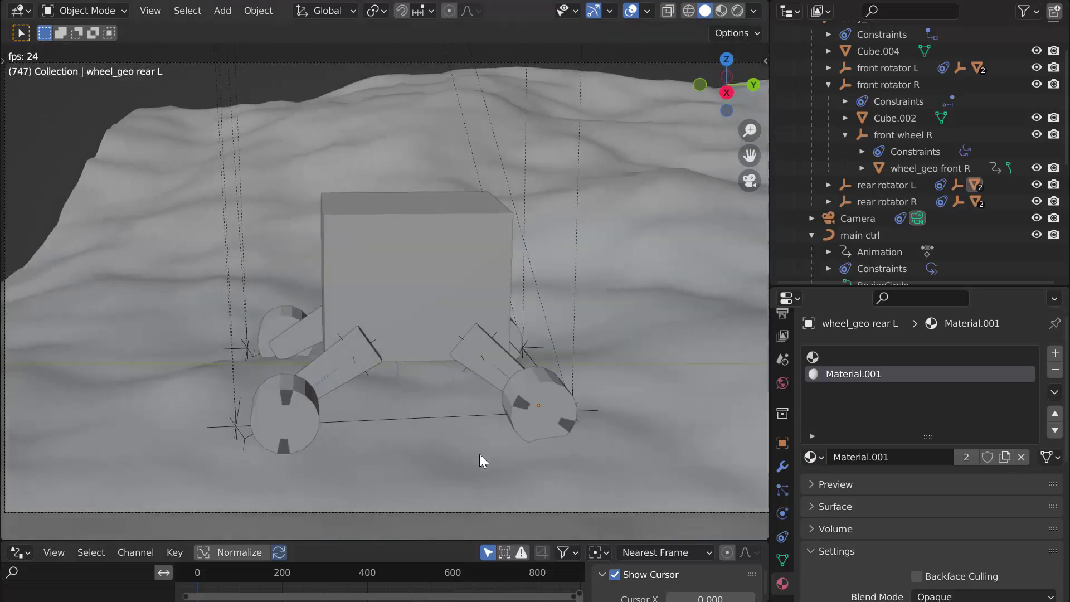
# Link the front-left wheel's mesh to the other wheels with Ctrl+L Link Object Data.
pyautogui.keyDown('shift'); pyautogui.click(516, 352); pyautogui.keyUp('shift')
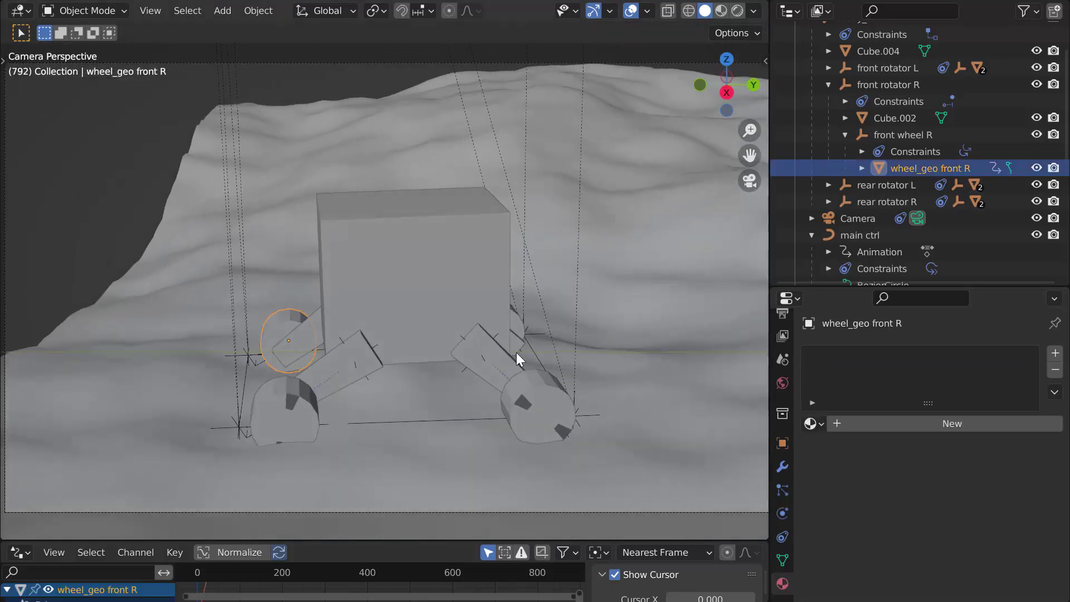
pyautogui.keyDown('shift'); pyautogui.click(289, 340); pyautogui.keyUp('shift')
pyautogui.keyDown('shift'); pyautogui.click(290, 416); pyautogui.keyUp('shift')
pyautogui.hotkey('ctrl', 'l')
pyautogui.click(301, 433)
# Select the Material.001 slot on the front-left wheel in Edit Mode, then return to Object Mode.
pyautogui.click(299, 400)
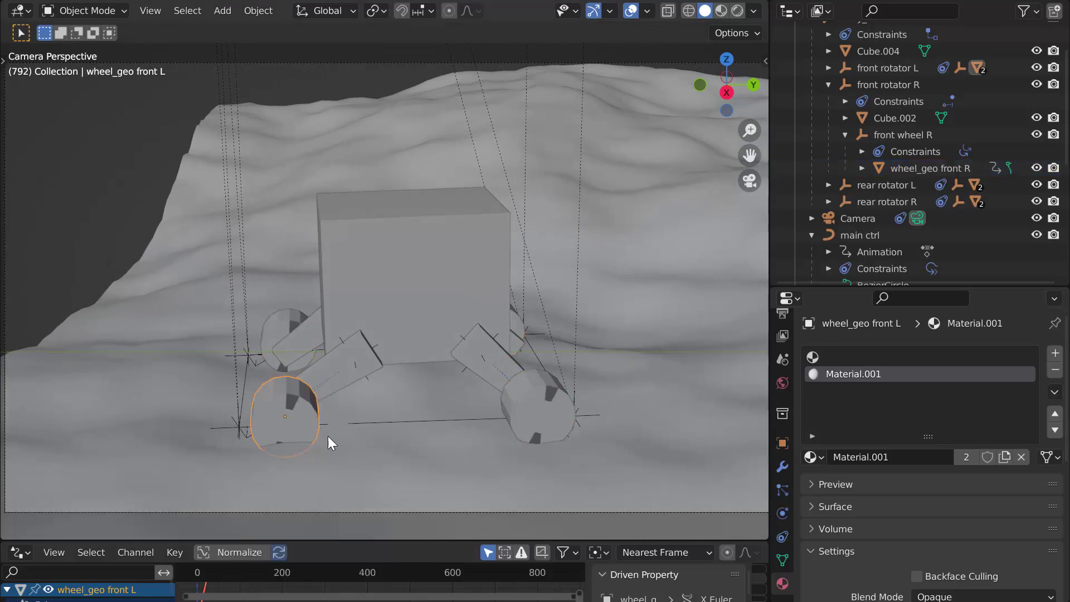
pyautogui.press('Tab')
pyautogui.press('KP_Decimal')
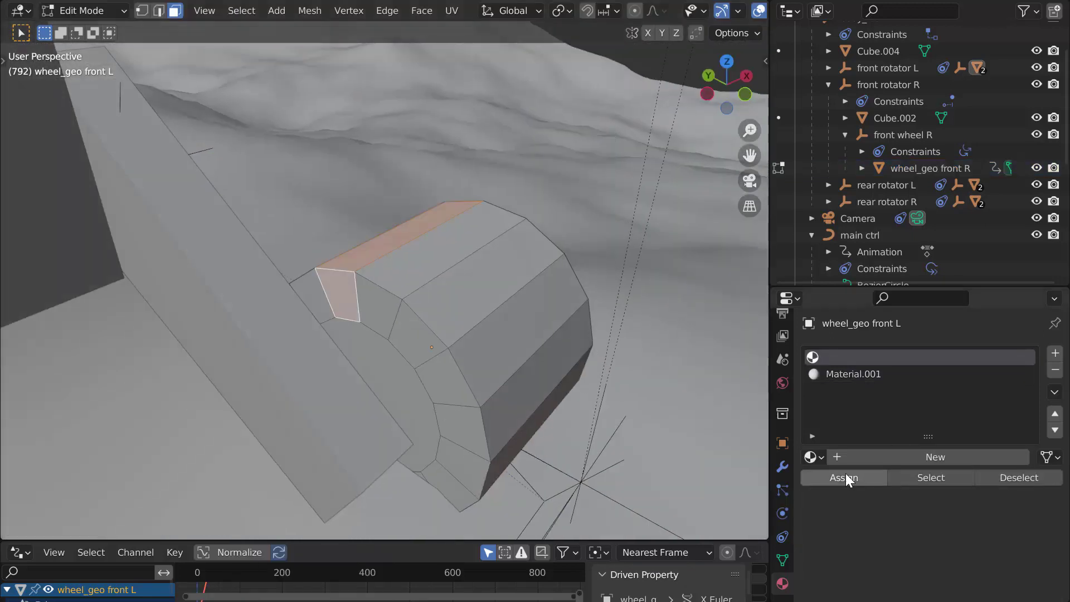
pyautogui.click(853, 374)
pyautogui.hotkey('ctrl', 'Tab')
pyautogui.click(457, 199)
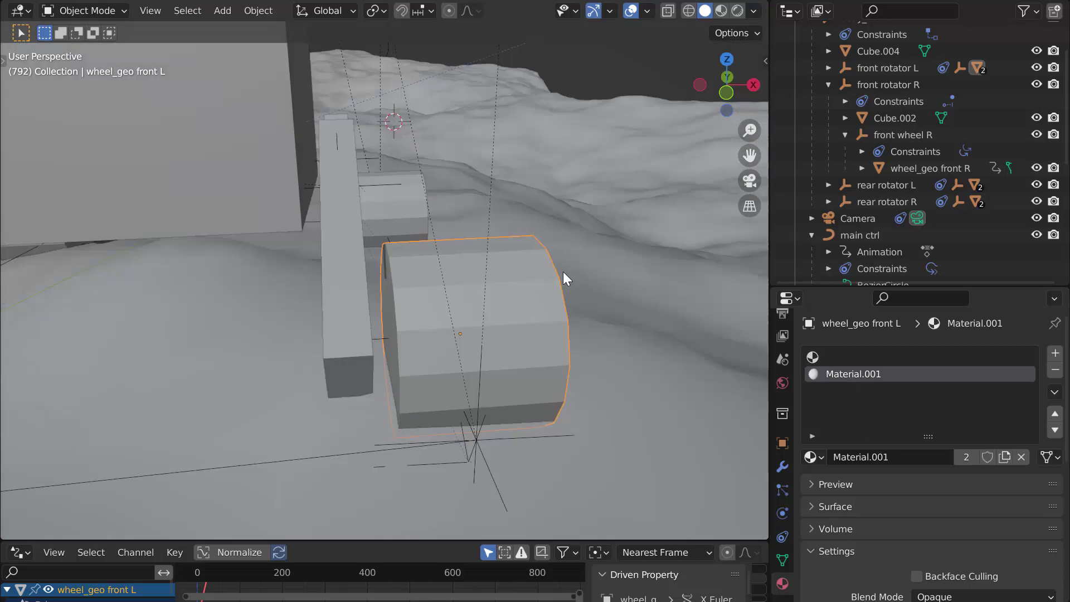
# Recheck the Material.001 slot on the front-left wheel, then view the whole rover.
pyautogui.moveTo(564, 280); pyautogui.dragTo(497, 258, button='middle')
pyautogui.press('Tab')
pyautogui.click(853, 374)
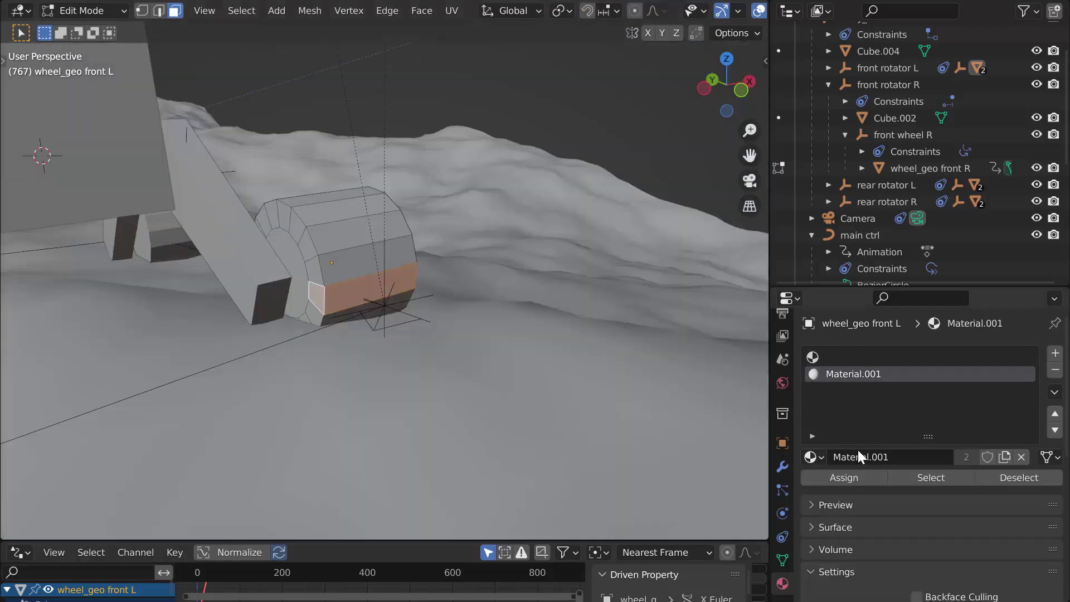
pyautogui.press('Tab')
pyautogui.scroll(-5, 222, 256)
pyautogui.moveTo(222, 256); pyautogui.dragTo(417, 332, button='middle')
pyautogui.click(411, 325)
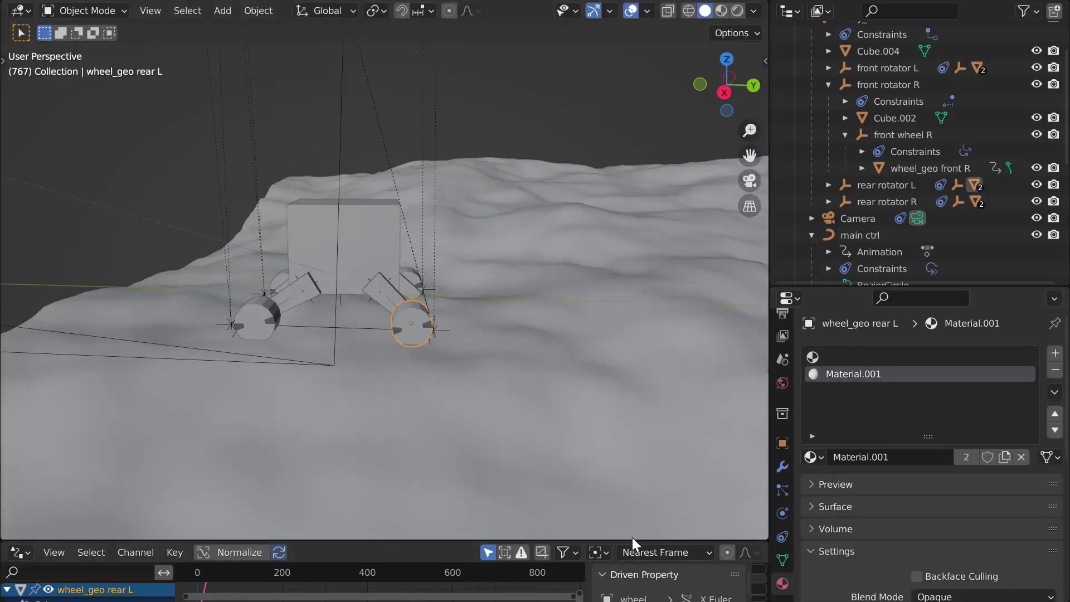
# Remove the trailing 2 from the front-right wheel's driver expression in the Drivers editor.
pyautogui.moveTo(632, 539); pyautogui.dragTo(624, 421)
pyautogui.press('KP_0')
pyautogui.scroll(-3, 674, 550)
pyautogui.write('offset*0.3+2')
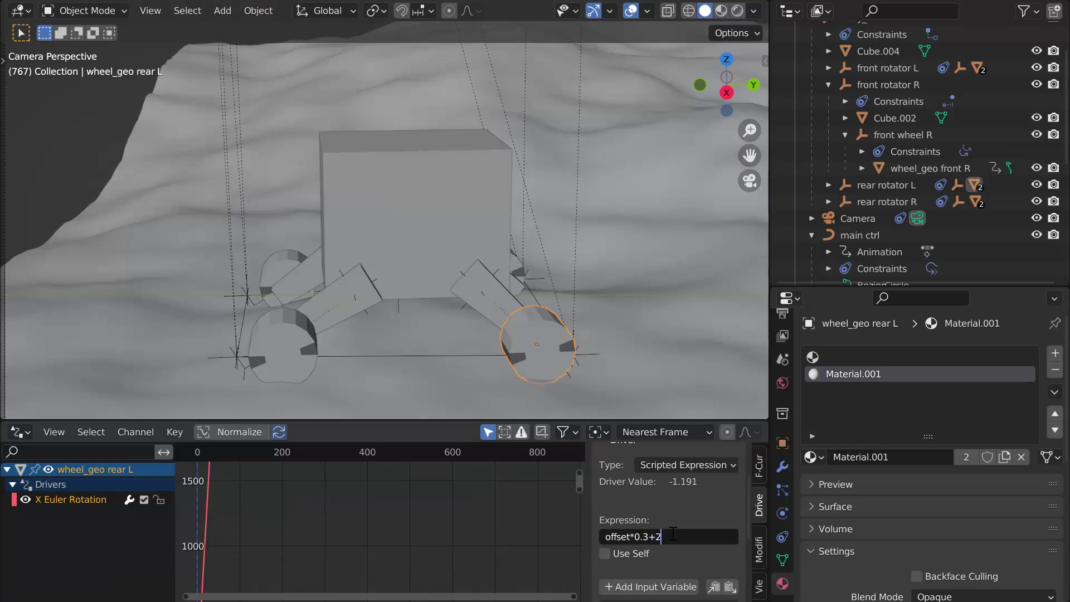
pyautogui.click(288, 280)
pyautogui.click(759, 504)
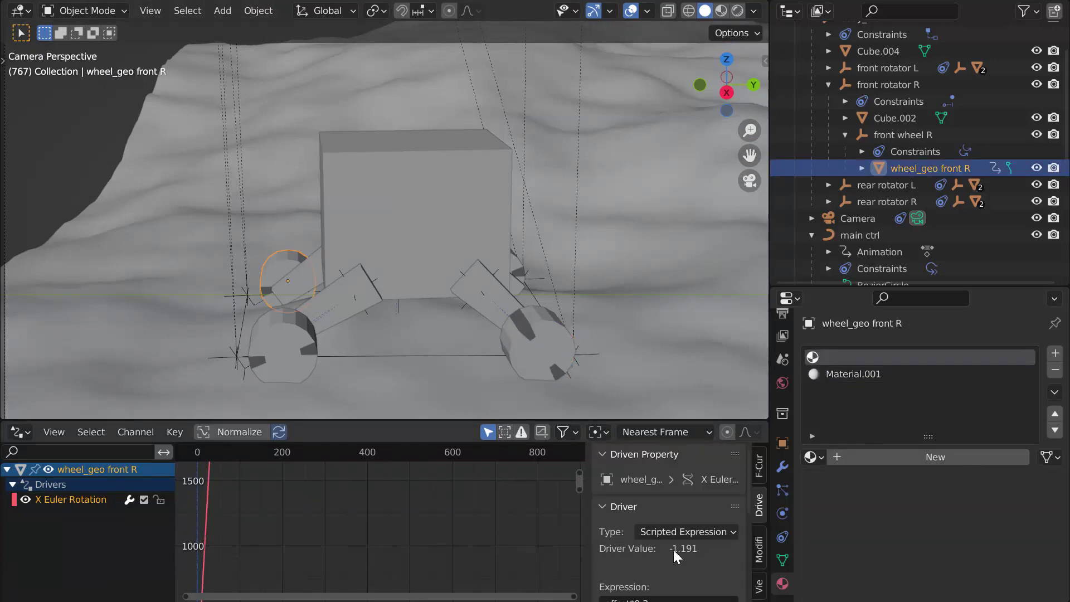
pyautogui.scroll(-3, 674, 549)
pyautogui.doubleClick(652, 536)
pyautogui.press('BackSpace')
pyautogui.press('Return')
pyautogui.click(49, 154)
# Play the animation and switch the bottom editor back to a smaller Timeline.
pyautogui.press('space')
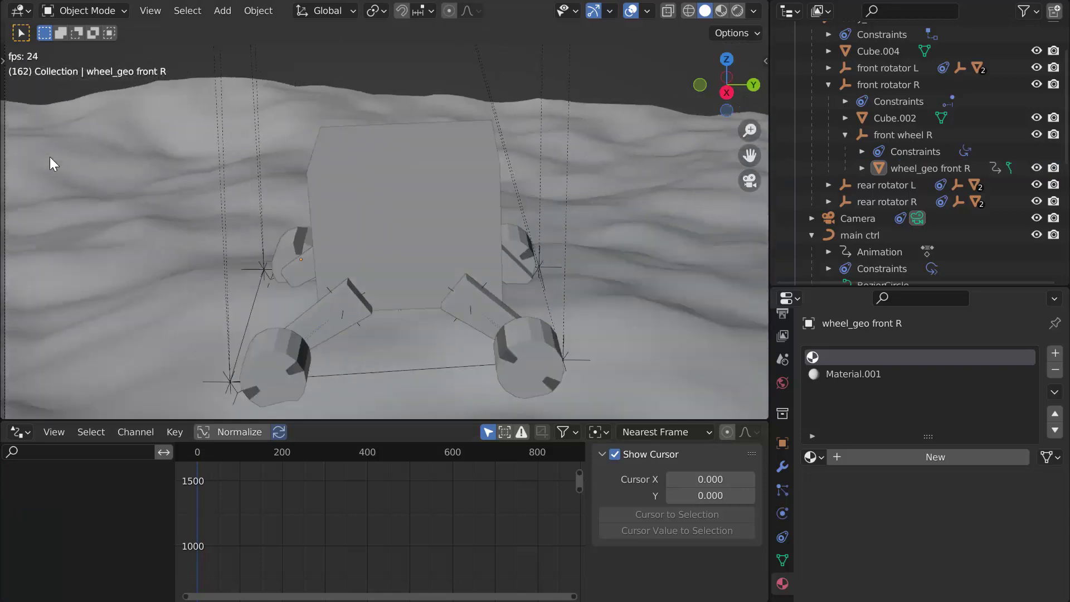
pyautogui.click(19, 432)
pyautogui.click(234, 481)
pyautogui.moveTo(379, 421); pyautogui.dragTo(379, 581)
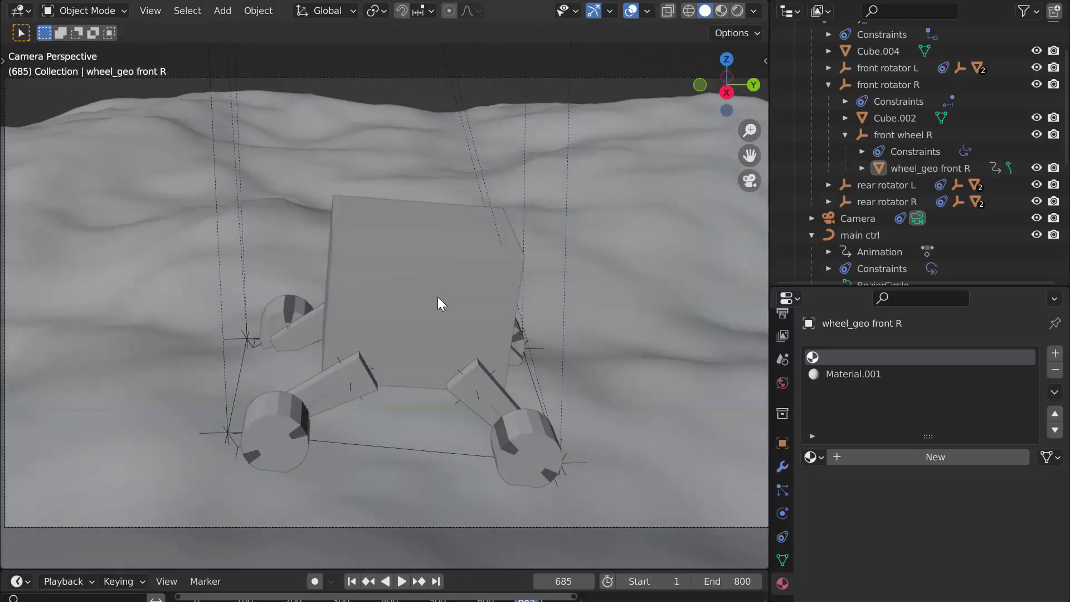
# Lengthen the Cube.004 rover body by extruding its side face in Edit Mode.
pyautogui.click(437, 300)
pyautogui.press('Tab')
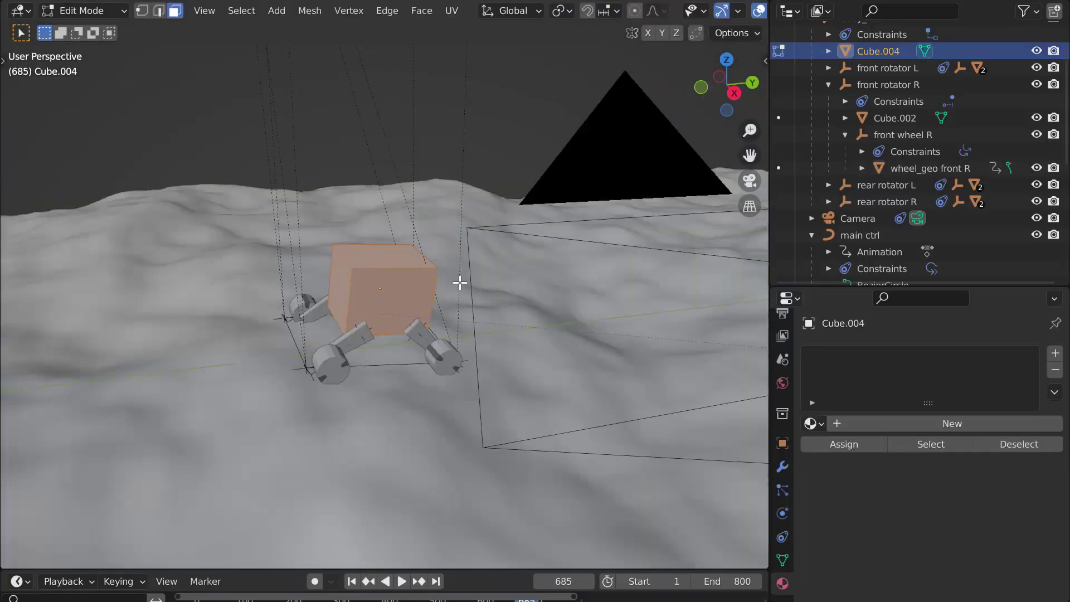
pyautogui.moveTo(461, 281); pyautogui.dragTo(413, 286, button='middle')
pyautogui.press('3')
pyautogui.press('e')
pyautogui.click(389, 299)
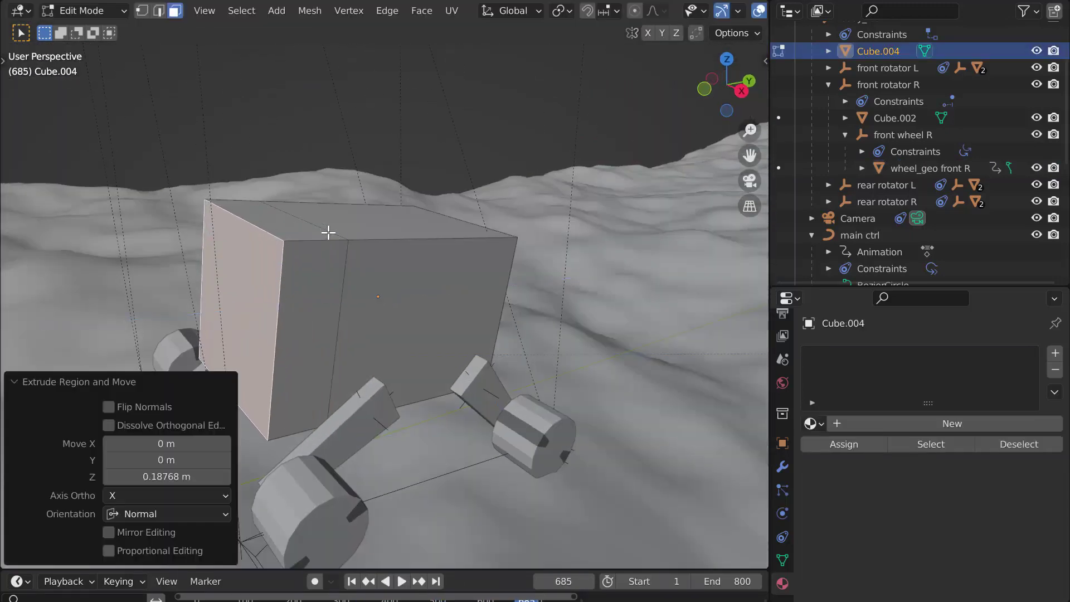
# Add an edge loop across the body and slide it into position.
pyautogui.hotkey('ctrl', 'r')
pyautogui.click(389, 238)
pyautogui.moveTo(389, 239); pyautogui.dragTo(336, 320, button='middle')
pyautogui.press('g')
pyautogui.press('g')
pyautogui.click(427, 323)
pyautogui.moveTo(427, 323)
pyautogui.mouseDown(button='middle')
pyautogui.moveTo(485, 330)
pyautogui.moveTo(611, 400)
pyautogui.mouseUp(button='middle')
# Extrude the faces on the body's right side and slide their edges to angle the corners.
pyautogui.click(491, 334)
pyautogui.press('e')
pyautogui.click(526, 327)
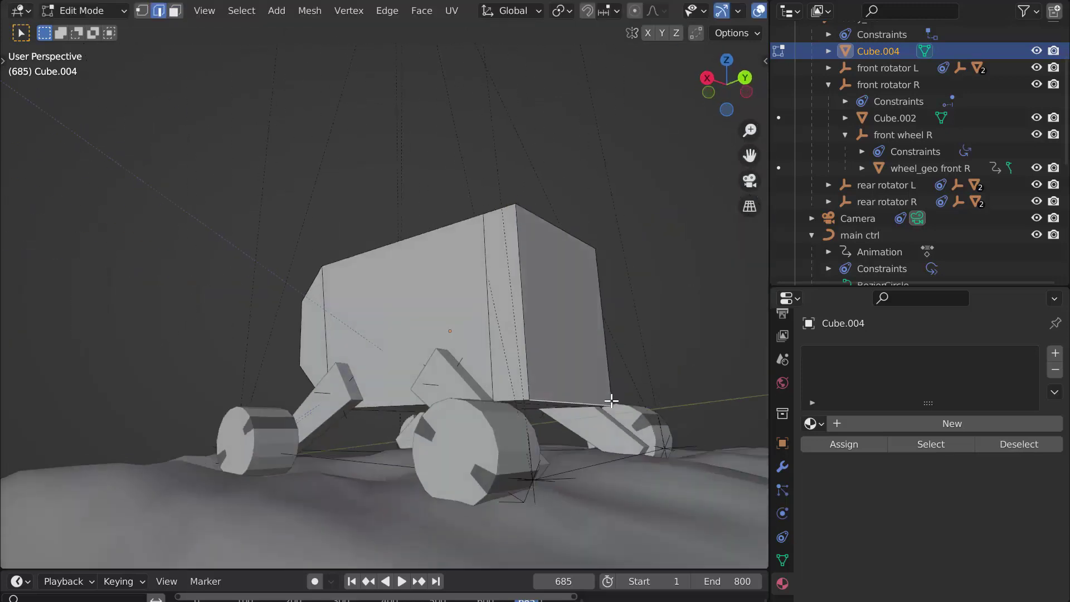
pyautogui.press('g')
pyautogui.press('g')
pyautogui.click(403, 306)
pyautogui.press('Tab')
# Inspect the chamfered body shape, switching between Edit and Object Mode.
pyautogui.moveTo(403, 306)
pyautogui.mouseDown(button='middle')
pyautogui.moveTo(268, 306)
pyautogui.moveTo(345, 319)
pyautogui.moveTo(481, 313)
pyautogui.mouseUp(button='middle')
pyautogui.press('Tab')
pyautogui.scroll(2, 535, 304)
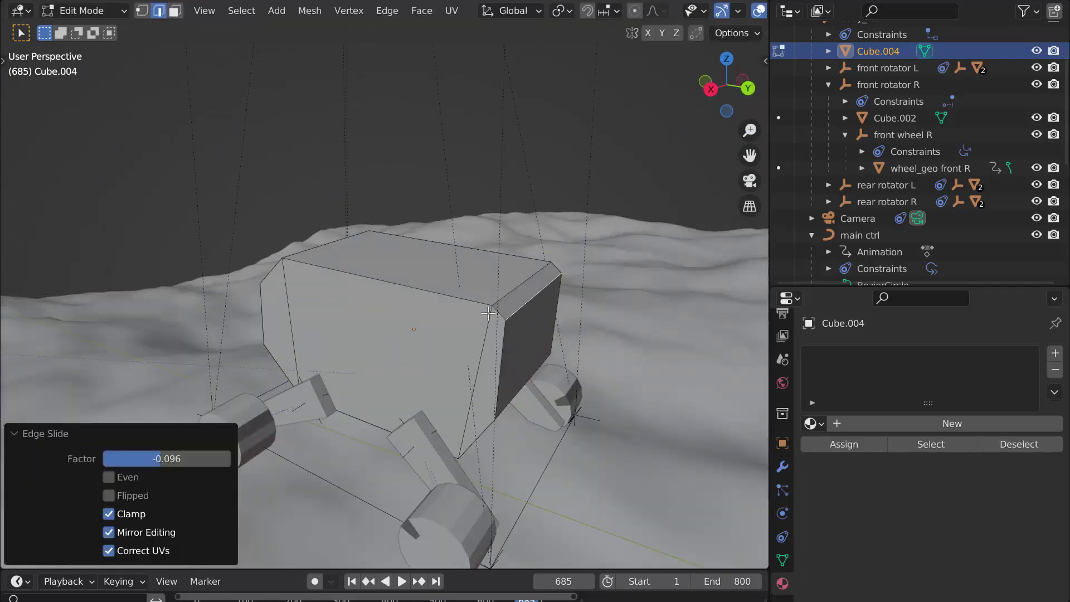
pyautogui.press('Tab')
pyautogui.scroll(-4, 581, 219)
pyautogui.scroll(2, 433, 298)
# Adjust one more body edge, return to Object Mode and view through the camera.
pyautogui.press('Tab')
pyautogui.scroll(2, 491, 316)
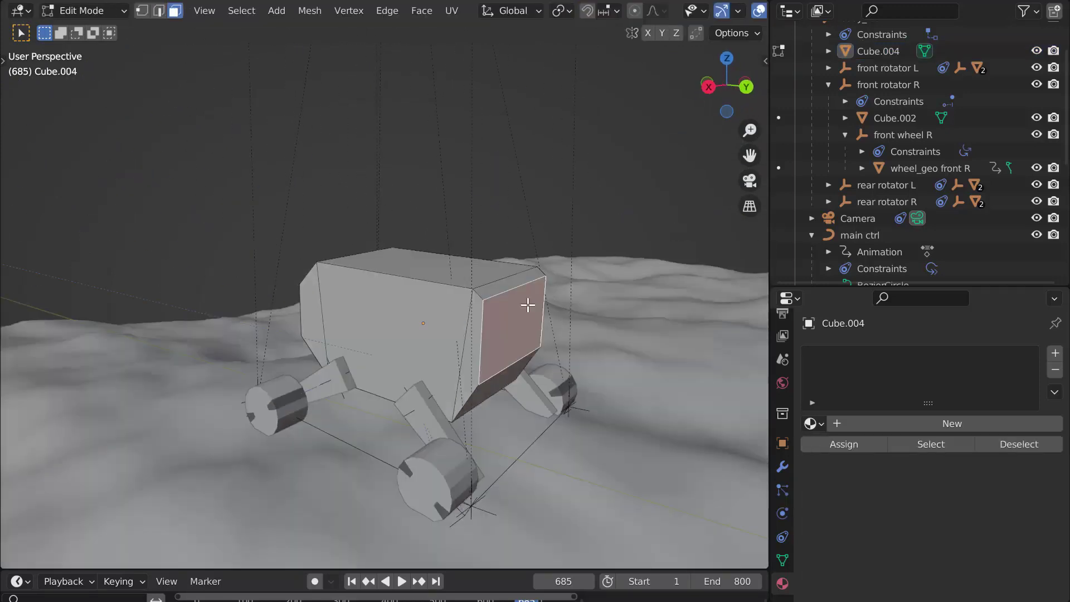
pyautogui.click(537, 322)
pyautogui.press('Tab')
pyautogui.moveTo(537, 322); pyautogui.dragTo(555, 303, button='middle')
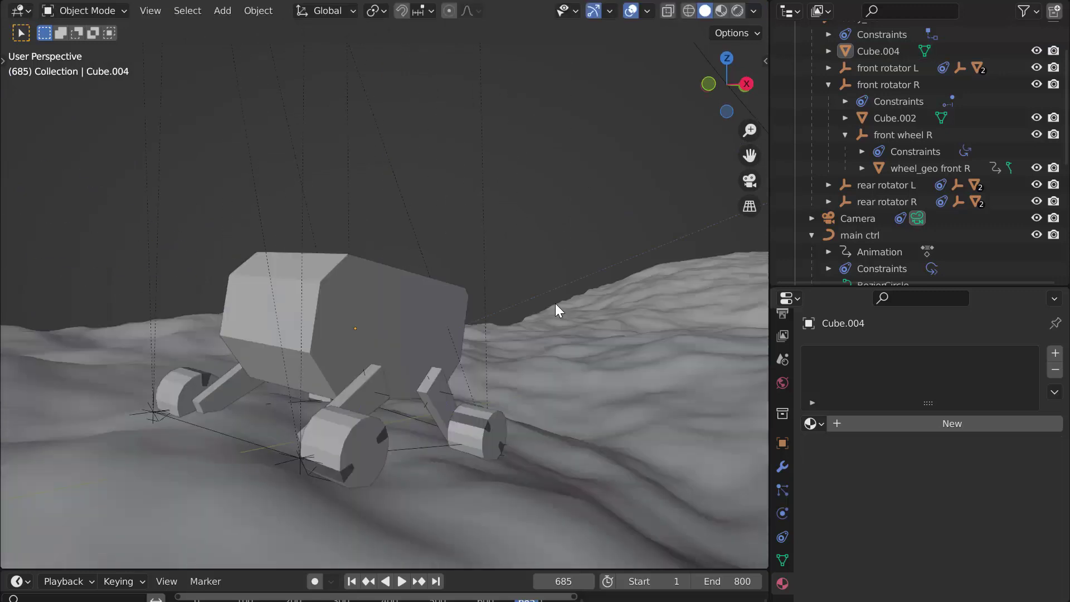
pyautogui.press('KP_0')
# Enable Screen-type cavity shading in the viewport and preview the animation.
pyautogui.click(753, 11)
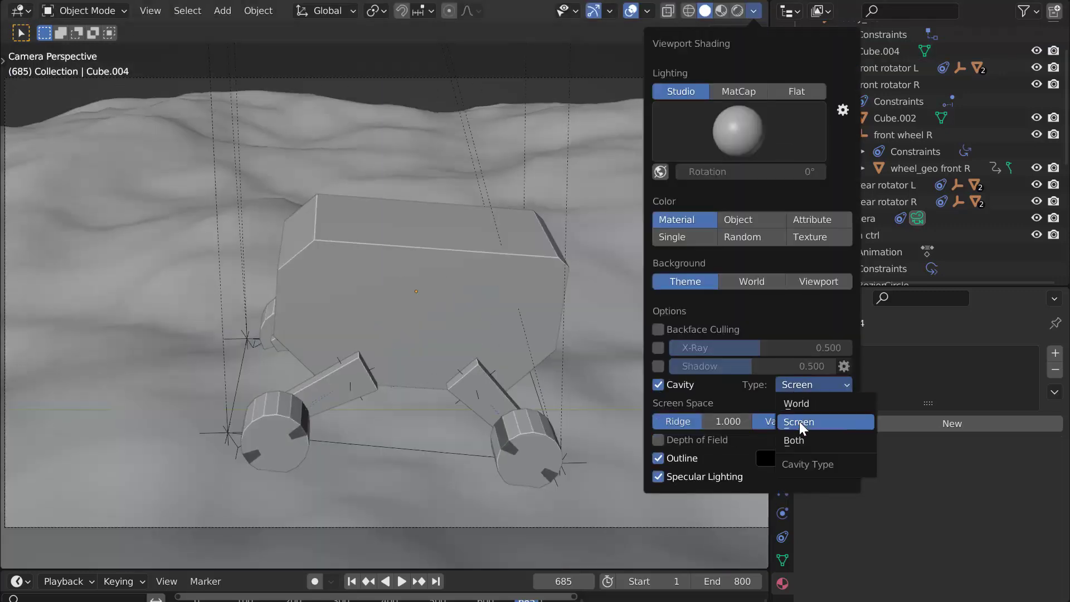
pyautogui.click(800, 421)
pyautogui.press('space')
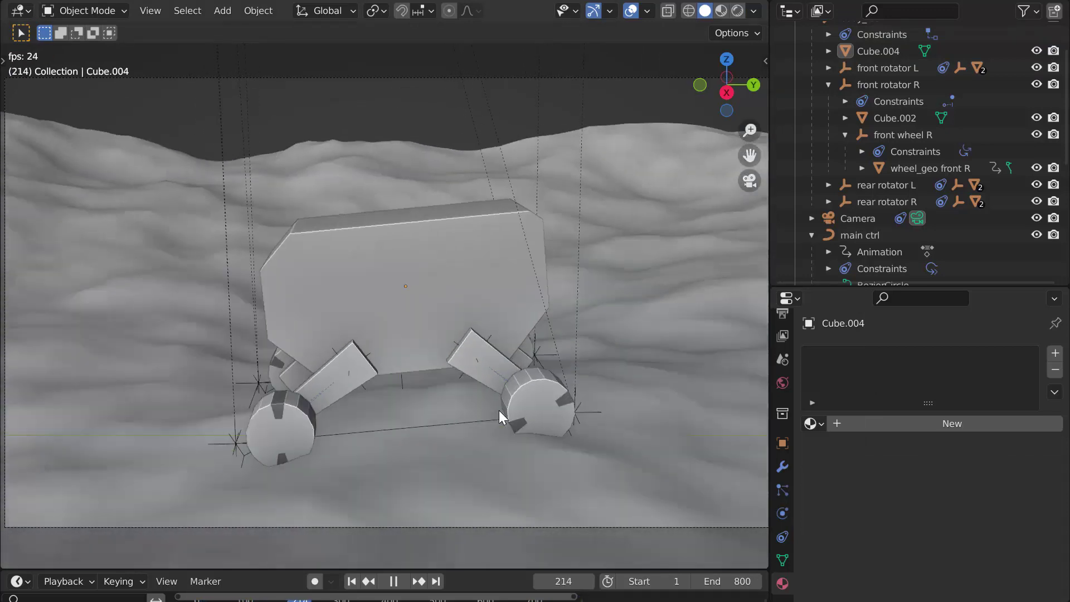
pyautogui.press('space')
# Bevel the end edges of the strut mesh Cube.002 to round them off.
pyautogui.click(244, 306)
pyautogui.moveTo(479, 372)
pyautogui.mouseDown(button='middle')
pyautogui.moveTo(244, 306)
pyautogui.moveTo(558, 343)
pyautogui.mouseUp(button='middle')
pyautogui.click(547, 340)
pyautogui.press('Tab')
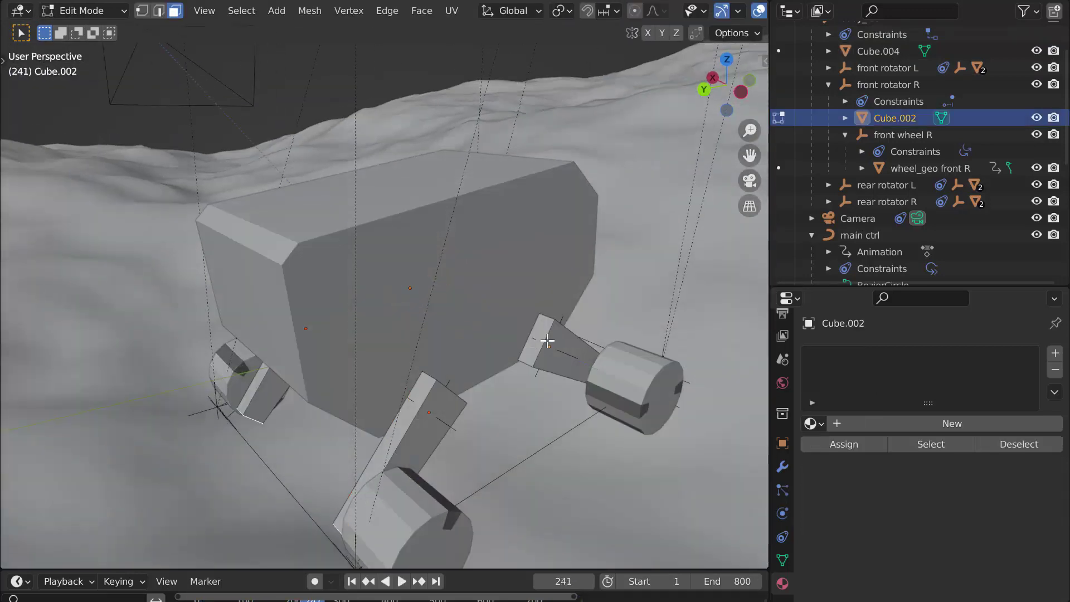
pyautogui.press('2')
pyautogui.scroll(4, 515, 396)
pyautogui.moveTo(272, 503)
pyautogui.mouseDown(button='middle')
pyautogui.moveTo(535, 354)
pyautogui.moveTo(353, 291)
pyautogui.moveTo(456, 328)
pyautogui.mouseUp(button='middle')
pyautogui.hotkey('ctrl', 'b')
pyautogui.click(559, 339)
pyautogui.scroll(-6, 485, 284)
pyautogui.press('Tab')
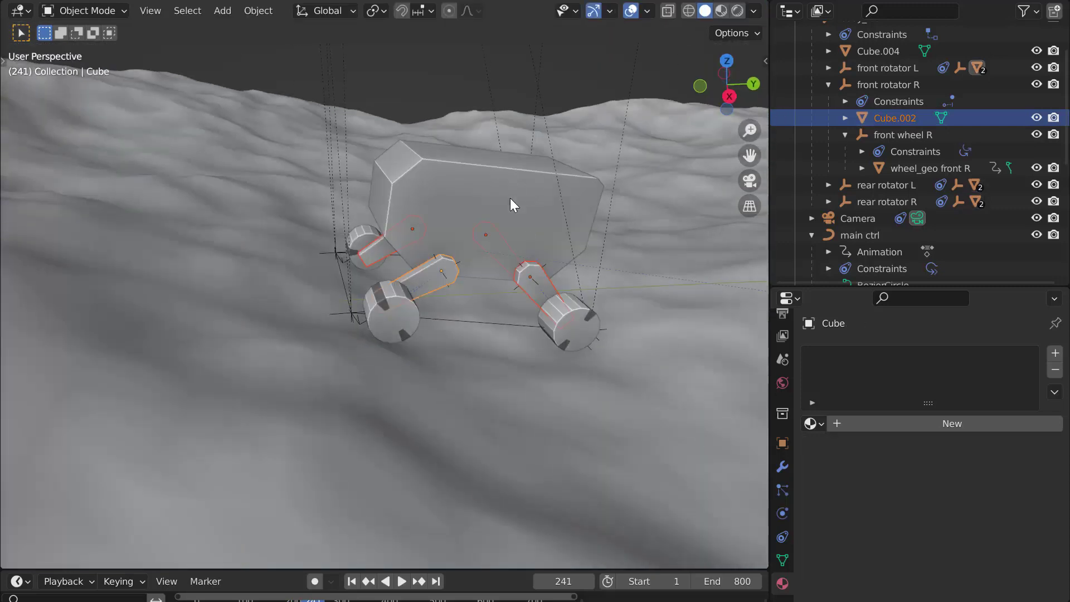
pyautogui.press('KP_0')
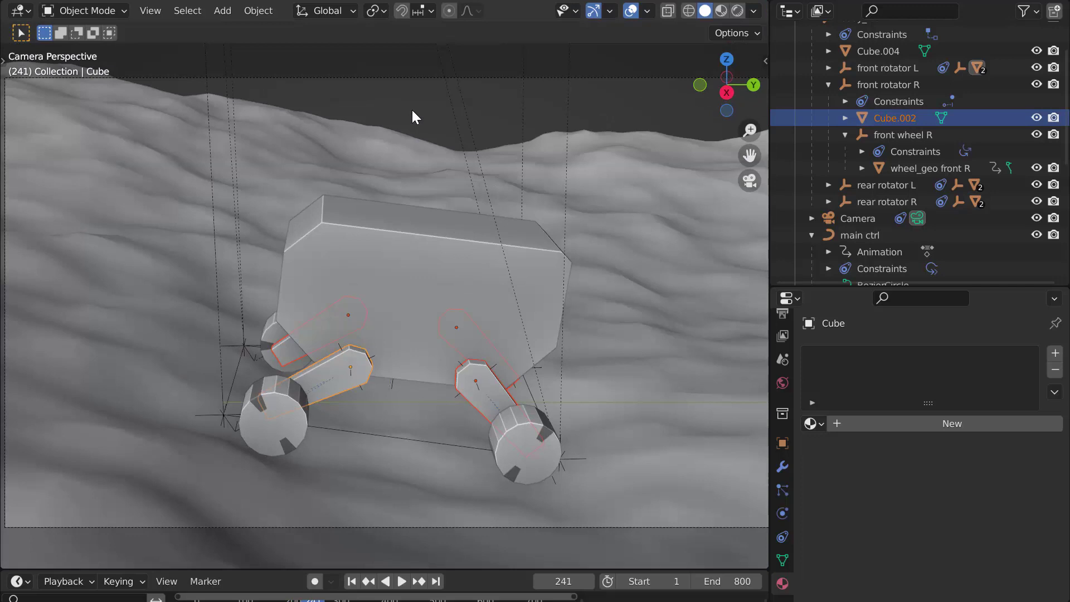
# Deselect all and play the rover animation, toggling overlays to end with them hidden.
pyautogui.hotkey('alt', 'a')
pyautogui.press('space')
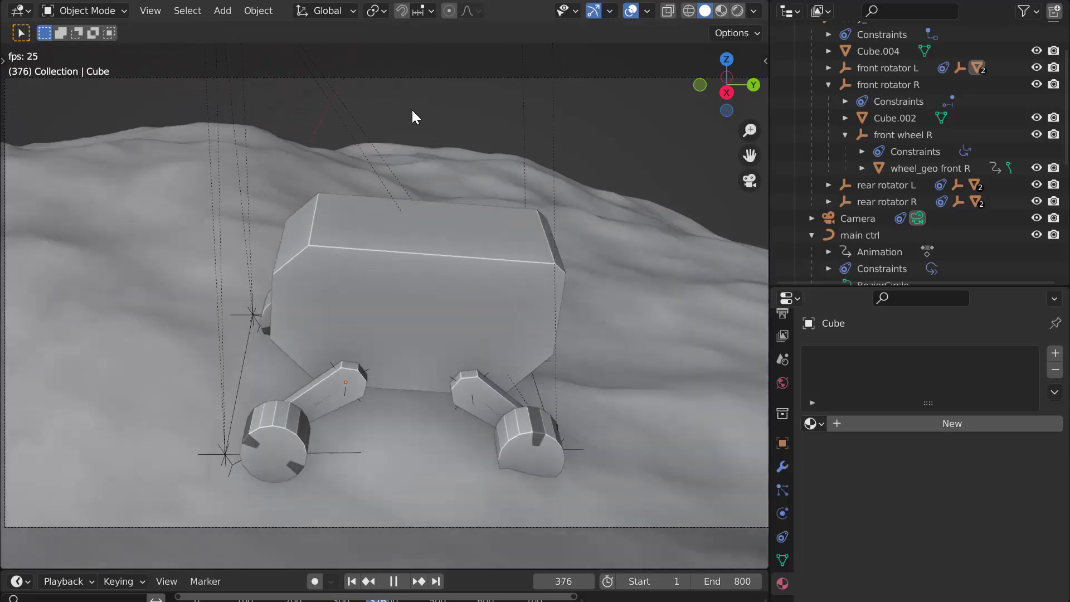
pyautogui.hotkey('shift', 'alt', 'z')
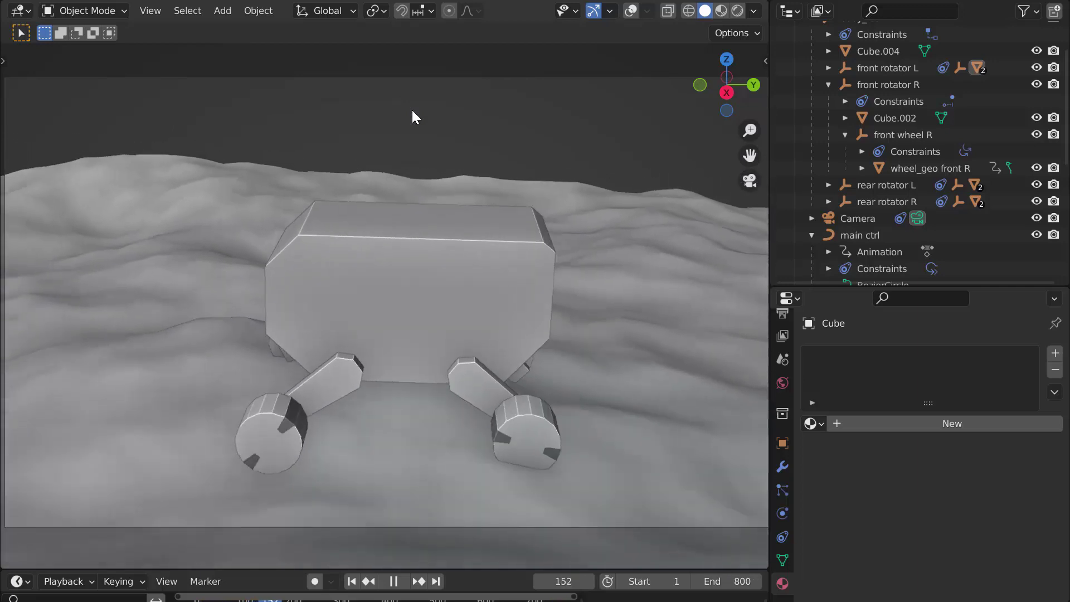
pyautogui.hotkey('shift', 'alt', 'z')
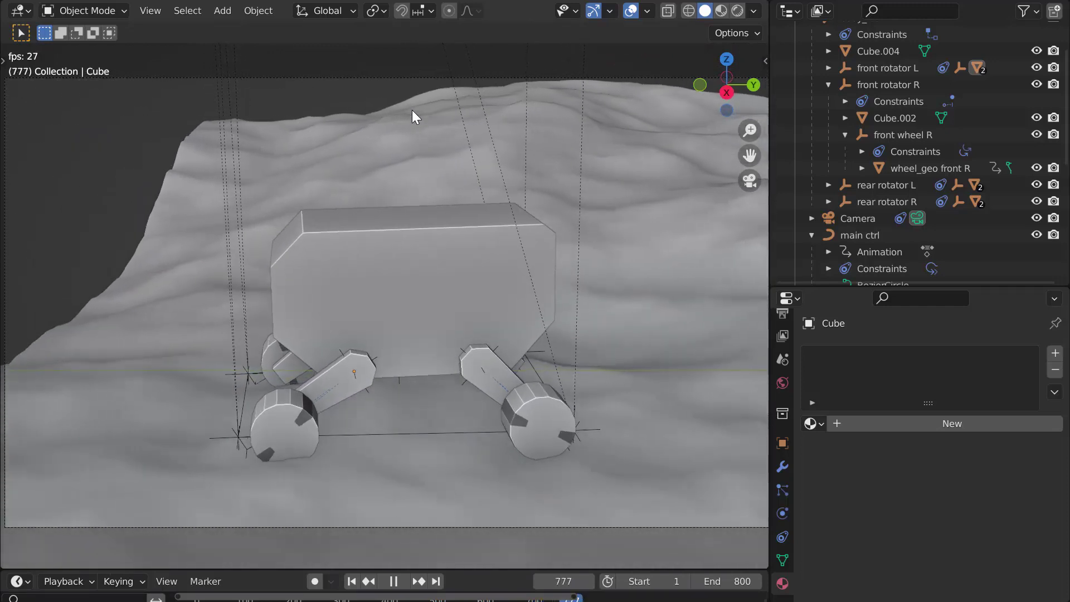
pyautogui.hotkey('shift', 'alt', 'z')
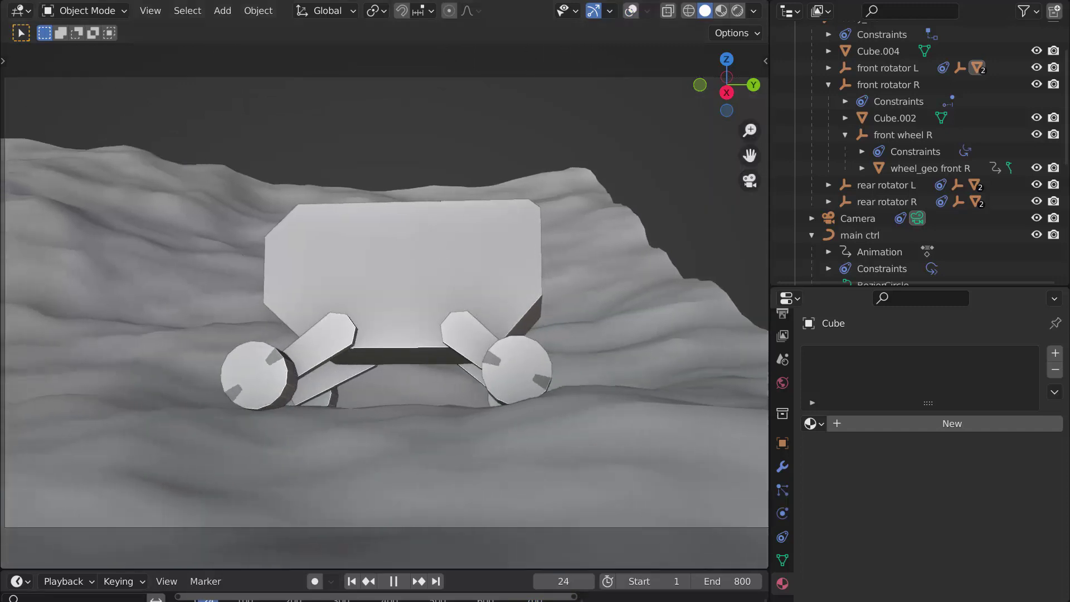